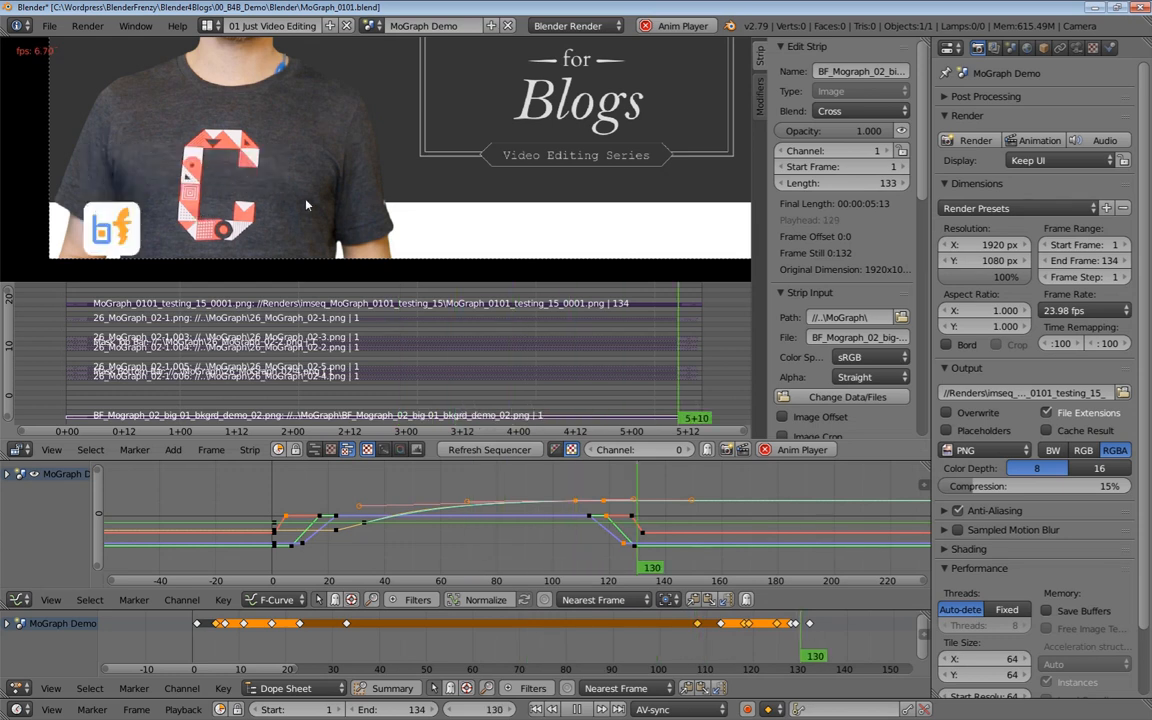
Play back the finished lower-third animation in the MoGraph Demo scene
key("alt+a")
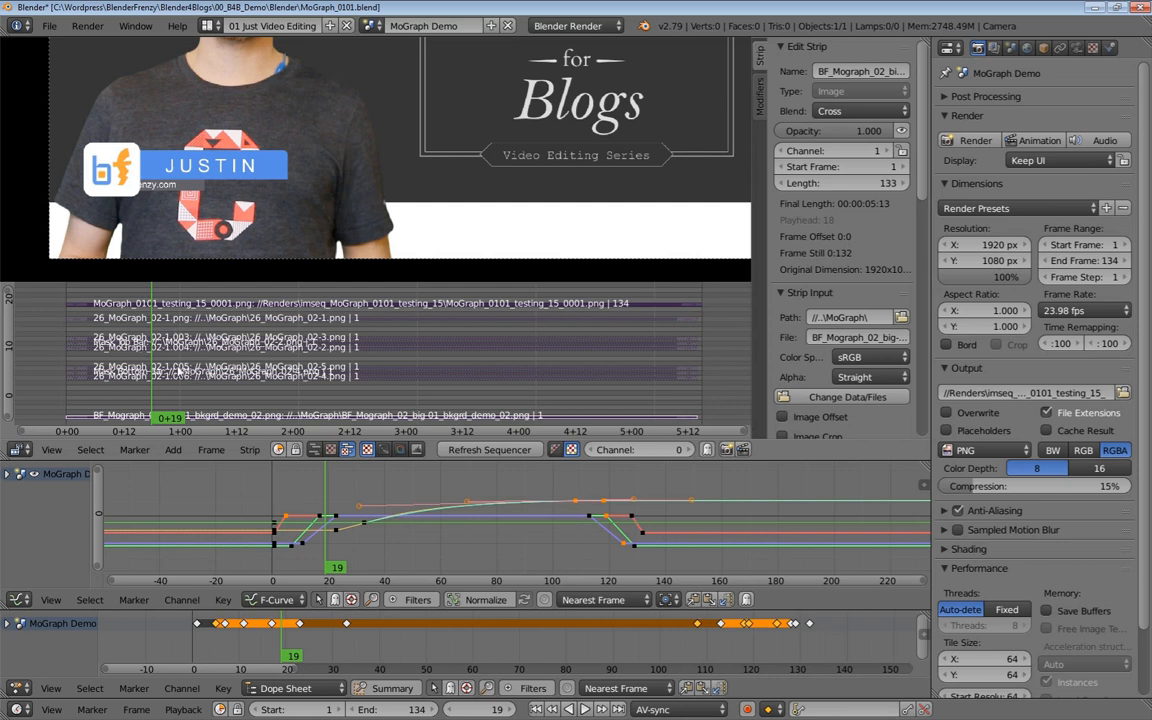
mouse_move(258, 357)
middle_mouse_down("ctrl")
mouse_move(256, 341)
mouse_move(266, 359)
middle_mouse_up("ctrl")
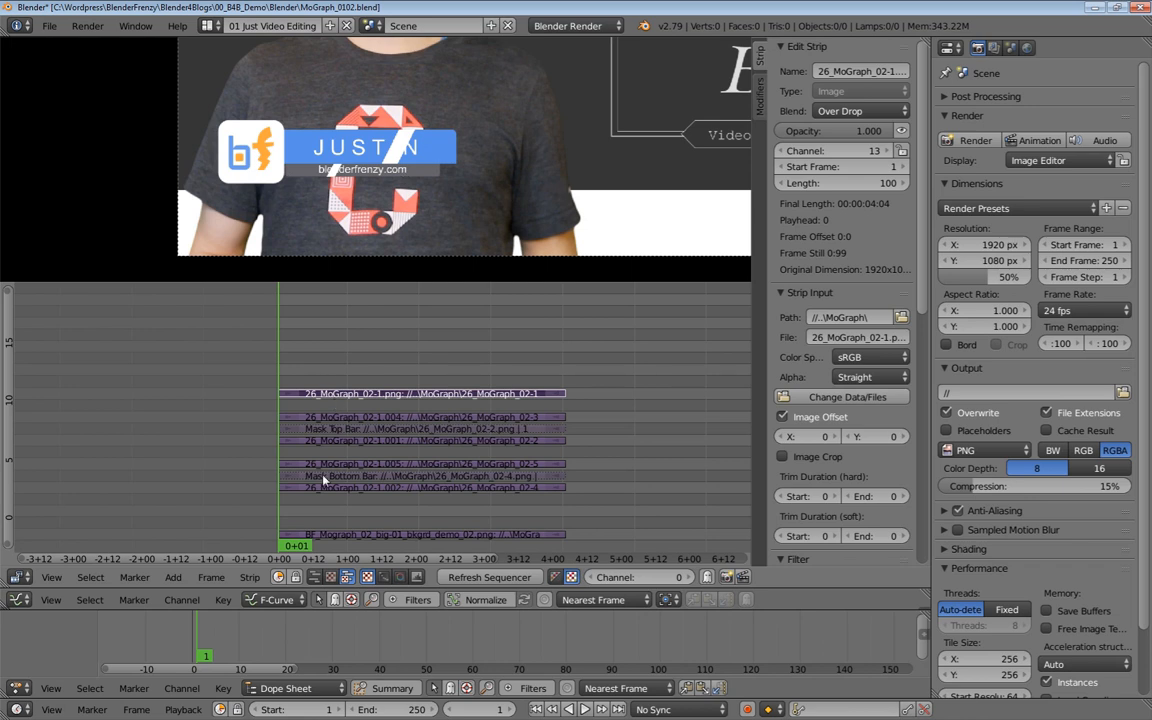
Mute the 26_MoGraph_02-1.004 and 26_MoGraph_02-1.005 strips
right_click(335, 418)
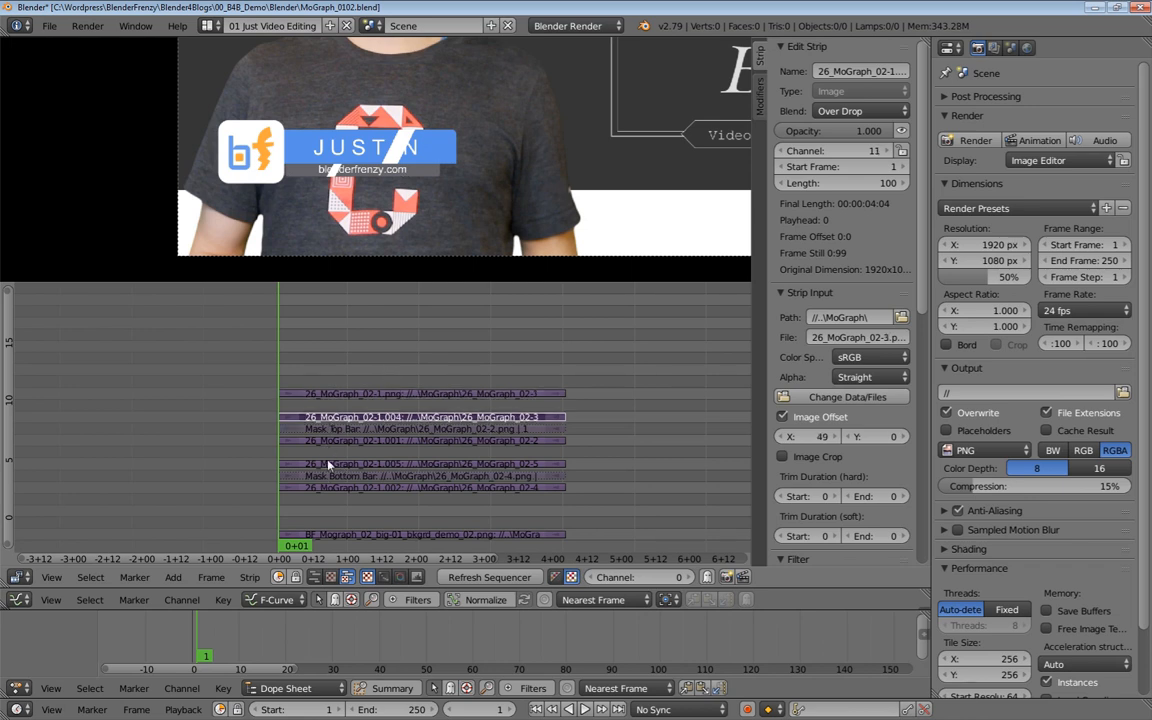
right_click(343, 465)
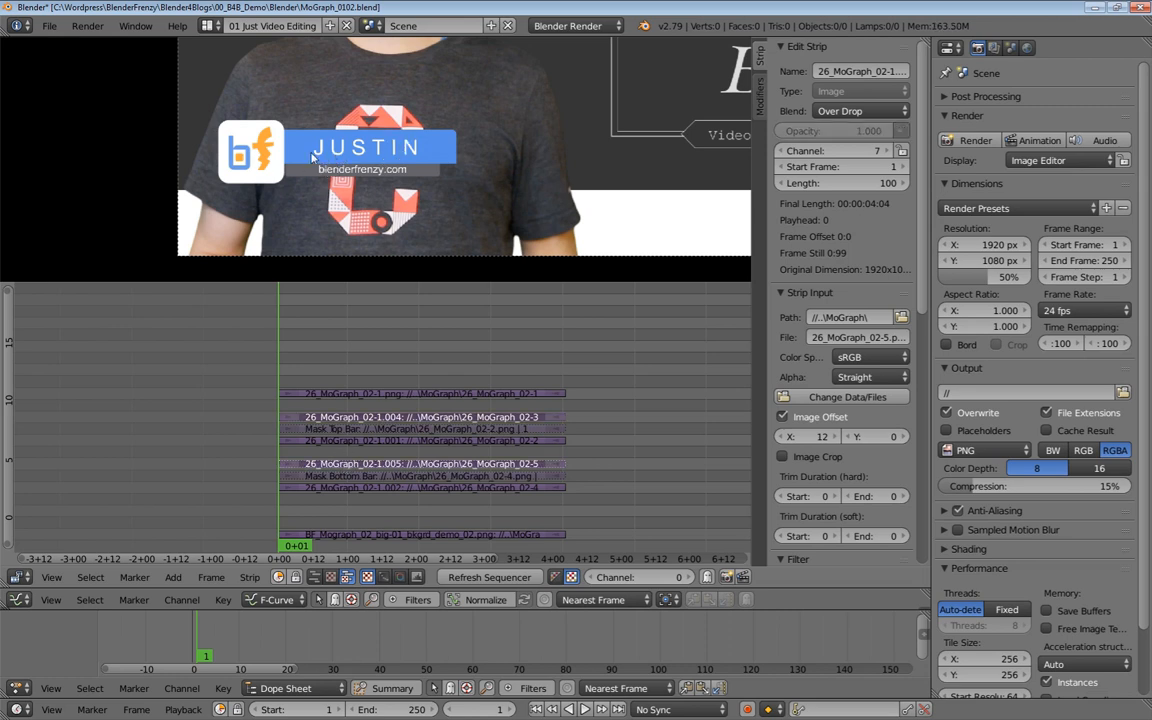
Set the logo strip's Y image offset to -310 and keyframe it at frame 1
right_click(318, 395)
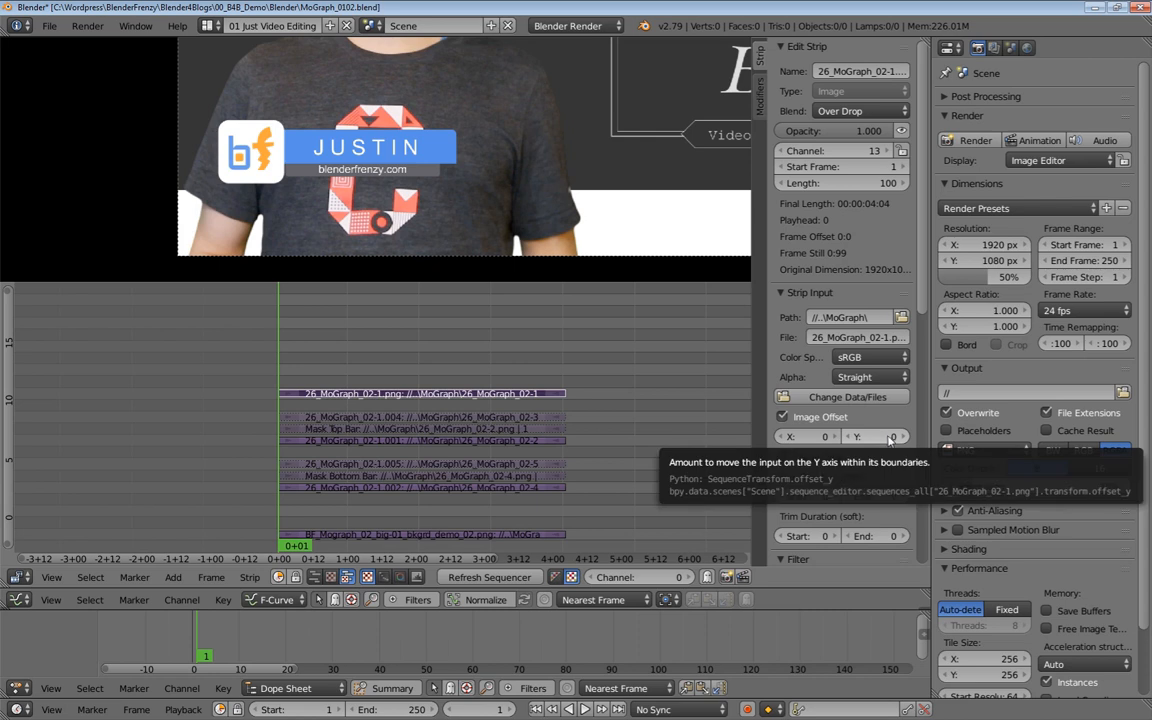
left_click_drag(888, 443, 645, 449)
left_click(881, 437)
type("-31")
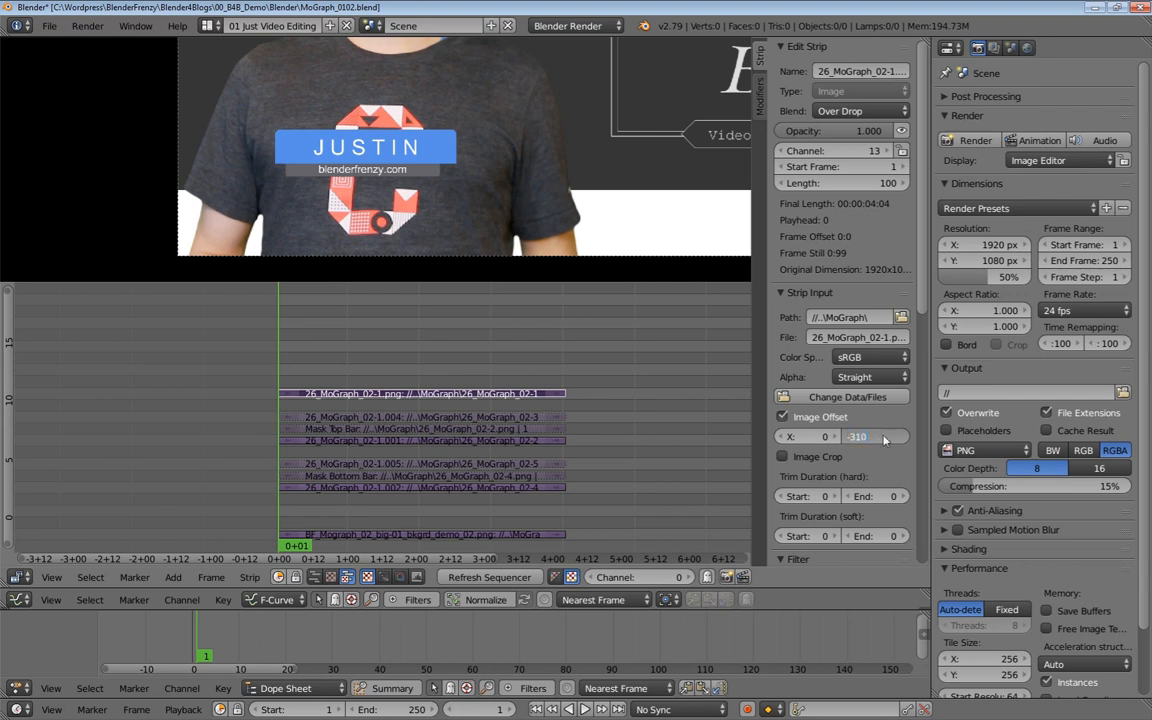
key("Return")
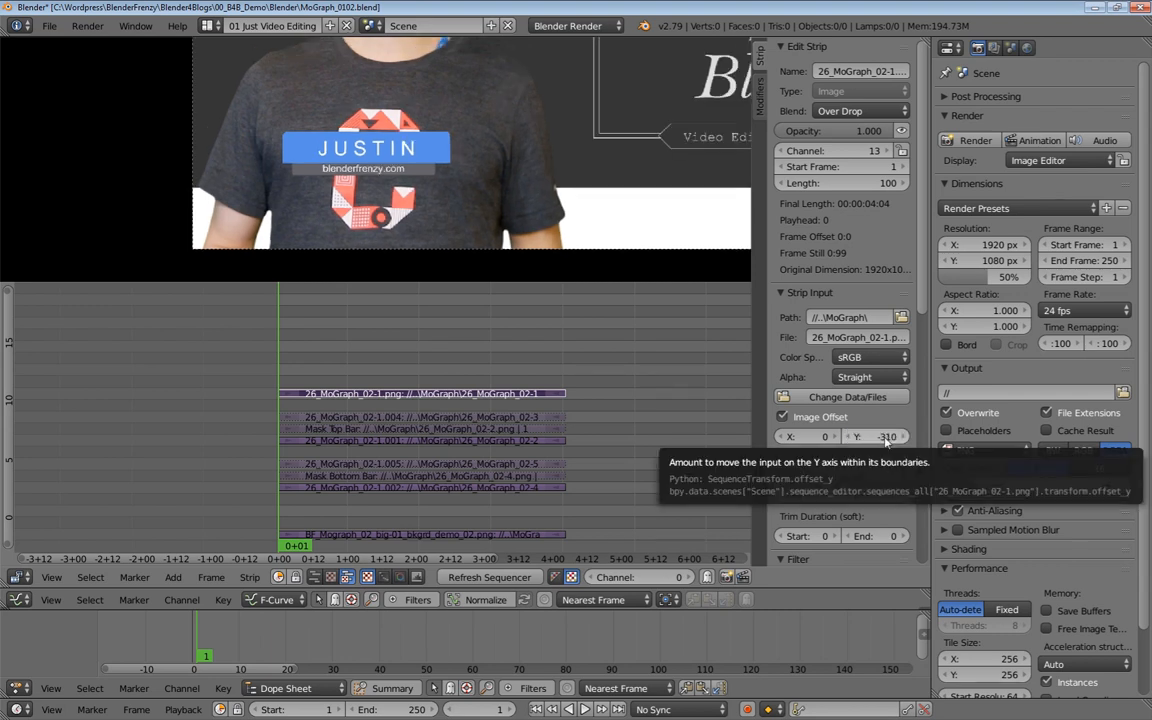
key("i")
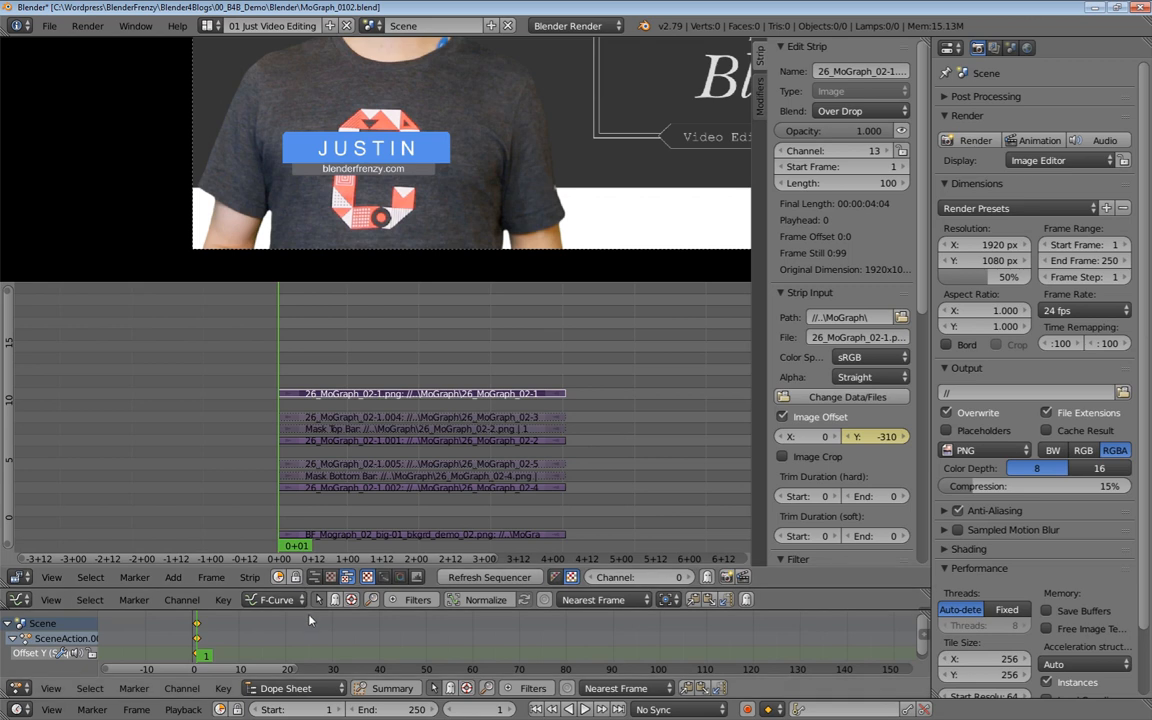
Enlarge the Dope Sheet area to view the logo's Offset Y keyframe at frame 1
left_click_drag(322, 588, 324, 514)
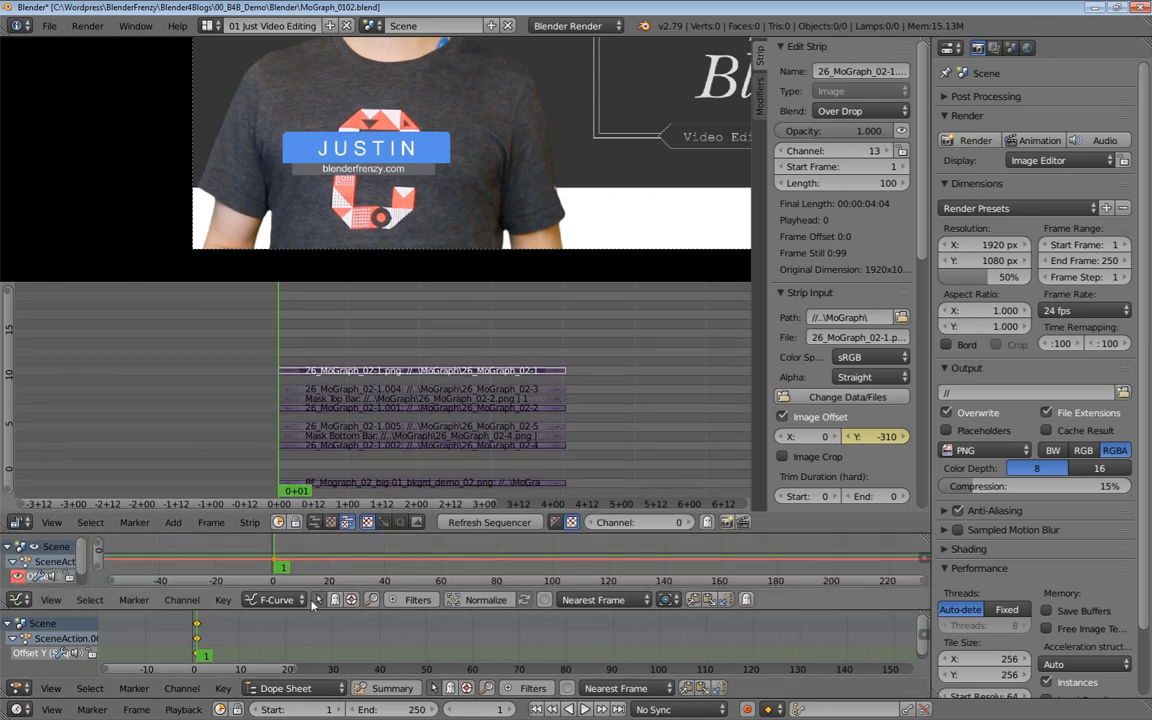
left_click_drag(312, 610, 311, 557)
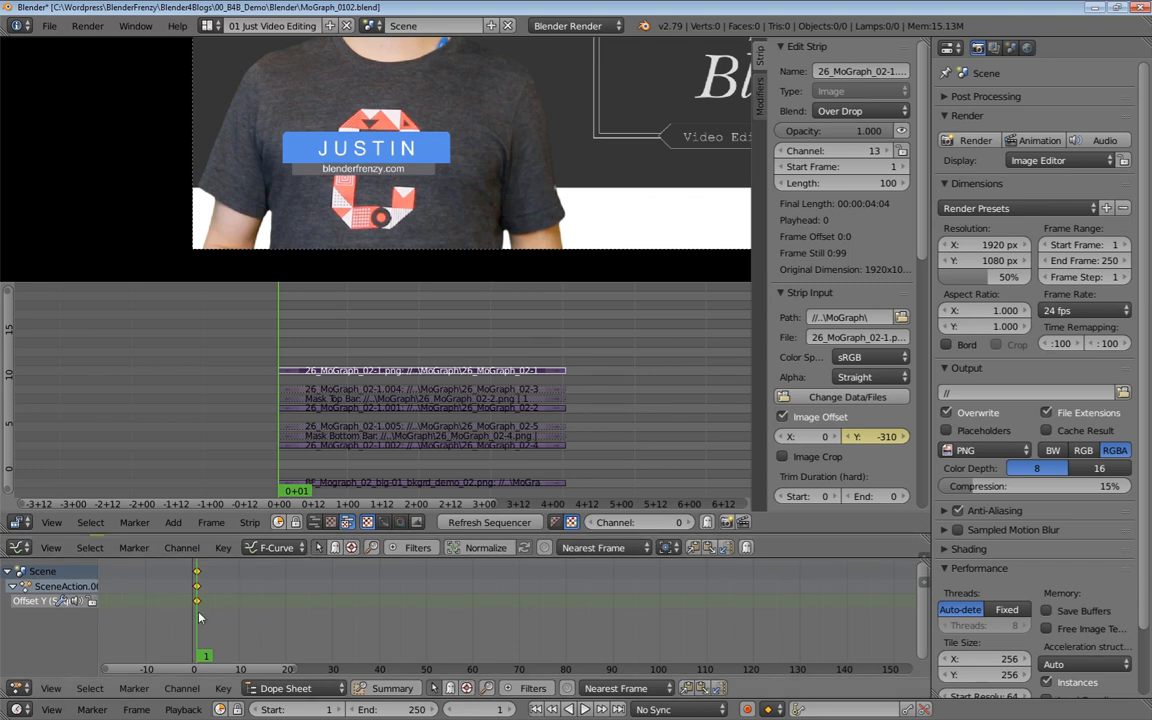
left_click(18, 688)
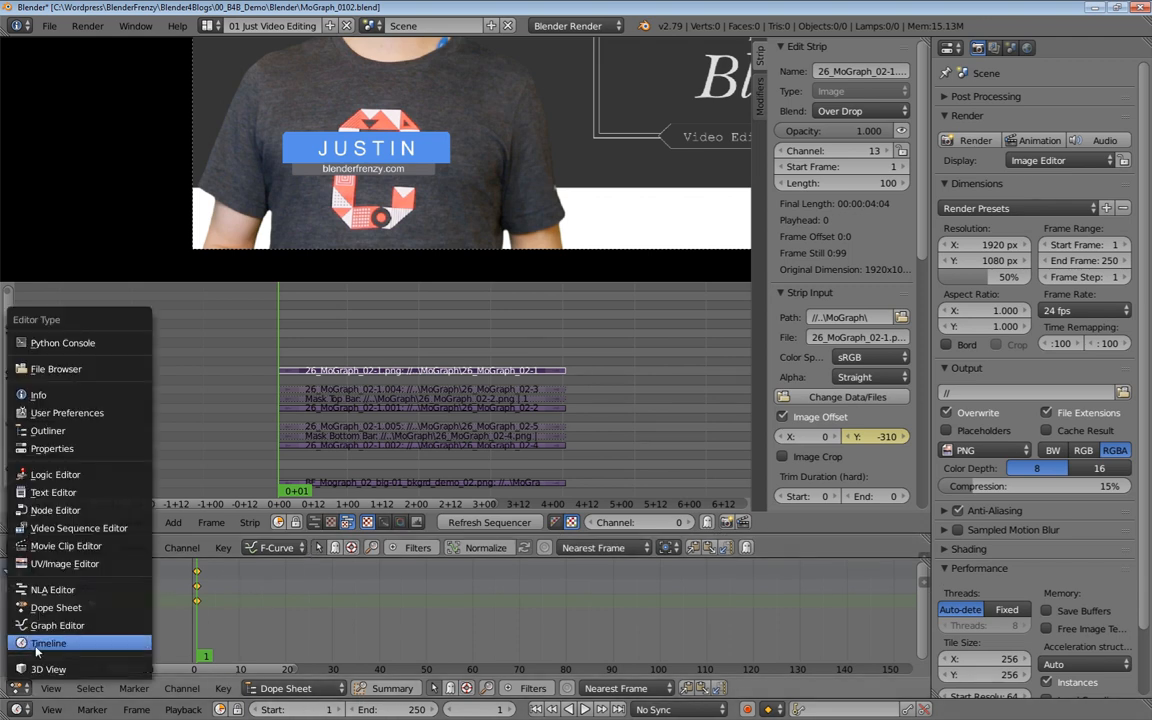
left_click(116, 608)
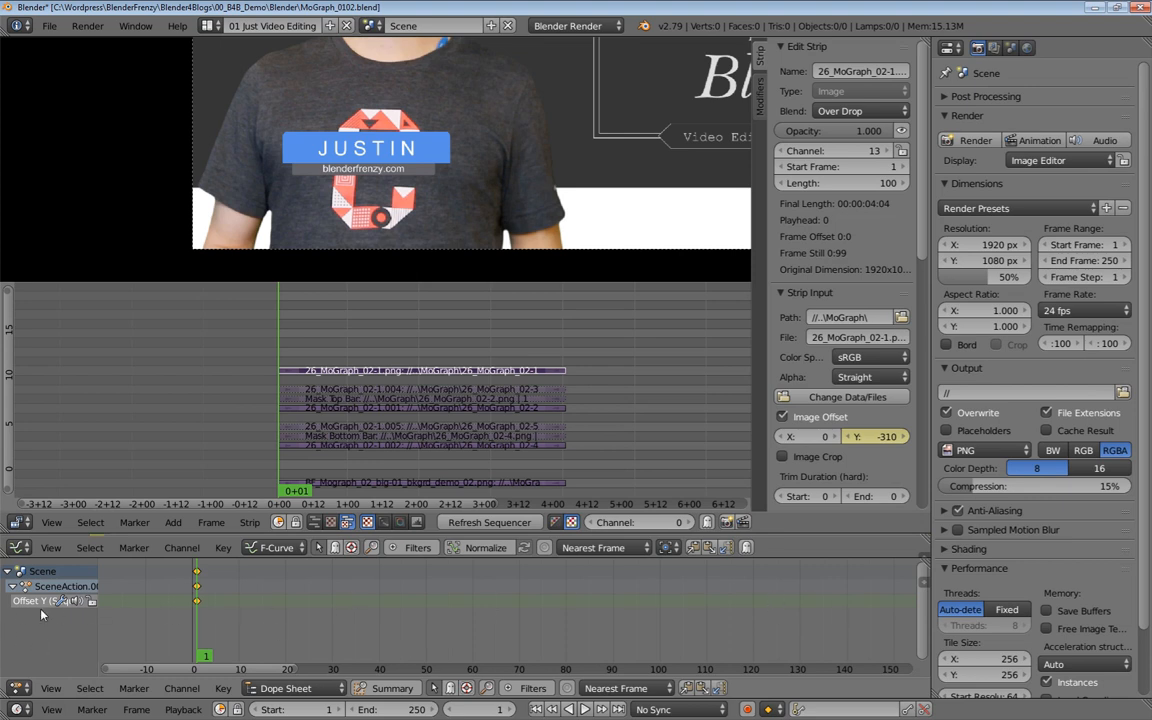
Collapse the Scene channels in the Dope Sheet and shrink its area to give the sequencer more height
left_click(388, 688)
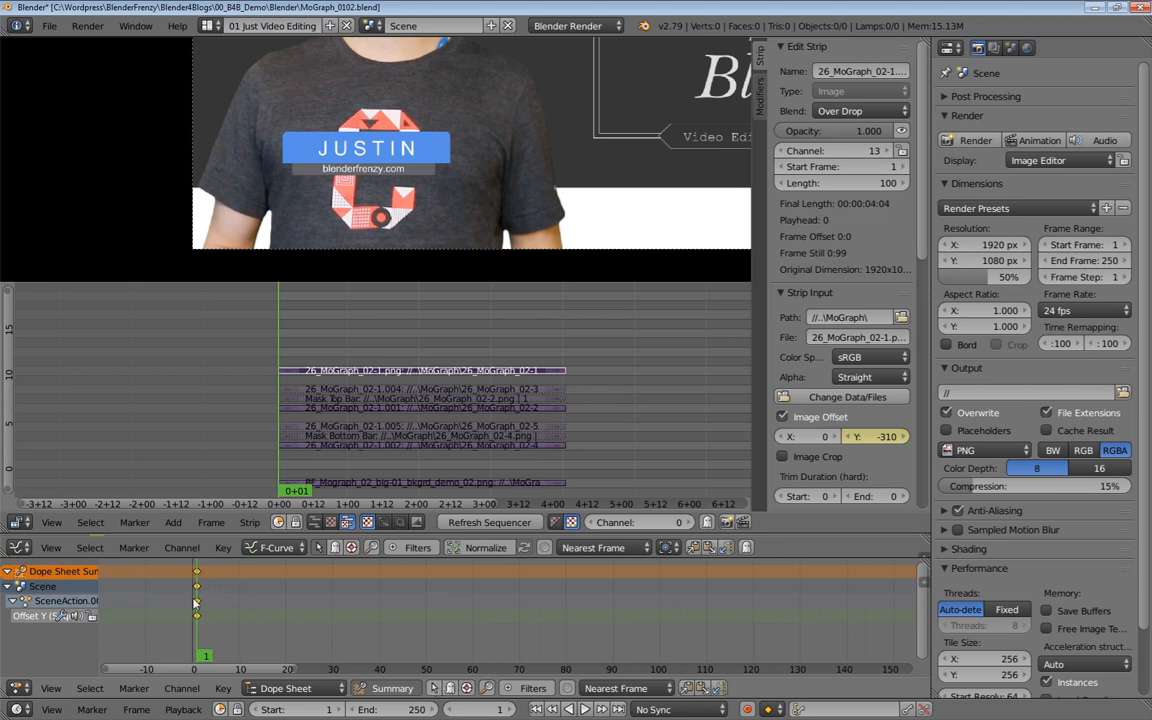
left_click(390, 688)
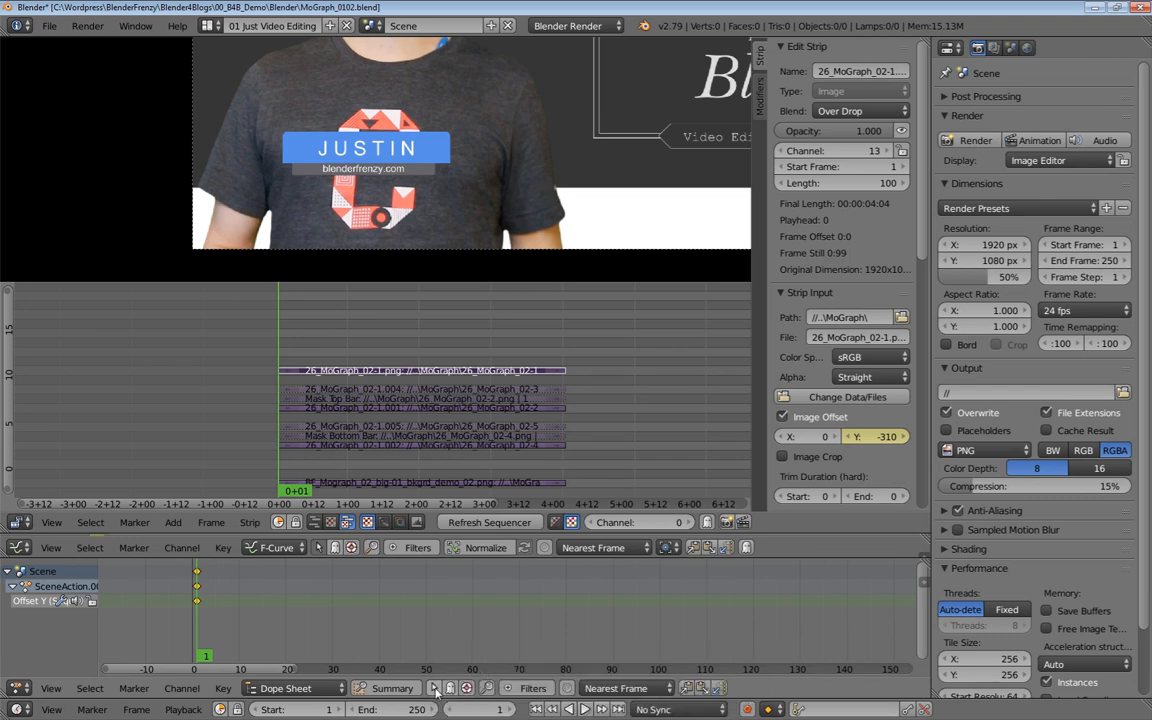
left_click(8, 572)
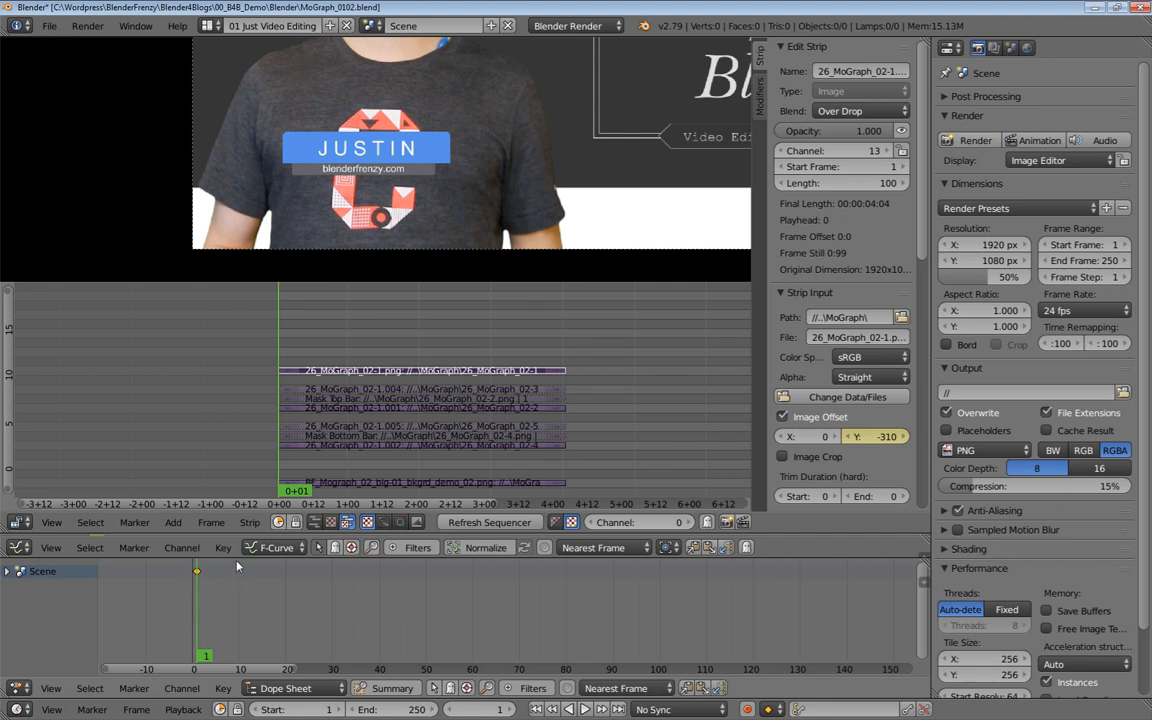
left_click_drag(238, 560, 241, 633)
left_click_drag(240, 535, 243, 615)
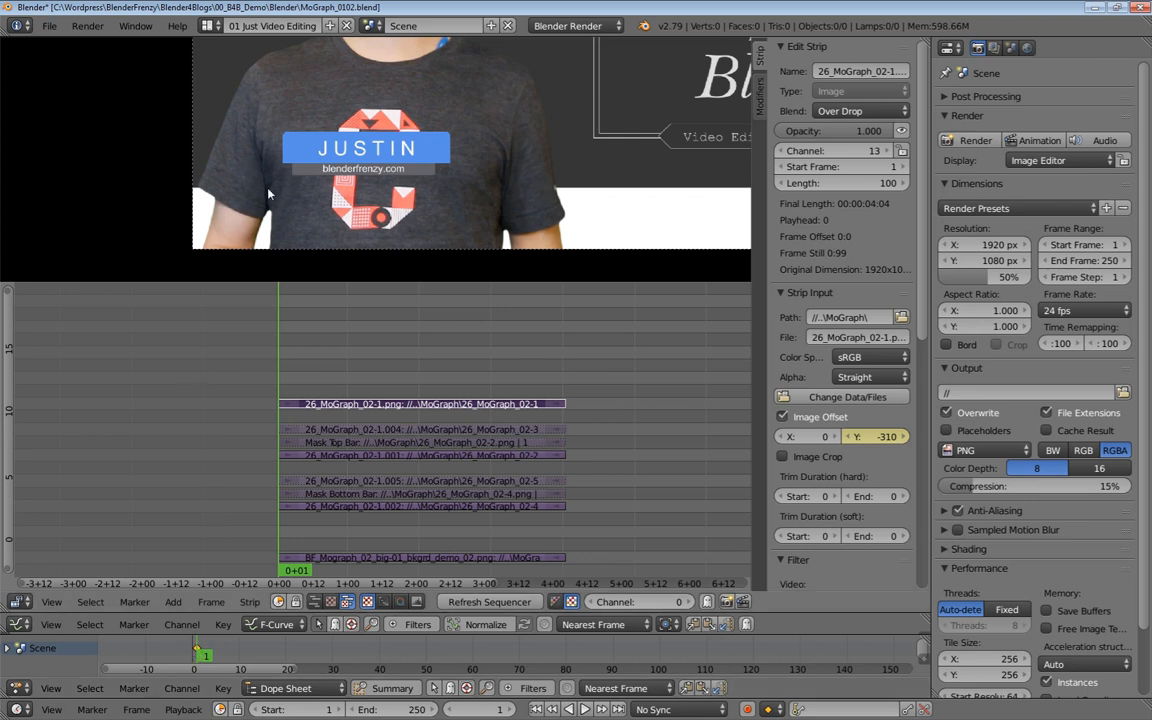
At frame 5, set the logo strip's Y image offset to 0 and keyframe it
left_click(485, 709)
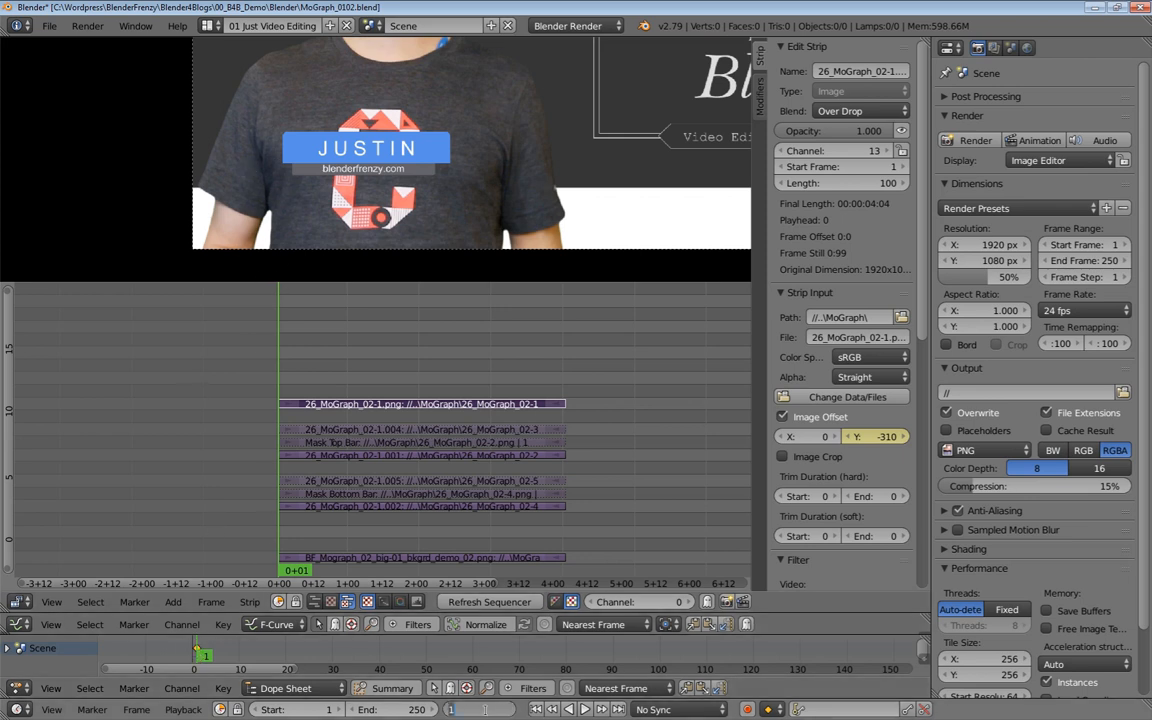
key("Return")
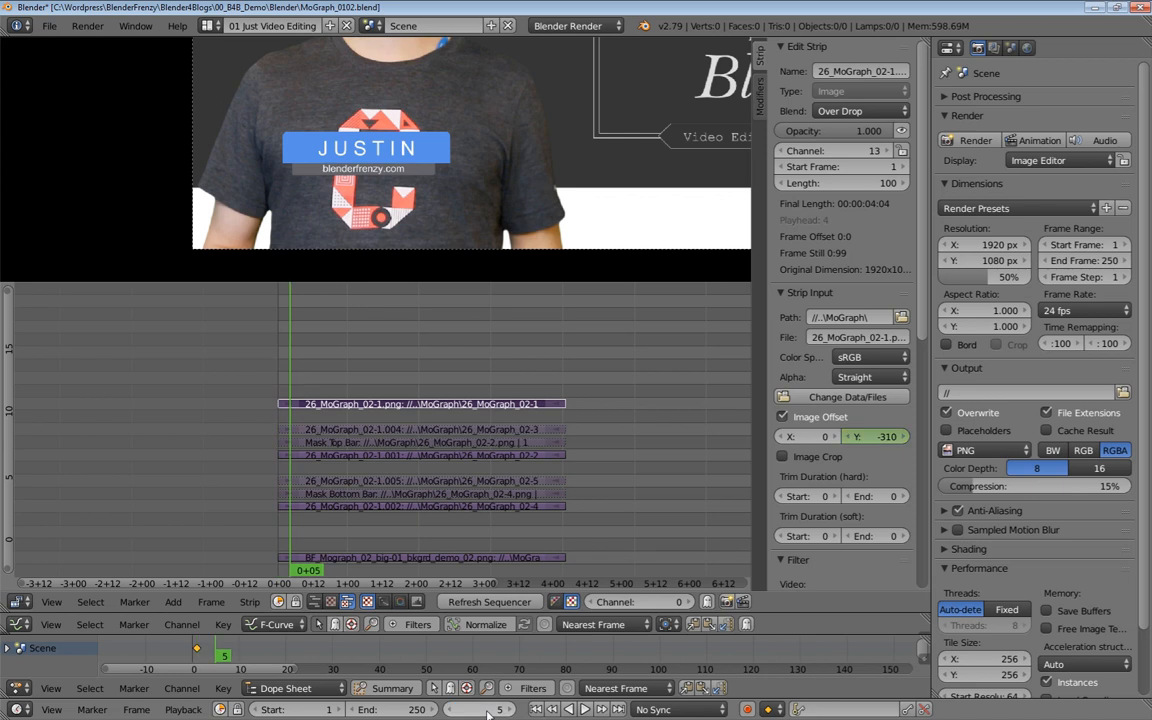
left_click(877, 437)
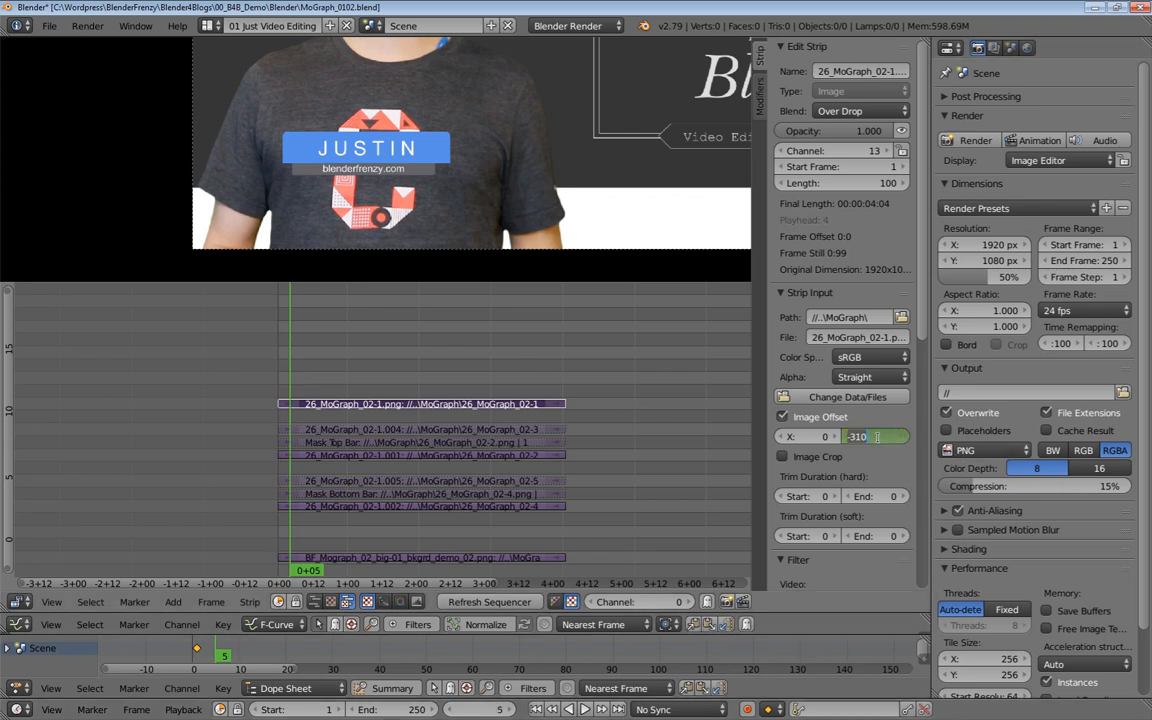
type("0")
key("Return")
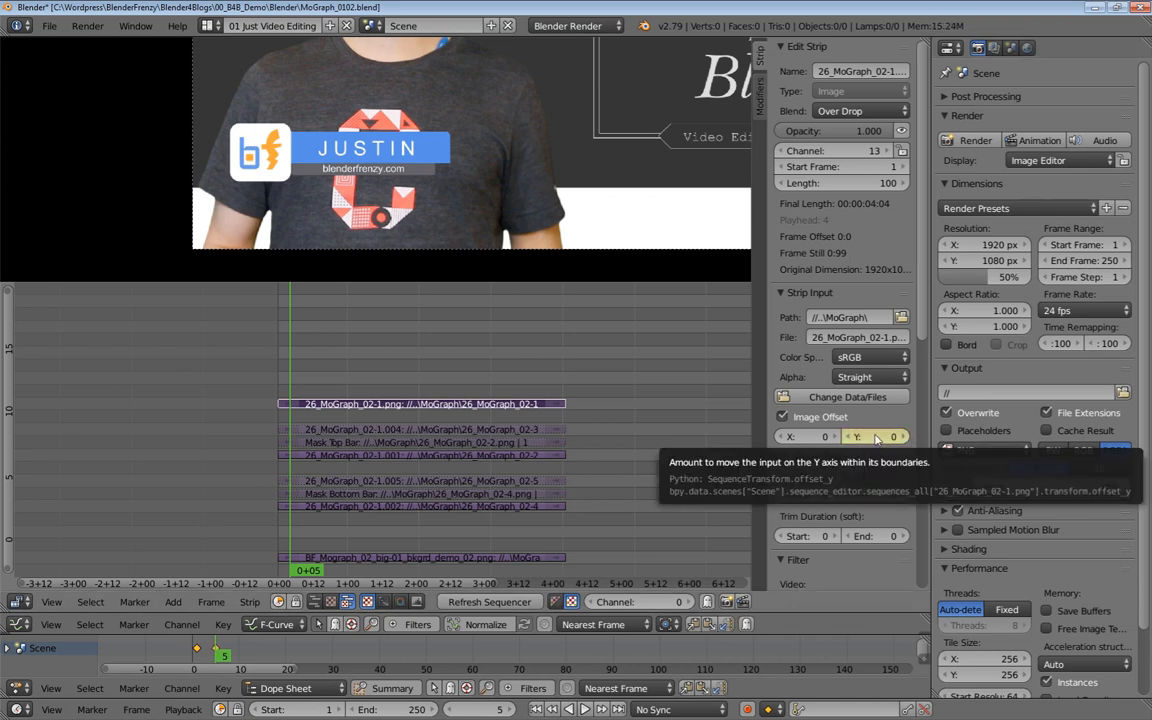
key("i")
Play and scrub through the first frames to check the logo's upward slide
mouse_move(213, 652)
left_mouse_down()
mouse_move(196, 652)
mouse_move(216, 654)
left_mouse_up()
left_click(216, 654)
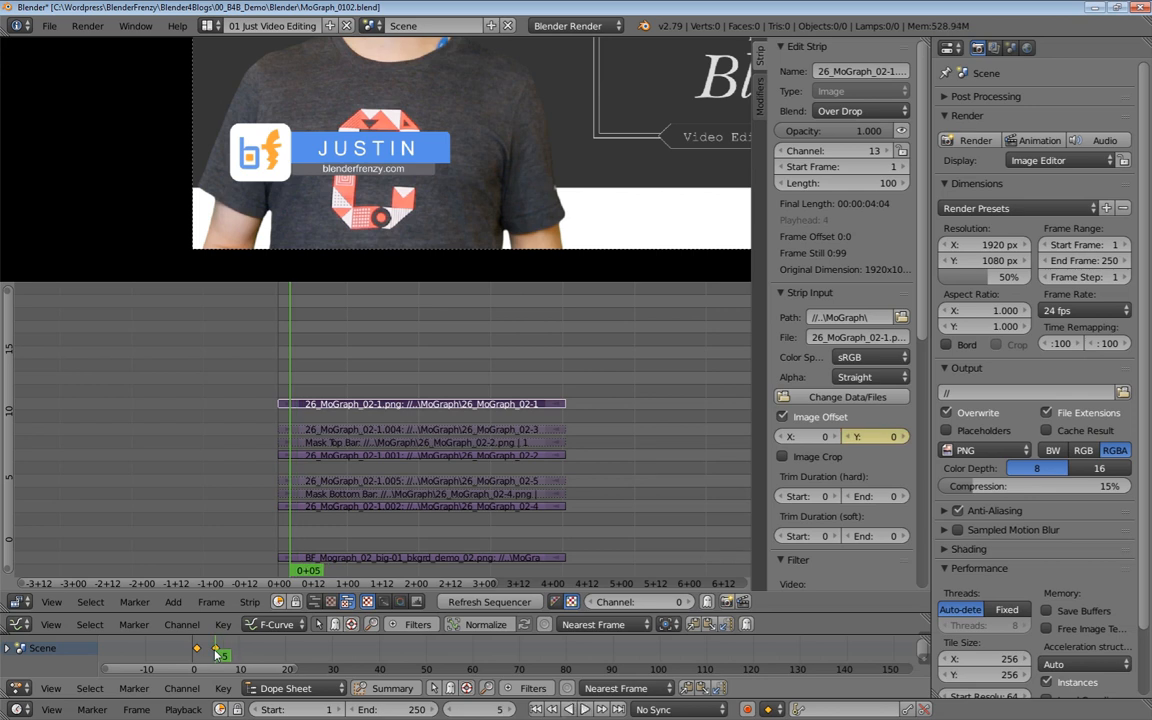
left_click(538, 710)
key("alt+a")
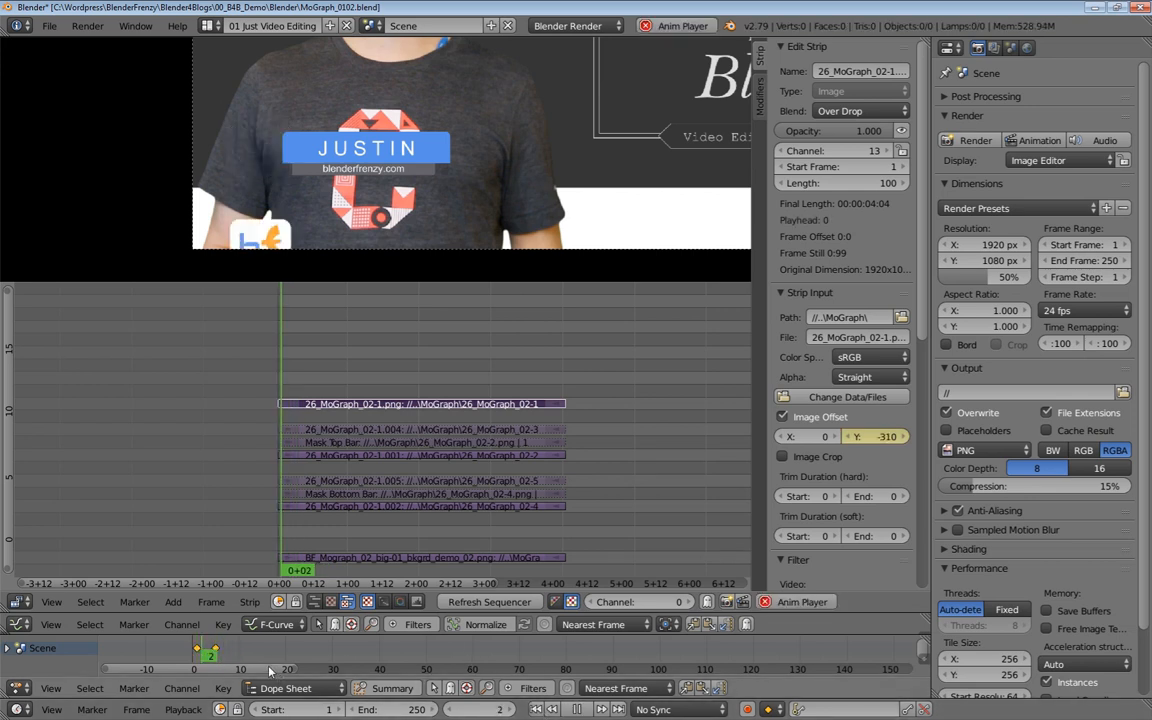
key("alt+a")
left_click(214, 658)
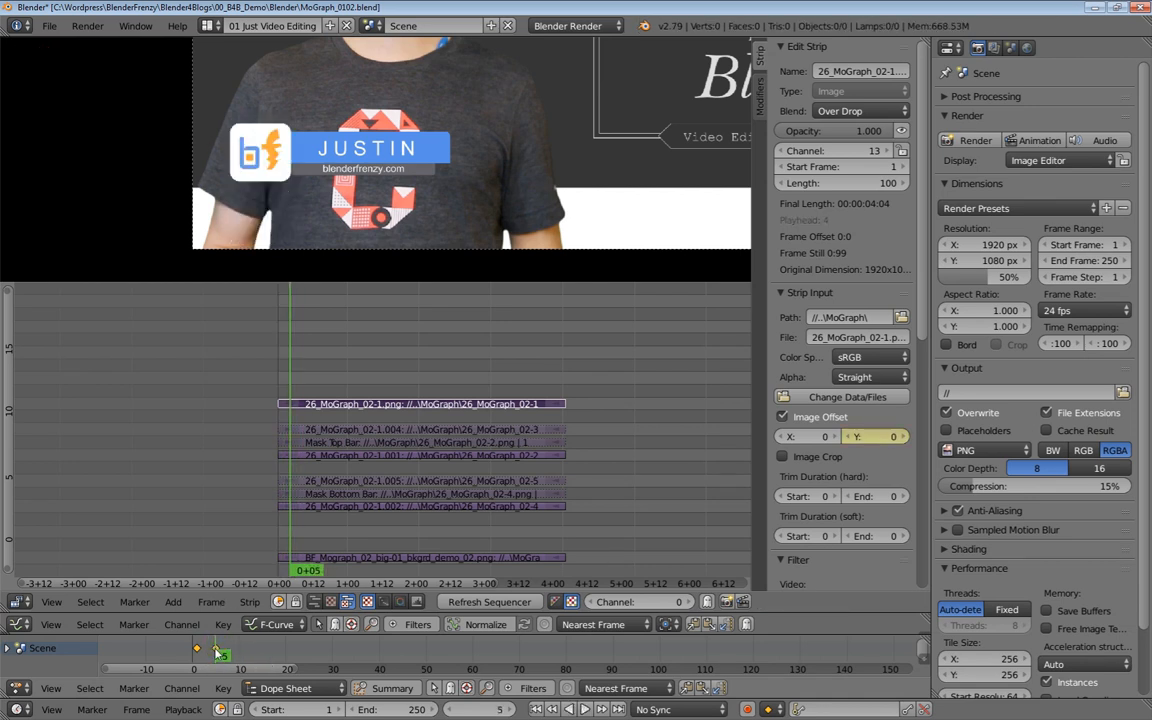
key("alt+a")
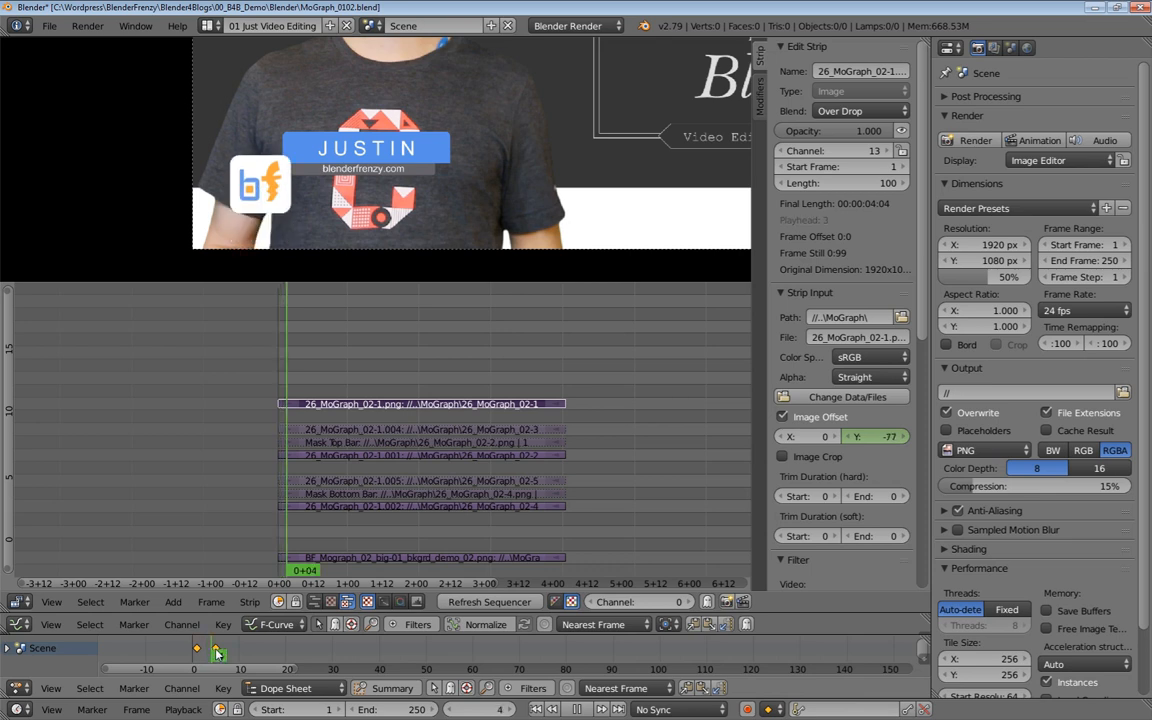
left_click(218, 652)
left_click_drag(218, 652, 229, 657)
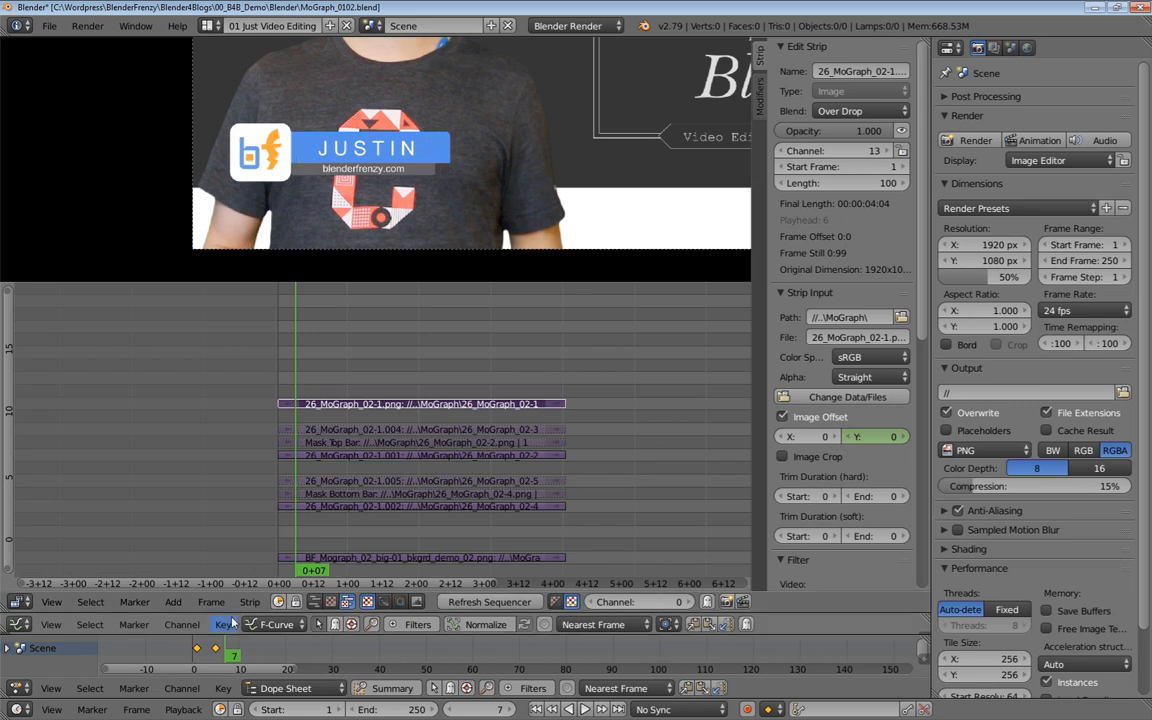
At frame 1, set the blue name bar strip's X image offset to -440 and keyframe it
left_click(203, 655)
left_click_drag(202, 659, 198, 657)
right_click(309, 456)
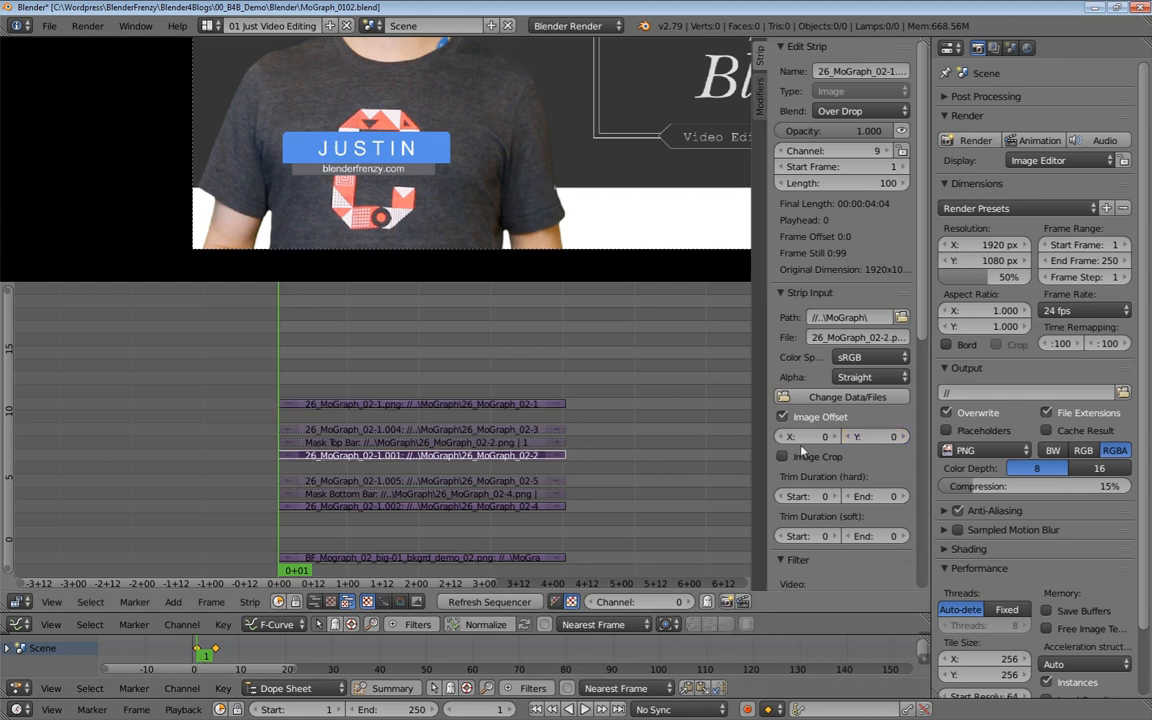
left_click_drag(826, 437, 696, 437)
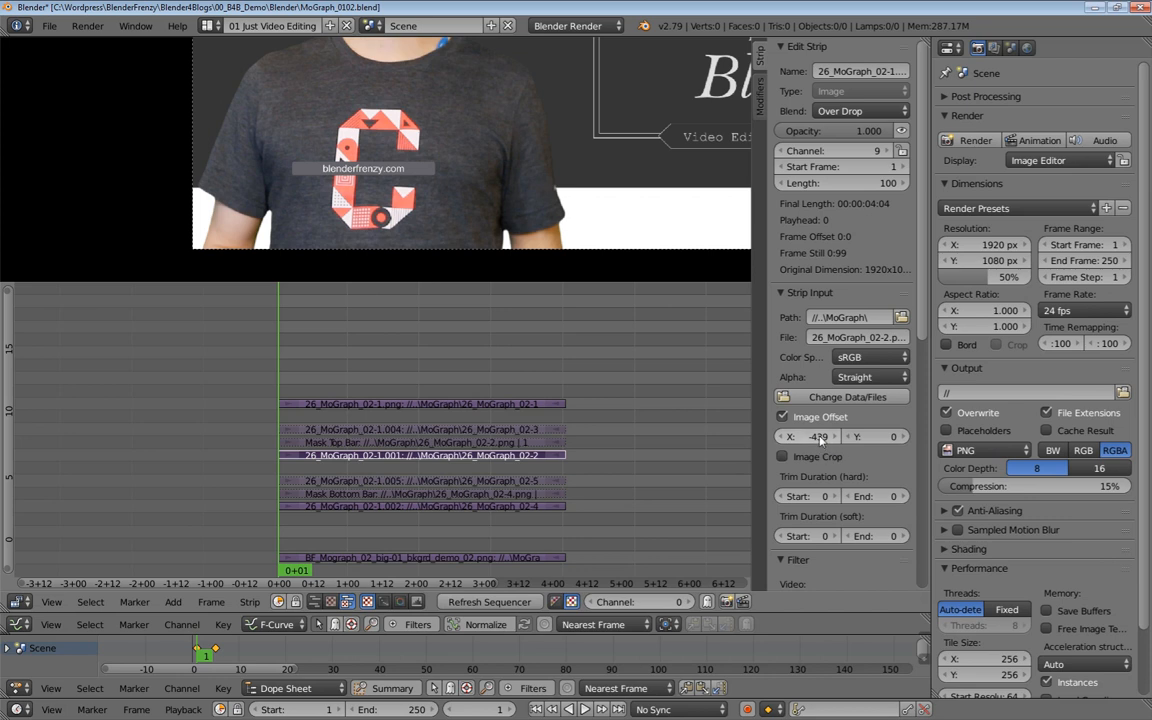
left_click(813, 437)
key("BackSpace")
type("-440")
key("Return")
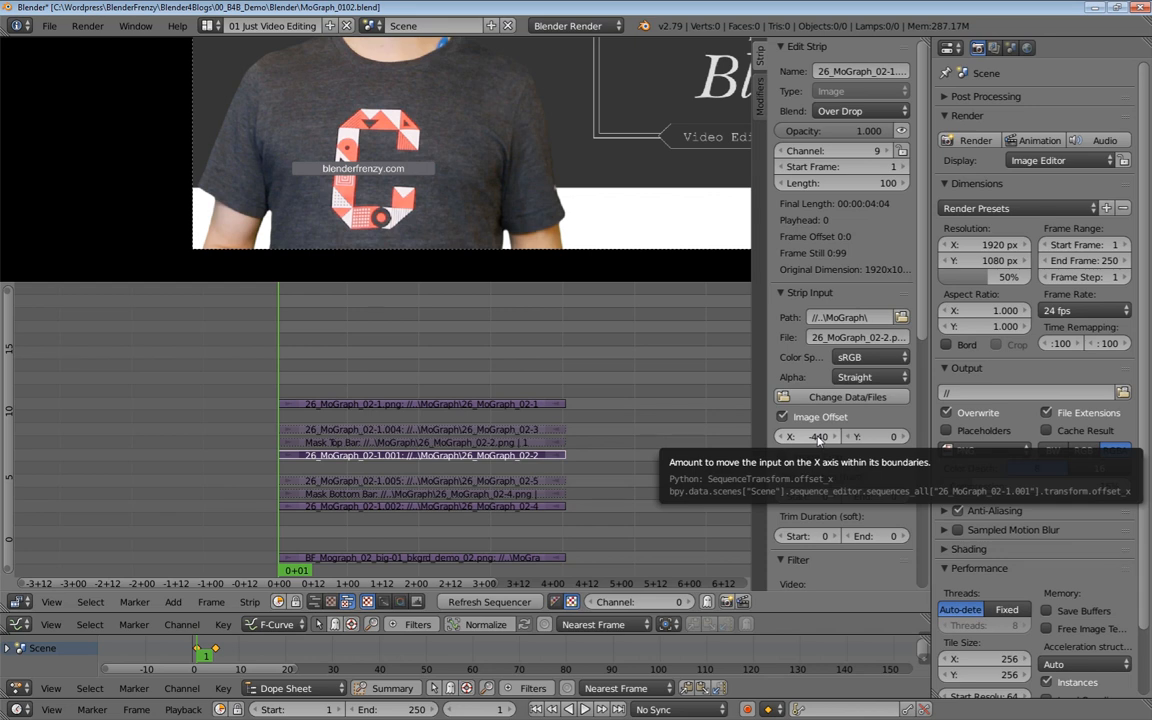
key("i")
Keyframe the name bar strip's X image offset of -440 at frame 5
key("alt+a")
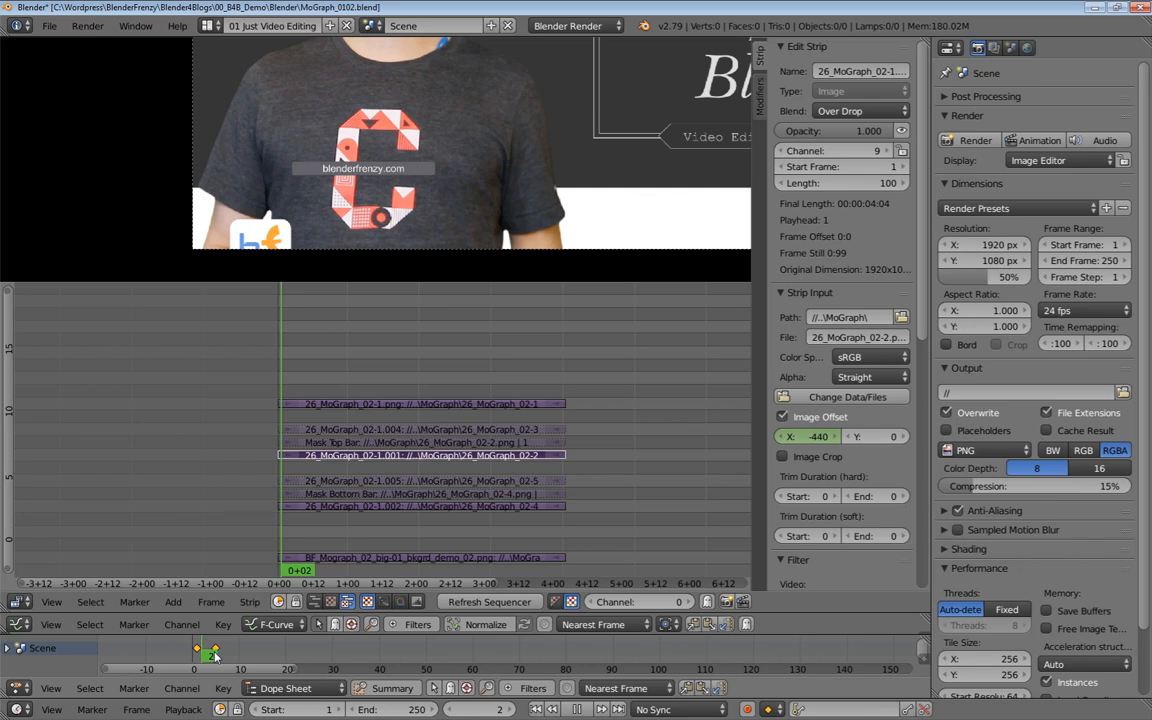
key("alt+a")
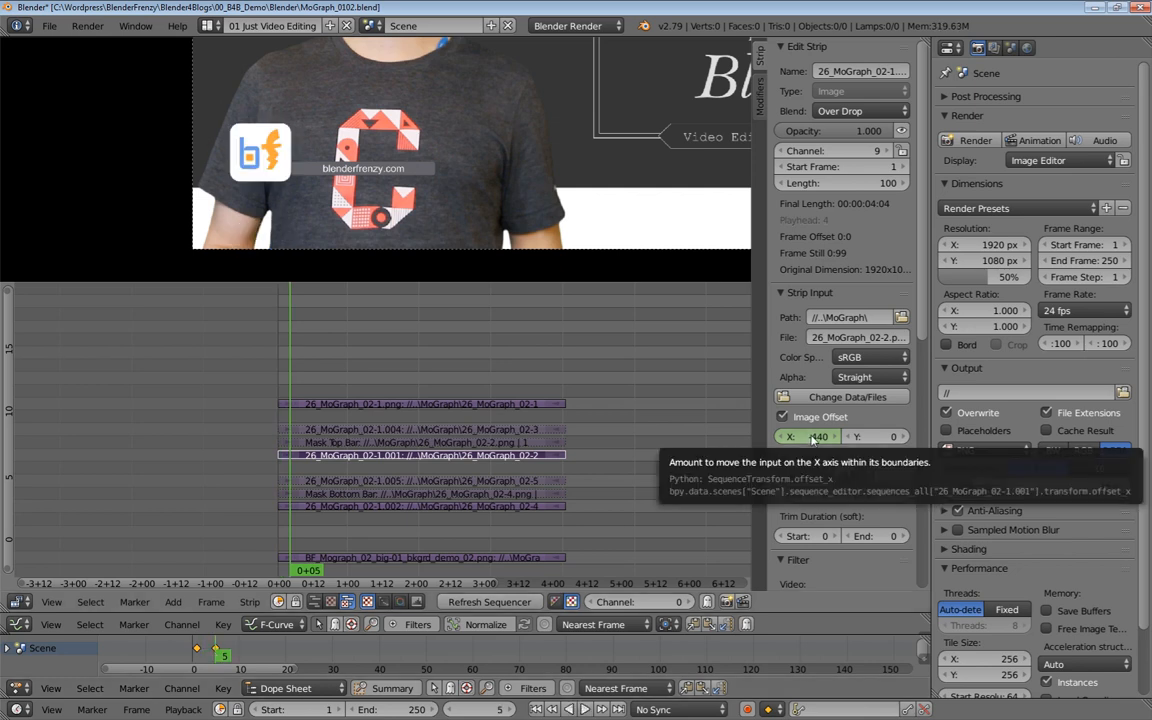
key("i")
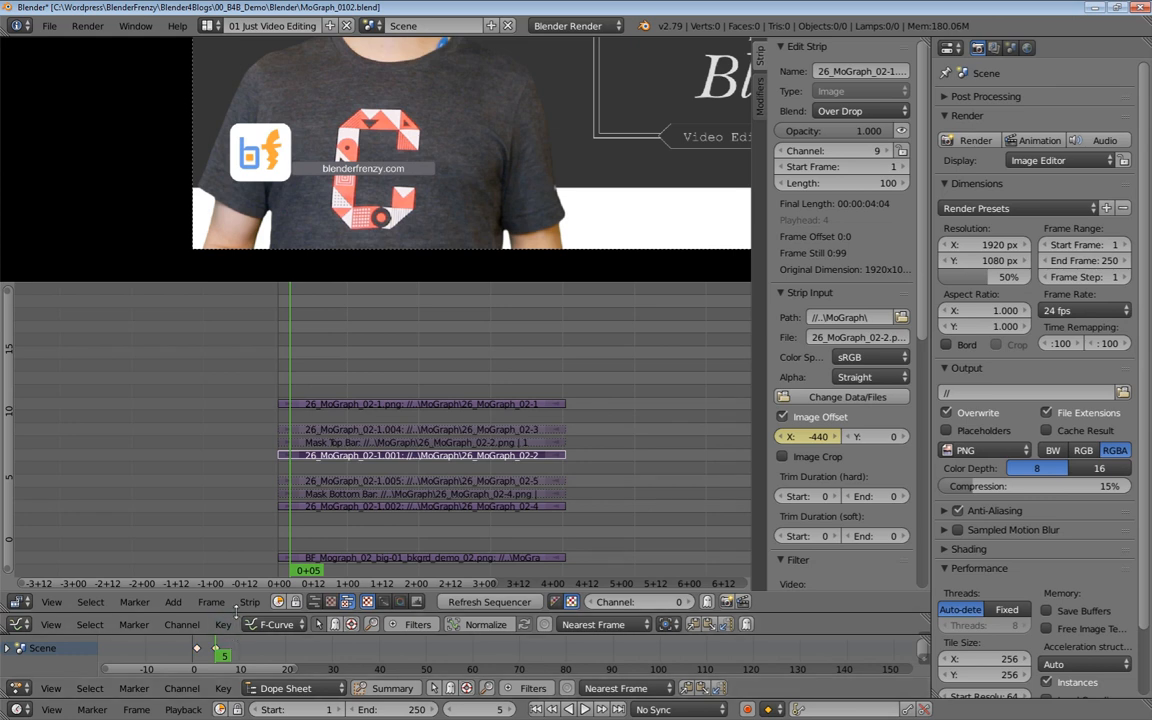
Merge the sequencer over the Graph Editor area and make the Dope Sheet slightly taller
left_click_drag(25, 612, 110, 560)
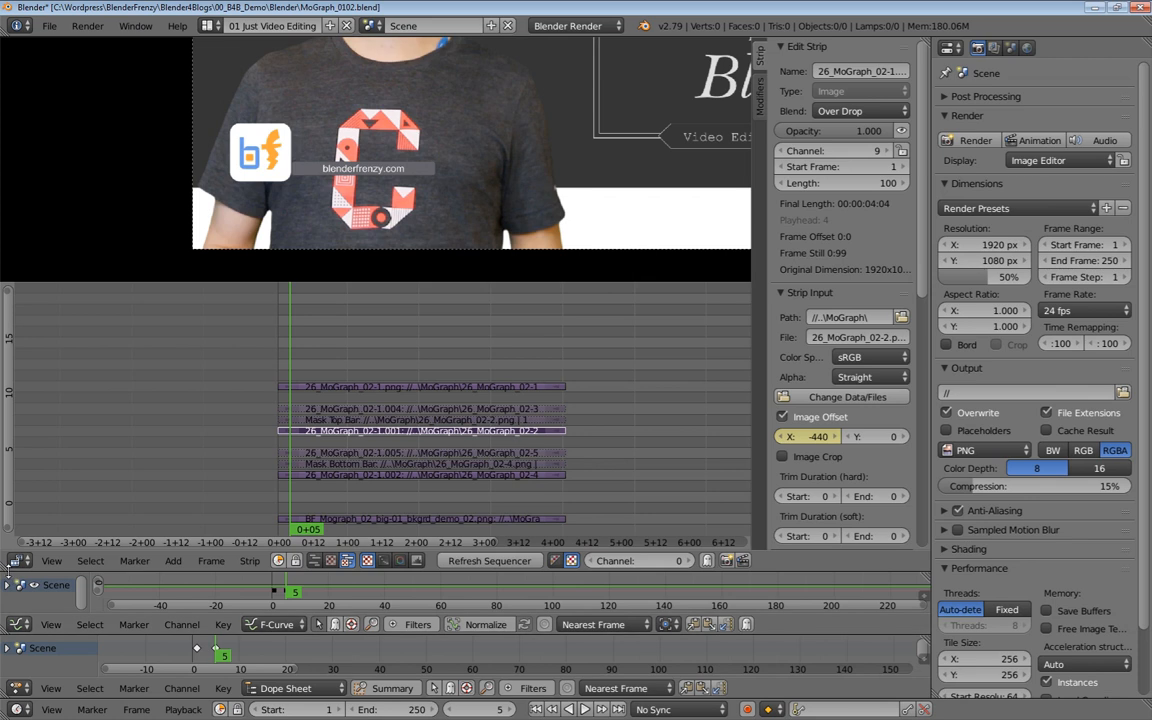
left_click_drag(6, 572, 204, 605)
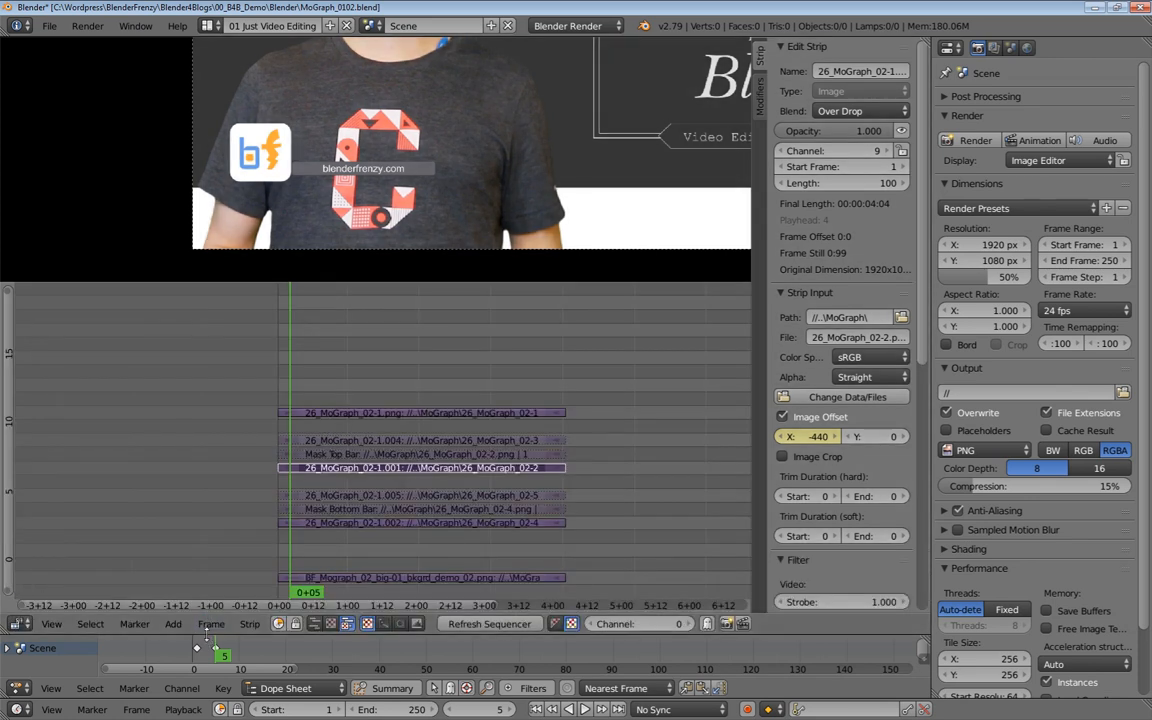
left_click_drag(207, 636, 216, 604)
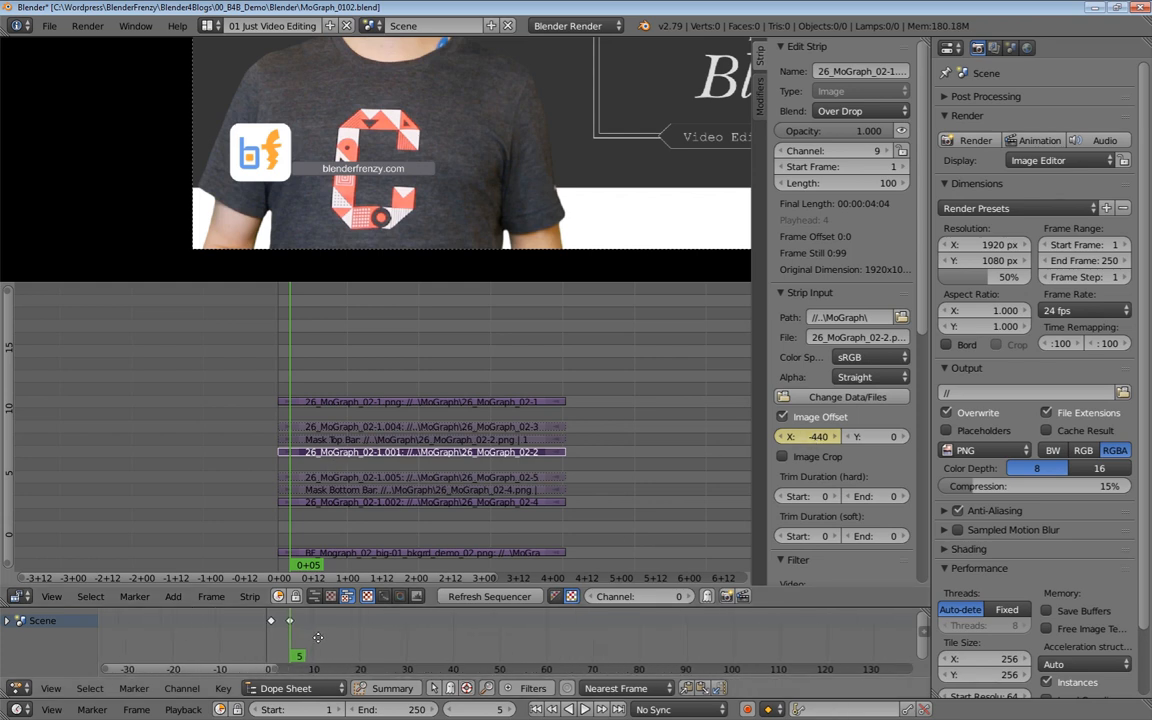
Expand the Scene channels in the Dope Sheet to show the Offset Y and Offset X keyframes
left_click(7, 621)
left_click(8, 622)
left_click(8, 622)
mouse_move(355, 654)
middle_mouse_down()
mouse_move(357, 630)
mouse_move(351, 652)
middle_mouse_up()
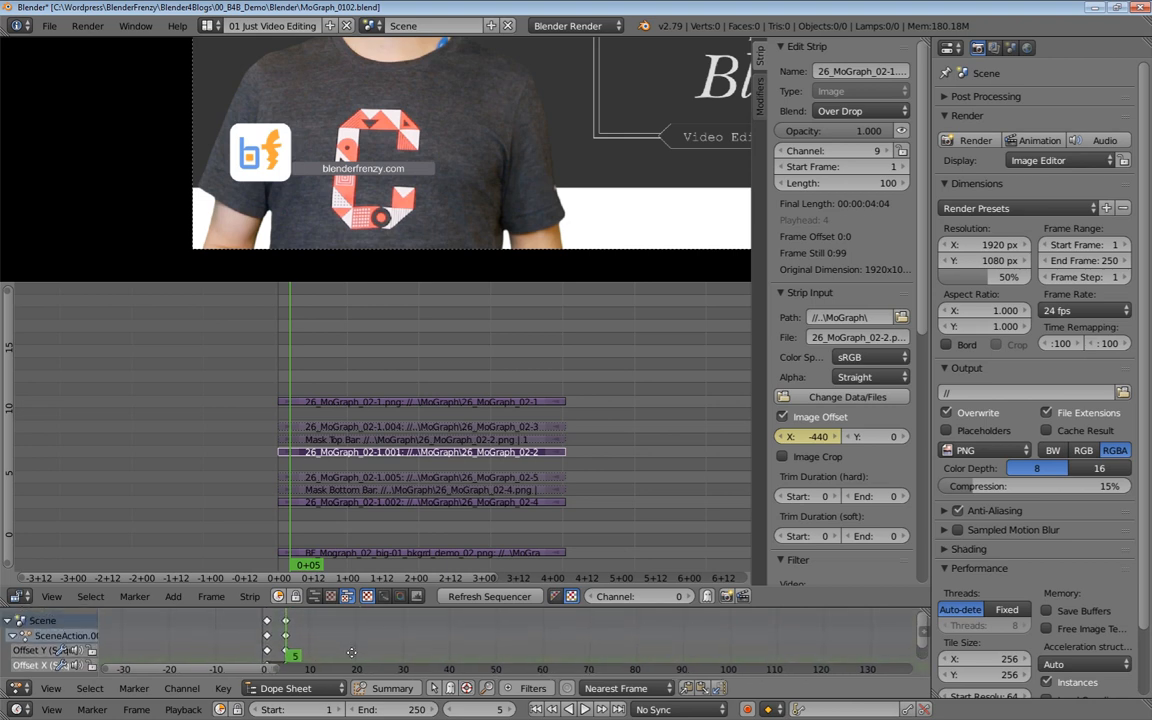
Collapse the Scene channels in the Dope Sheet to a single summary row
left_click(7, 621)
left_click(266, 621)
left_click(286, 621)
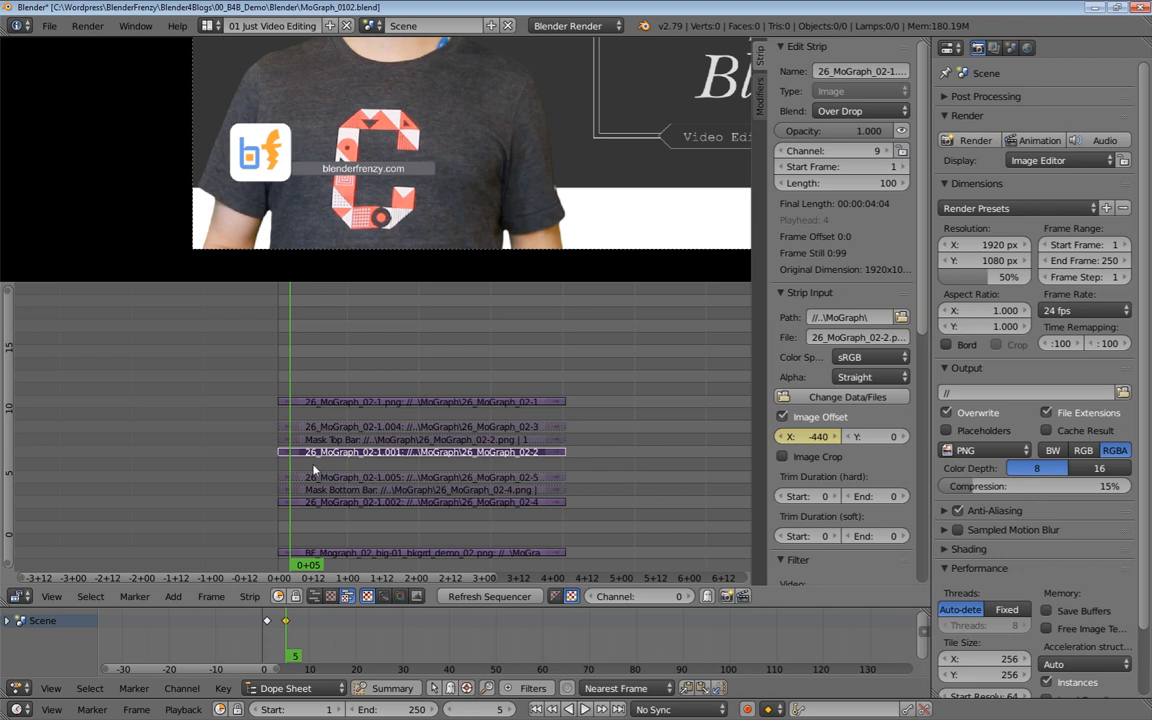
Compare the keyframes of the logo strip and the blue name bar strip in the Dope Sheet
left_click(322, 403)
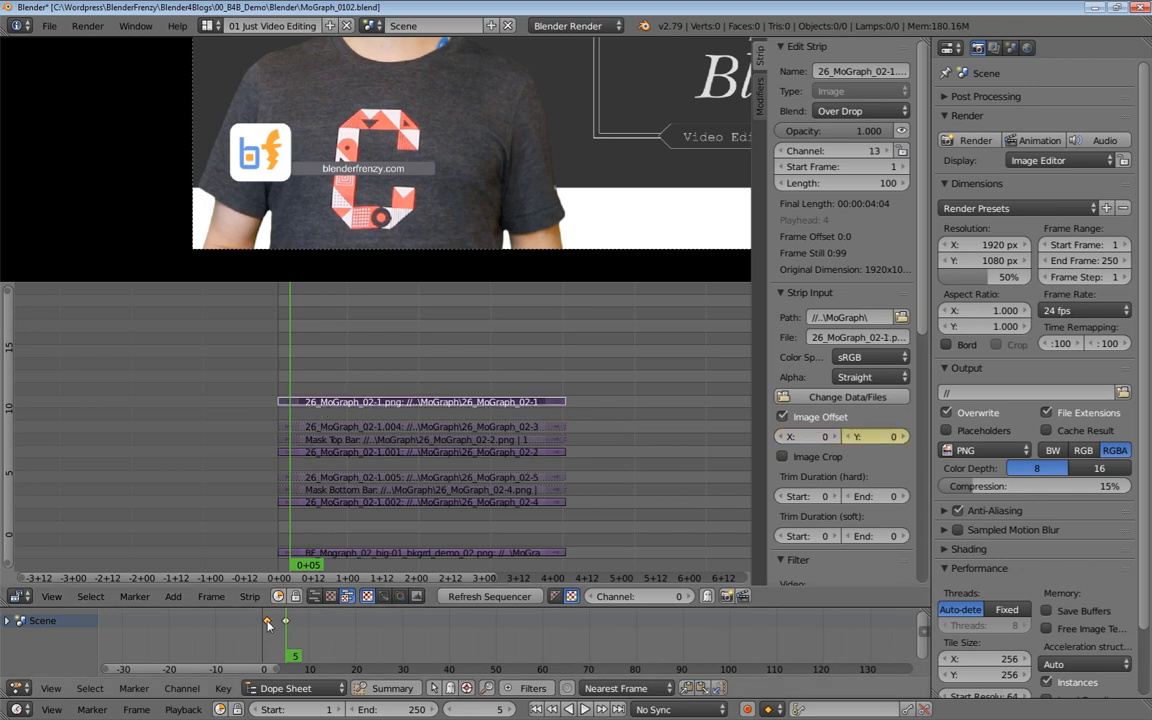
left_click(311, 452)
scroll(327, 634, "up", 3)
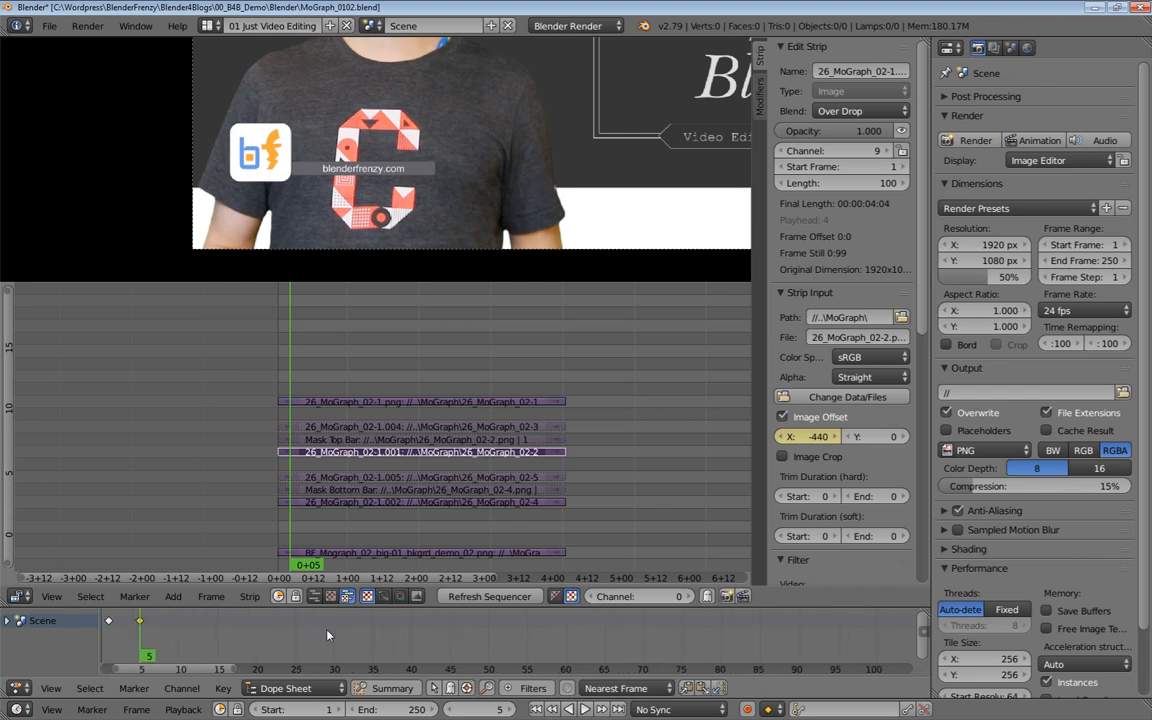
key("KP_0")
middle_click_drag(327, 632, 581, 637, "ctrl")
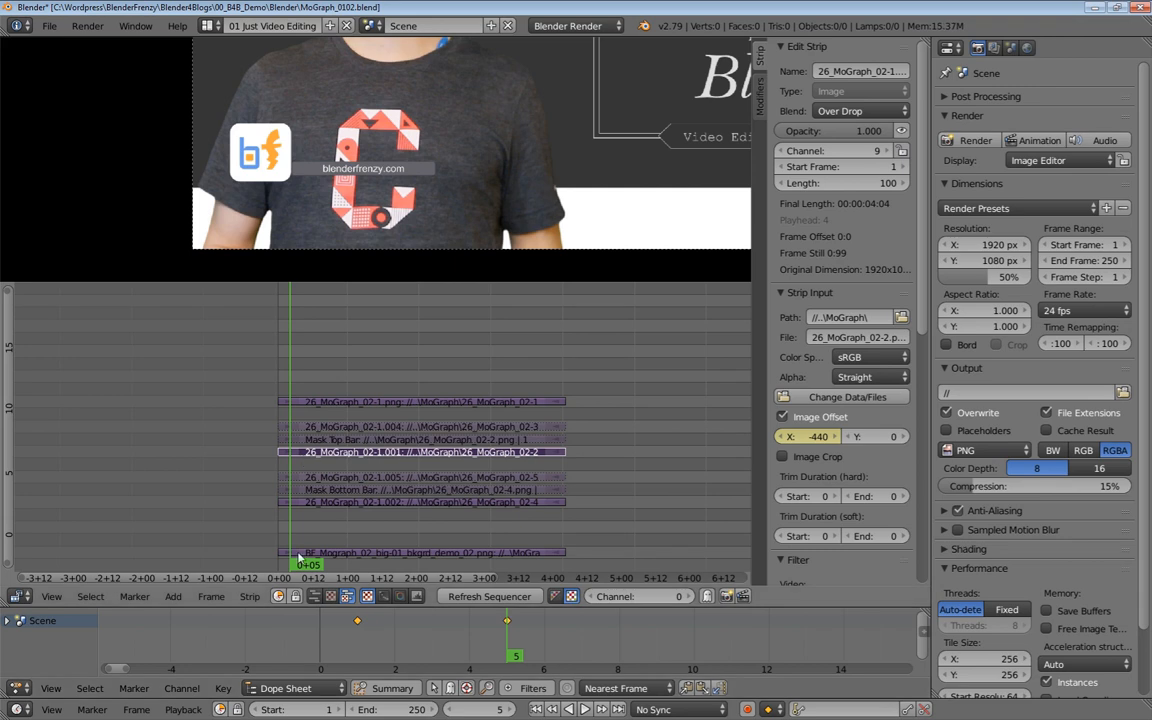
left_click(431, 690)
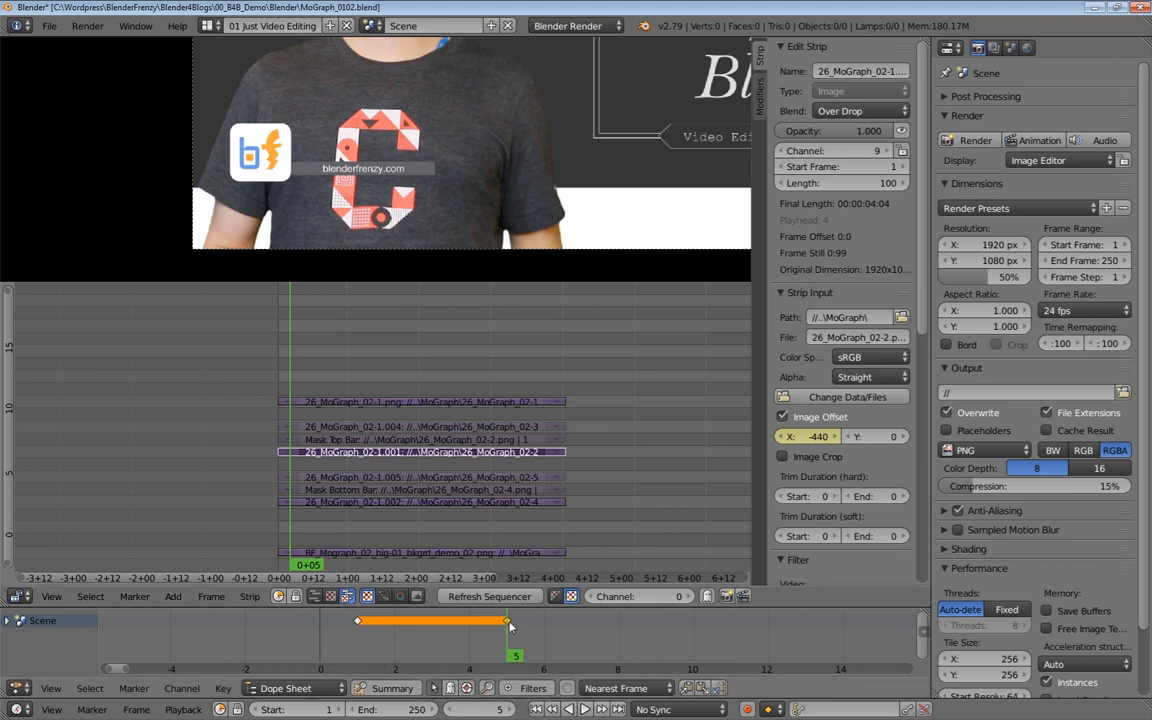
right_click(393, 403)
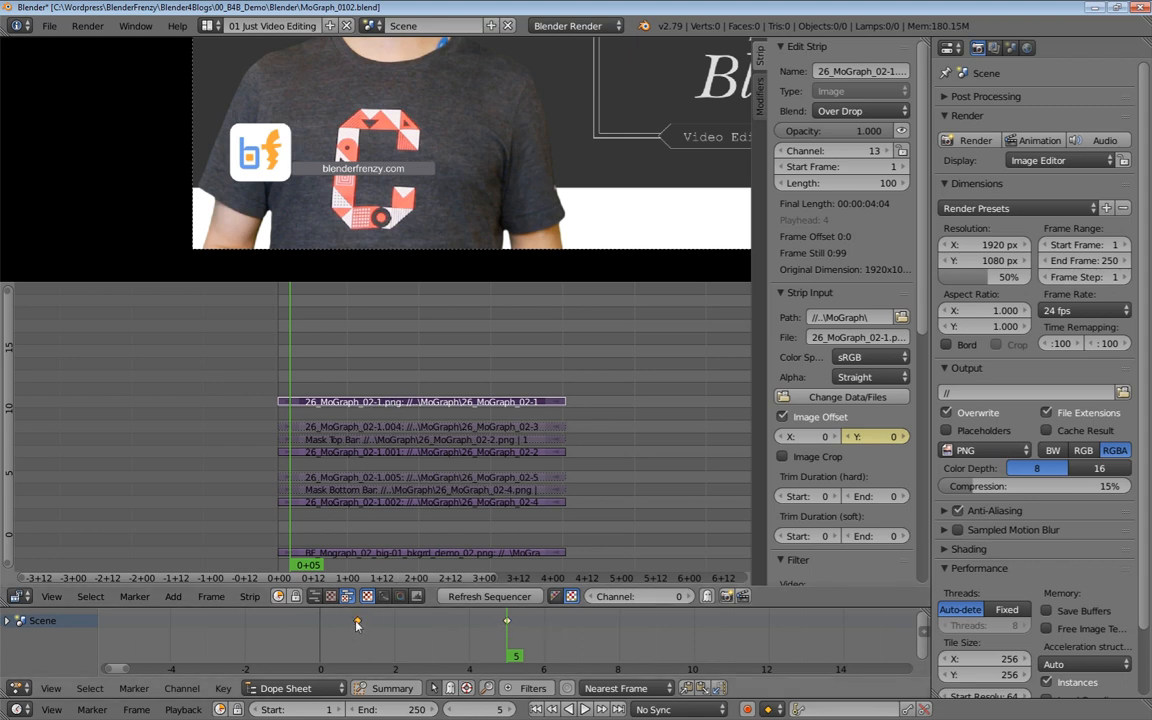
left_click(409, 452)
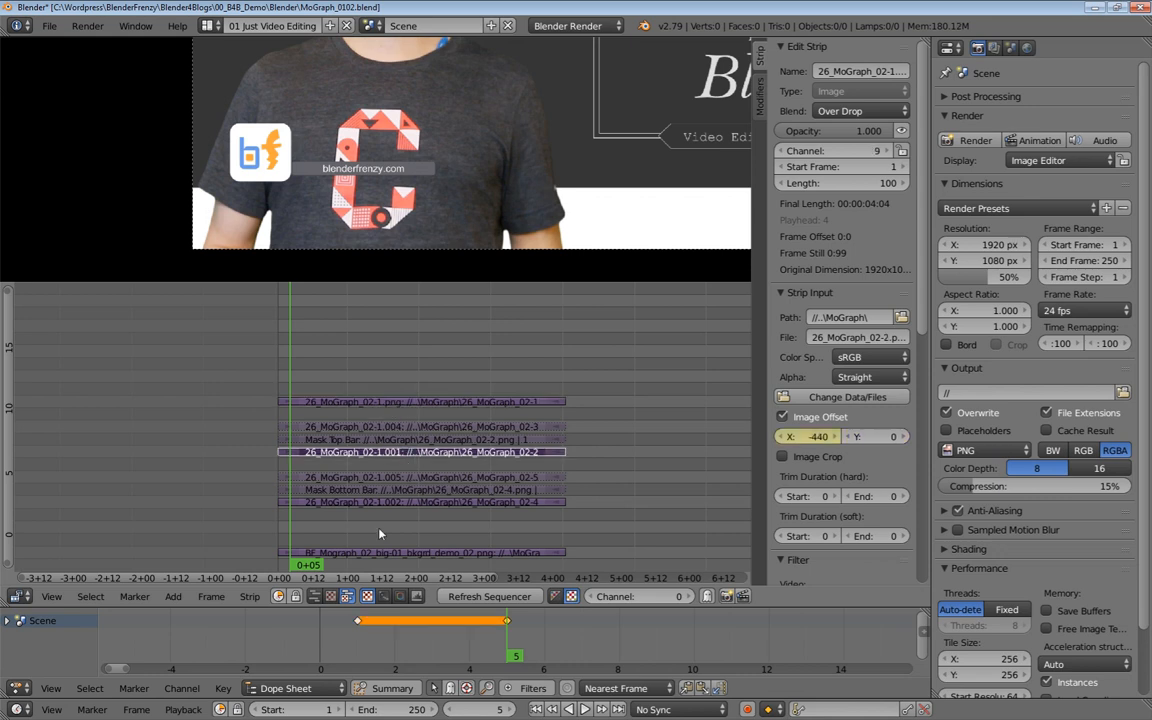
right_click(360, 621)
mouse_move(508, 624)
left_mouse_down()
mouse_move(364, 620)
mouse_move(501, 638)
mouse_move(505, 625)
left_mouse_up()
middle_click_drag(564, 617, 336, 615)
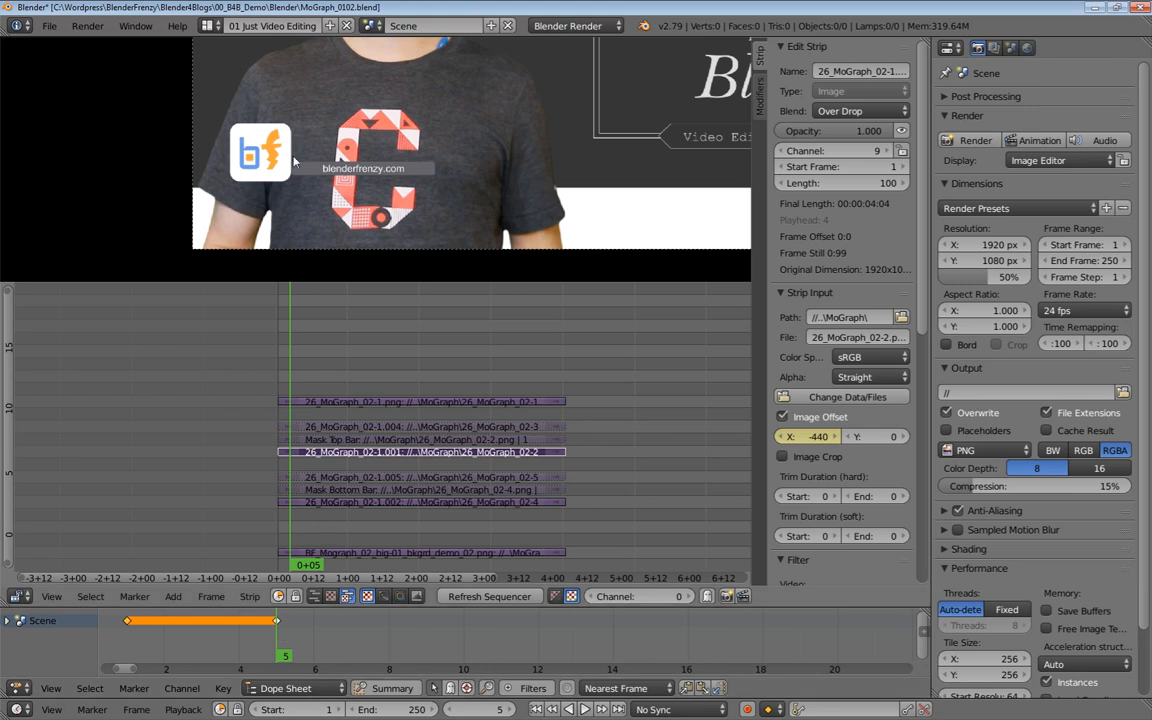
At frame 10, set the blue name bar strip's X image offset to 0 and keyframe it
key("alt+a")
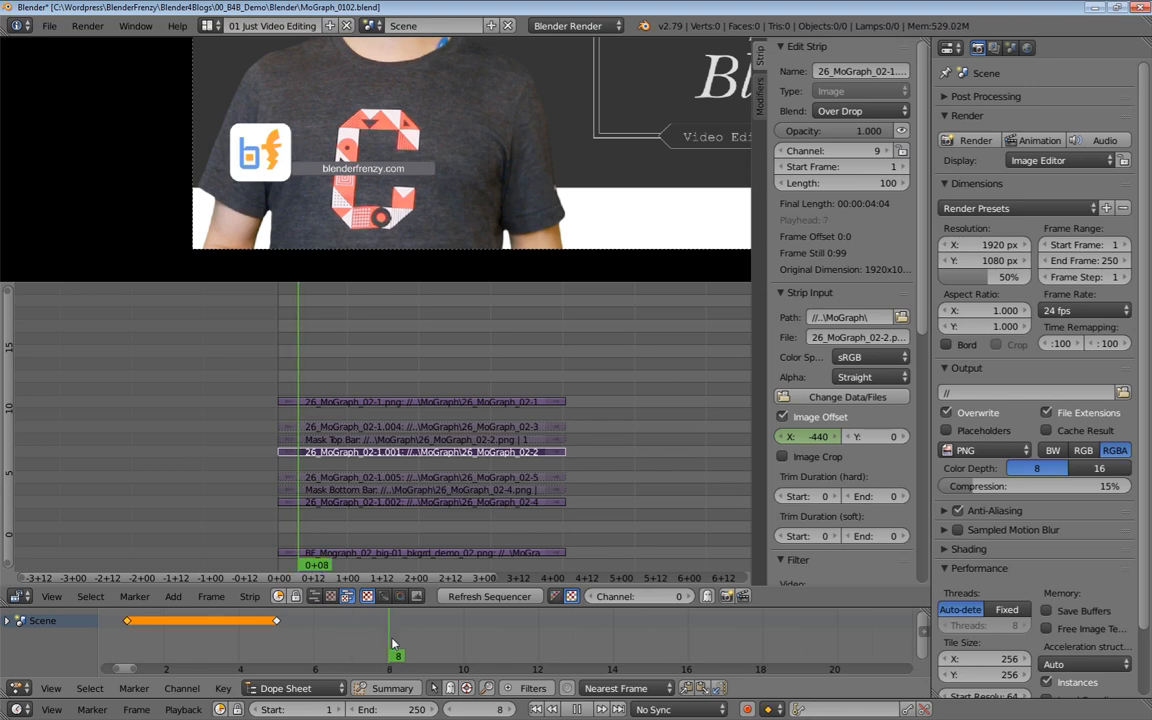
left_click(300, 640)
key("alt+a")
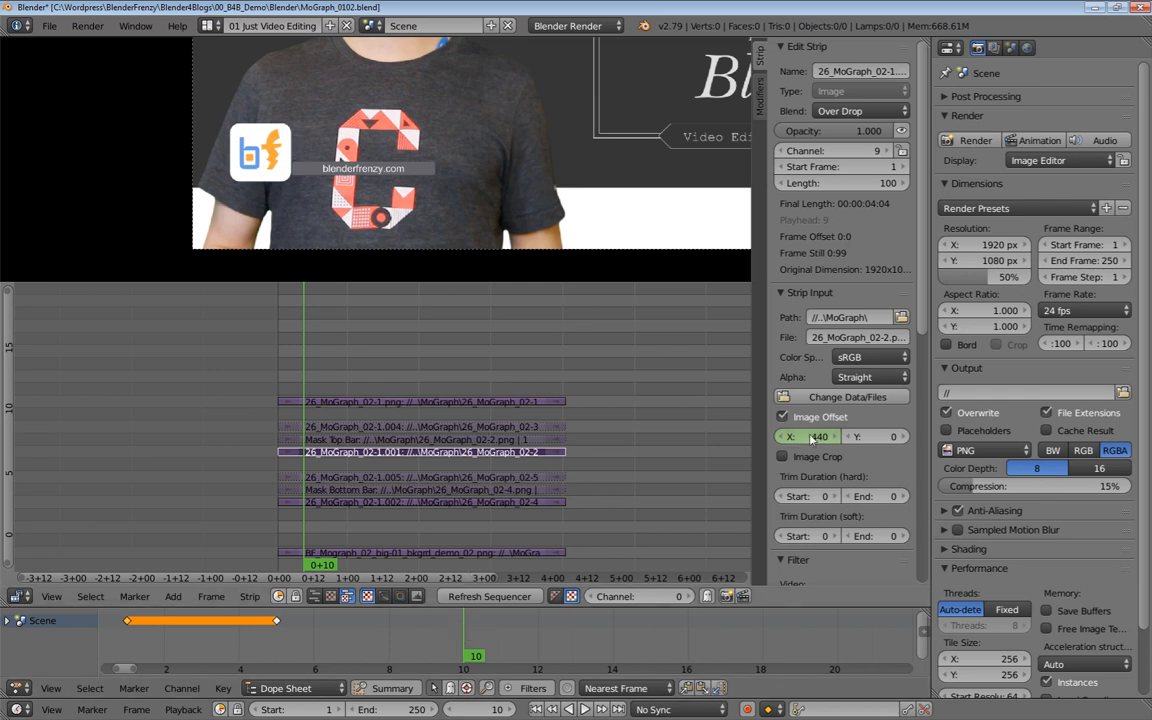
key("i")
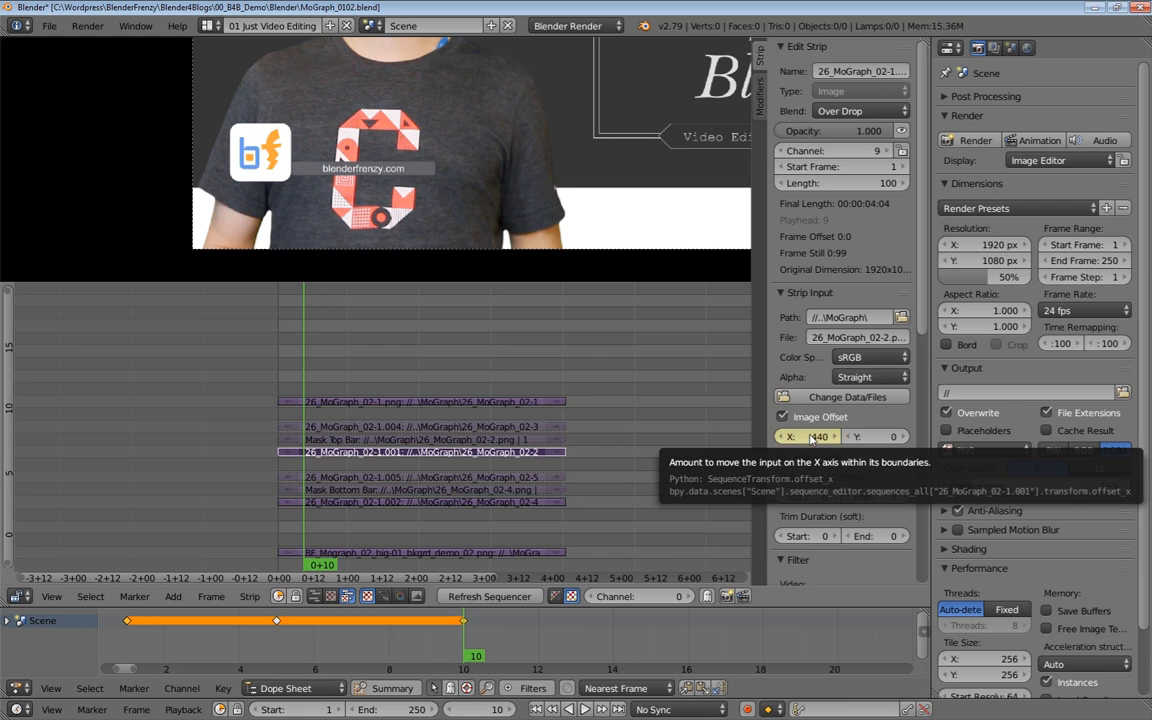
left_click(815, 436)
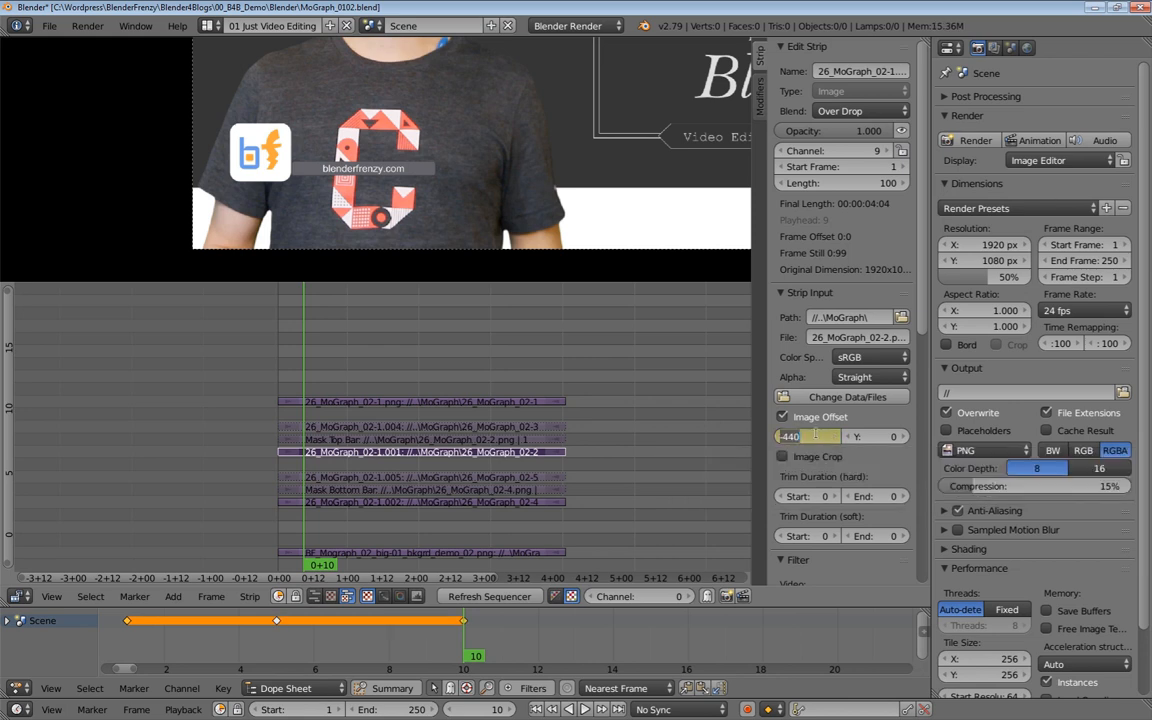
type("0")
key("Return")
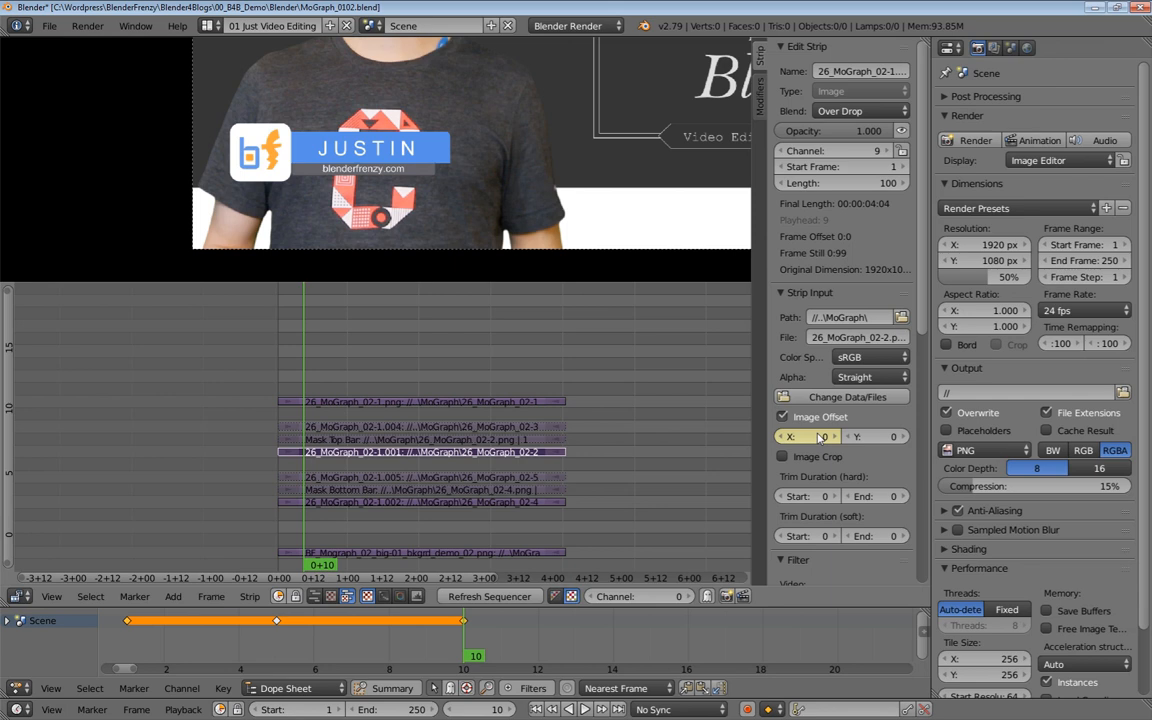
key("i")
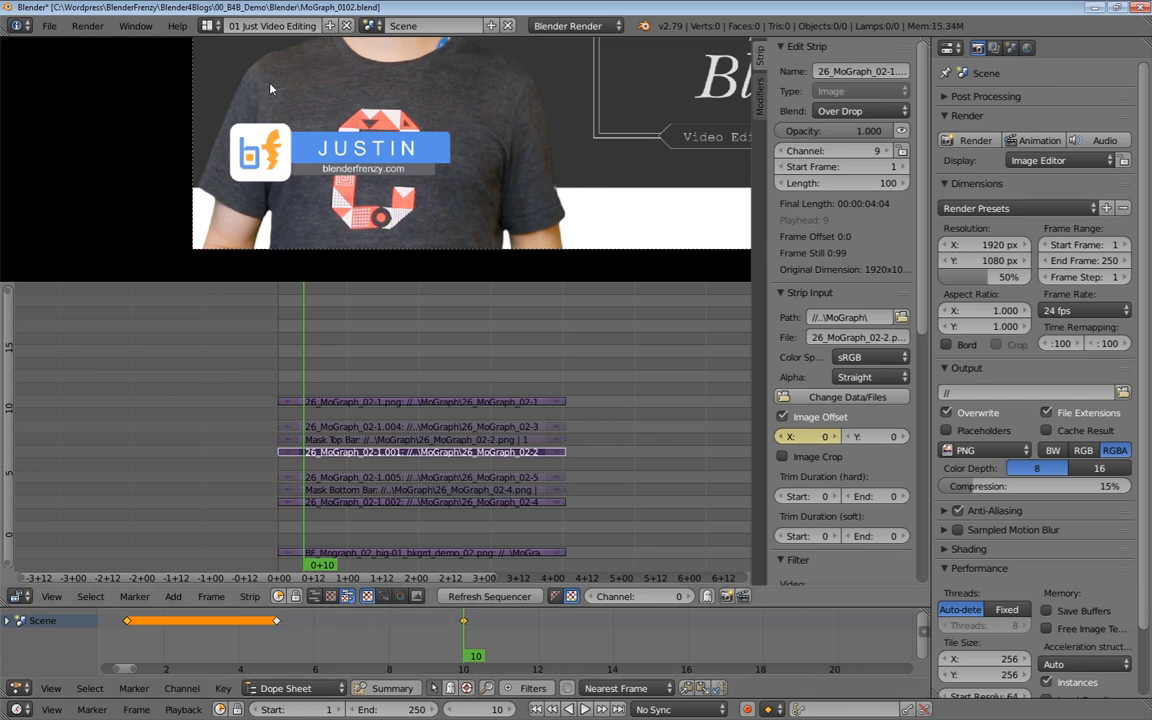
Preview the logo and name bar animation several times from frame 1 to judge its timing
left_click_drag(303, 625, 129, 631)
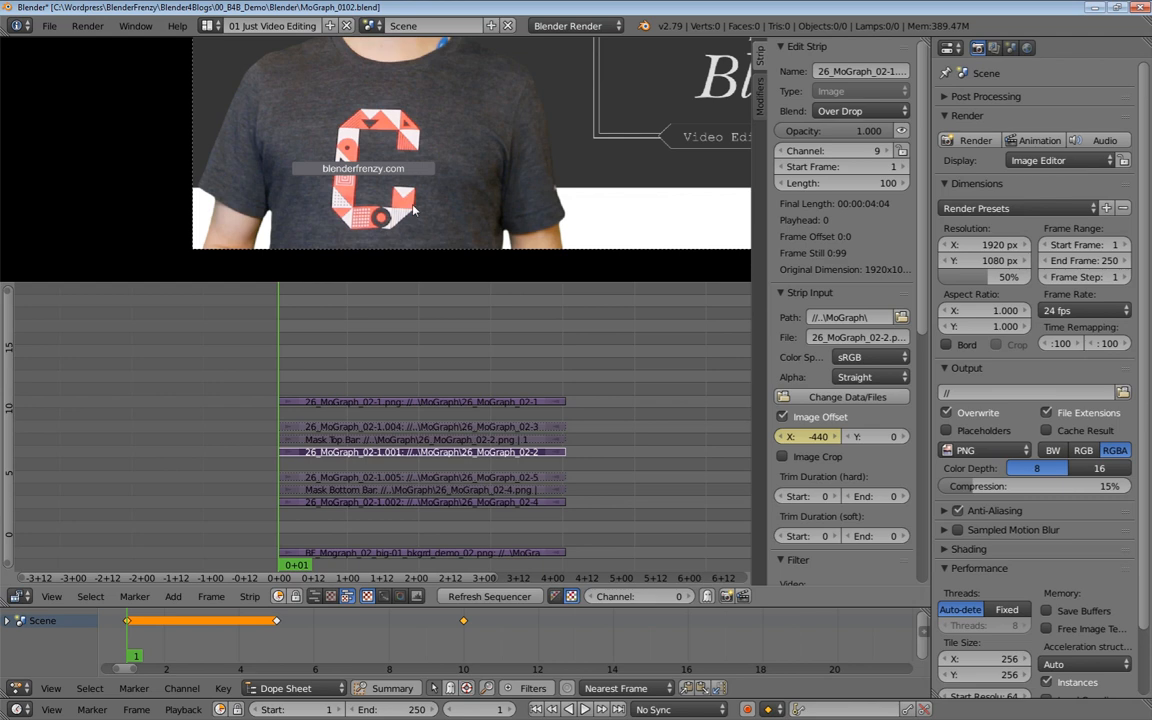
key("alt+a")
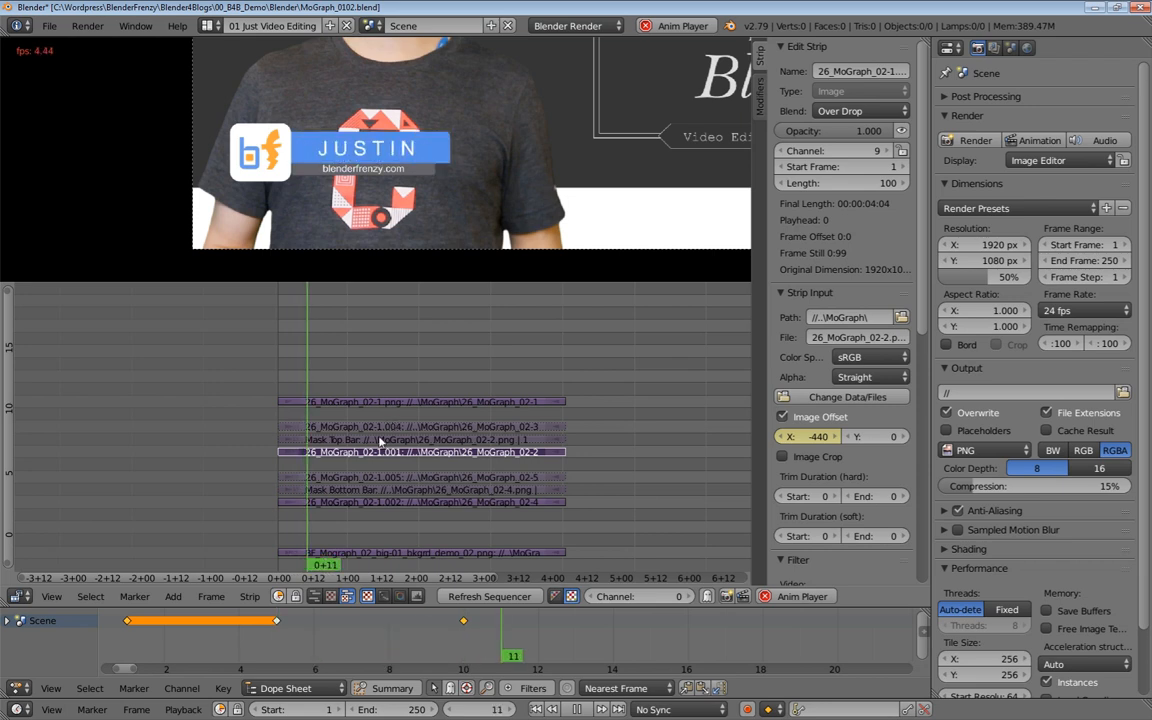
key("alt+a")
left_click_drag(214, 632, 145, 649)
key("alt+a")
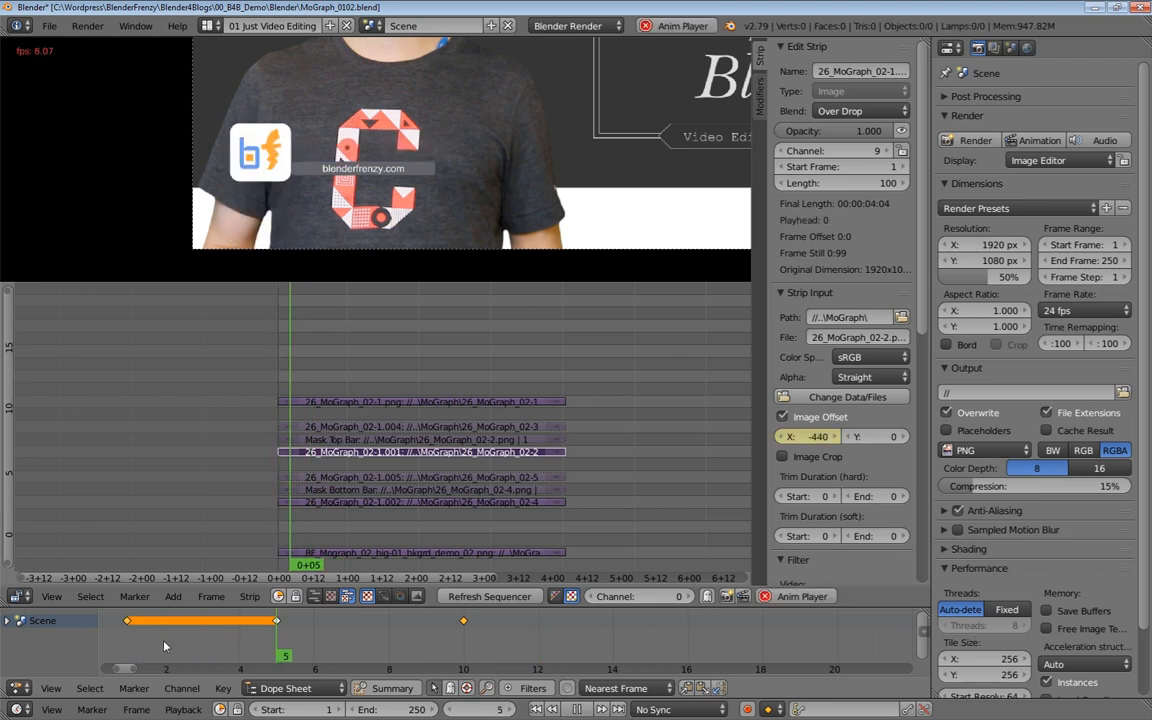
key("alt+a")
left_click(137, 647)
key("alt+a")
key("alt+a")
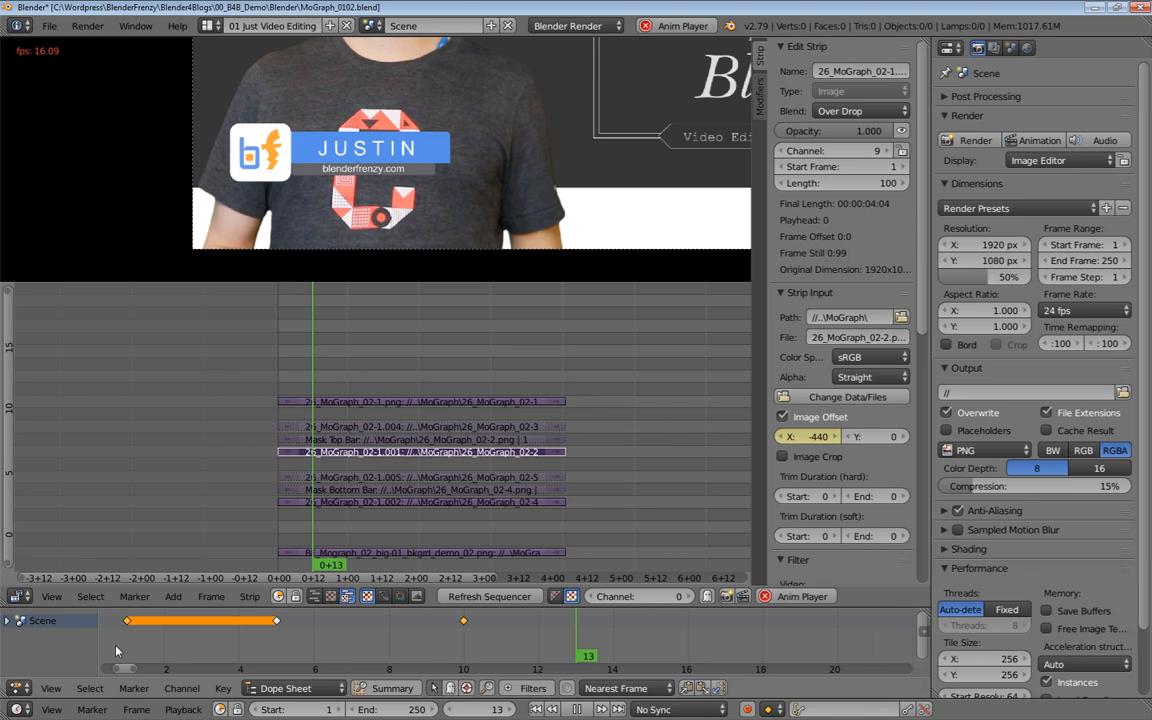
left_click(126, 649)
key("alt+a")
key("alt+a")
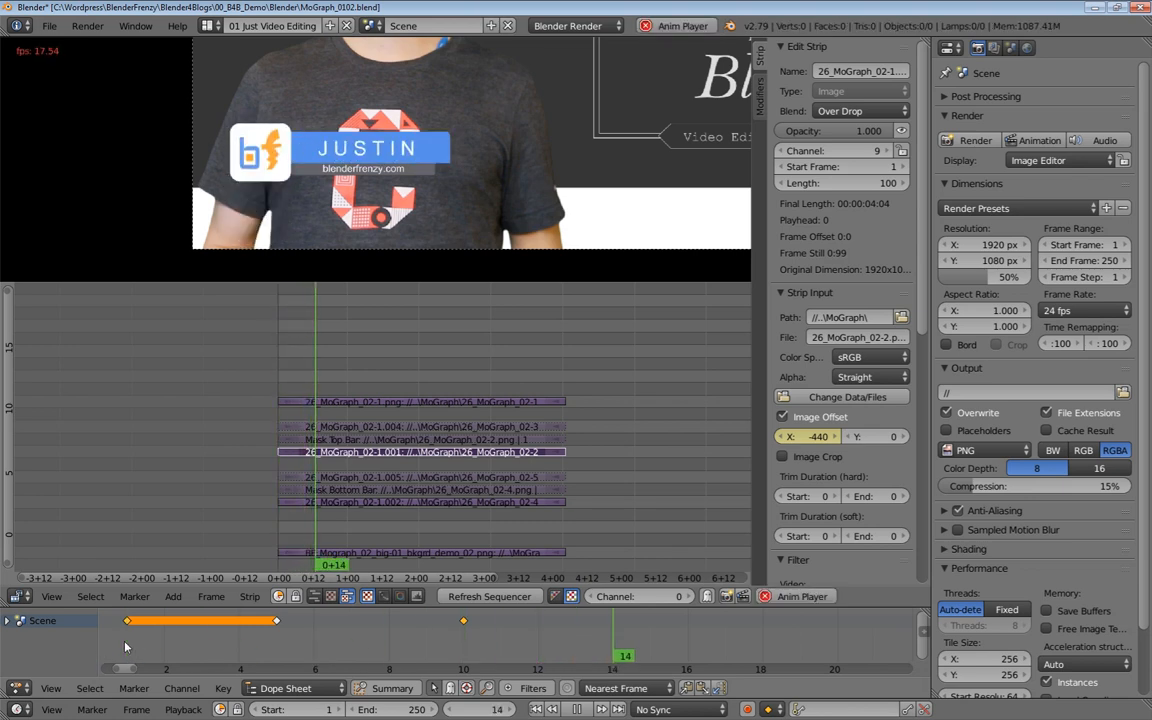
left_click(240, 642)
key("shift+Left")
key("alt+a")
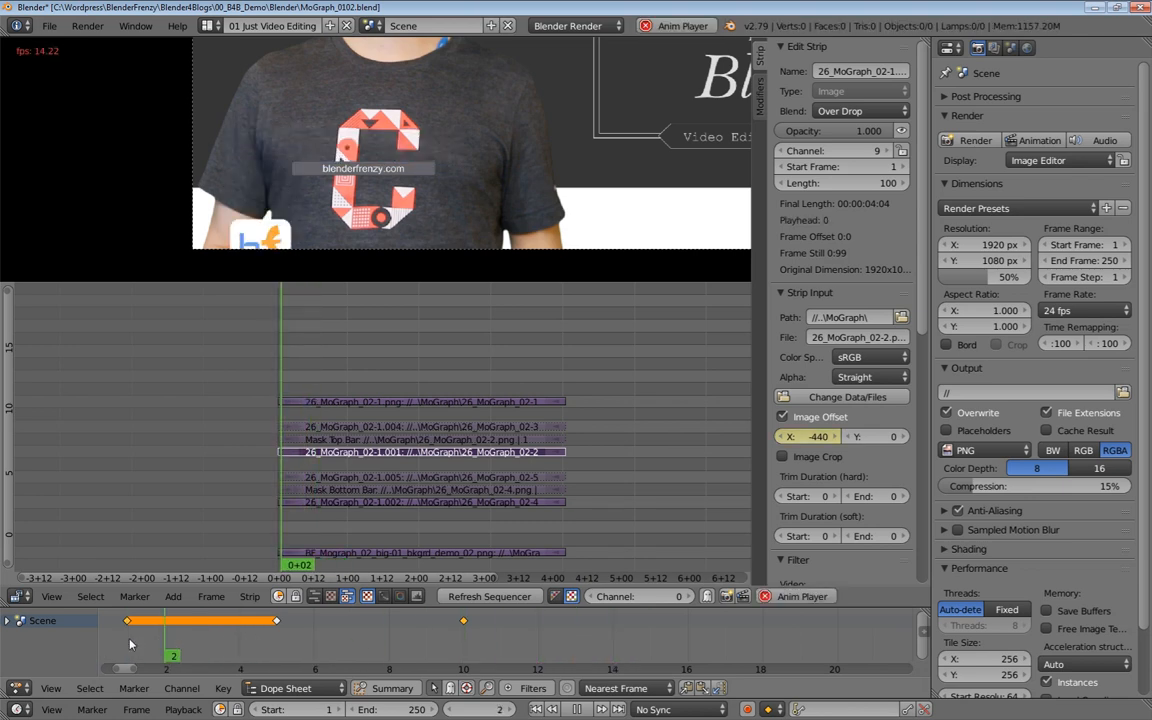
key("alt+a")
Move the name bar strip's keyframe at frame 5 to frame 6 and its keyframe at frame 10 to frame 11
left_click(277, 647)
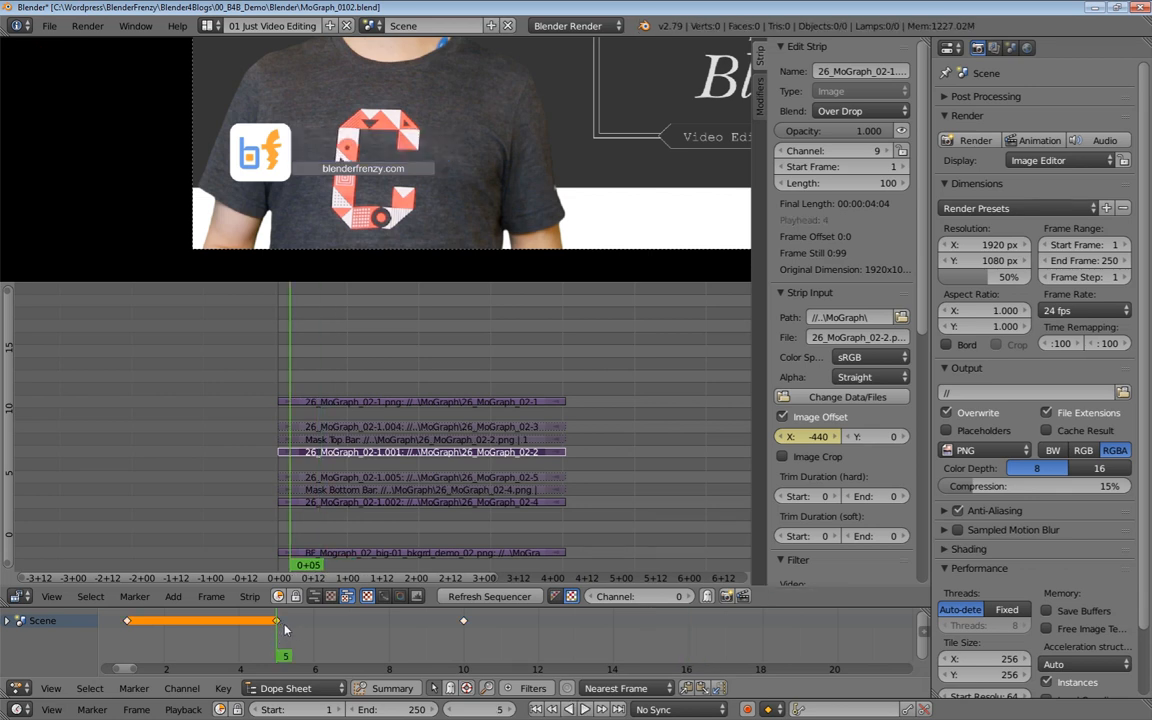
key("g")
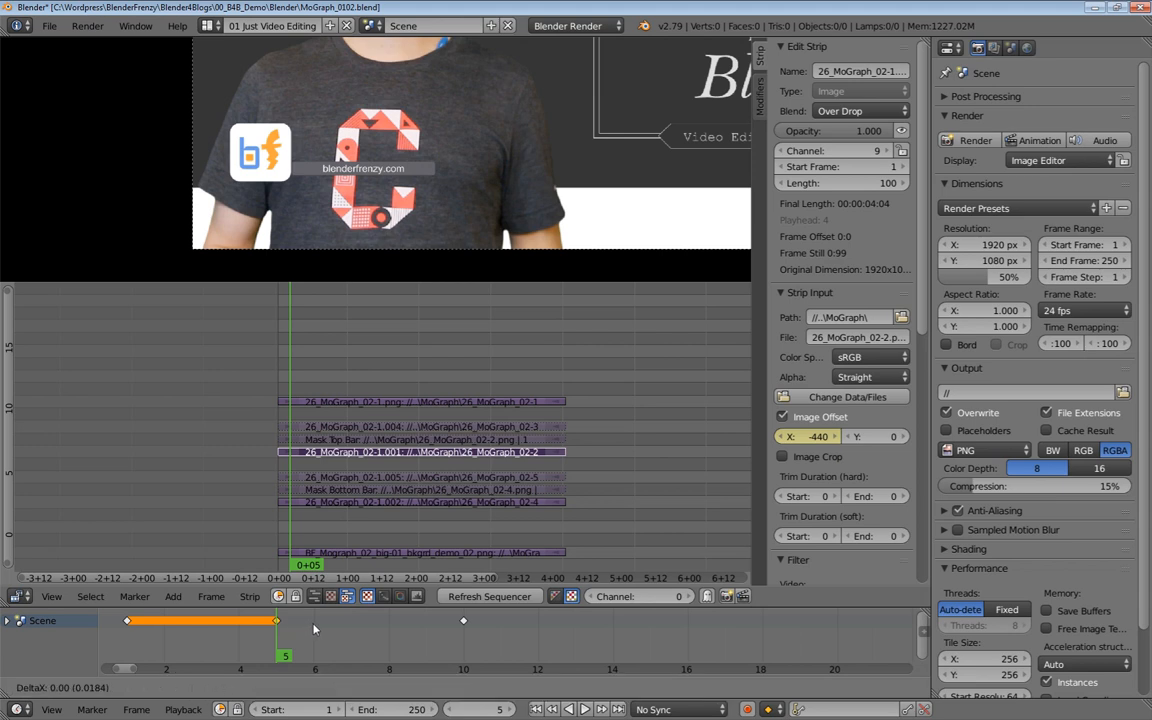
left_click(465, 624)
right_click(464, 621)
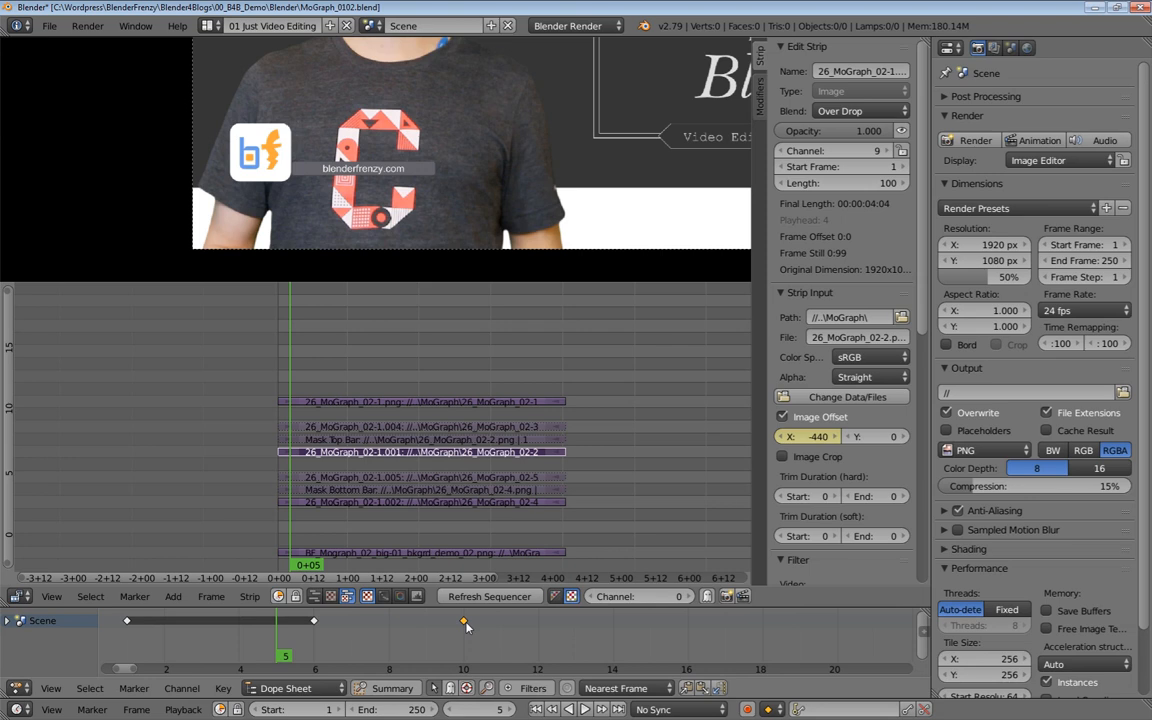
key("g")
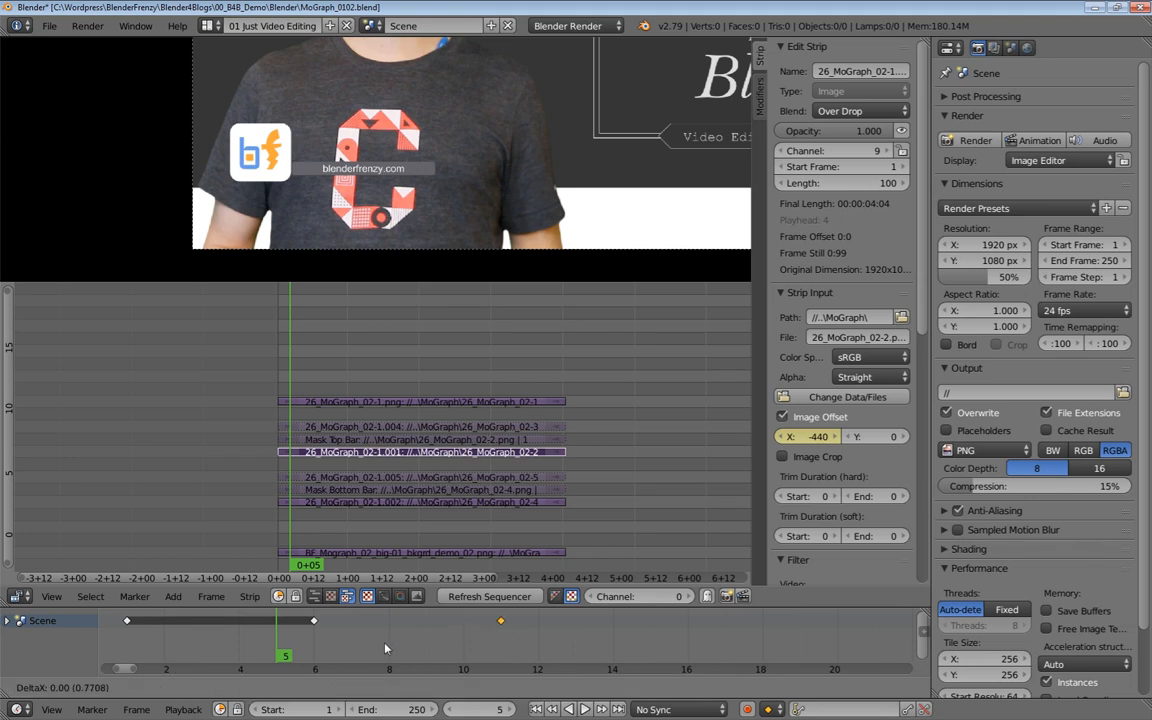
left_click(268, 644)
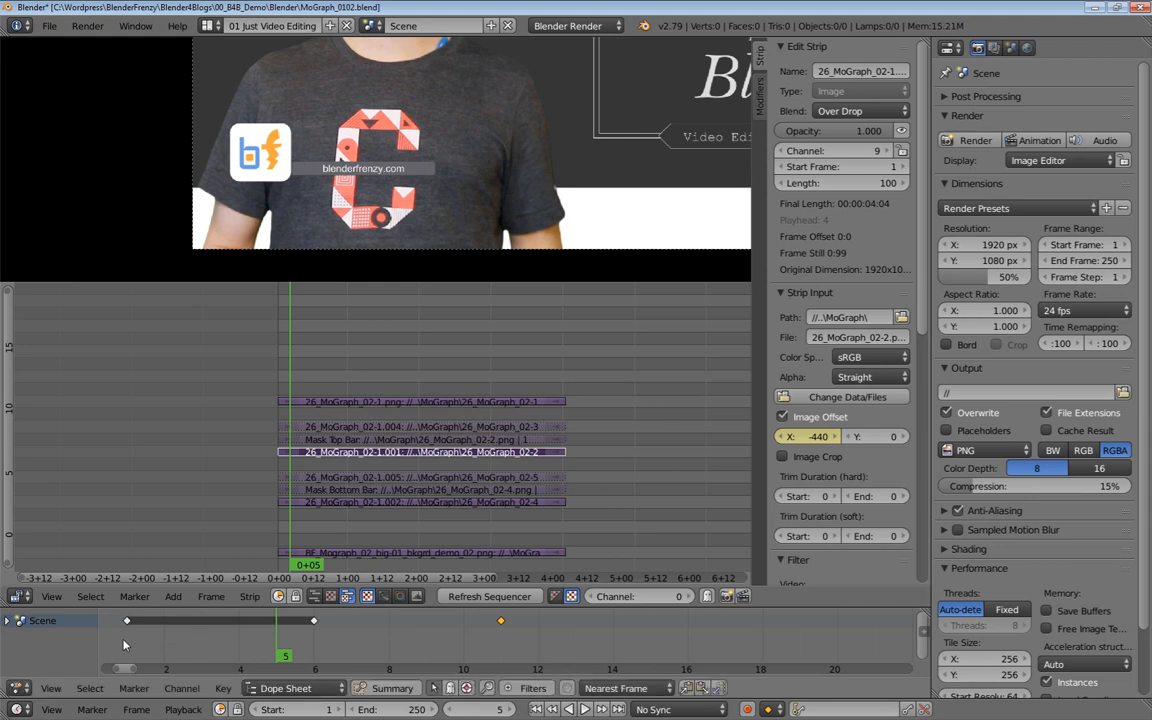
Play back the retimed name bar animation from frame 1 and scrub to frame 9
key("shift+Left")
key("alt+a")
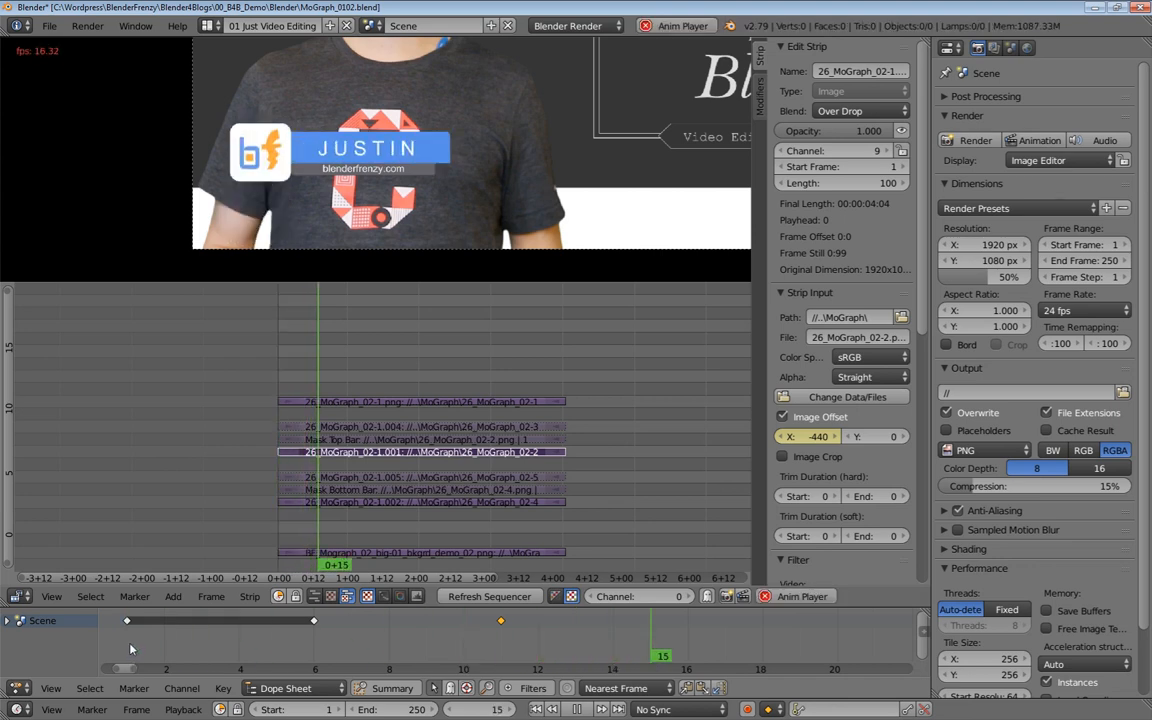
key("alt+a")
left_click_drag(240, 640, 411, 621)
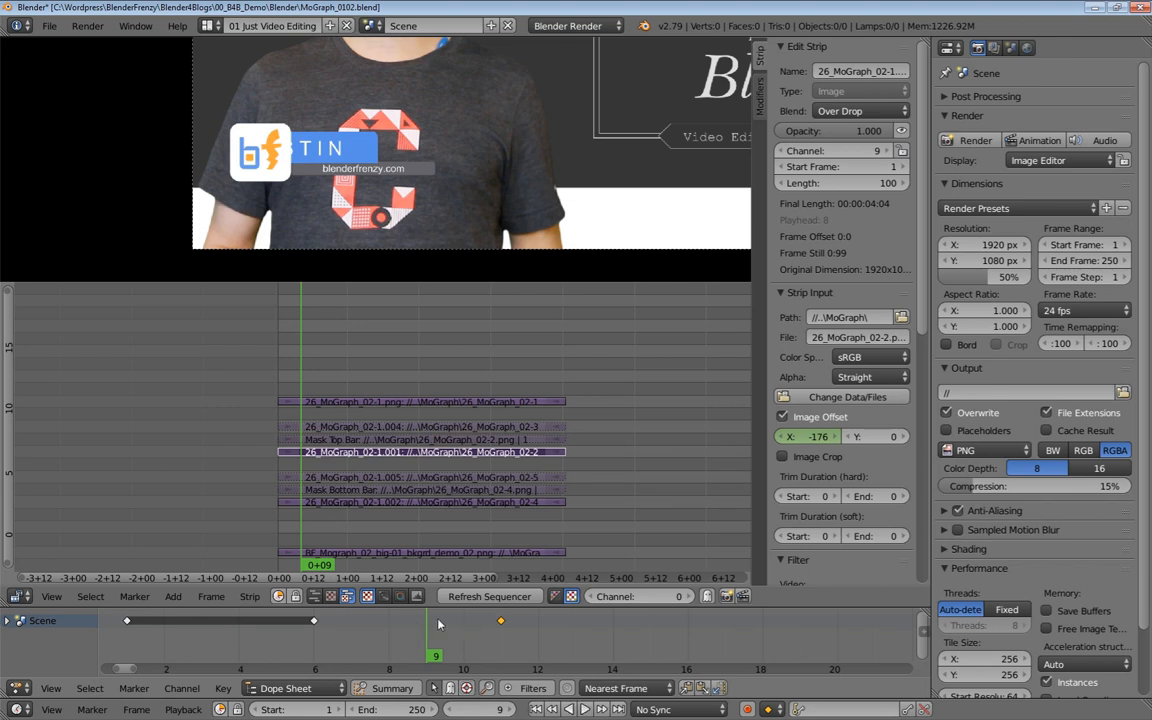
Shift the gray website bar strip's X image offset to about -319 and mute the logo strip
right_click(386, 501)
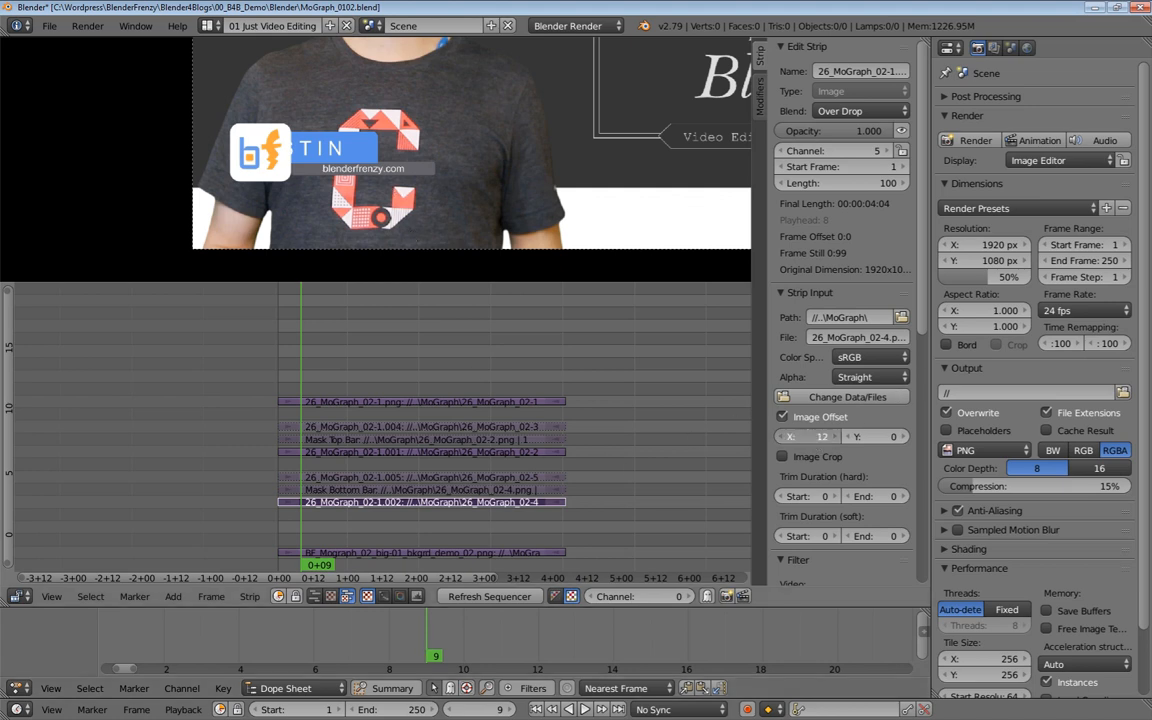
left_click_drag(822, 436, 706, 436)
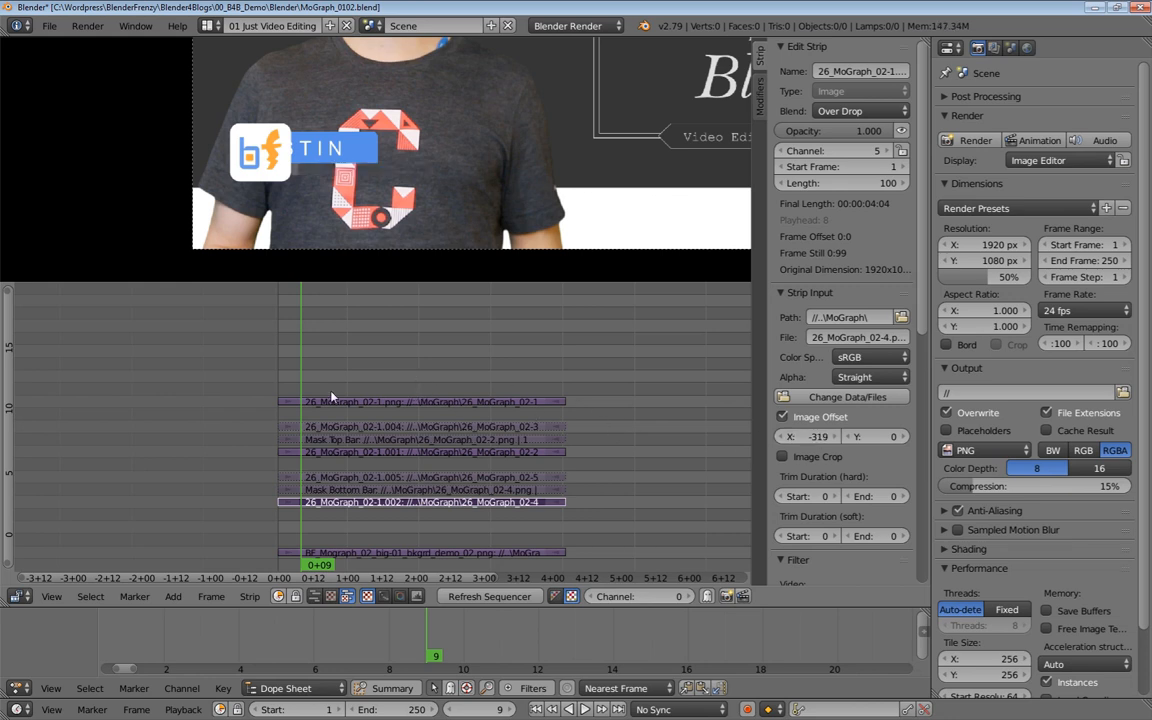
right_click(357, 403)
key("h")
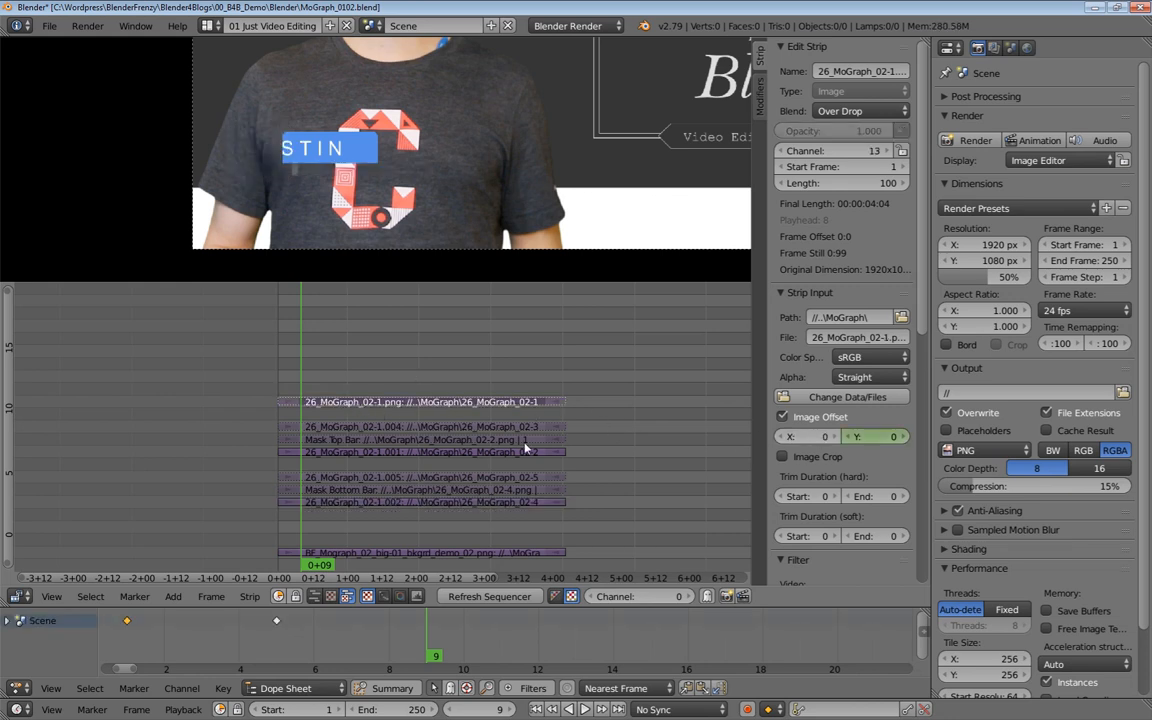
Refine the gray website bar strip's X image offset, trying -330 and settling on -335
right_click(406, 503)
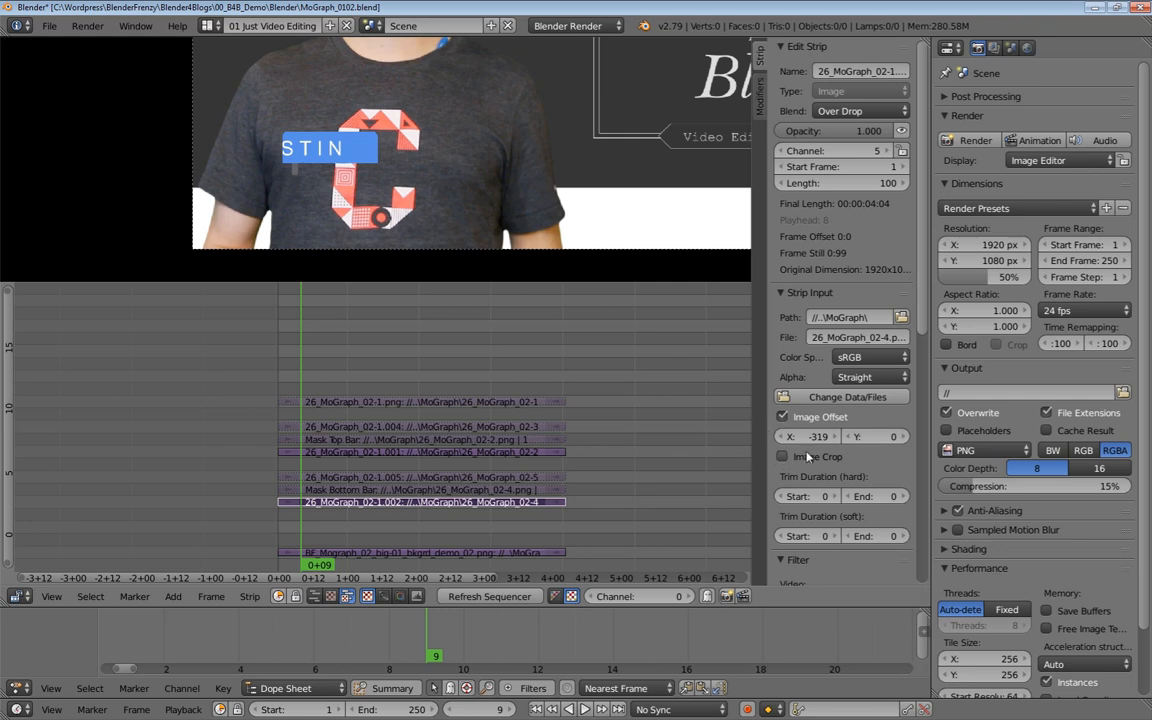
left_click_drag(822, 439, 806, 439)
mouse_move(806, 437)
left_mouse_down()
mouse_move(846, 437)
mouse_move(809, 437)
left_mouse_up()
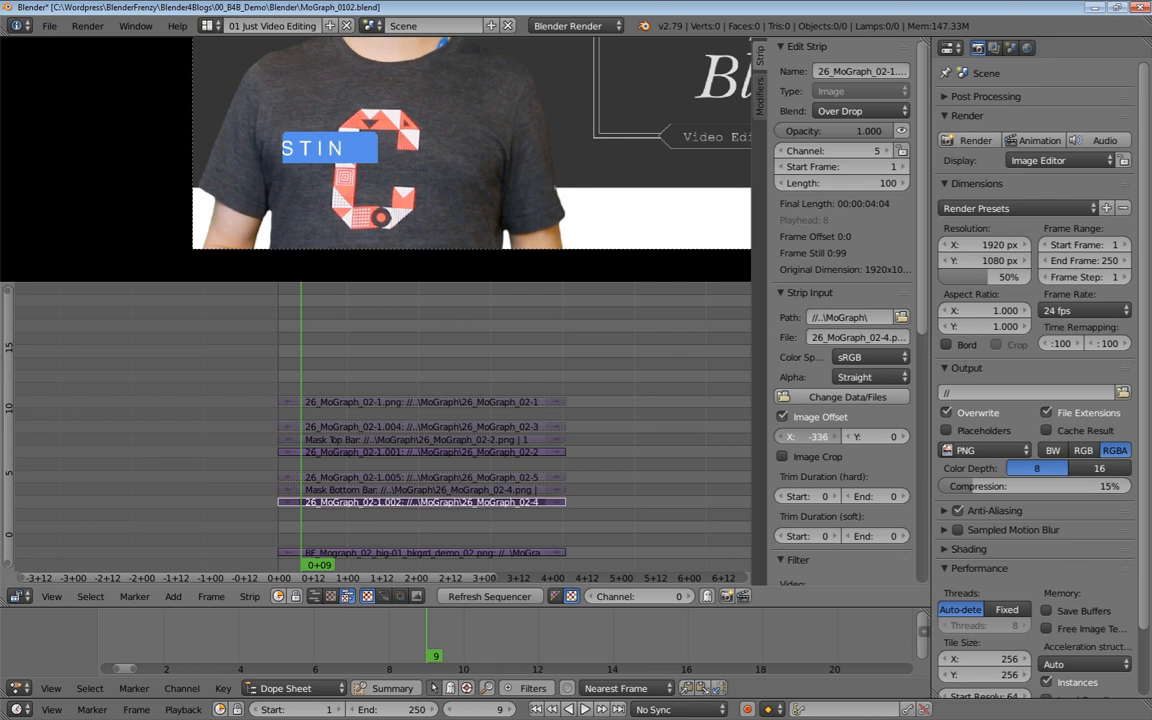
left_click(808, 437)
type("-330")
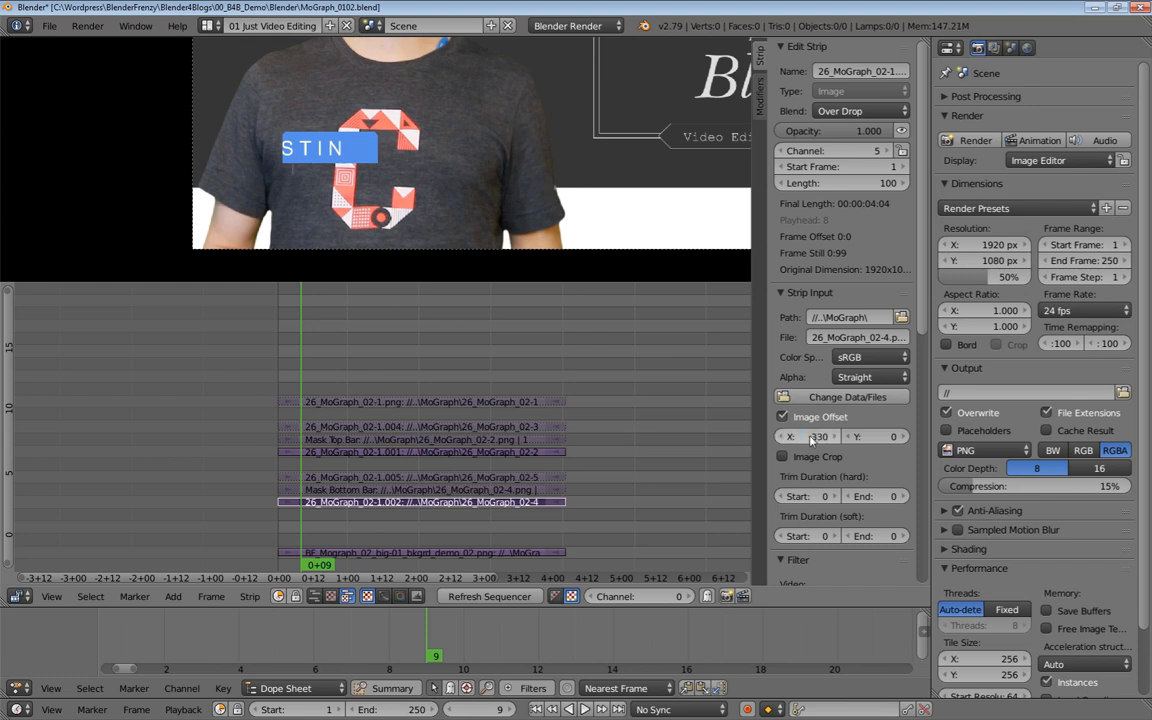
left_click(815, 437)
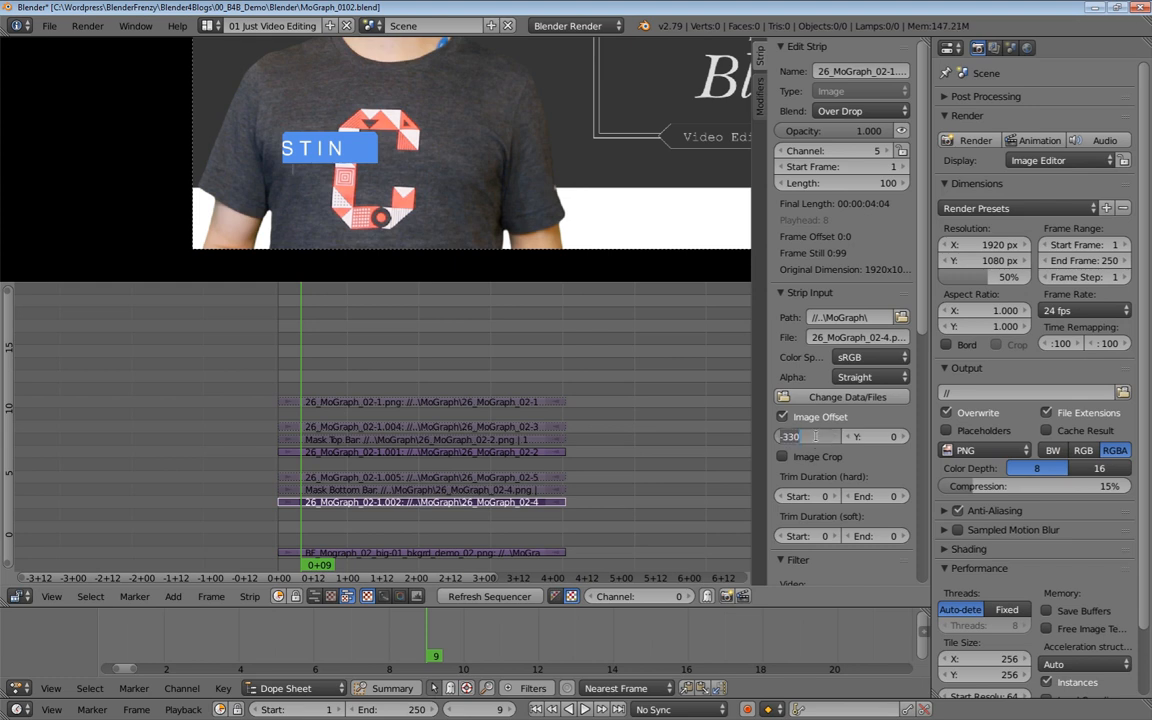
type("-335")
key("Return")
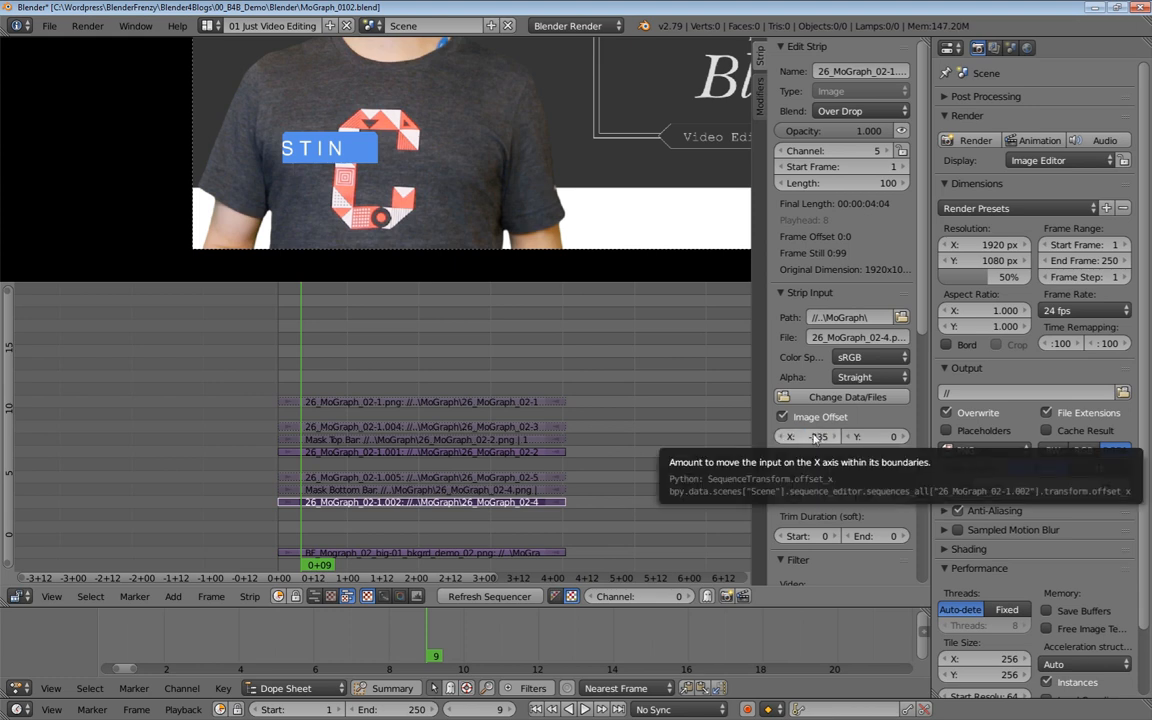
Keyframe the gray website bar strip's X image offset of -335 at frame 9 and again at frame 1
key("i")
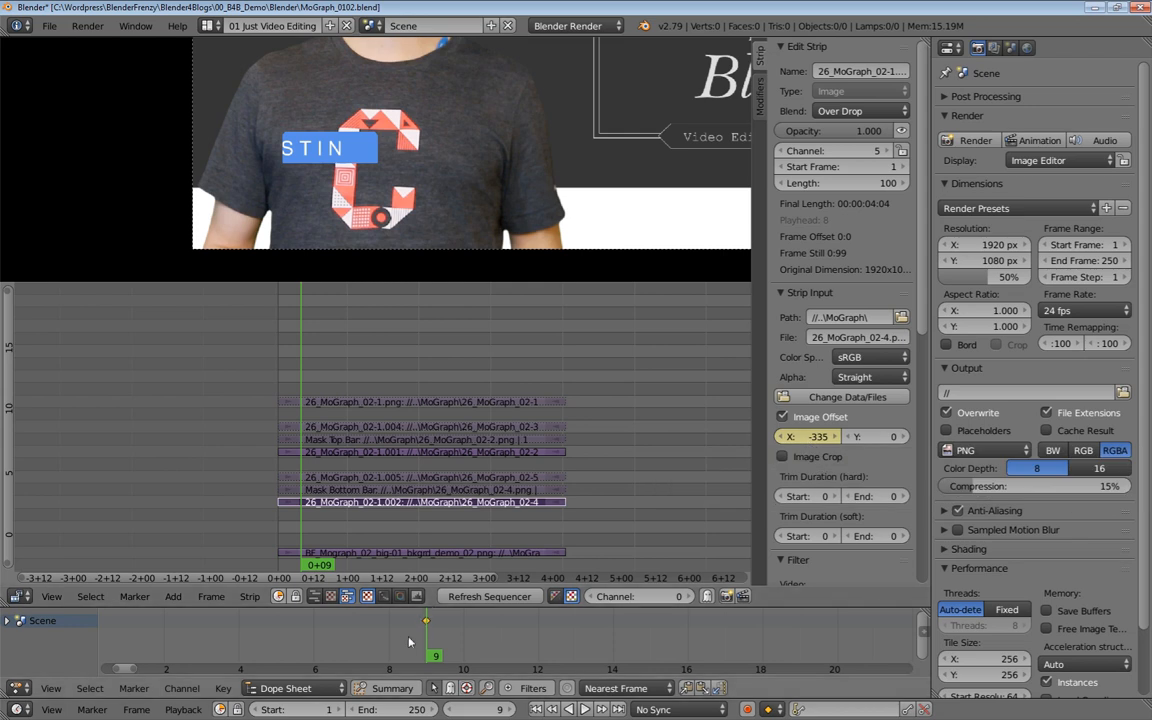
left_click(487, 710)
type("1")
key("Return")
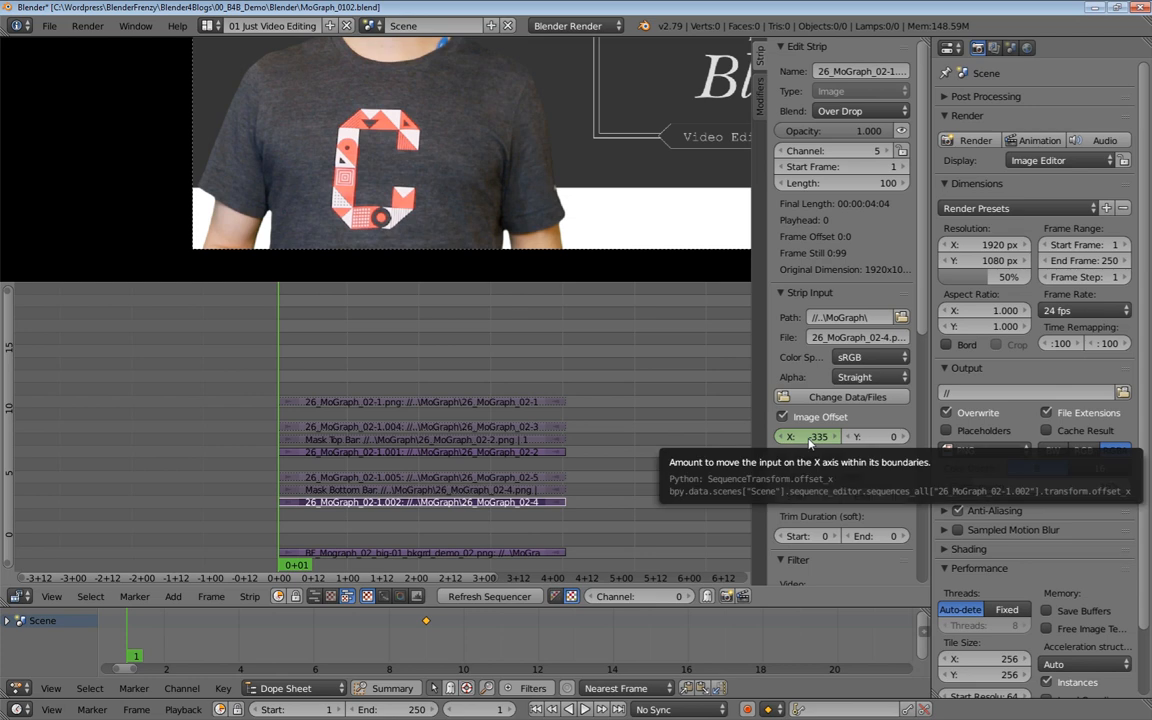
key("i")
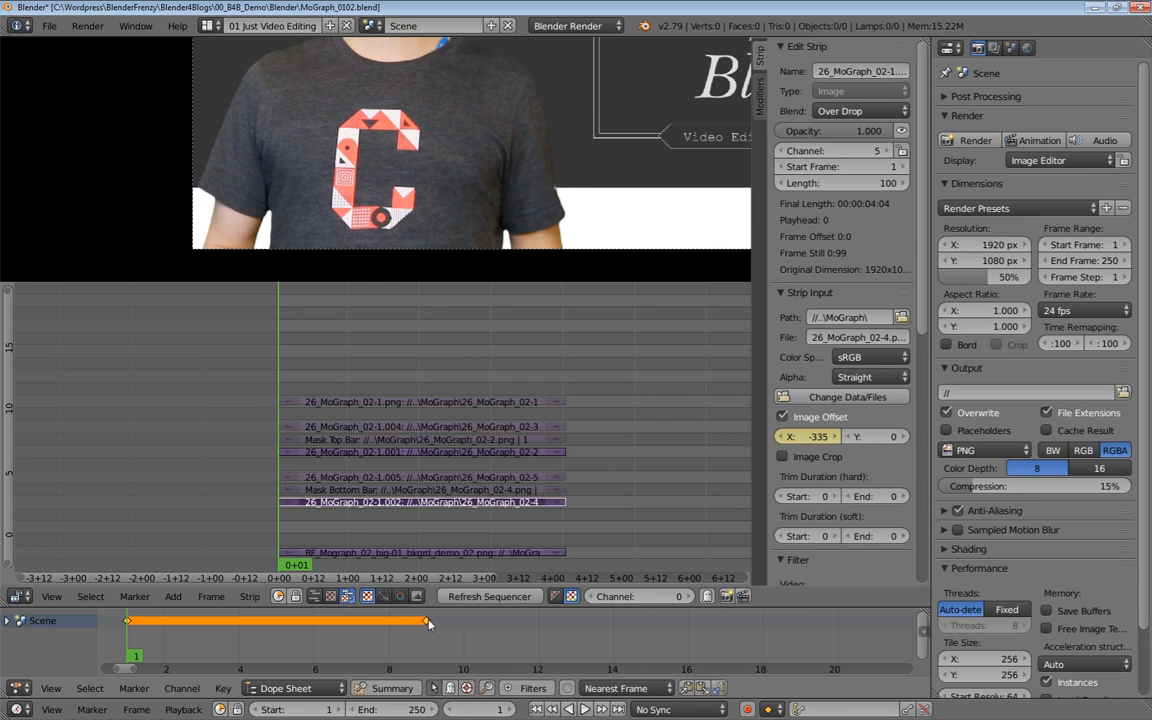
Select the name bar strip and check its animation timing at its keyframes on frames 6 and 11
key("alt+a")
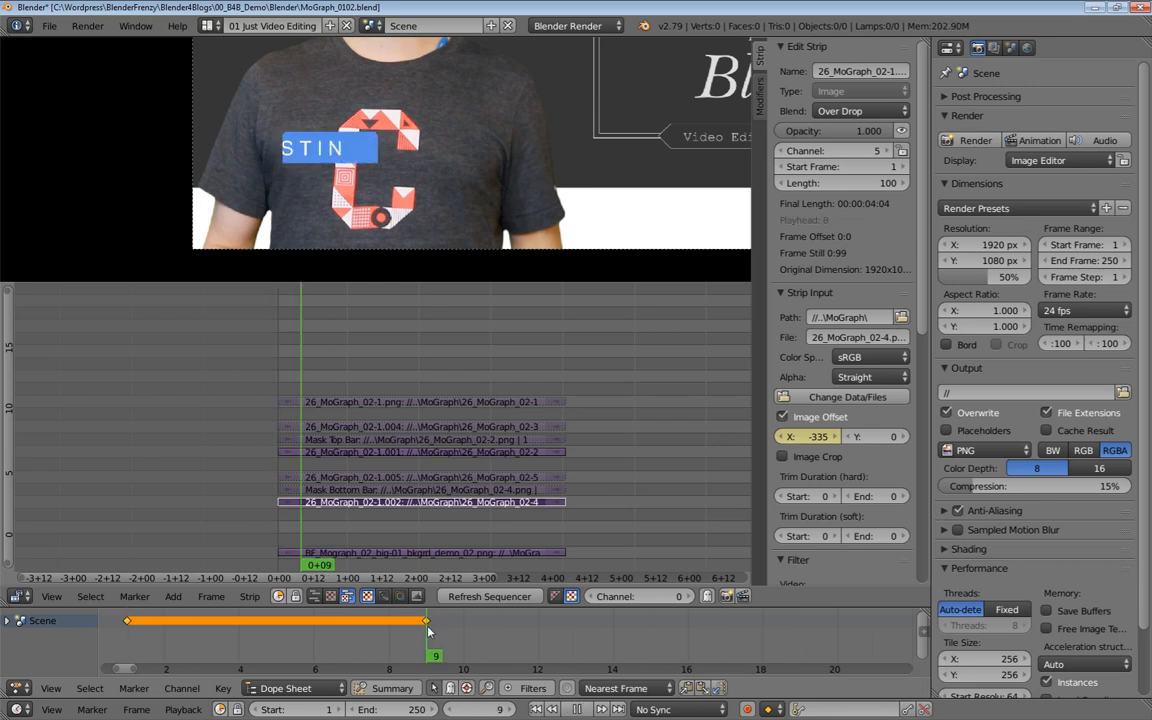
middle_click_drag(564, 632, 470, 633)
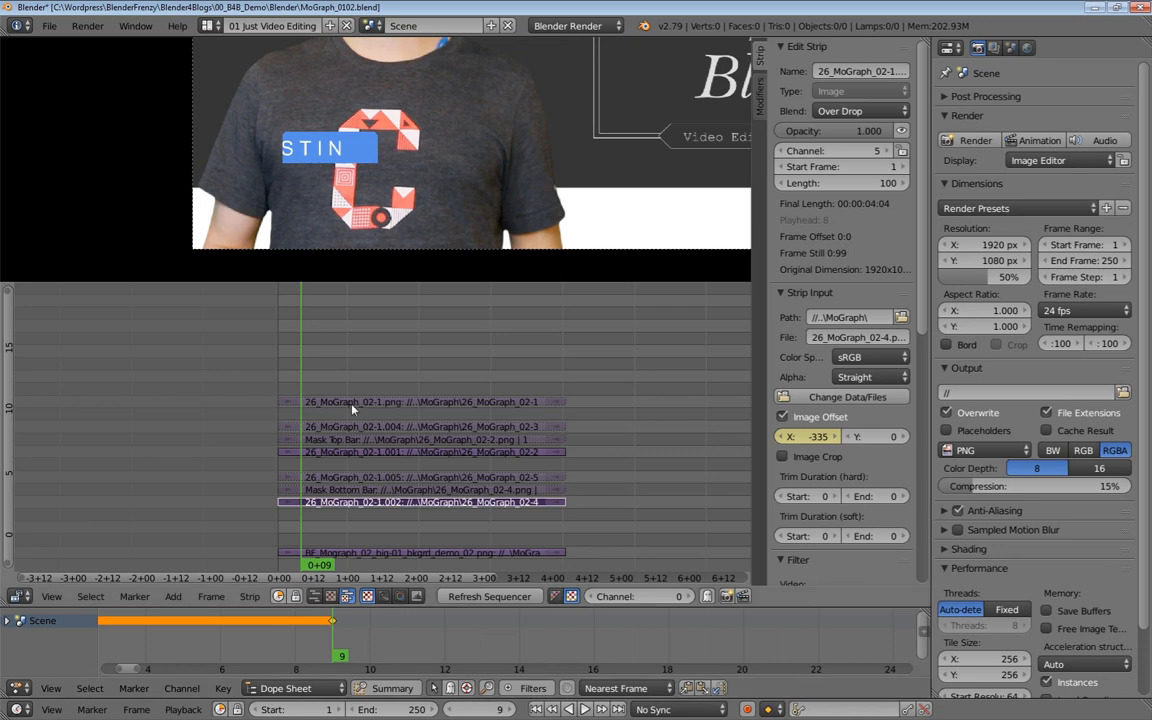
middle_click_drag(360, 641, 374, 638)
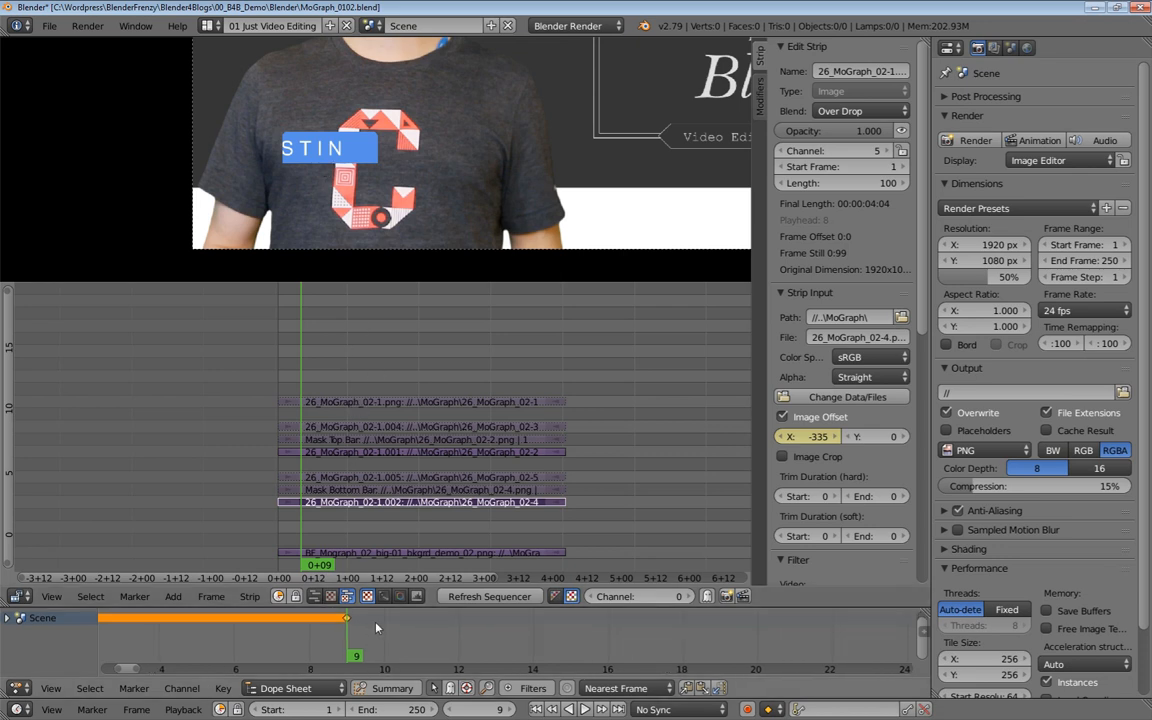
right_click(386, 453)
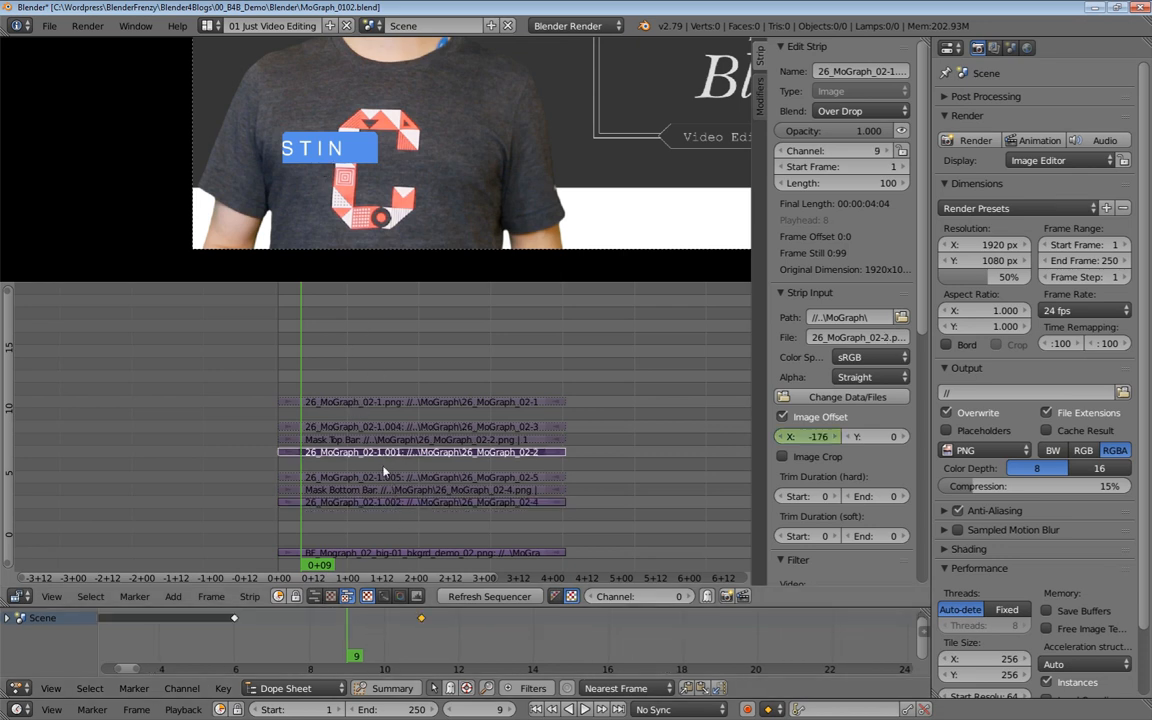
key("shift+alt+a")
left_click(235, 642)
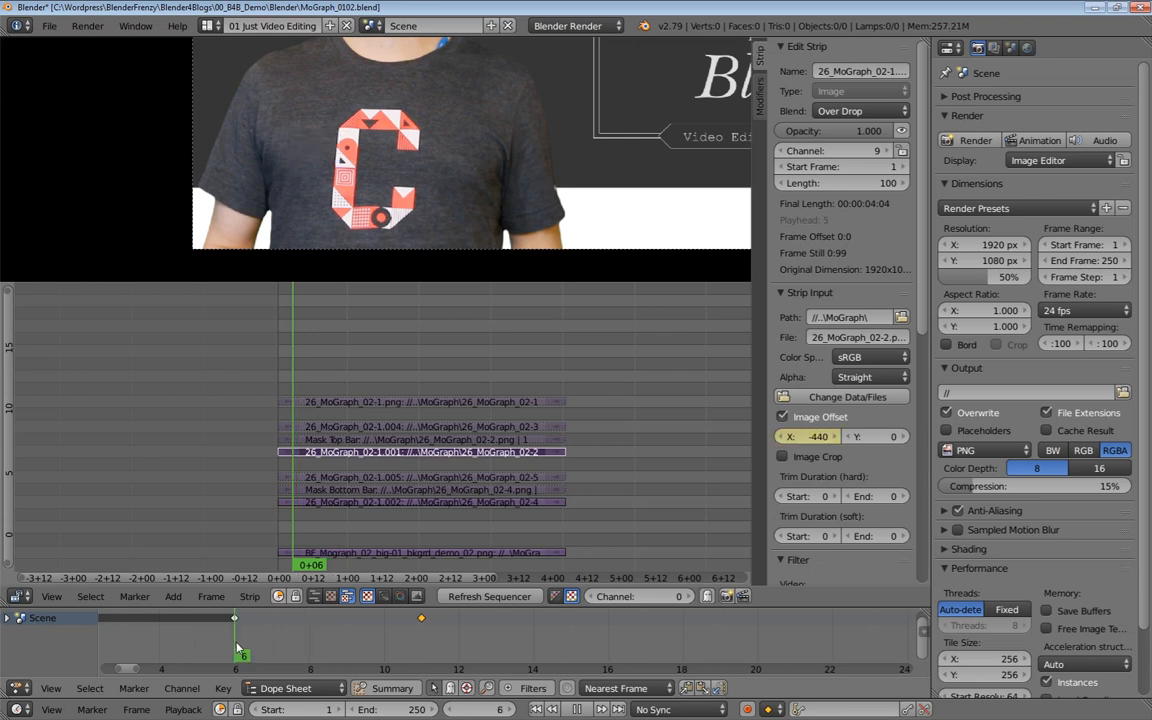
left_click(423, 629)
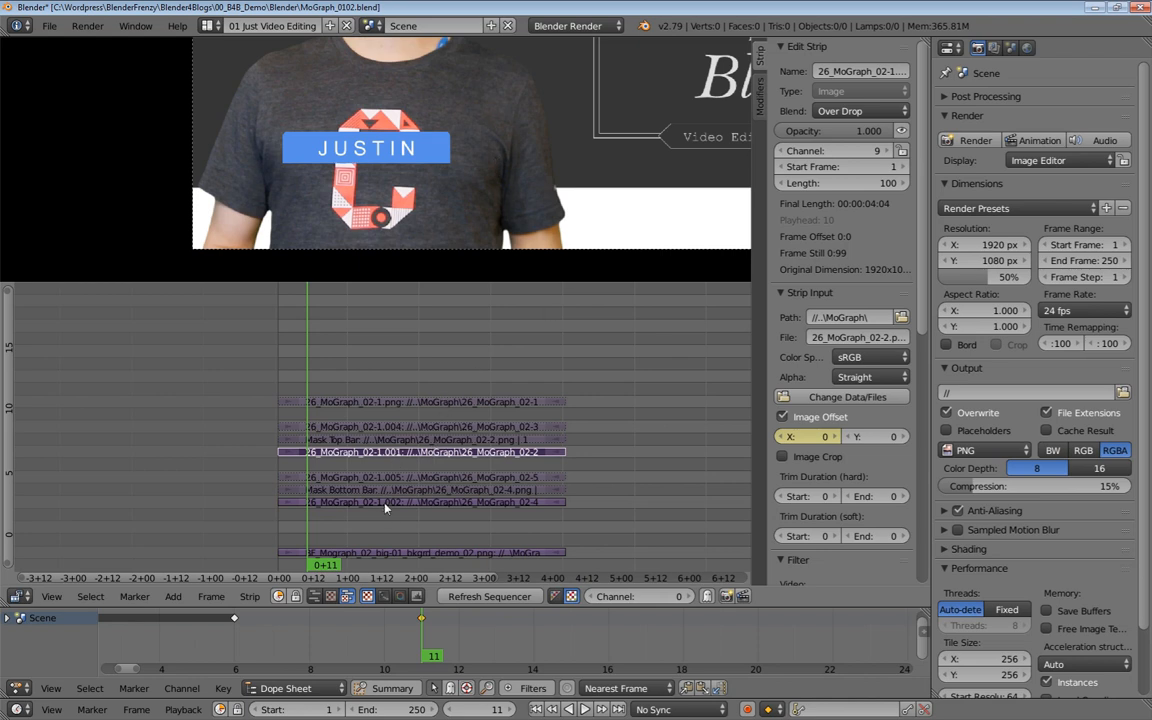
Advance the gray website bar strip five frames past its frame 9 keyframe and keyframe an X image offset of 0 at frame 14
right_click(330, 502)
left_click(357, 647)
left_click(482, 709)
type("+5")
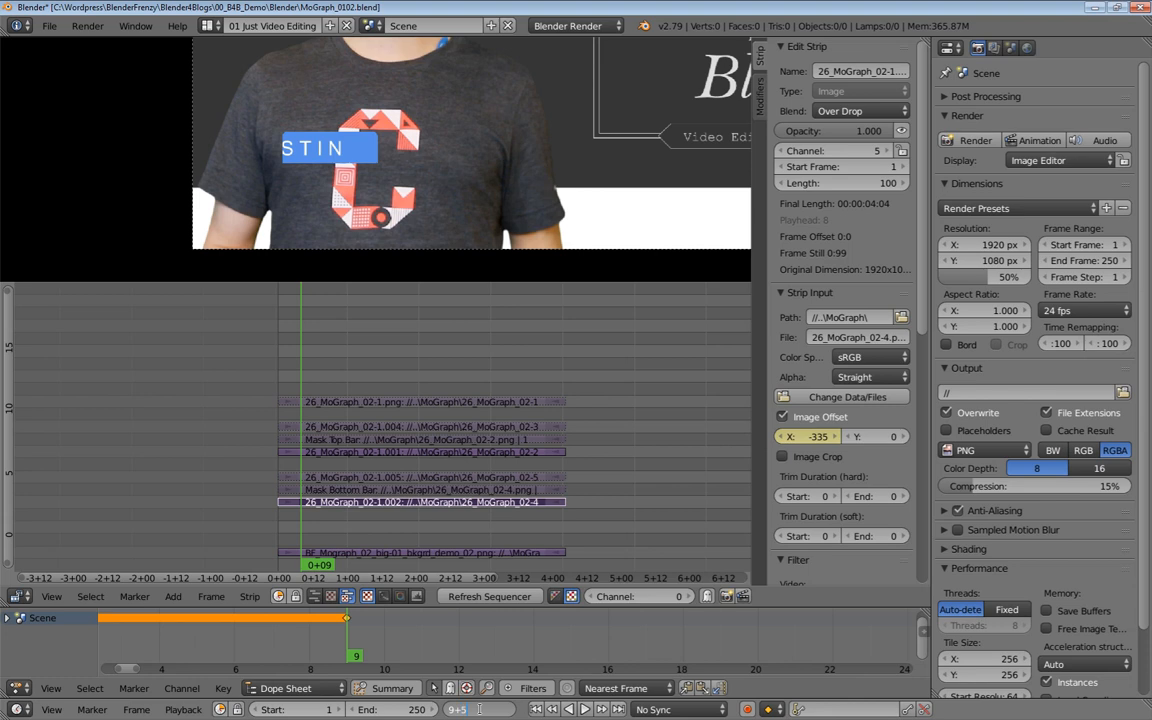
key("Return")
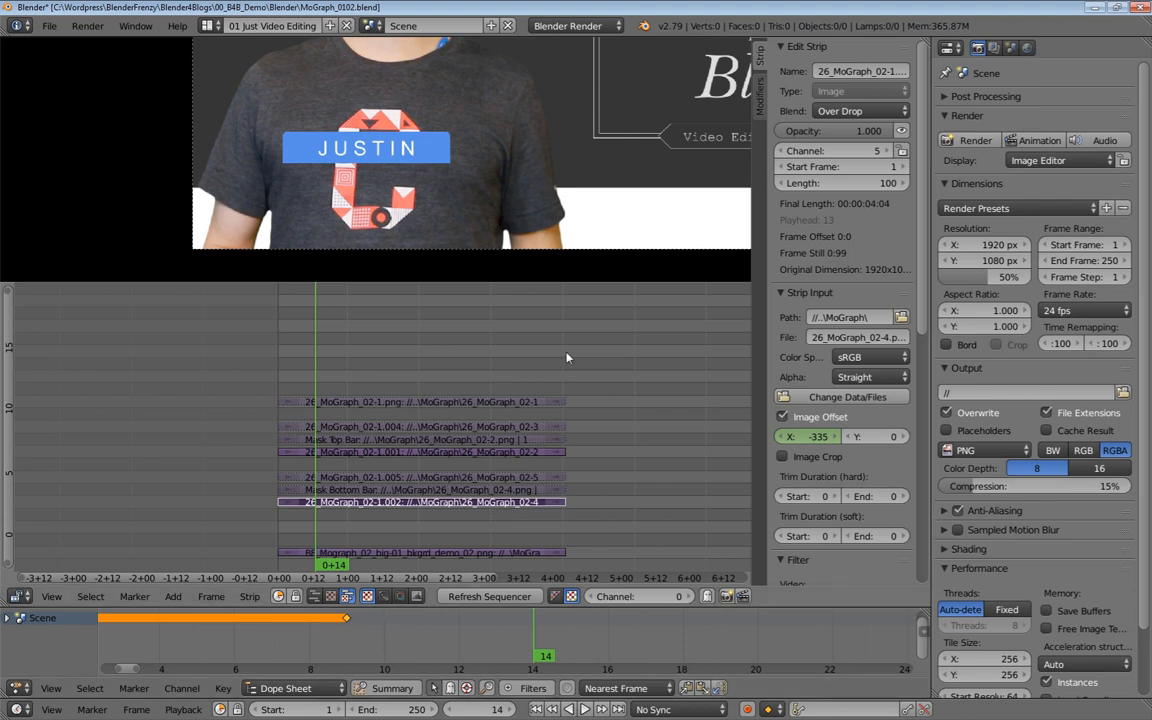
left_click(812, 436)
type("0")
key("Return")
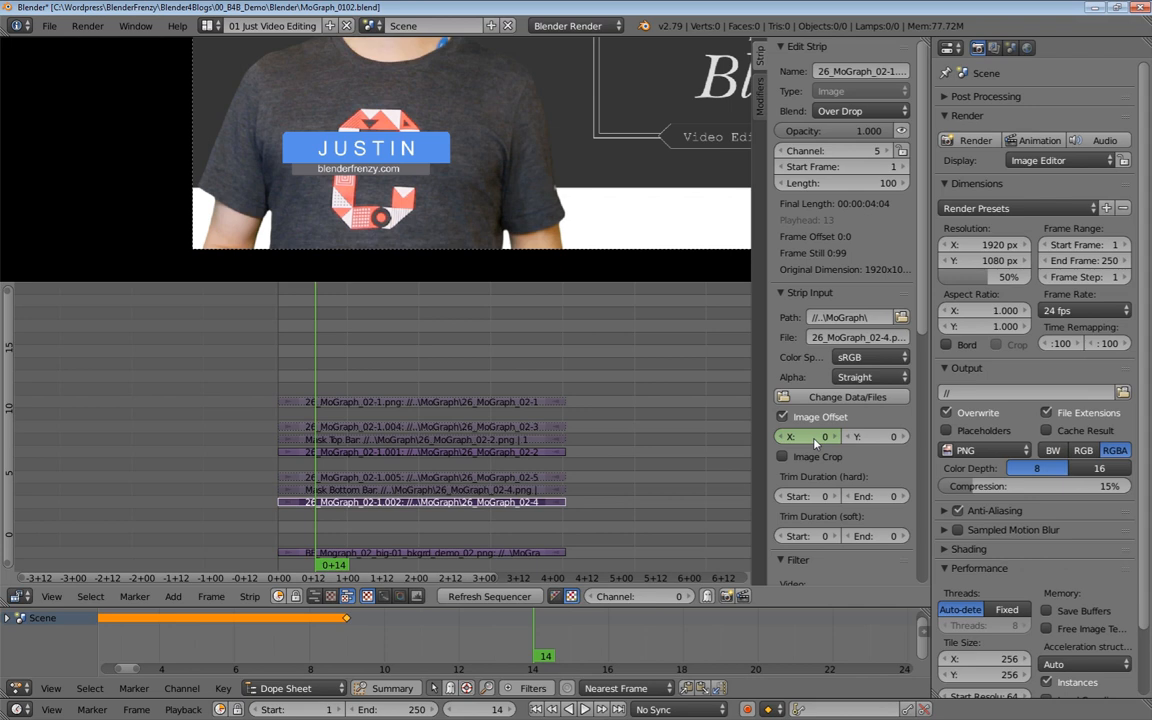
key("i")
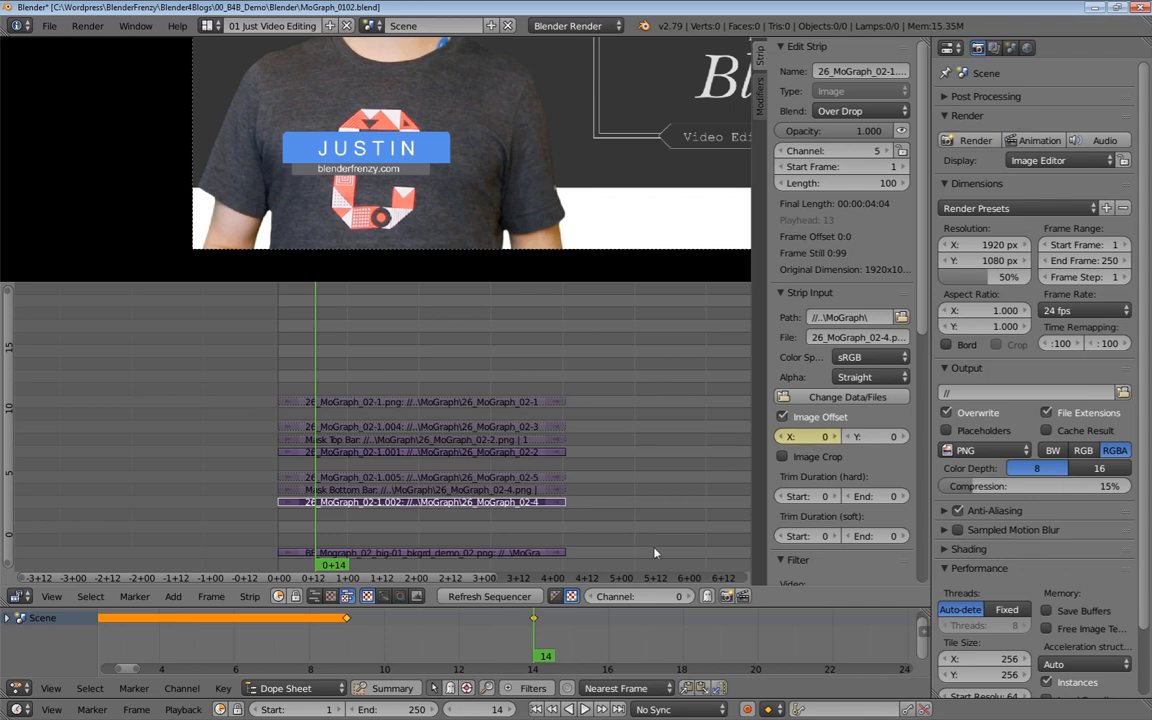
Step through the website bar's slide-in frame by frame from frame 9 to frame 14
left_click(351, 640)
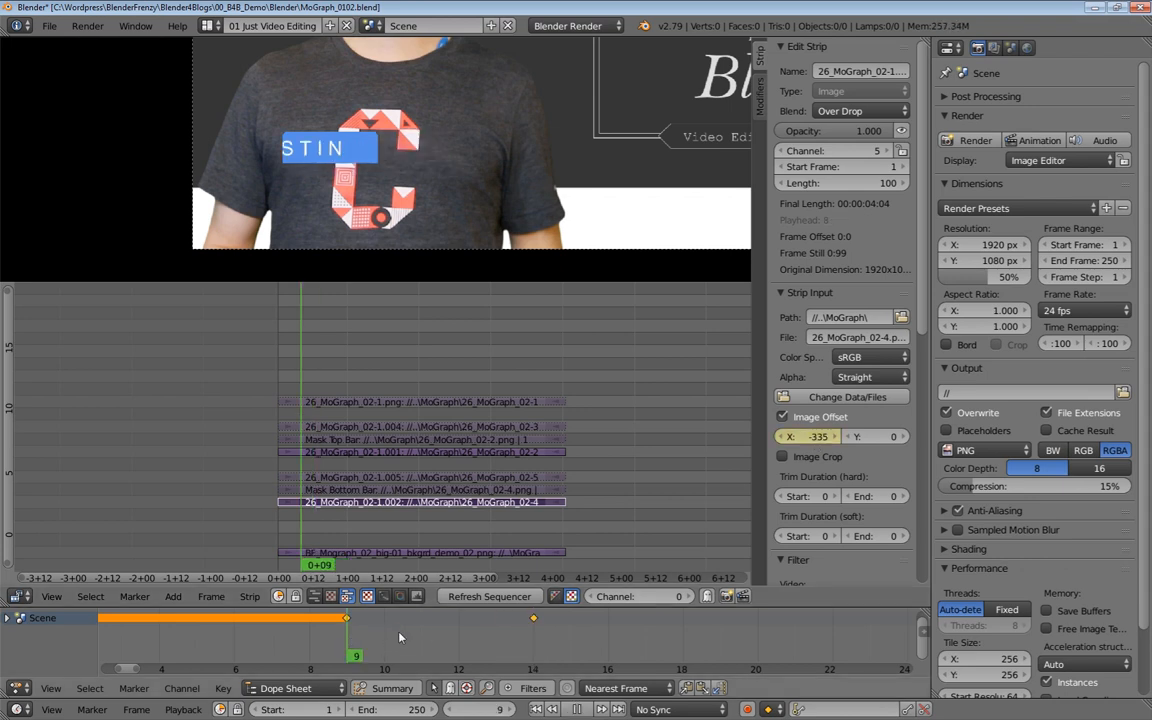
key("Right")
key("Right")
key("Right")
key("Right")
key("Right")
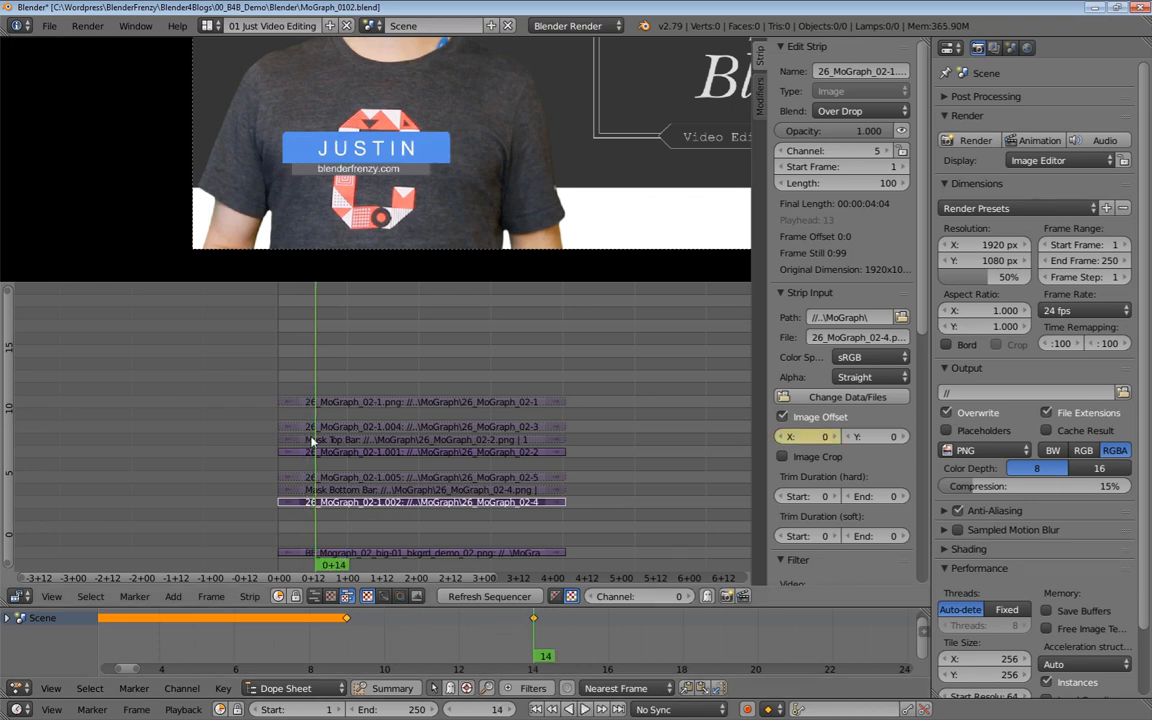
Unmute the logo strip and play back the complete lower-third intro animation from frame 1 several times
right_click(354, 402)
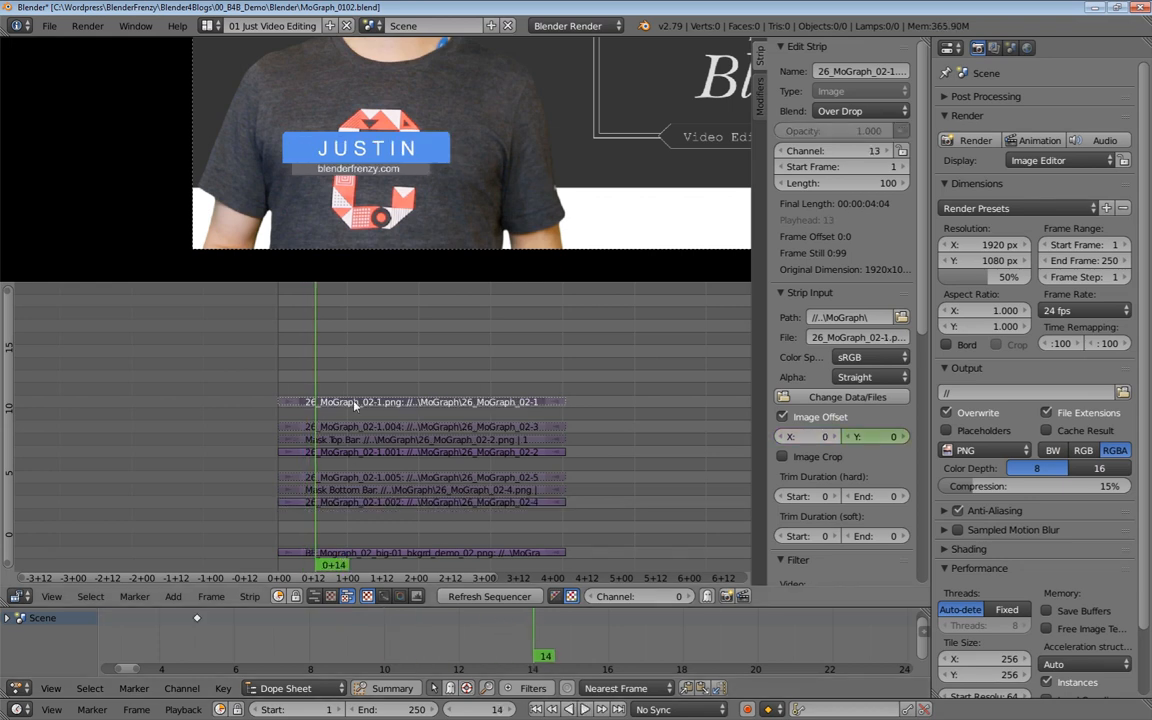
key("alt+h")
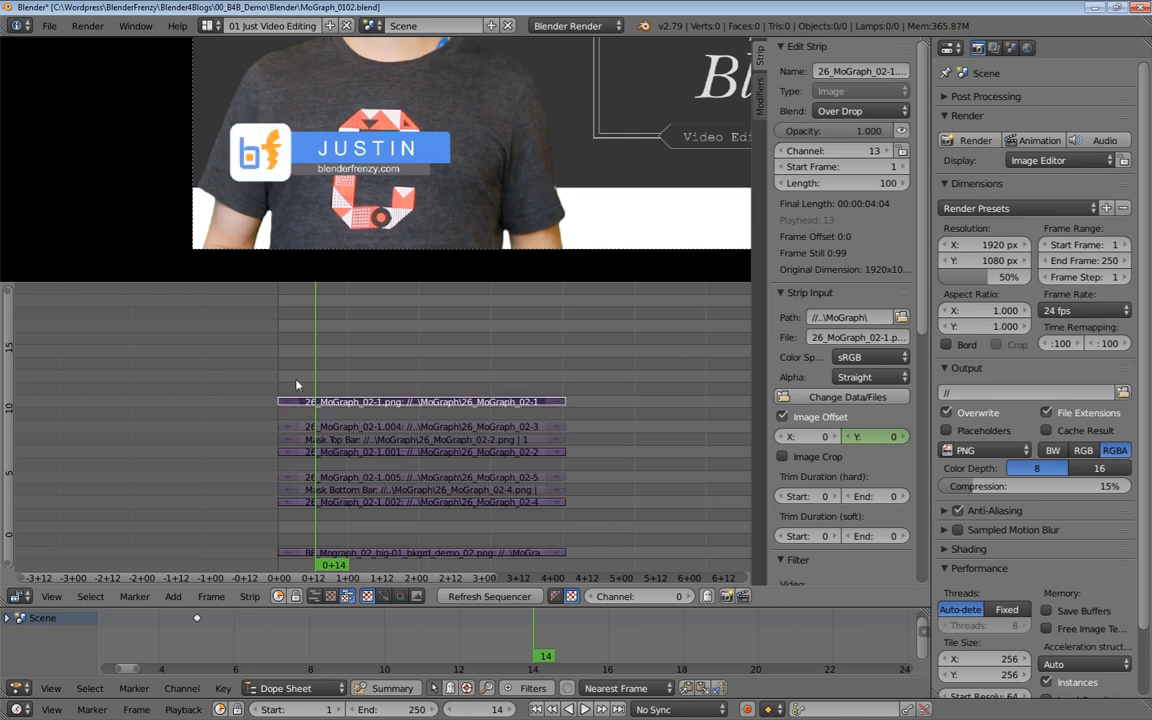
key("shift+Left")
key("alt+a")
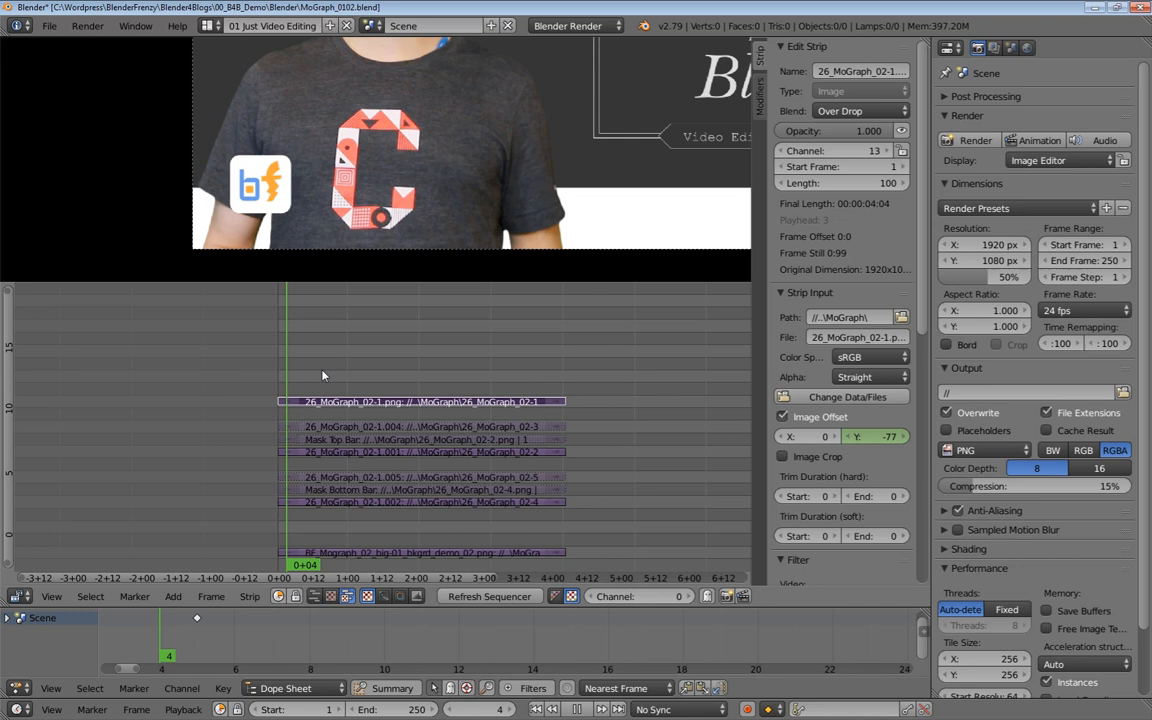
key("alt+a")
key("shift+Left")
key("alt+a")
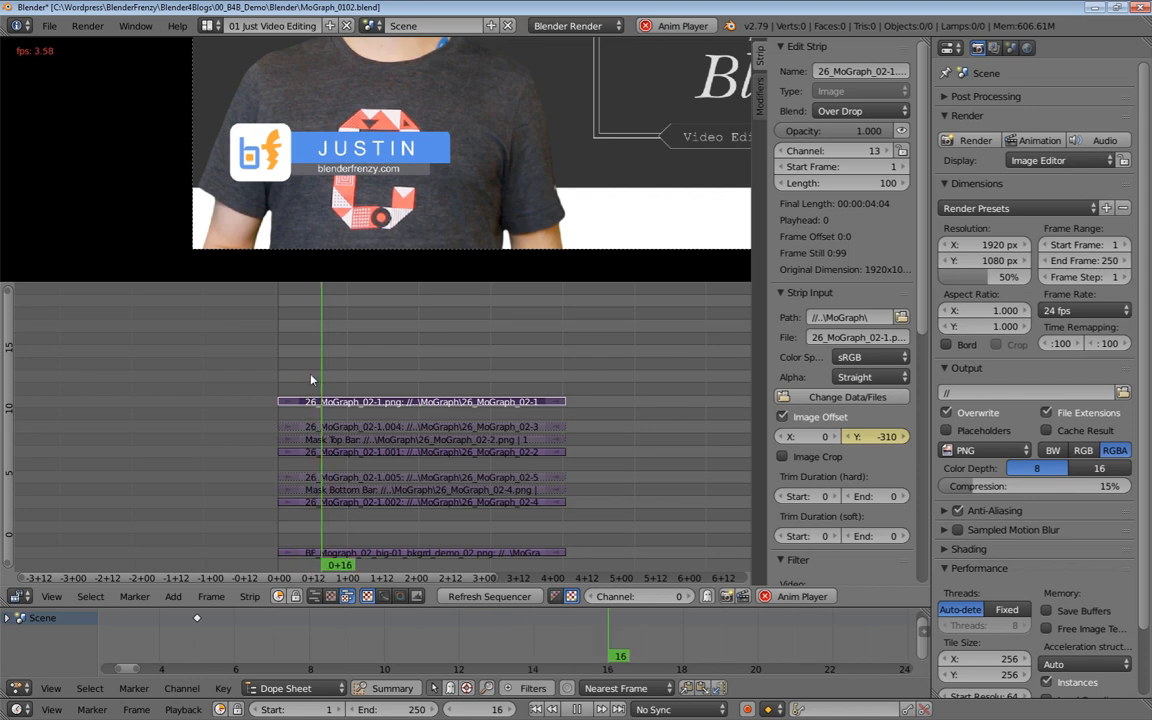
key("Escape")
key("alt+a")
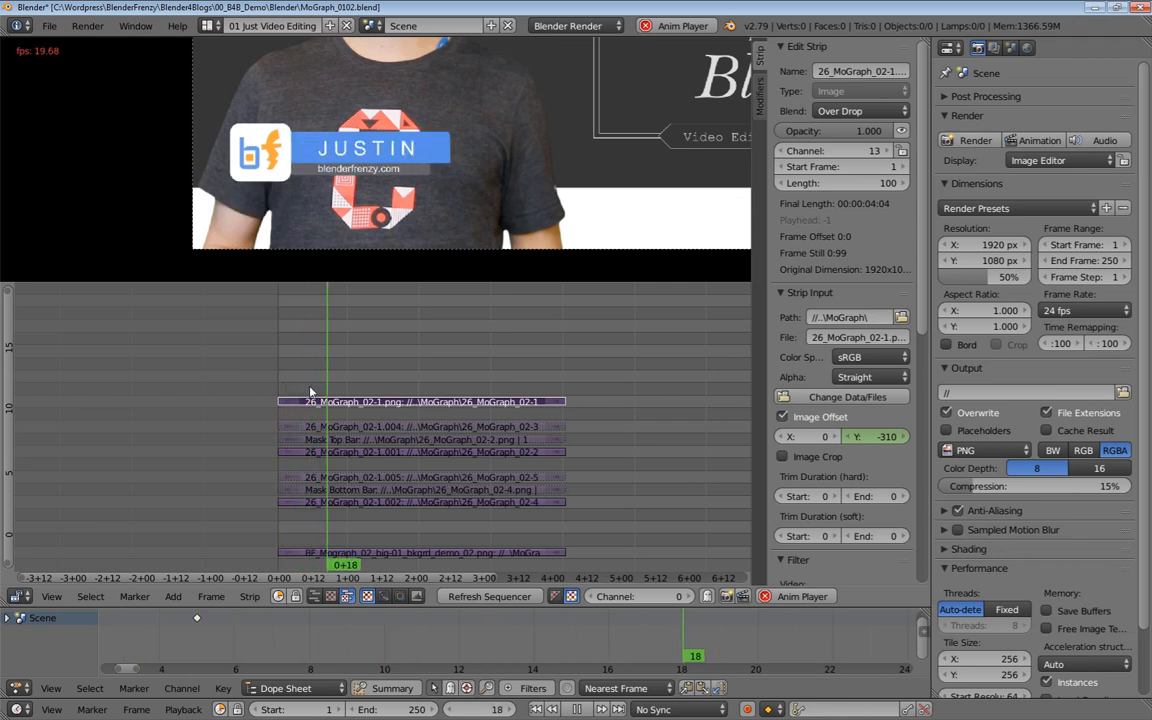
key("alt+a")
key("alt+a")
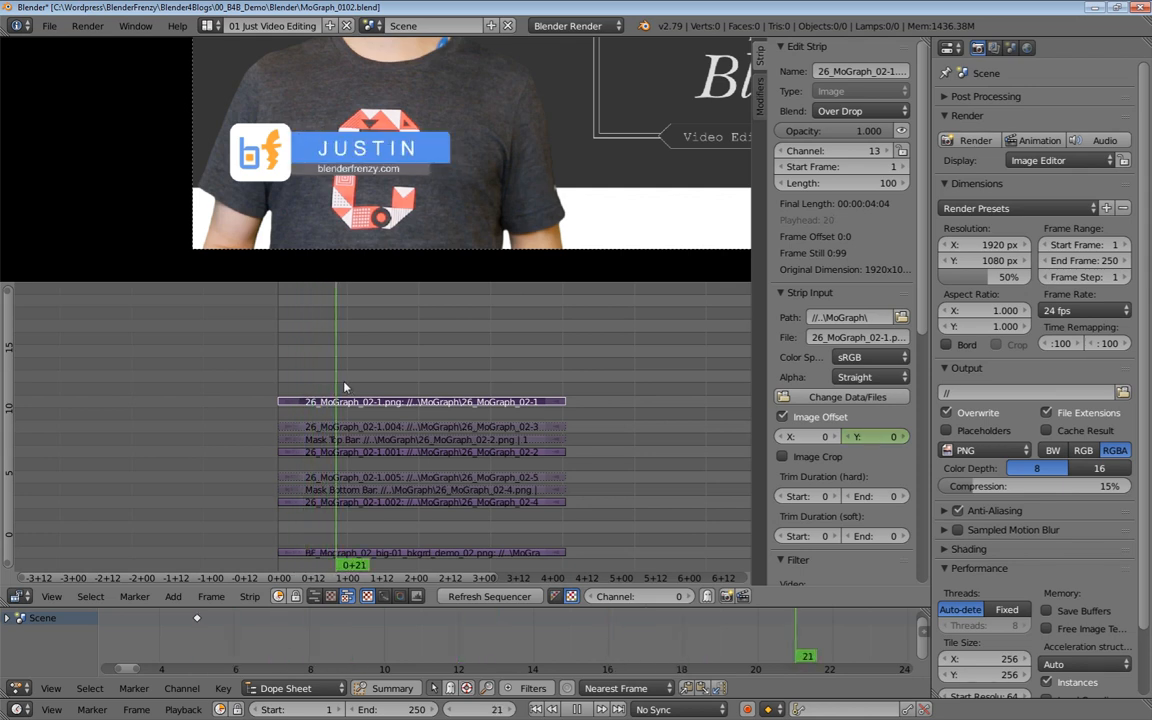
left_click(322, 390)
key("alt+a")
Add a timeline marker at frame 14 and name it "All IN"
right_click(331, 428)
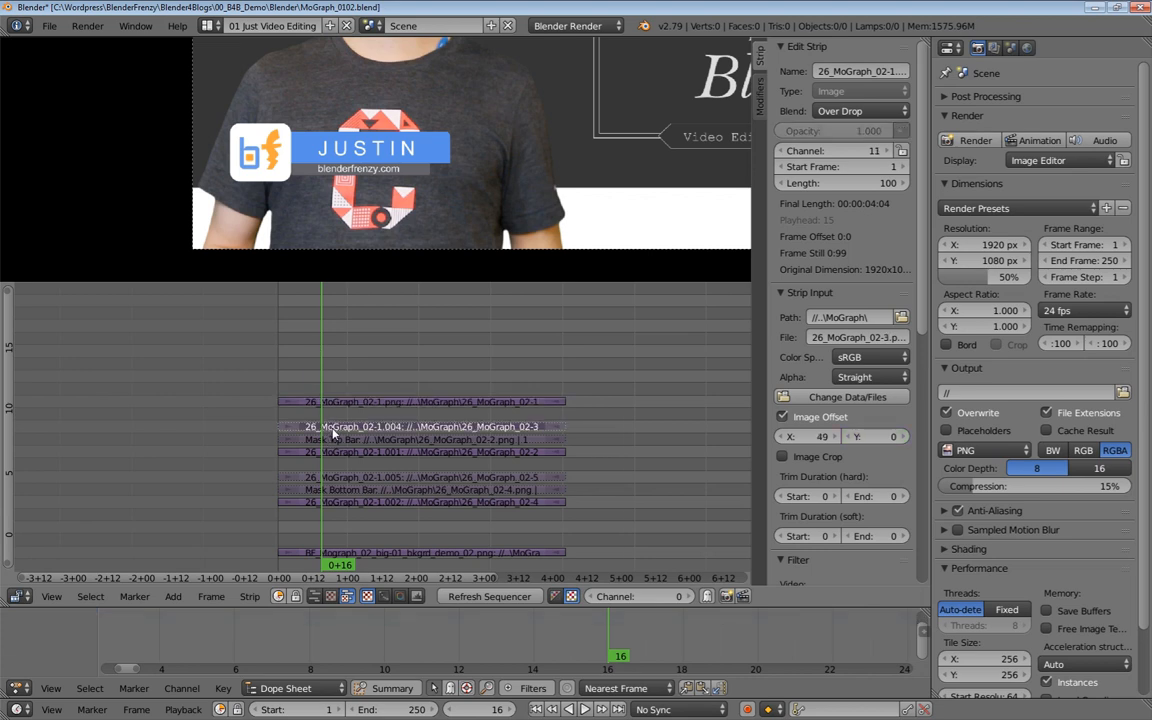
right_click(375, 453)
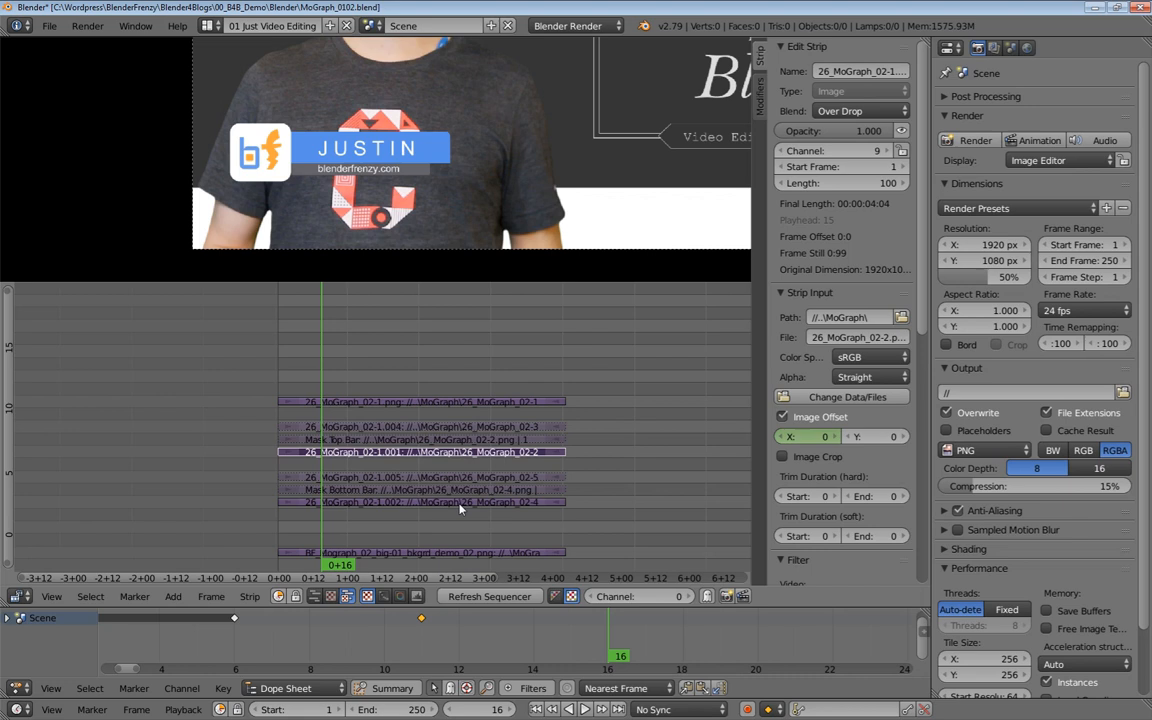
left_click_drag(424, 645, 536, 636)
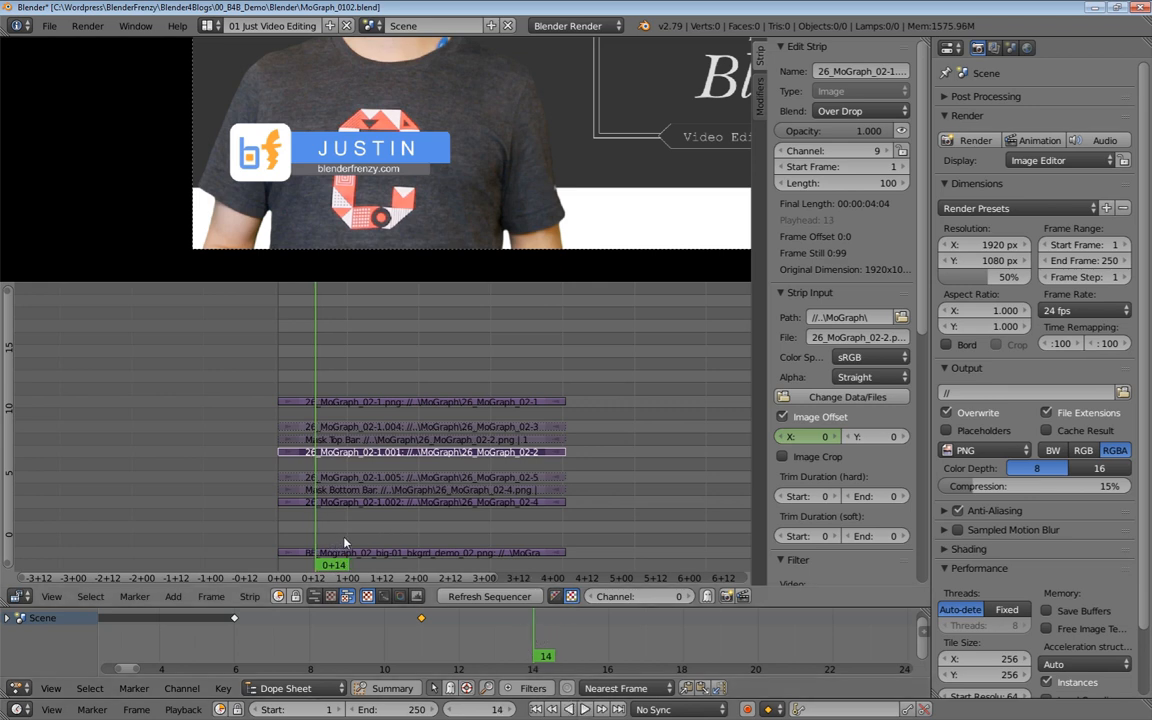
key("m")
key("ctrl+m")
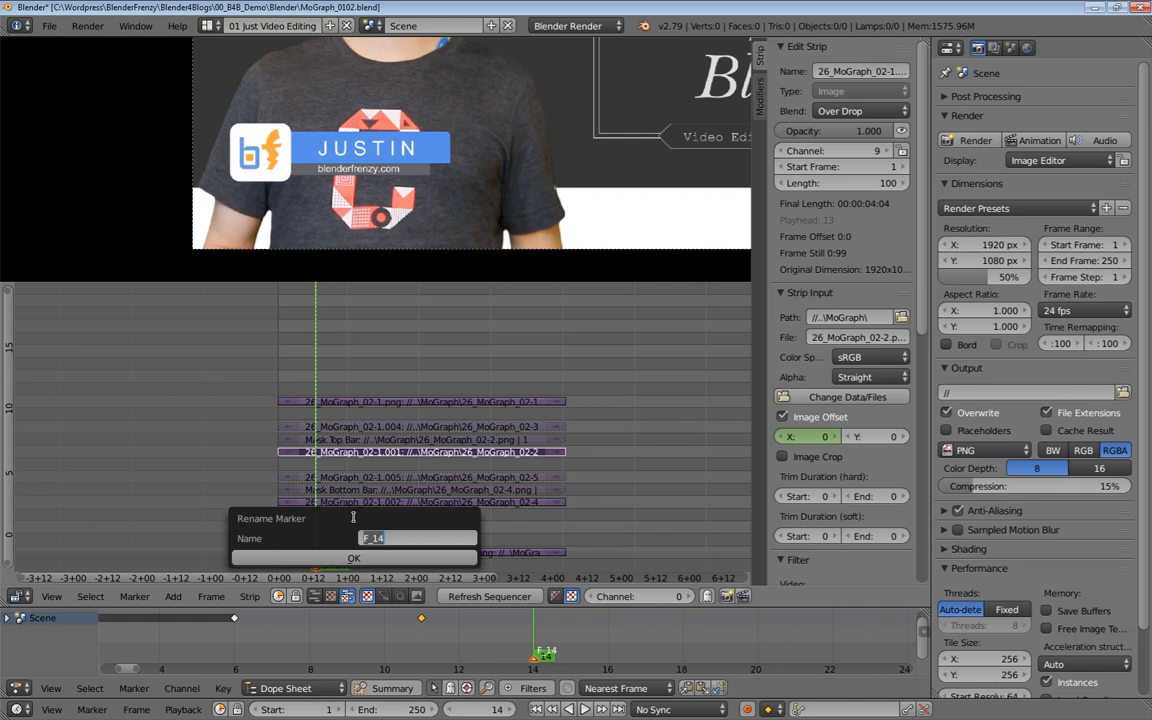
type("All IN")
key("Return")
Unmute the diagonal highlight strip (26_MoGraph_02-1.004) above the top bar mask and mute the logo strip
middle_click_drag(573, 637, 331, 631)
right_click(384, 428)
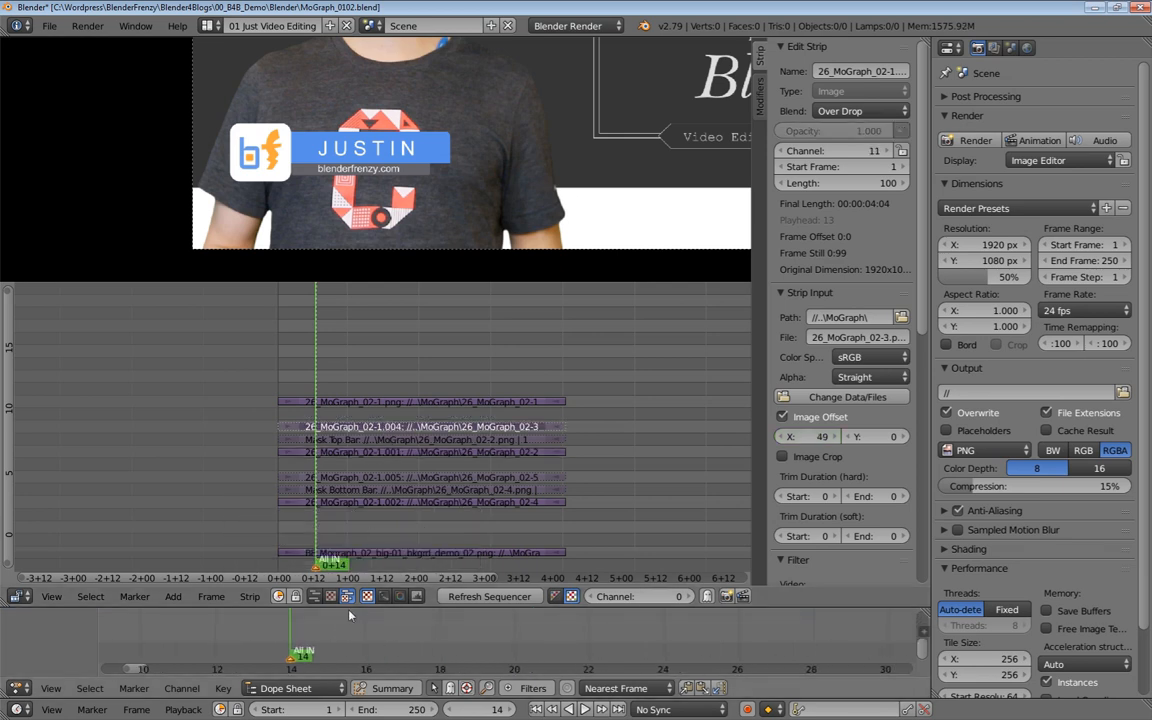
middle_click_drag(322, 637, 253, 643)
key("alt+a")
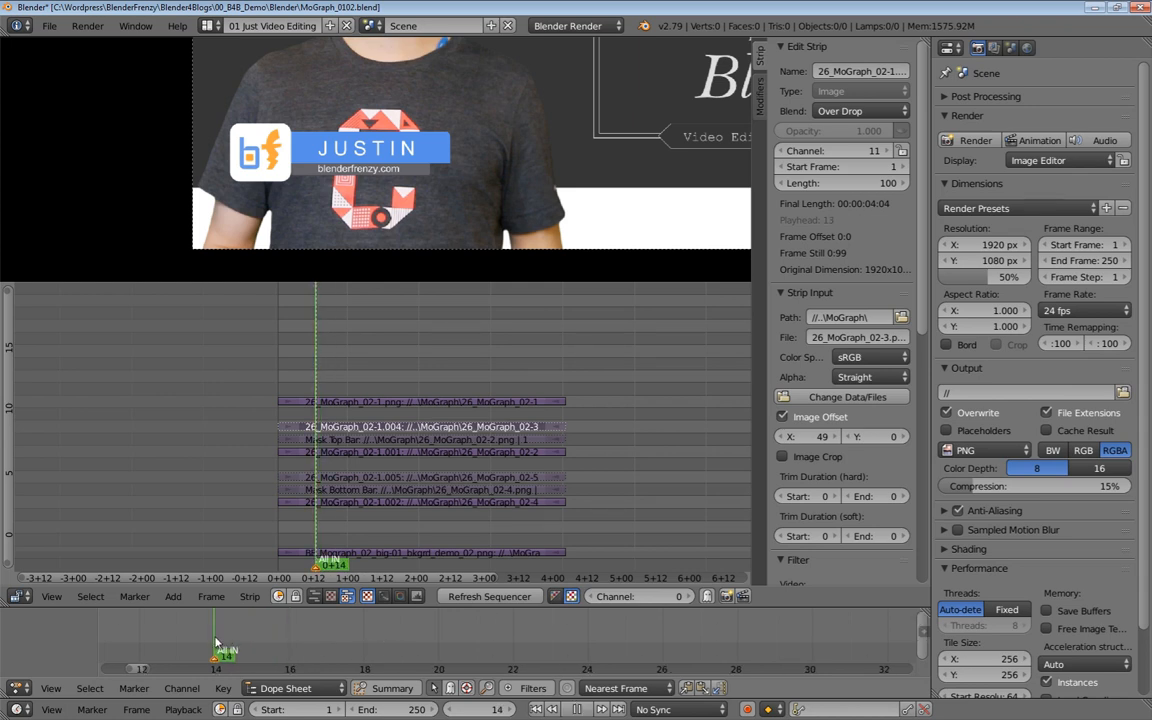
key("alt+a")
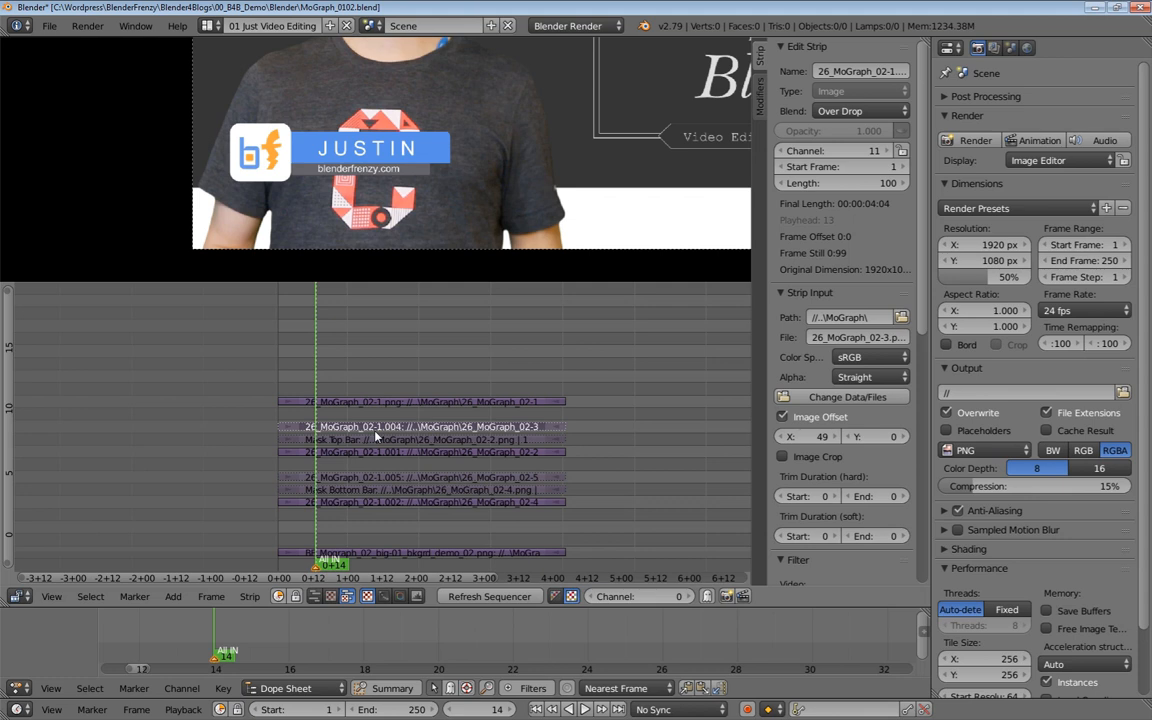
right_click(375, 430)
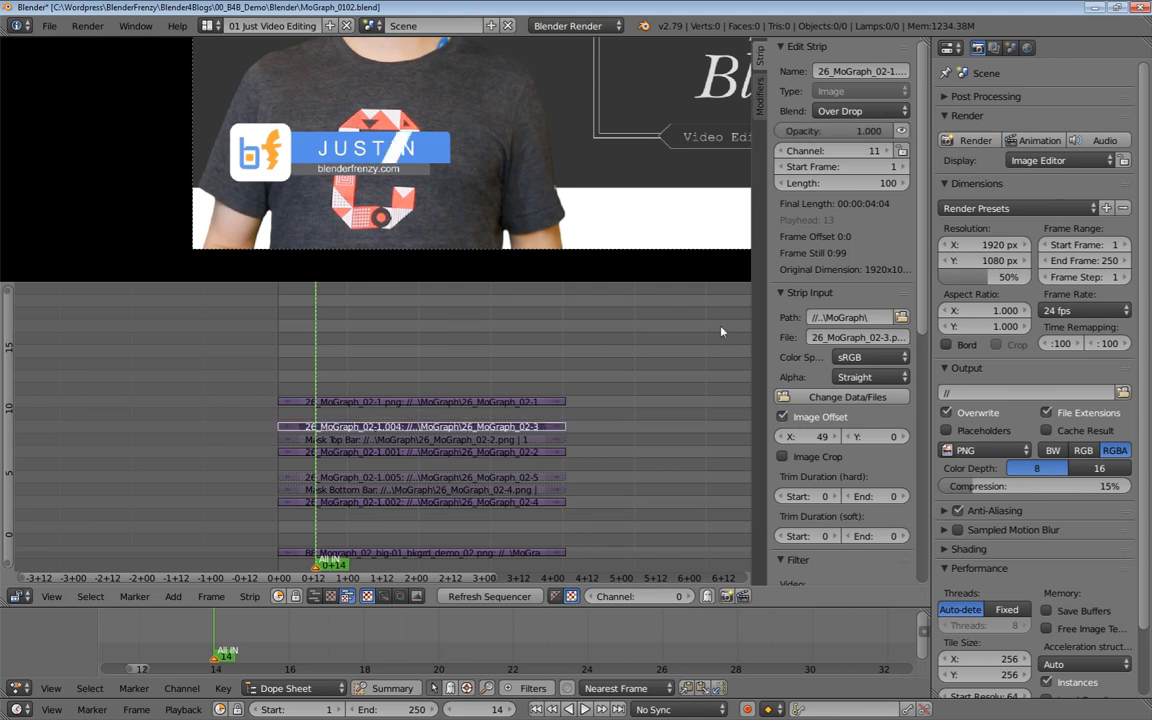
right_click(365, 404)
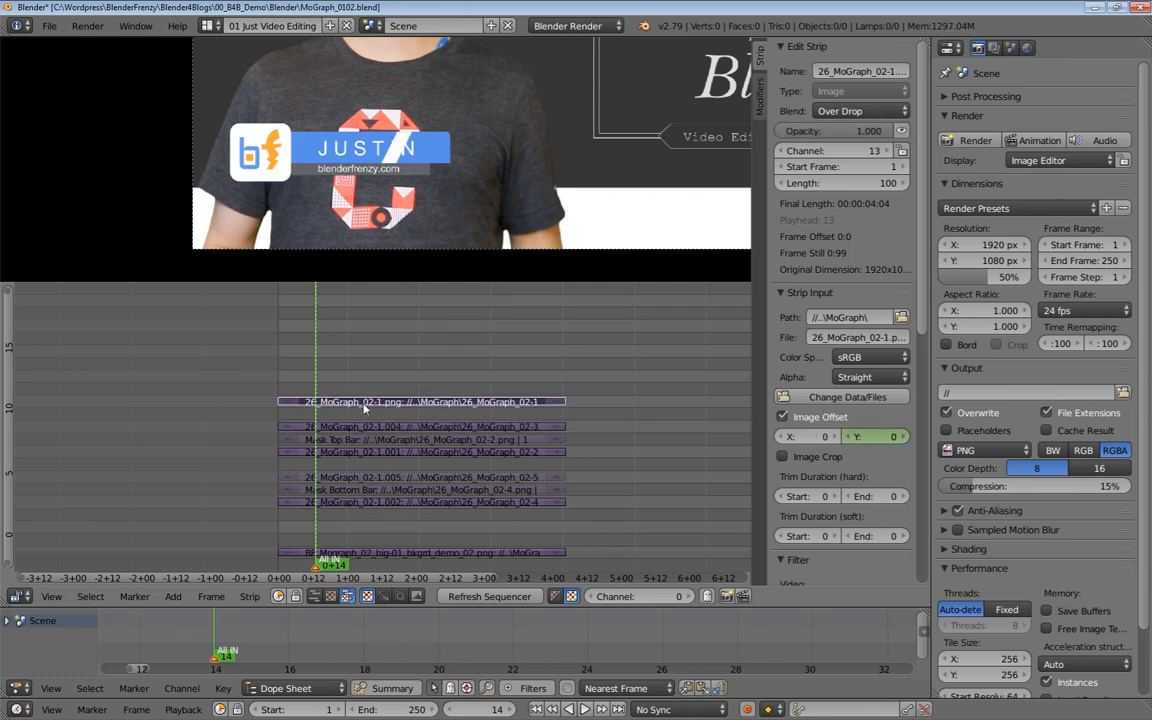
key("h")
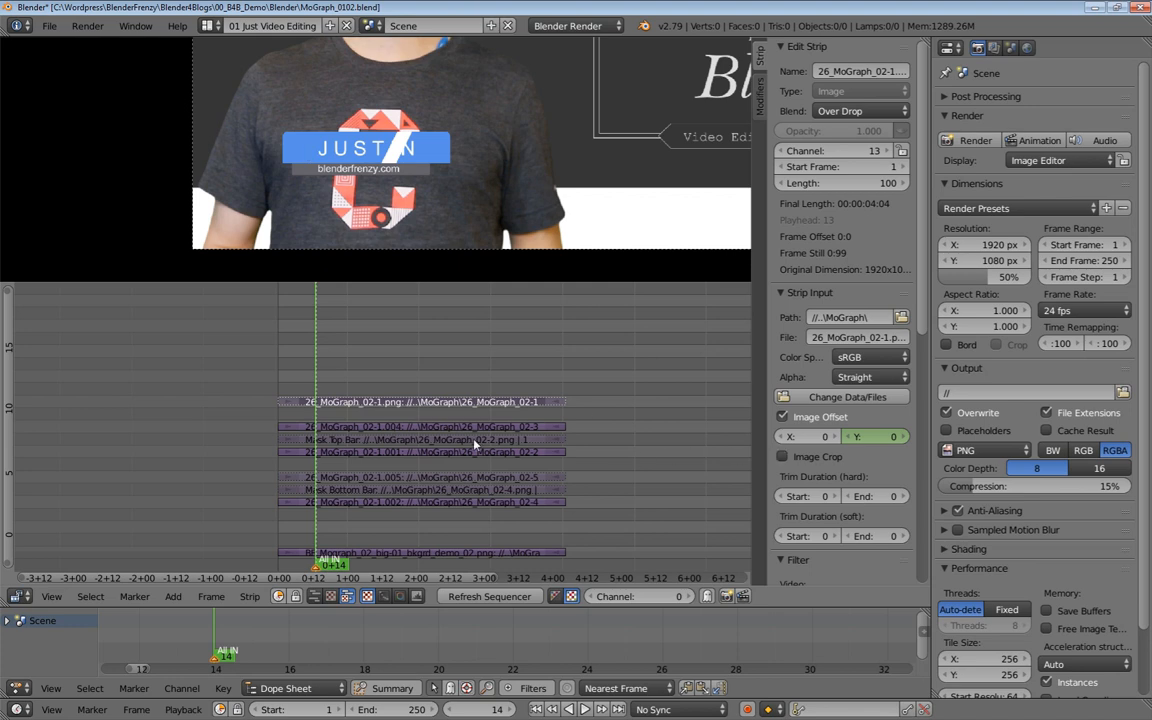
Set the diagonal highlight strip's (26_MoGraph_02-1.004) image offset X to -265 and keyframe it at frame 14
right_click(420, 427)
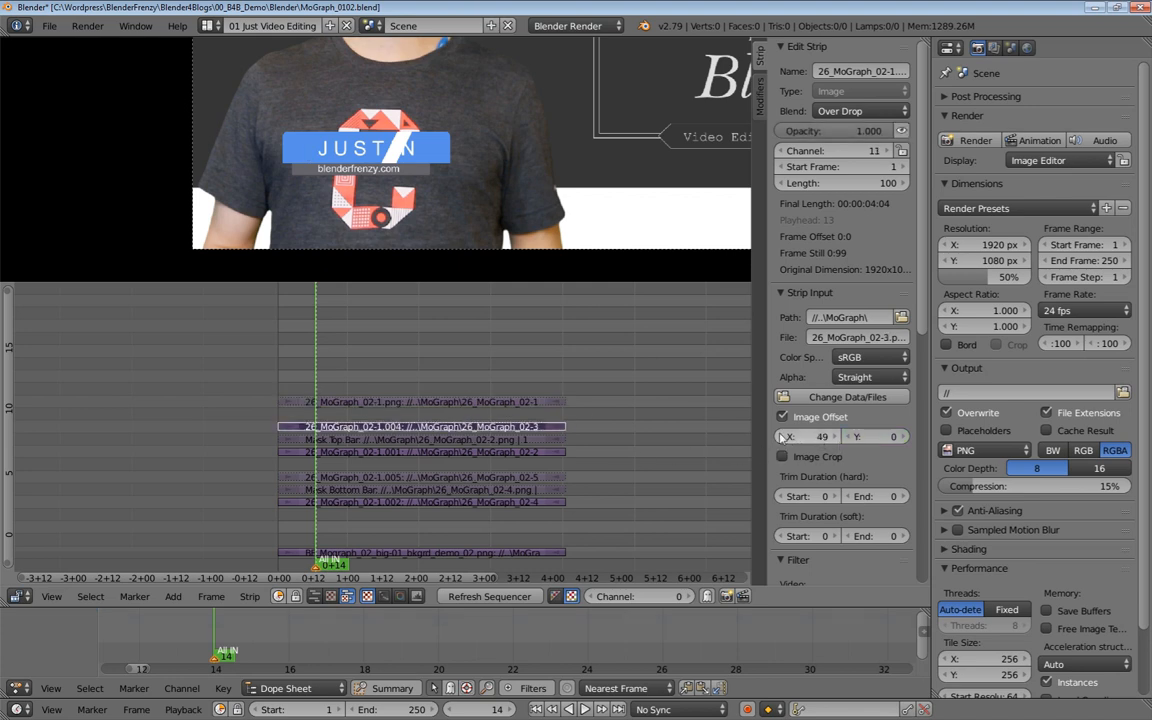
left_click_drag(830, 436, 534, 436)
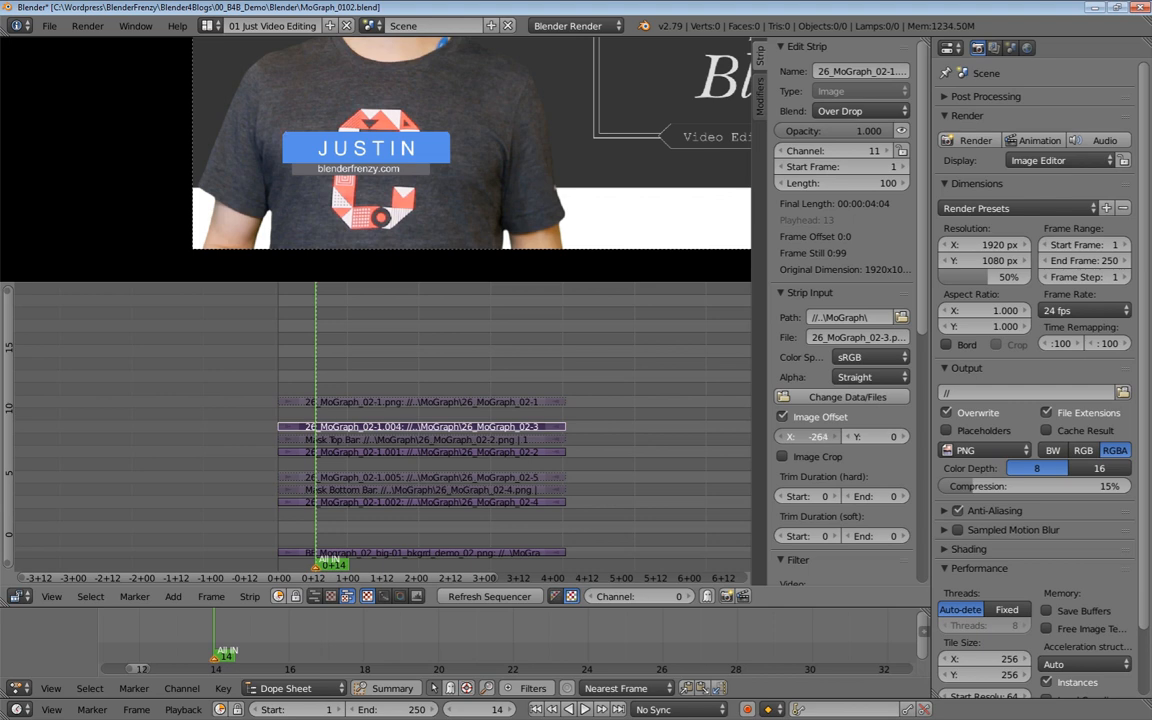
left_click(834, 437)
key("KP_Subtract")
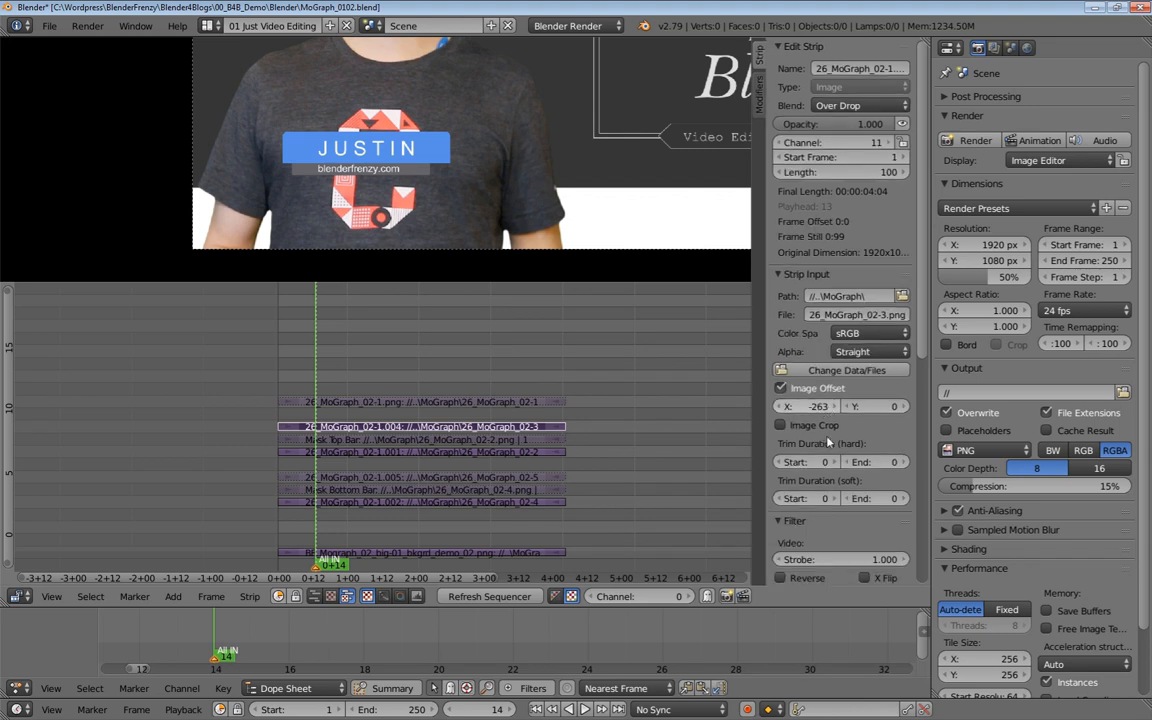
left_click(807, 405)
type("-265")
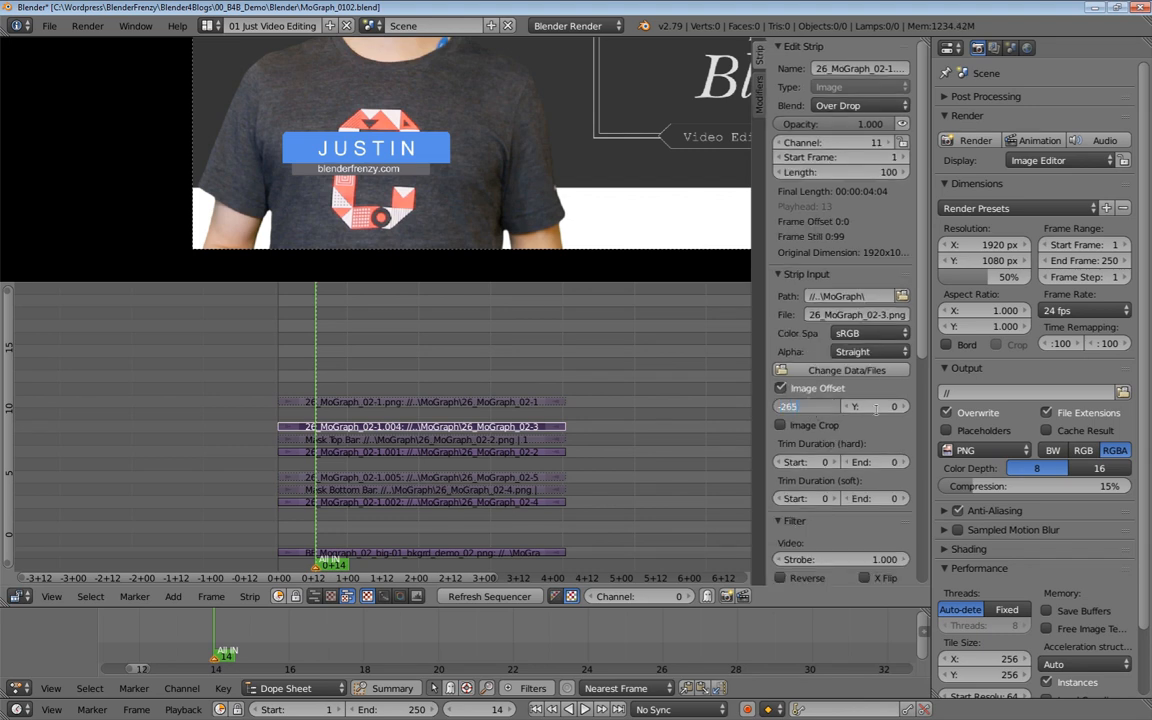
key("Return")
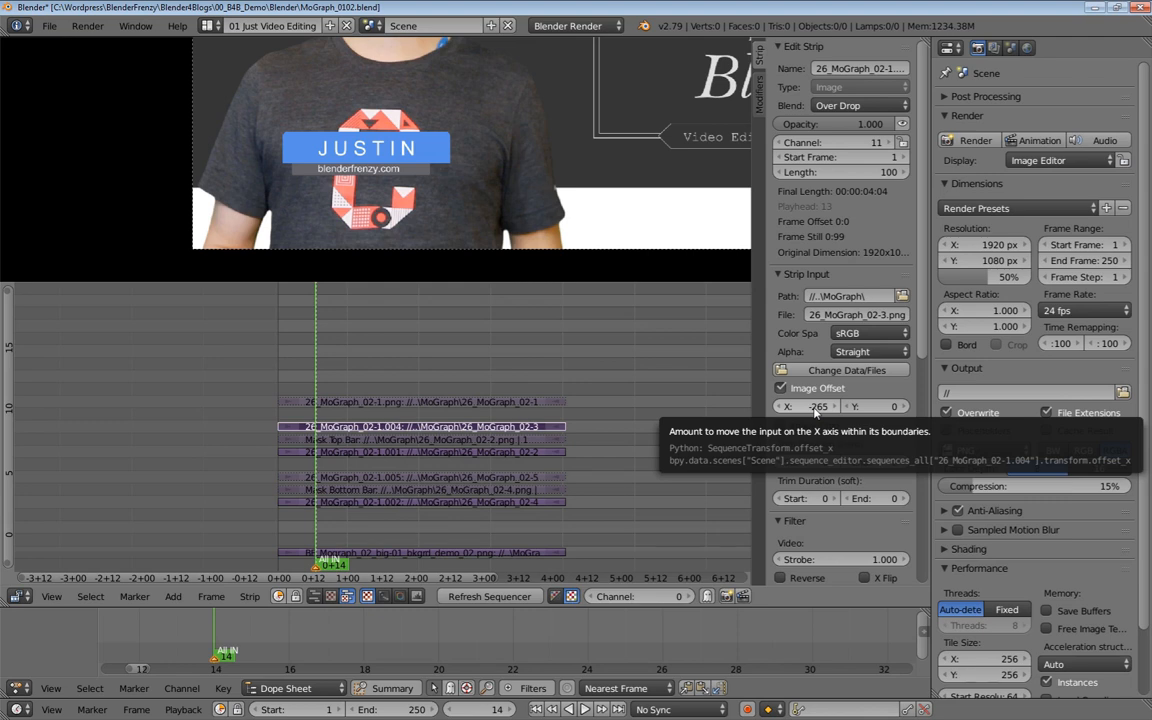
key("i")
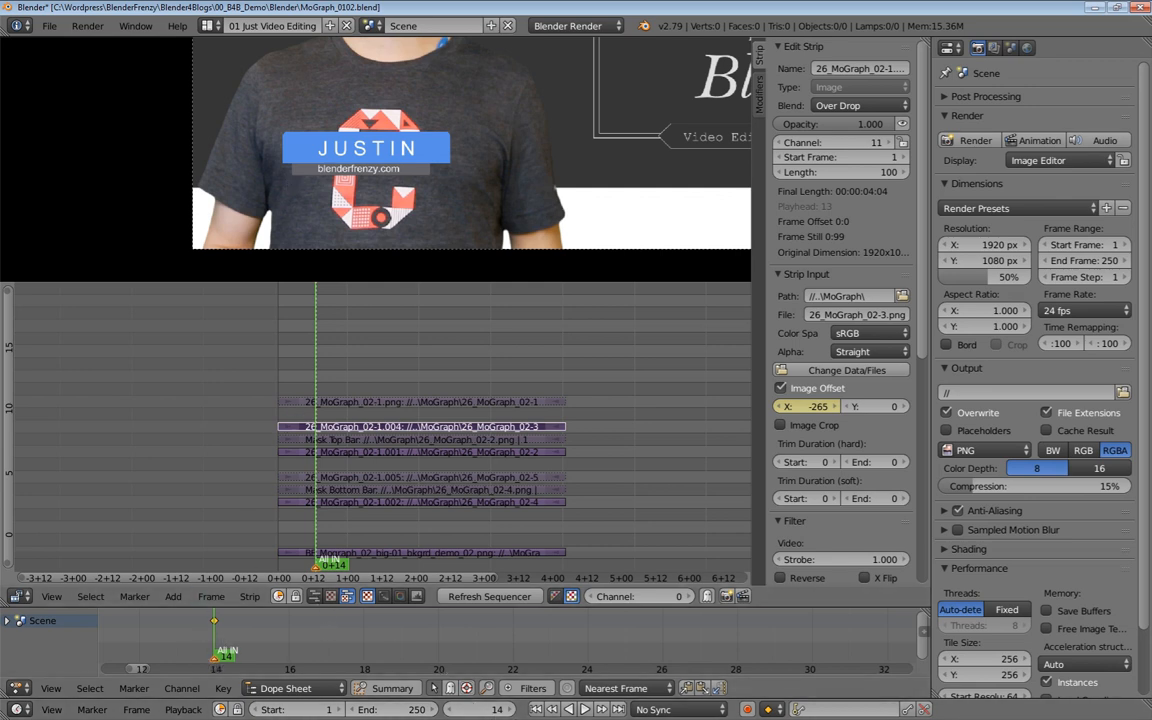
Keyframe the diagonal highlight strip's image offset X of -265 at frame 1
left_click(474, 708)
type("1")
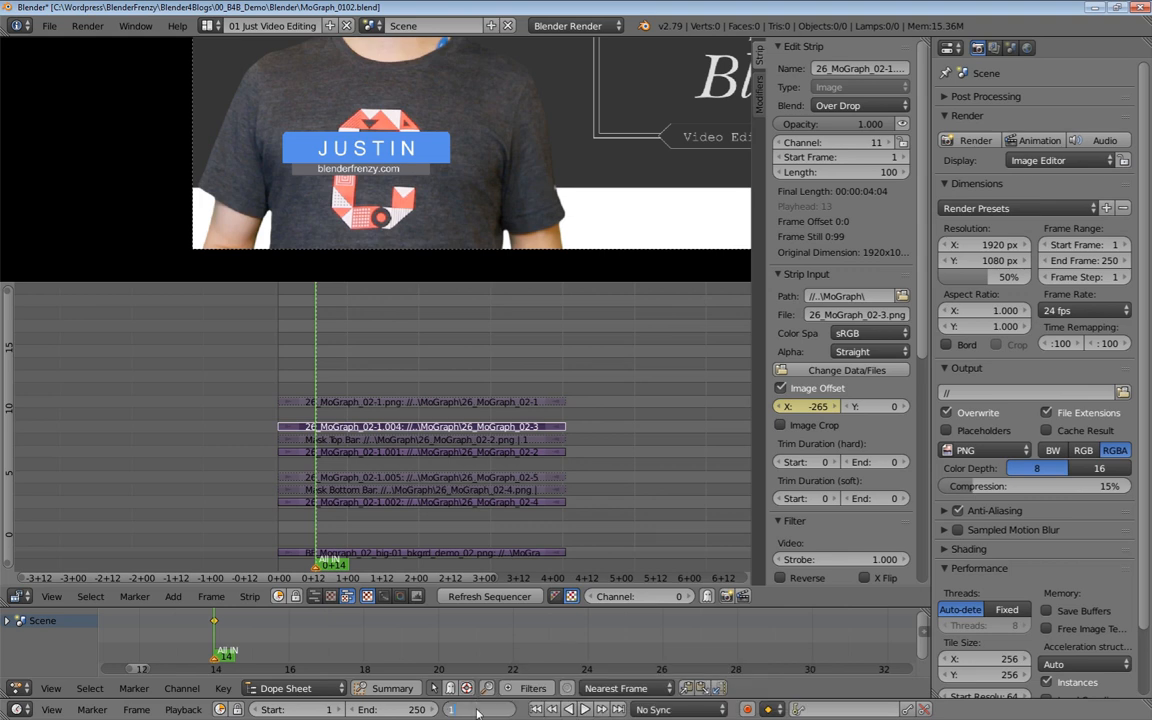
key("Return")
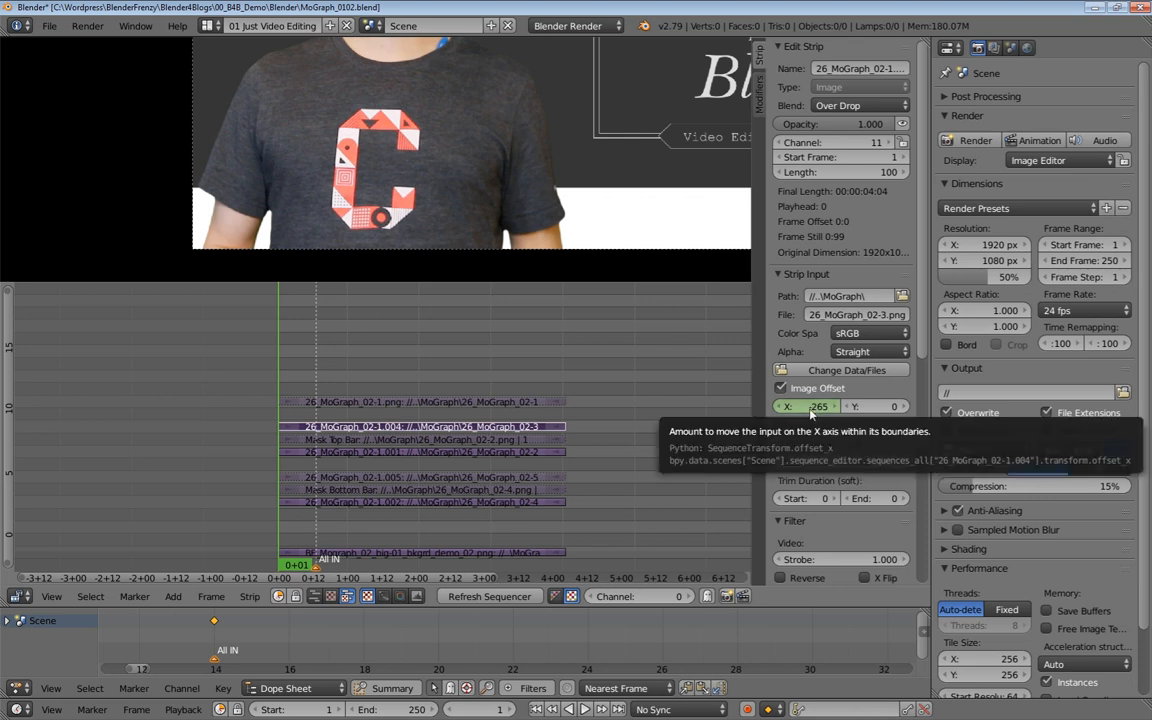
key("i")
Scrub and play the timeline past the "All IN" marker, then return to frame 14
left_click_drag(292, 636, 380, 631)
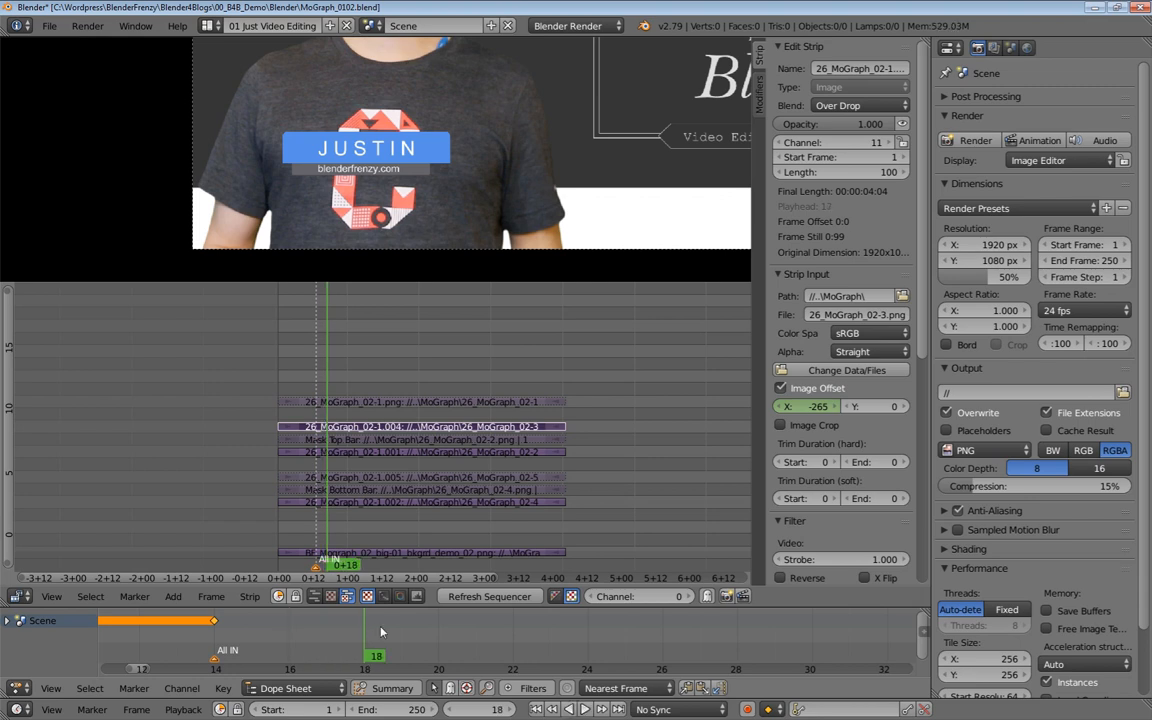
key("alt+a")
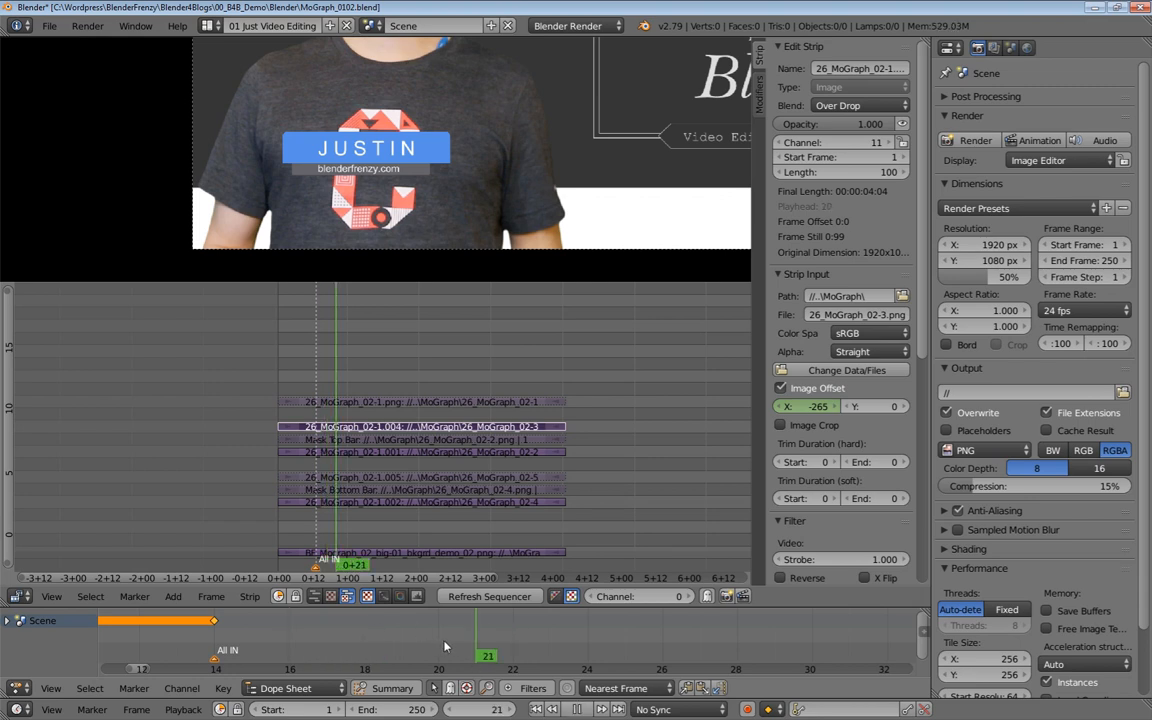
left_click(439, 648)
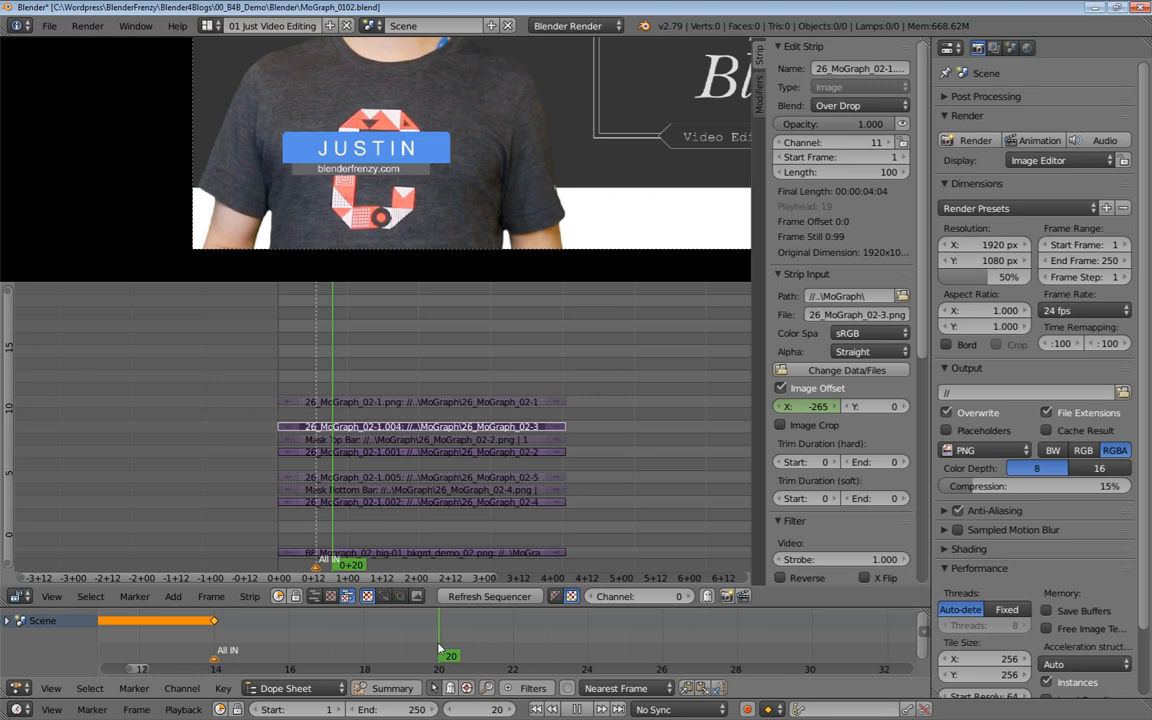
left_click_drag(215, 632, 397, 641)
left_click(440, 640)
left_click_drag(440, 640, 216, 646)
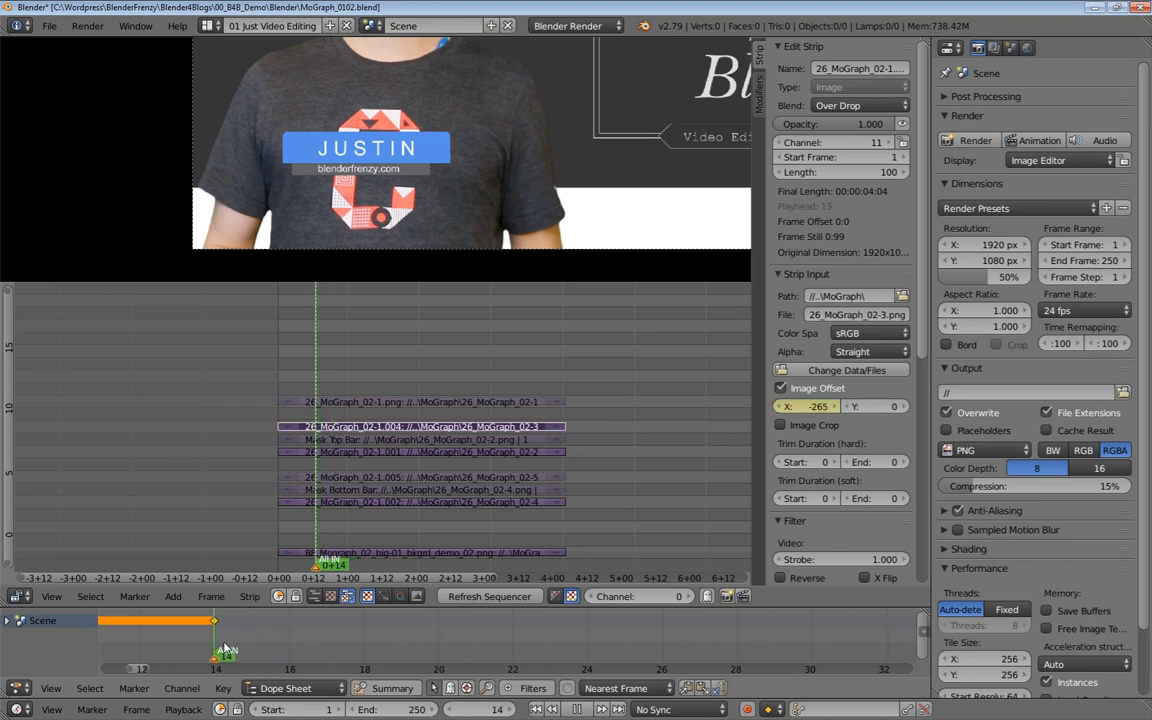
Advance the current frame by 24 from frame 14 to frame 38 and show that range in the dope sheet
left_click(480, 709)
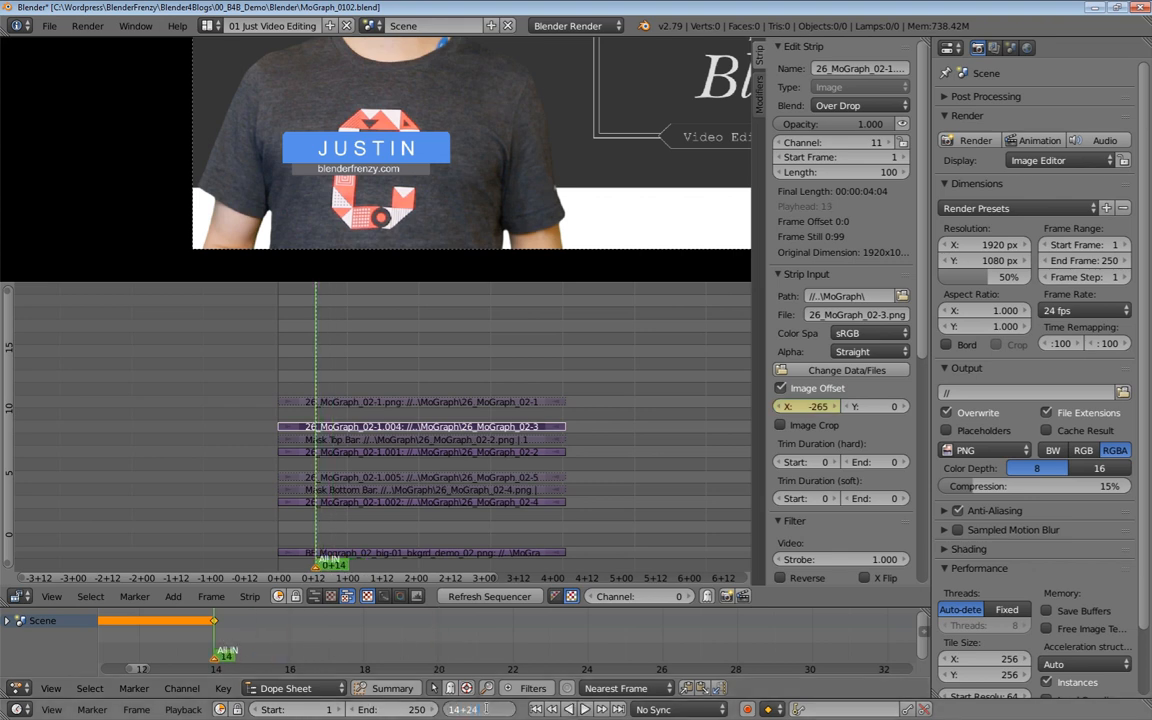
key("Return")
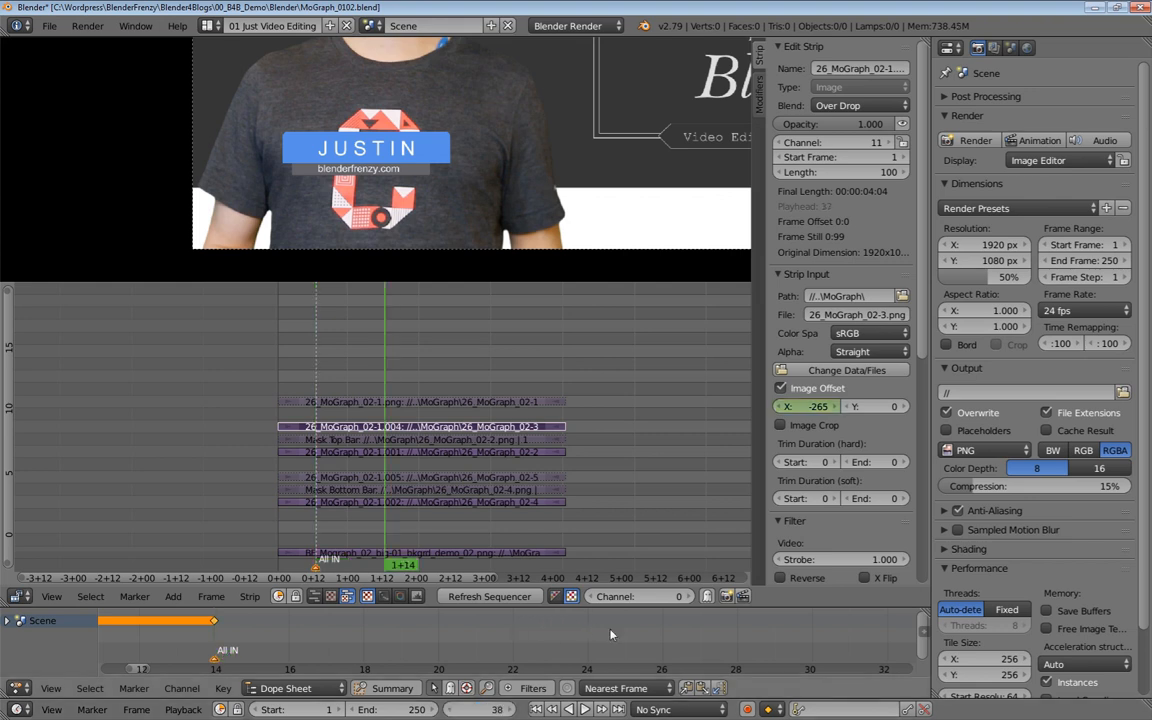
scroll(610, 636, "down", 10)
middle_click_drag(601, 638, 528, 643)
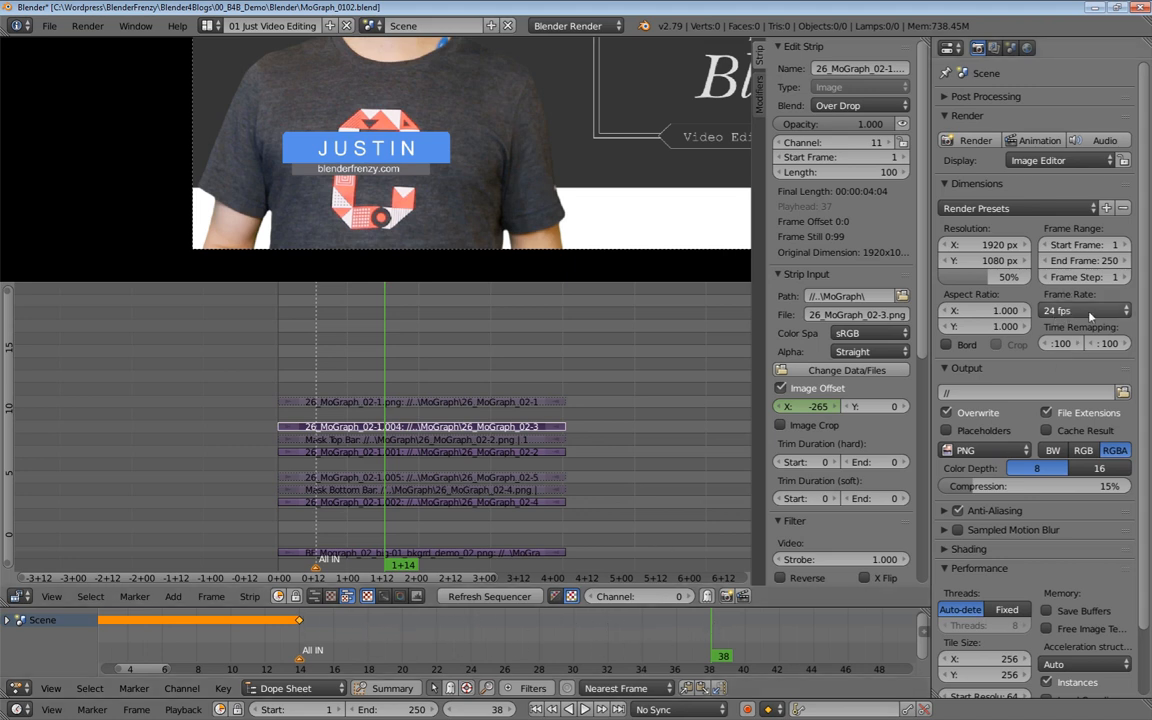
Play the timeline from the "All IN" marker to gauge how long 24 frames last
left_click(302, 634)
key("alt+a")
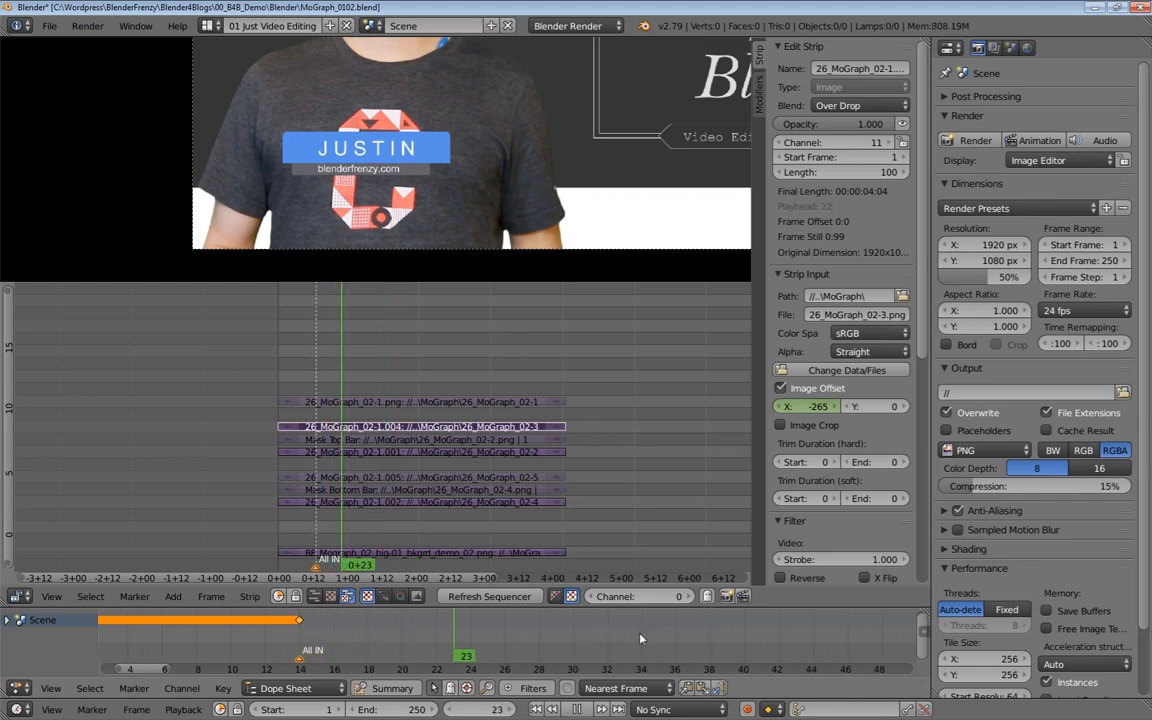
key("alt+a")
left_click(1085, 310)
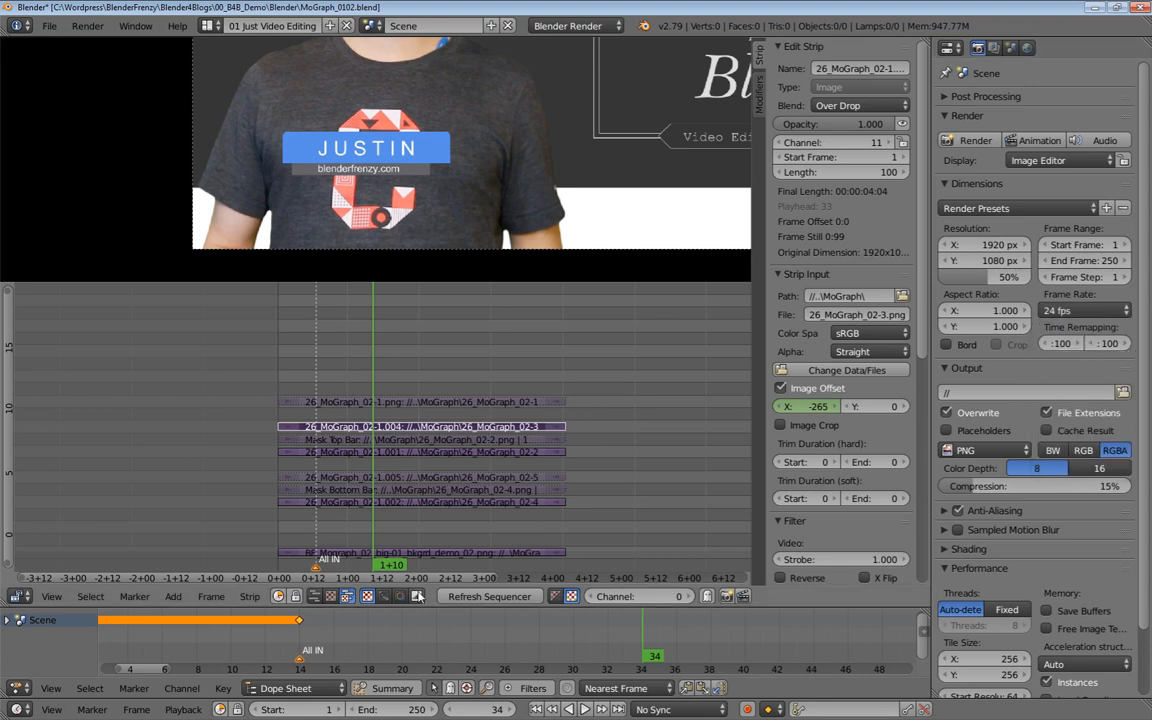
key("Right")
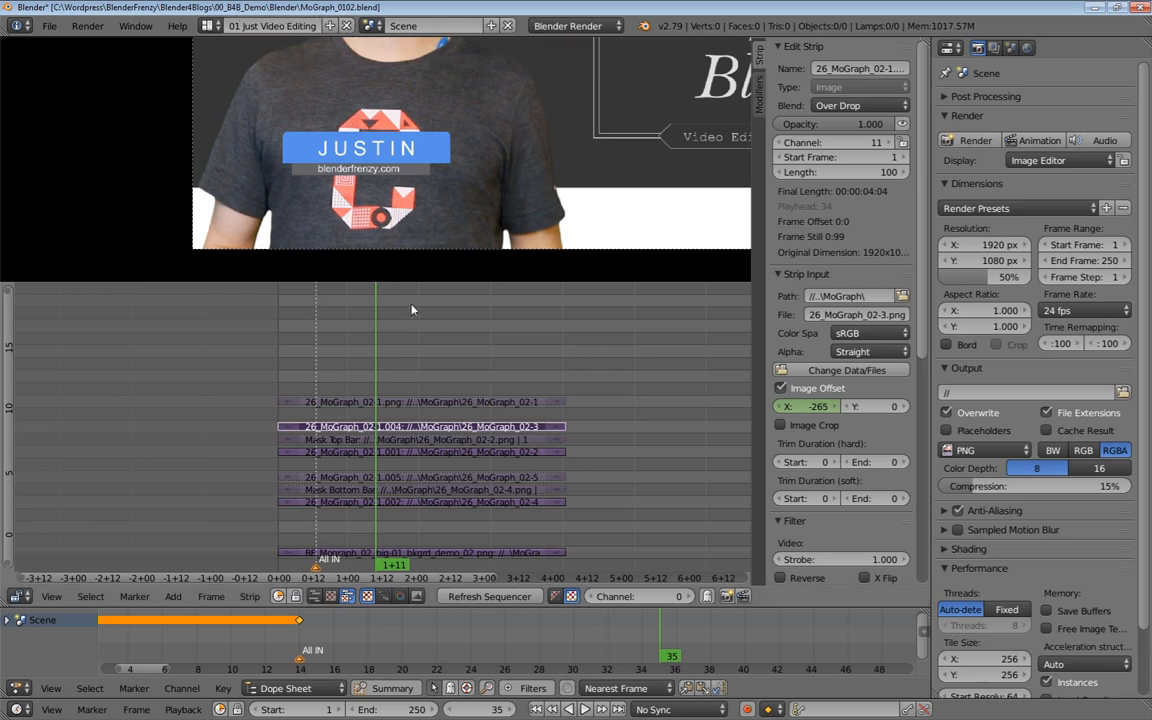
Advance 24 frames from frame 14 to frame 38 and keyframe the diagonal highlight's image offset X at 230
left_click(308, 626)
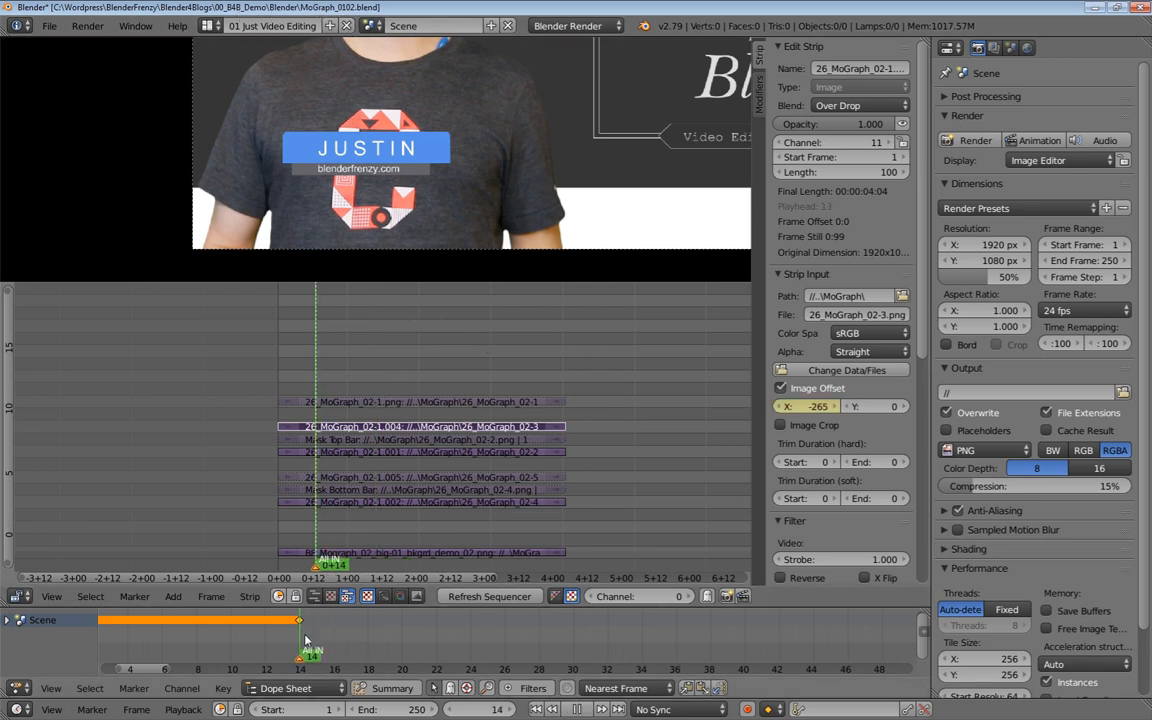
scroll(308, 626, "up", 3)
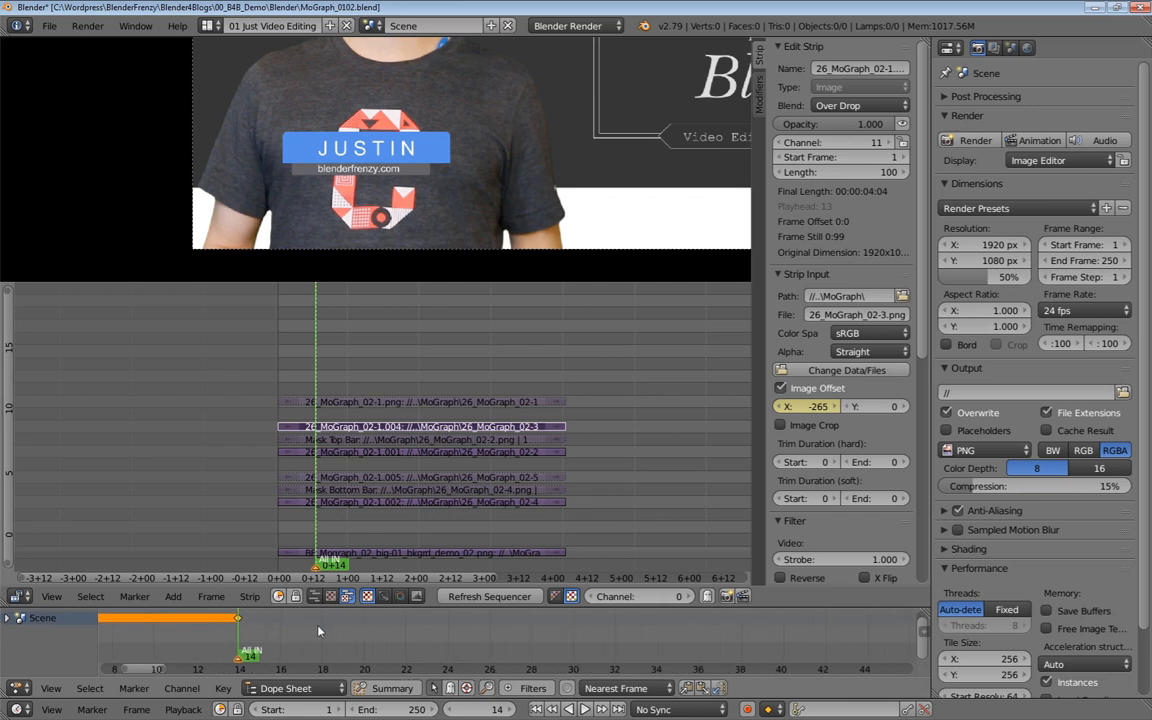
left_click(477, 707)
type("+24")
key("Return")
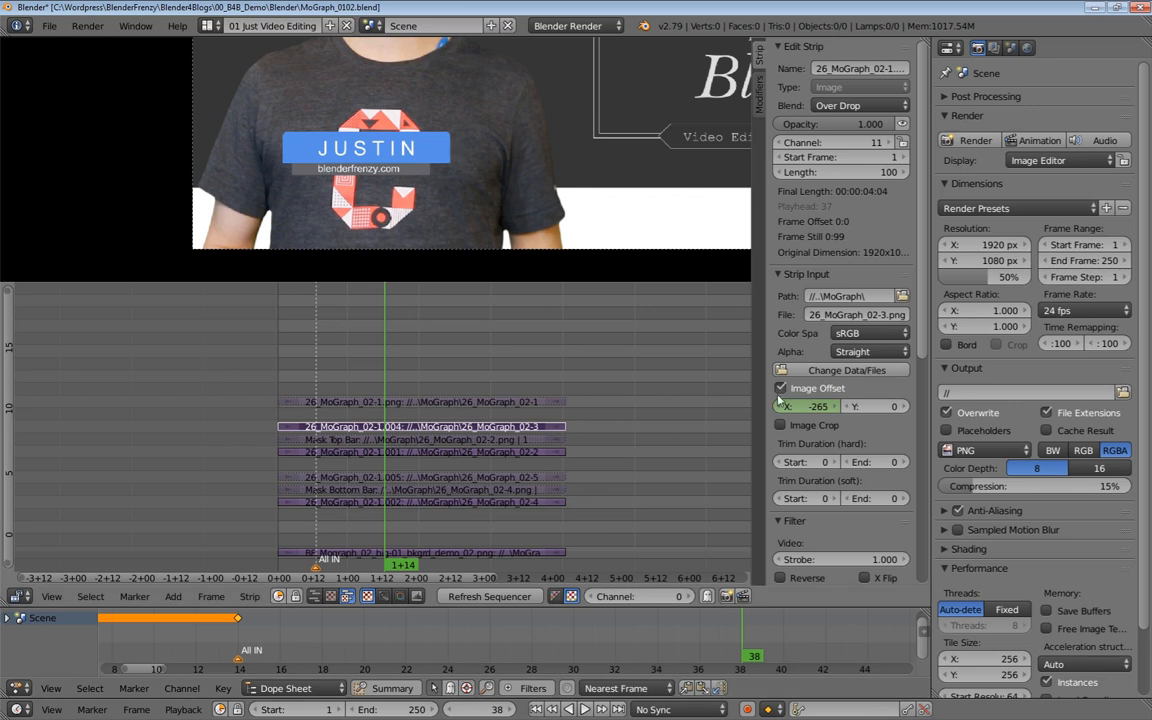
left_click_drag(806, 407, 1073, 407)
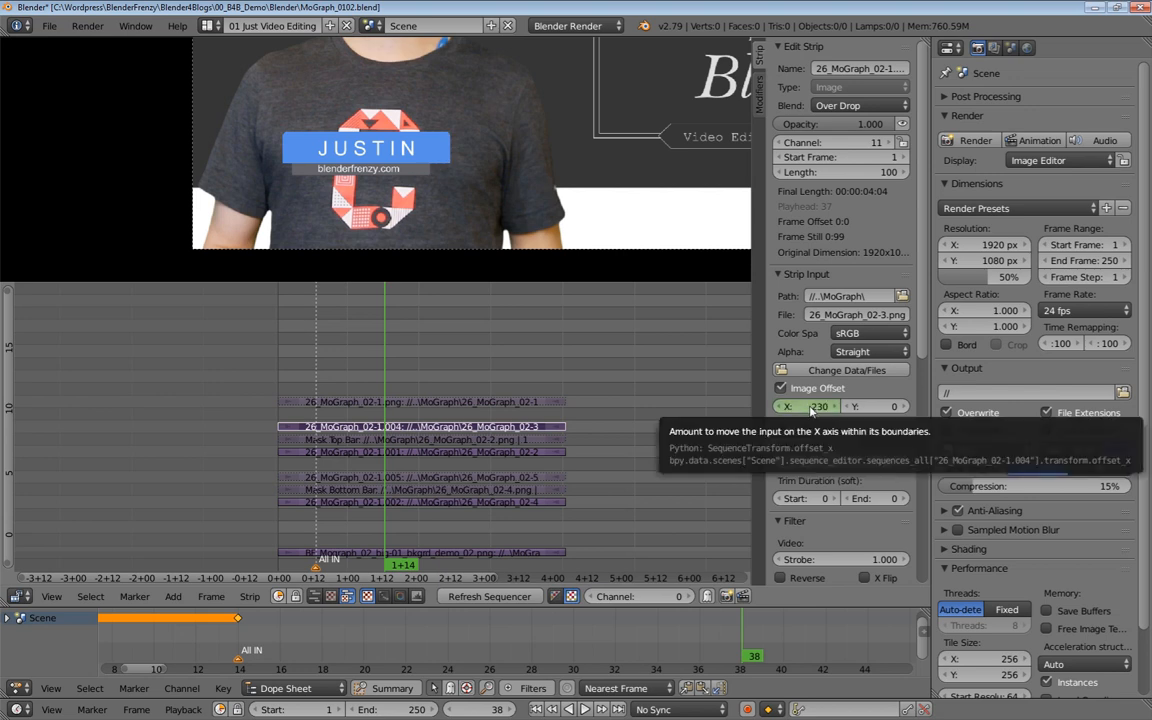
key("i")
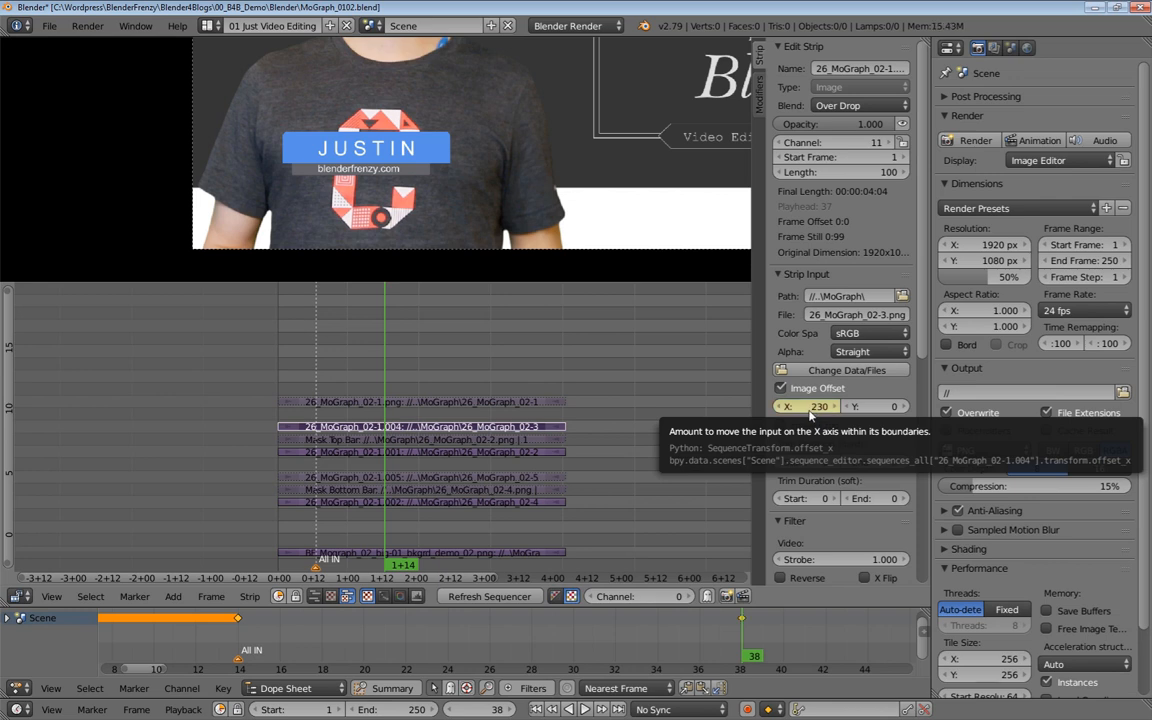
Play back the highlight's sweep across the name bar several times from around the "All IN" marker
left_click(246, 641)
key("alt+a")
left_click(237, 648)
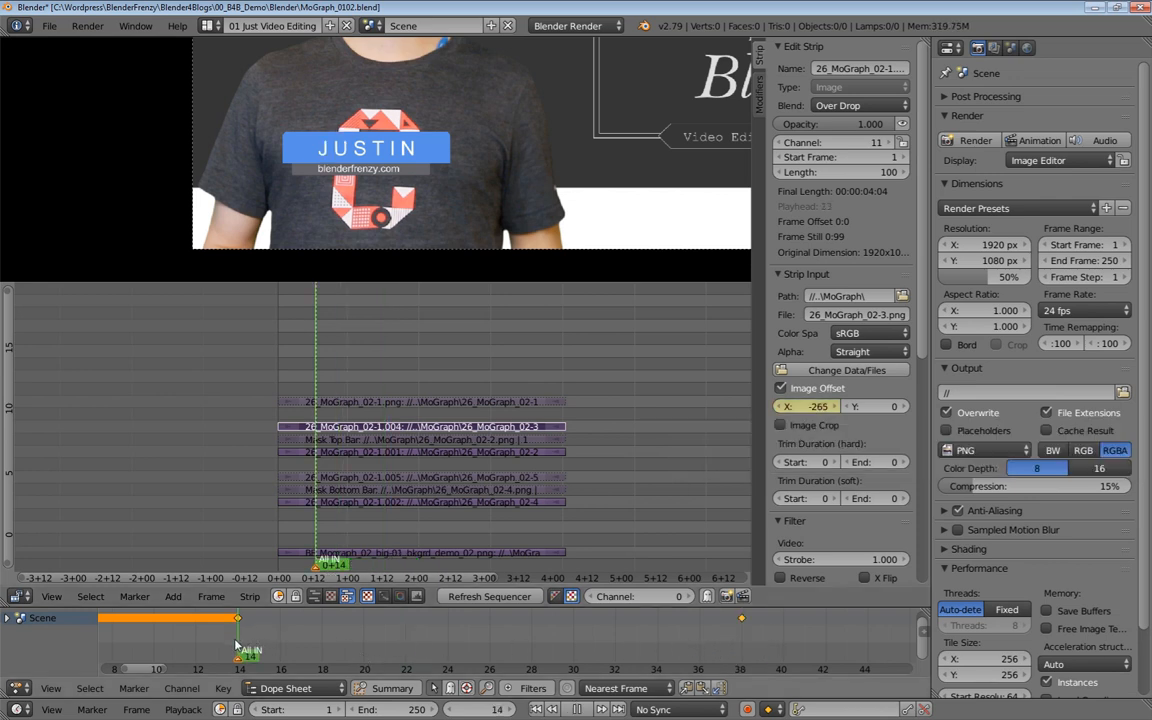
key("alt+a")
key("alt+a")
left_click(168, 651)
key("alt+a")
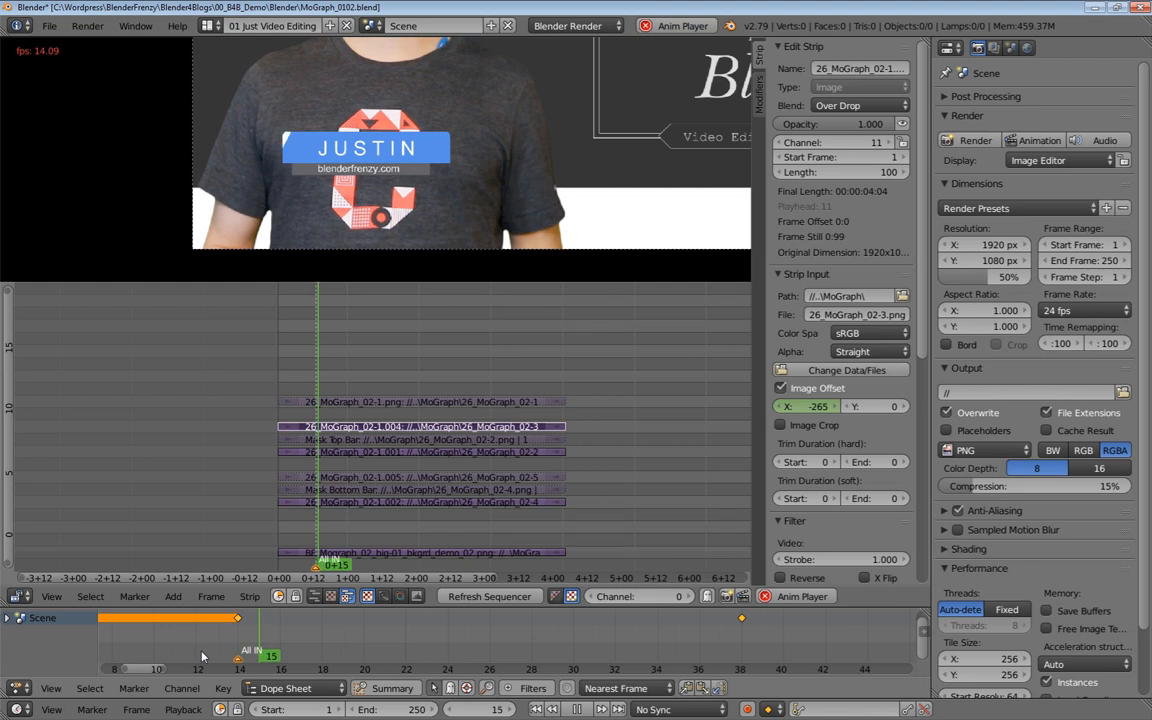
left_click(300, 662)
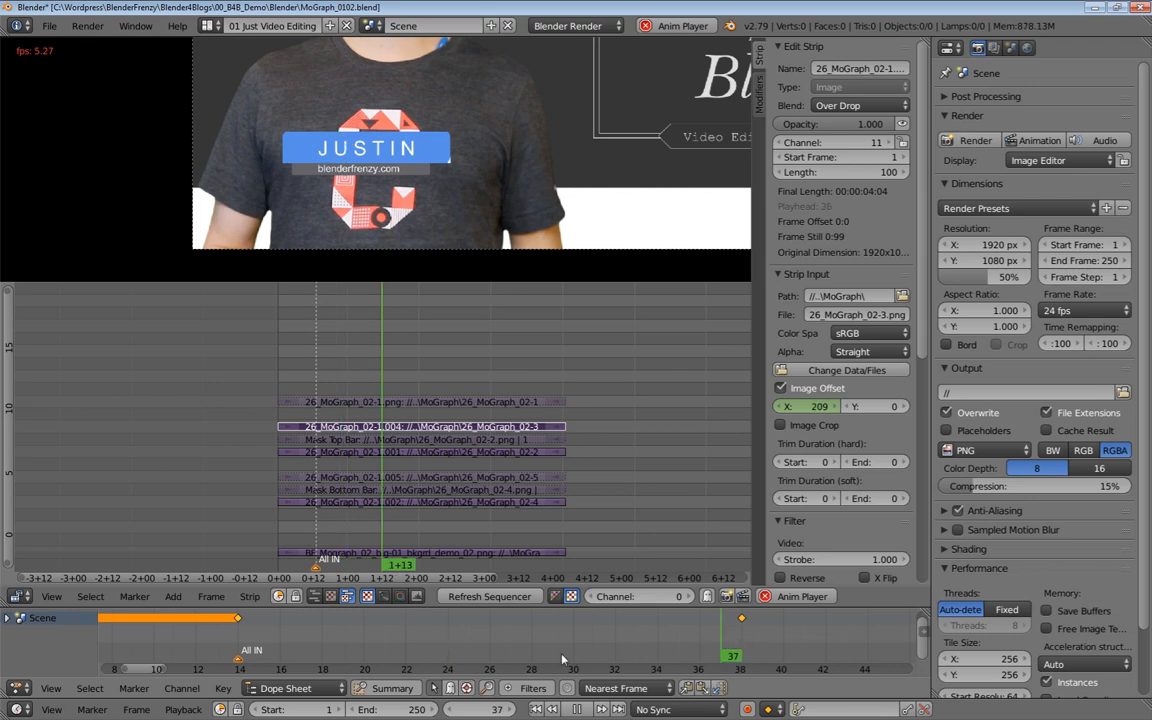
key("Escape")
Scrub the highlight sweep between frames 14 and 38 and replay it from frame 14
left_click_drag(227, 633, 322, 622)
left_click_drag(759, 620, 715, 630)
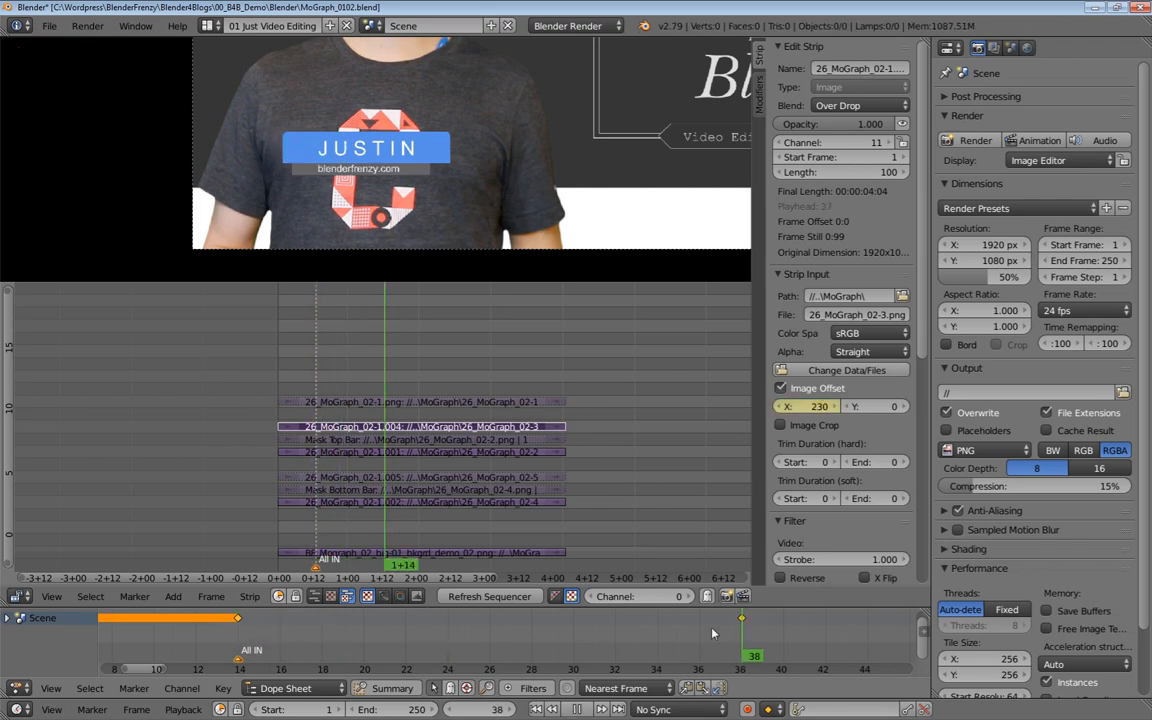
left_click(238, 637)
key("alt+a")
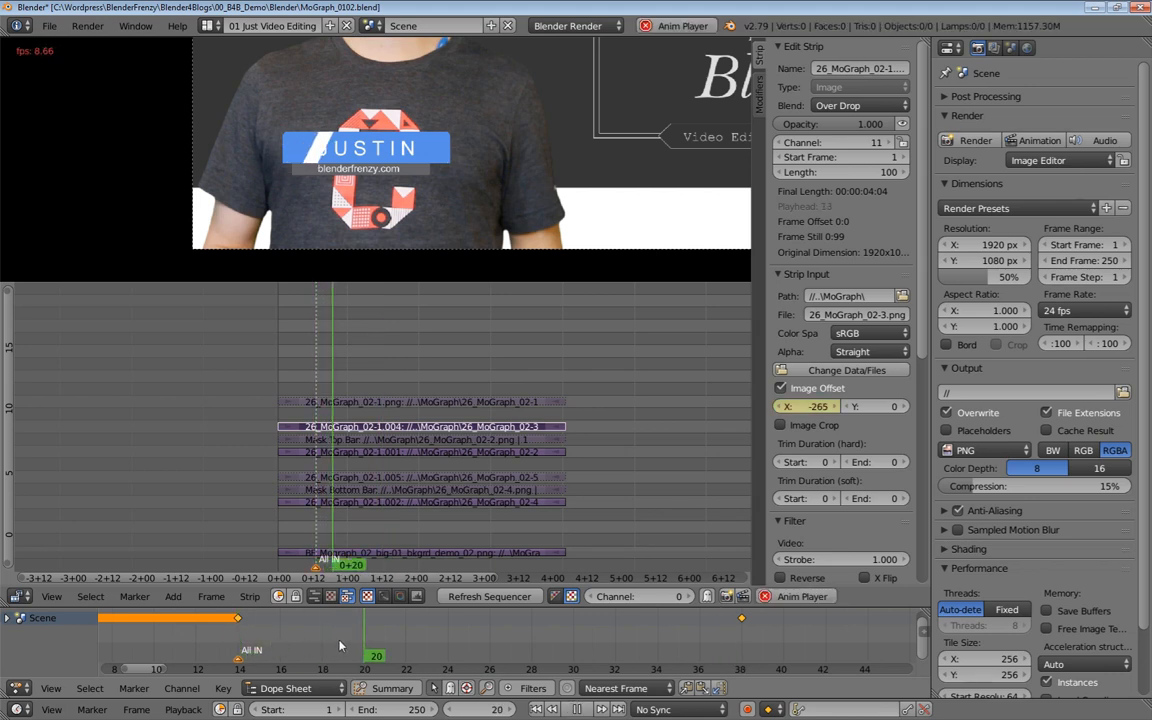
key("alt+a")
mouse_move(414, 637)
left_mouse_down()
mouse_move(242, 631)
mouse_move(427, 630)
left_mouse_up()
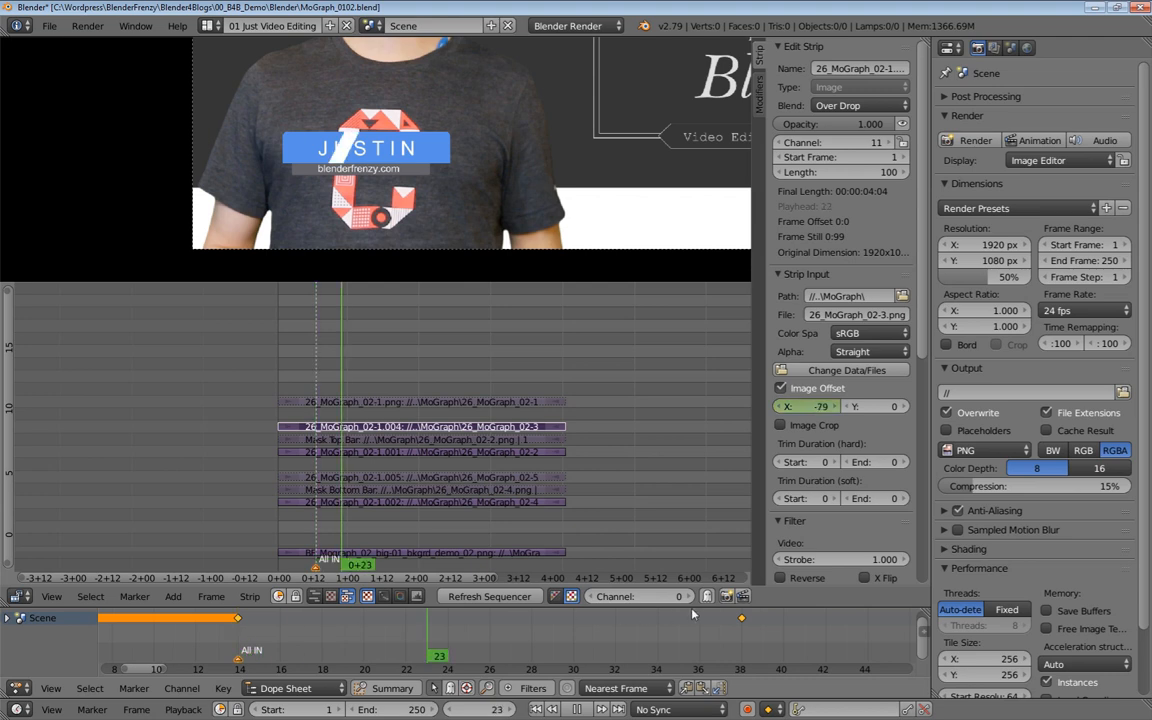
Go between the highlight's keyframes at frames 38 and 14 and replay the sweep to judge its timing
key("Up")
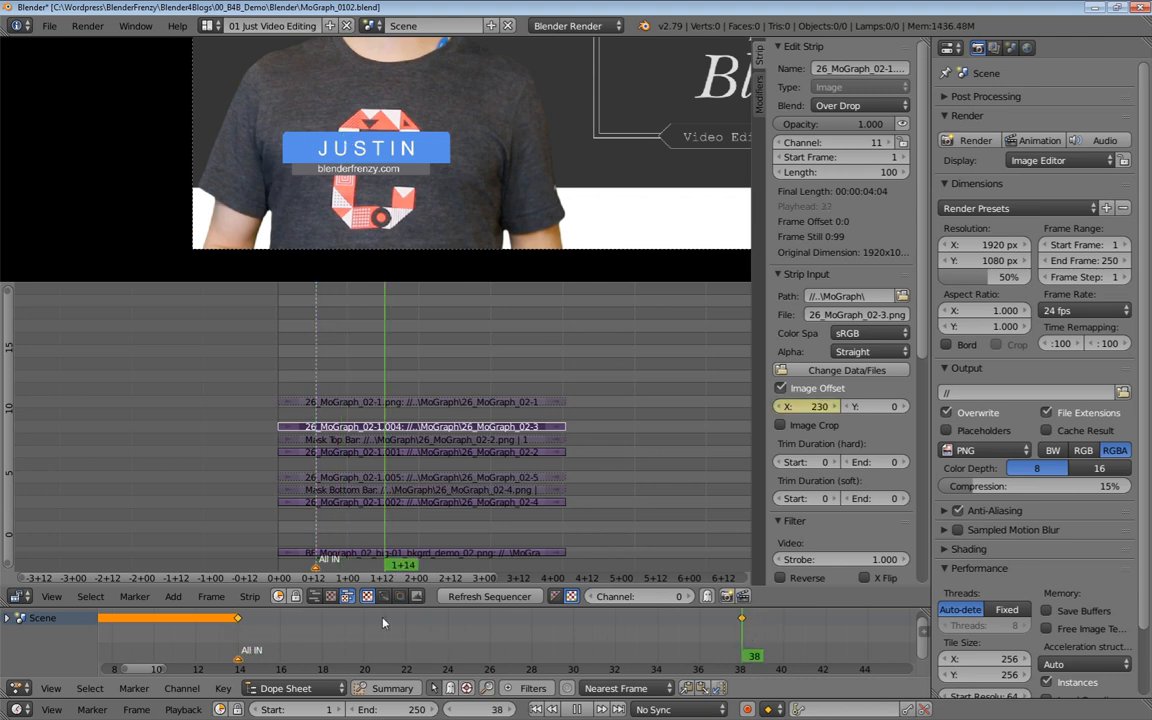
key("Down")
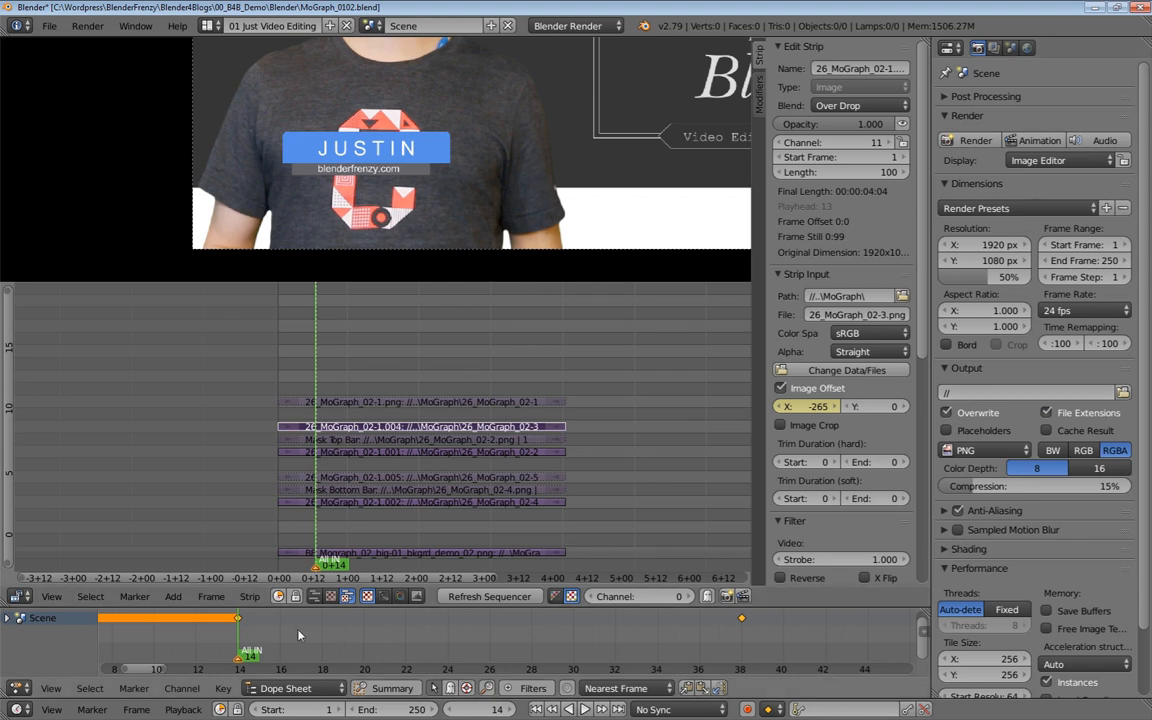
key("alt+a")
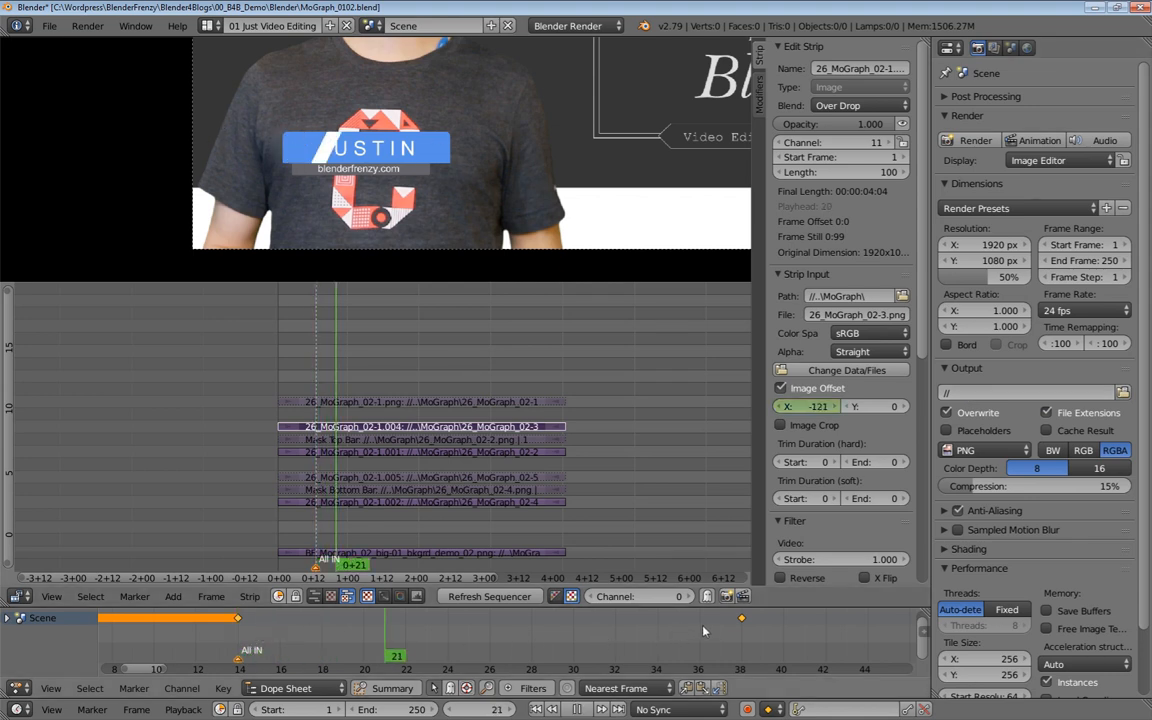
key("alt+a")
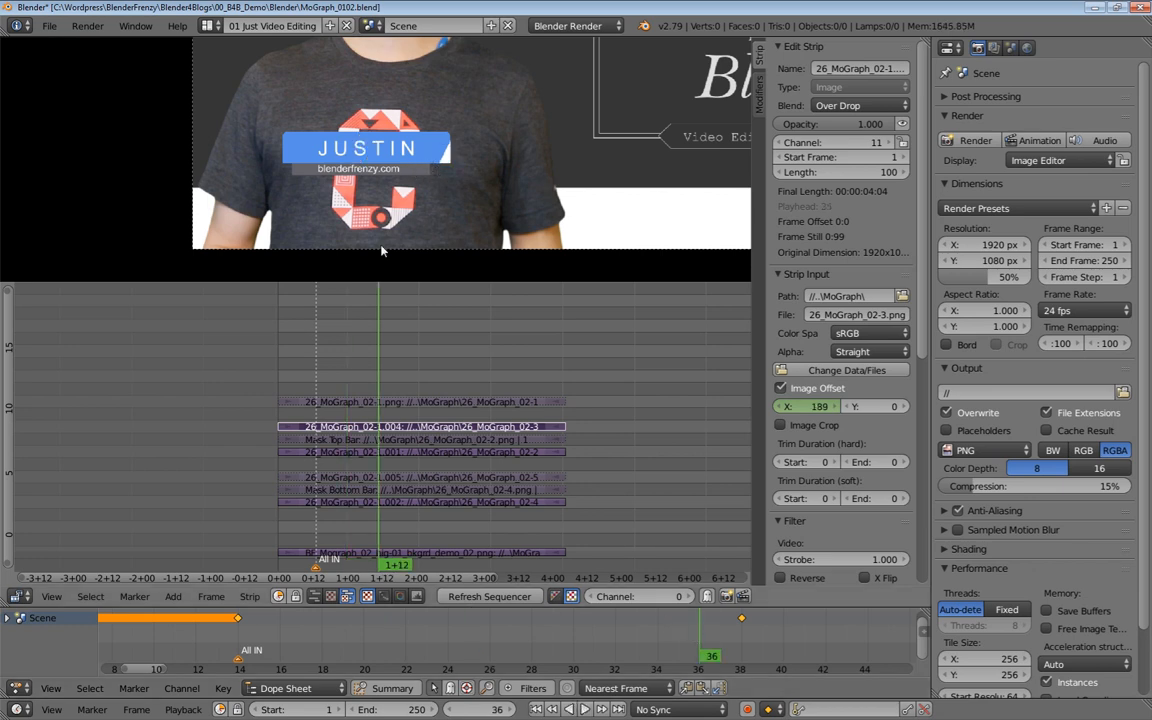
key("alt+a")
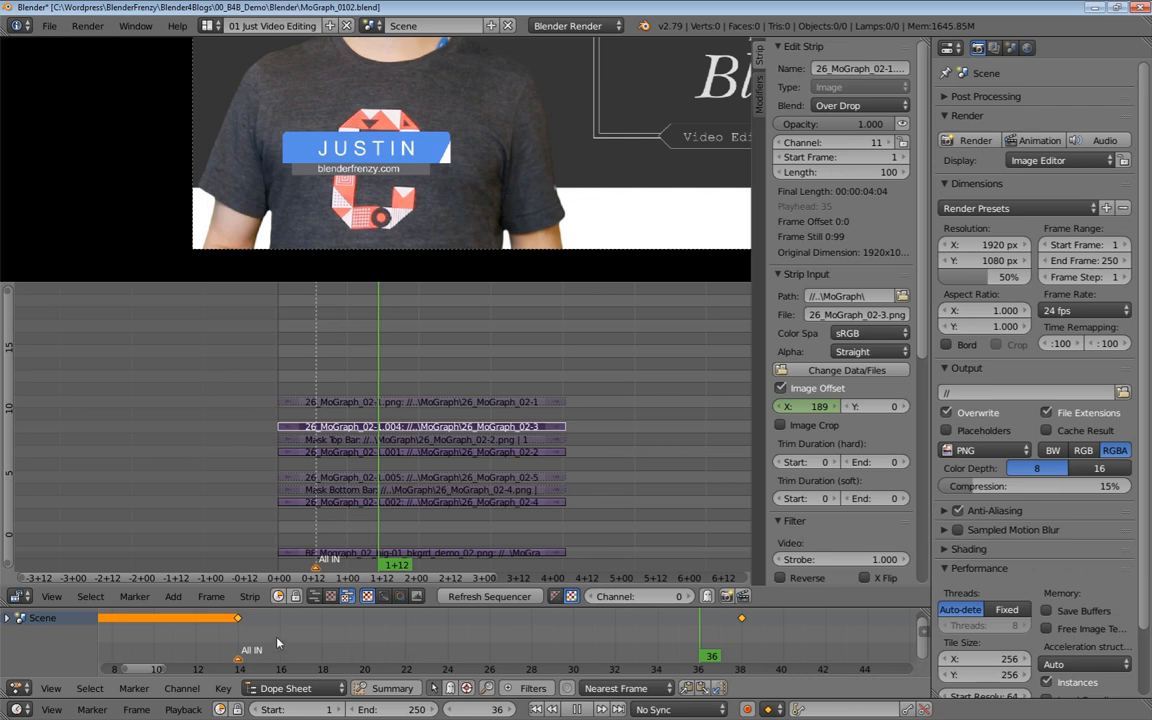
key("alt+a")
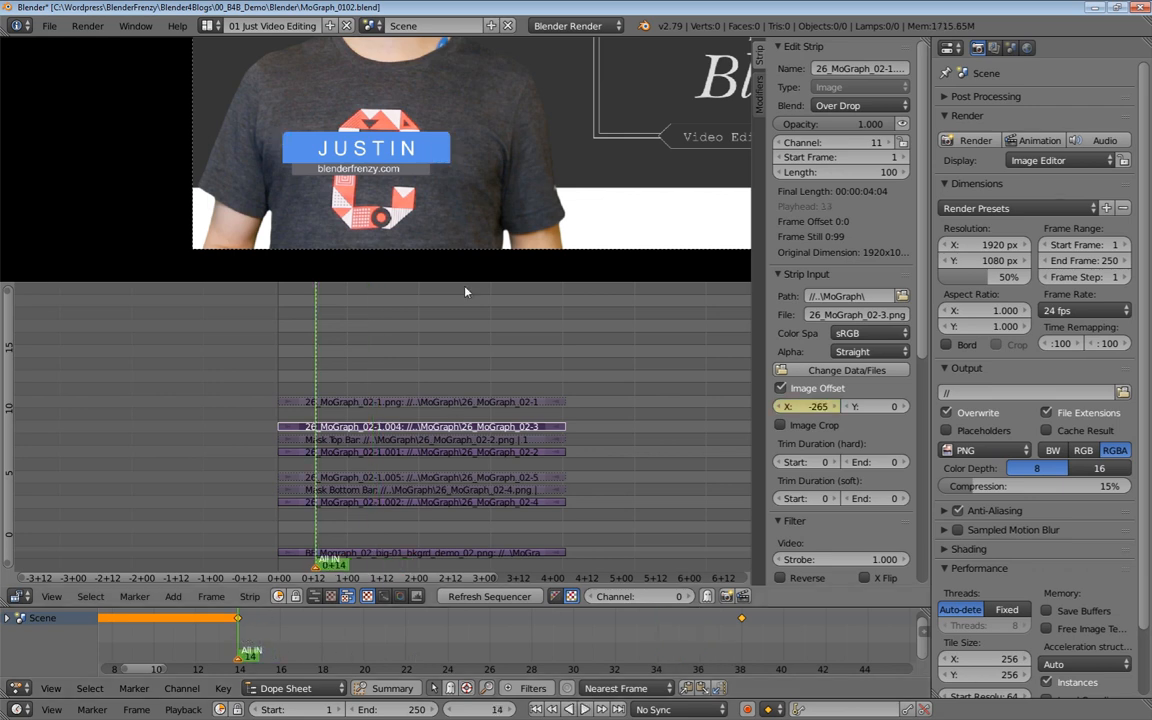
Select the website bar's highlight strip, reframe the preview on the shirt and set the proxy render size to 25%
right_click(383, 479)
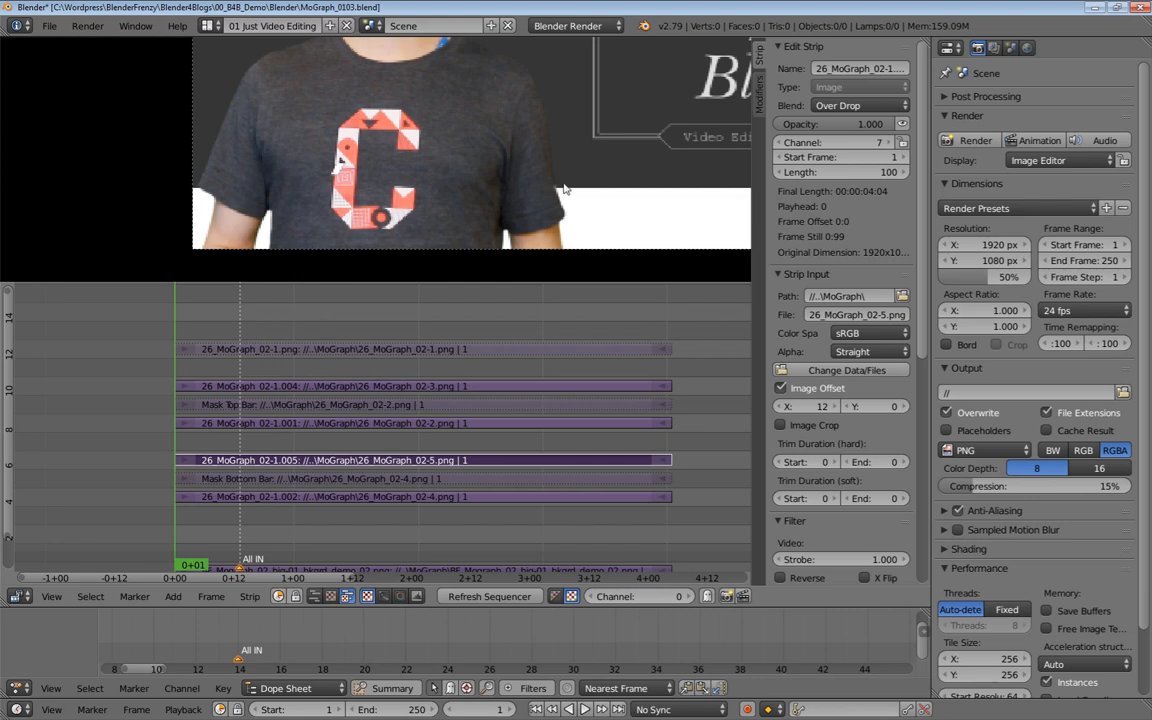
scroll(555, 264, "down", 2)
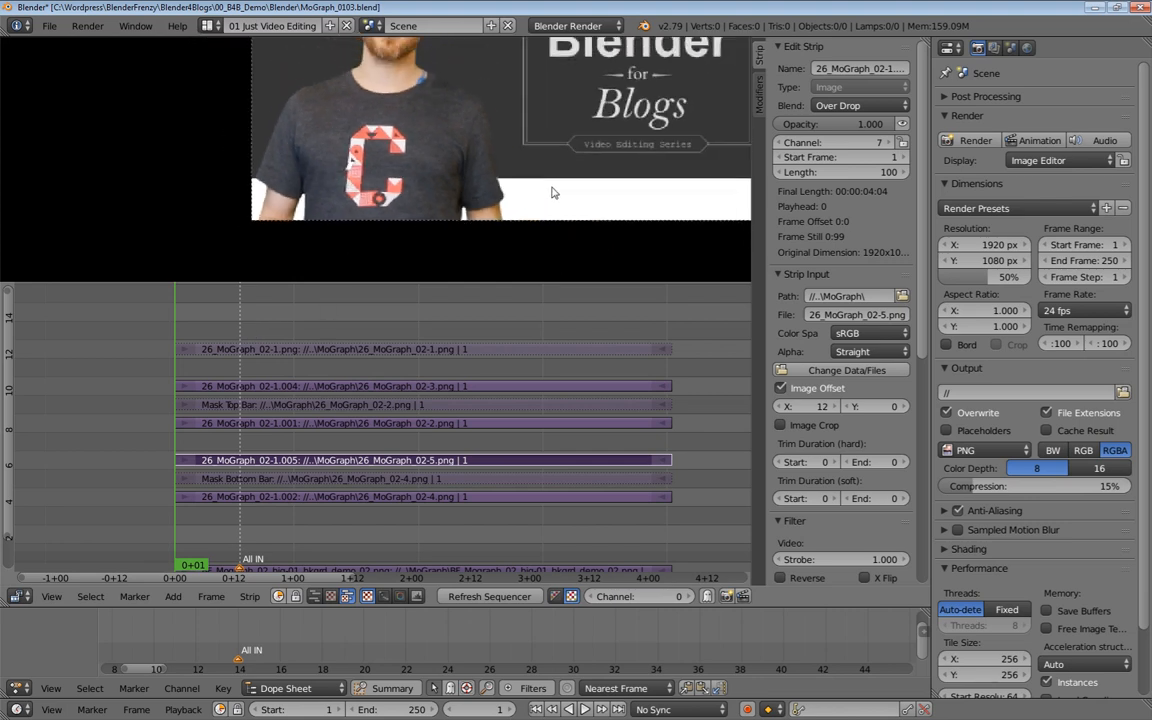
middle_click_drag(550, 190, 509, 232)
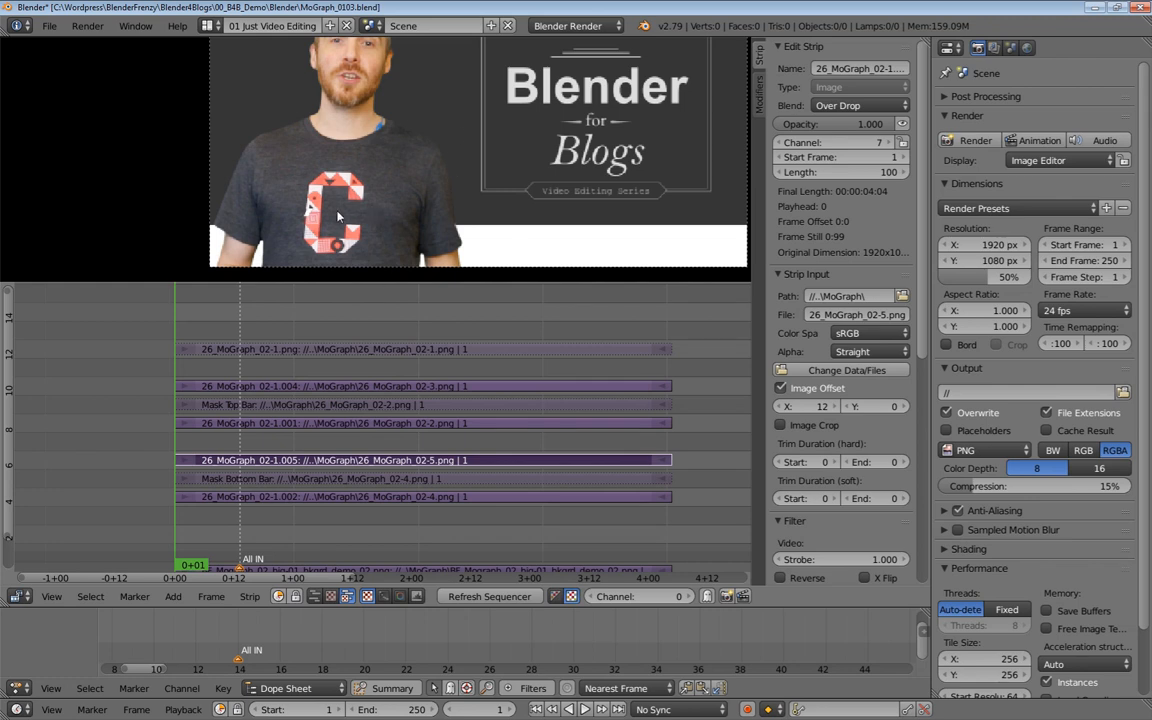
scroll(348, 206, "up", 1)
middle_click_drag(348, 206, 350, 196)
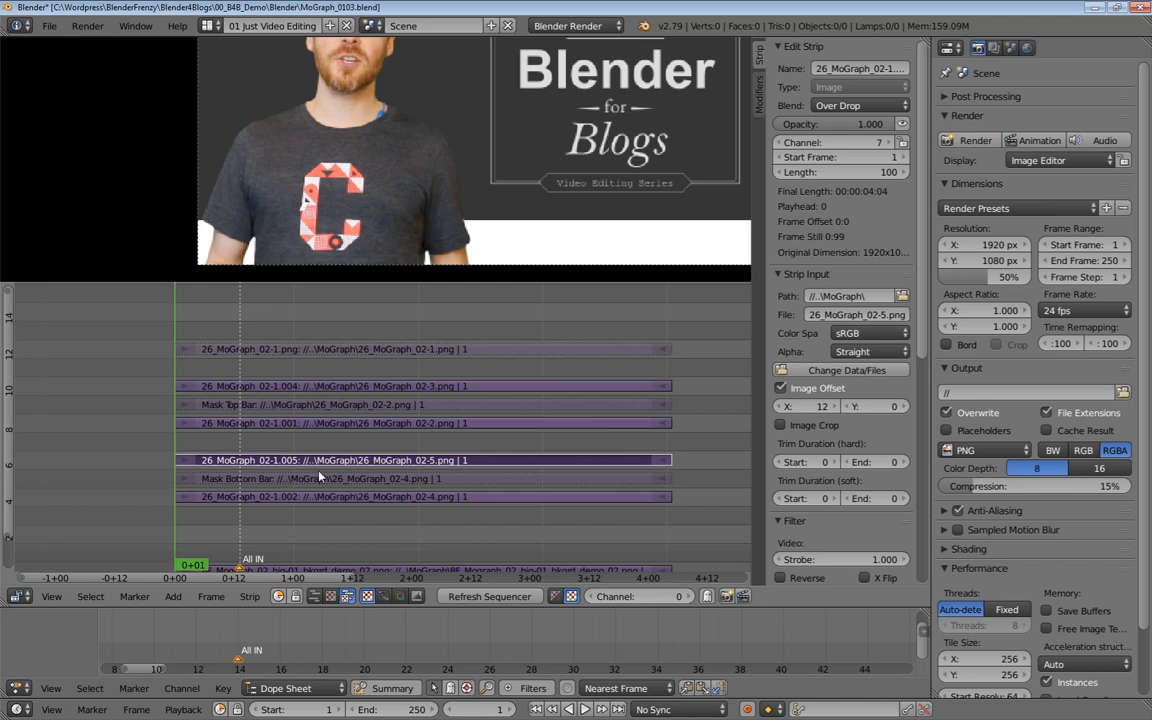
scroll(840, 300, "down", 10)
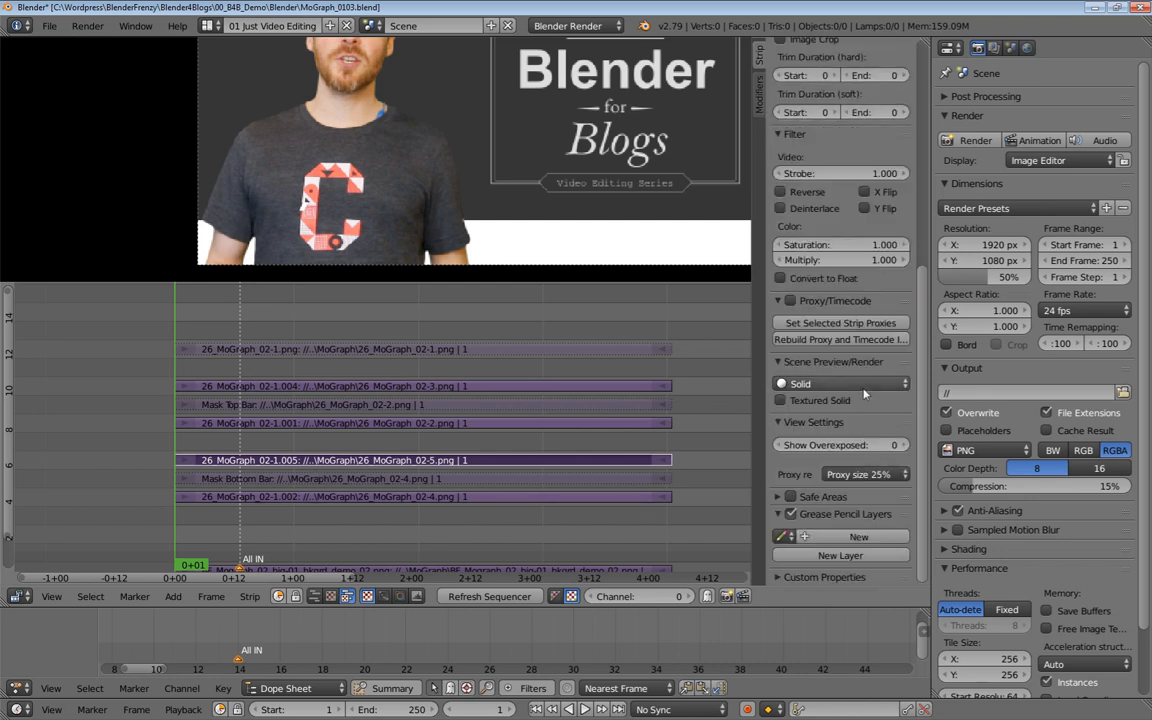
left_click(866, 474)
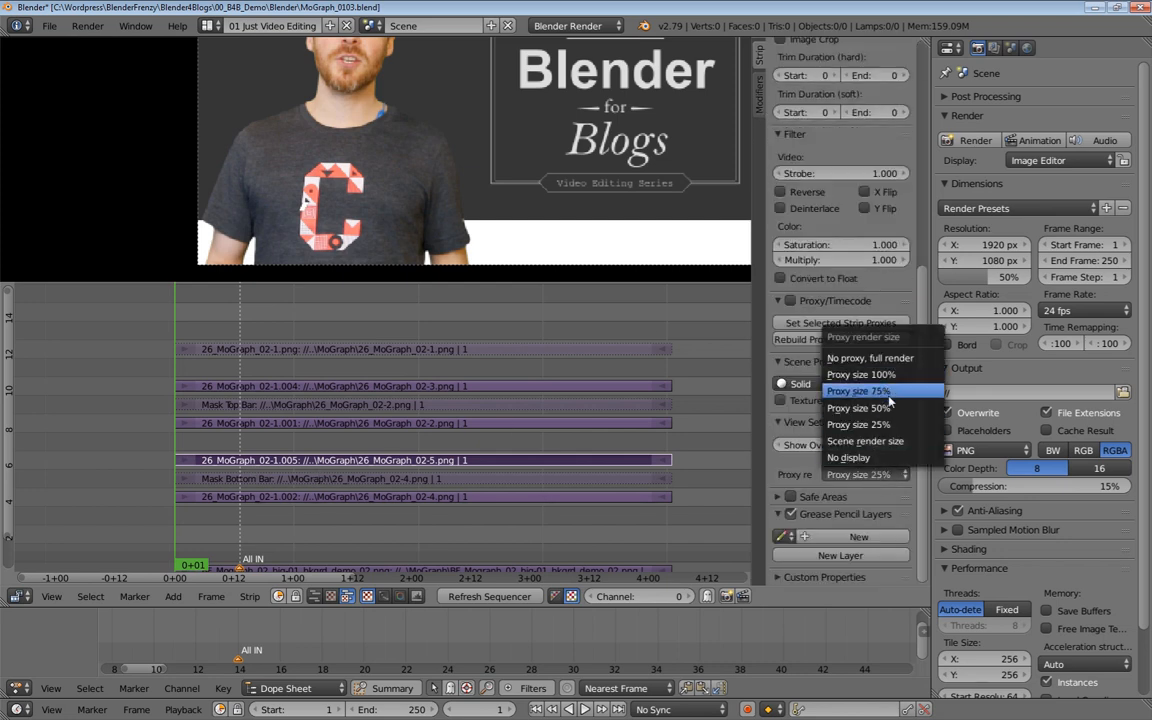
left_click(880, 428)
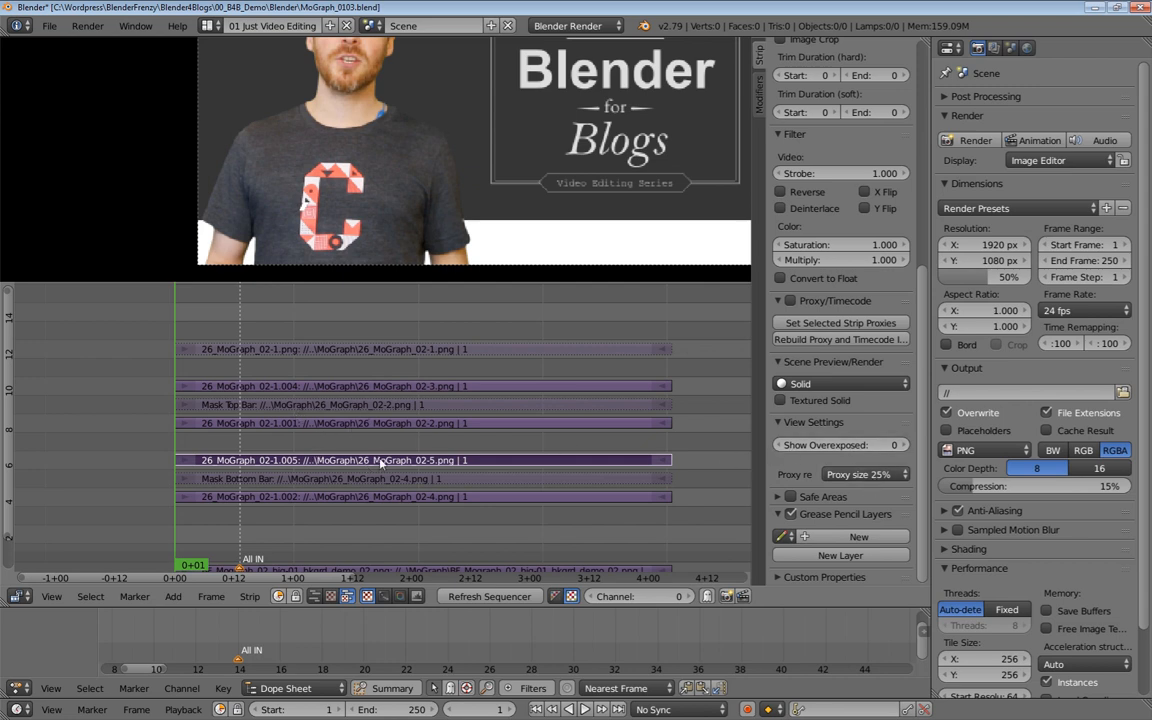
scroll(806, 158, "up", 10)
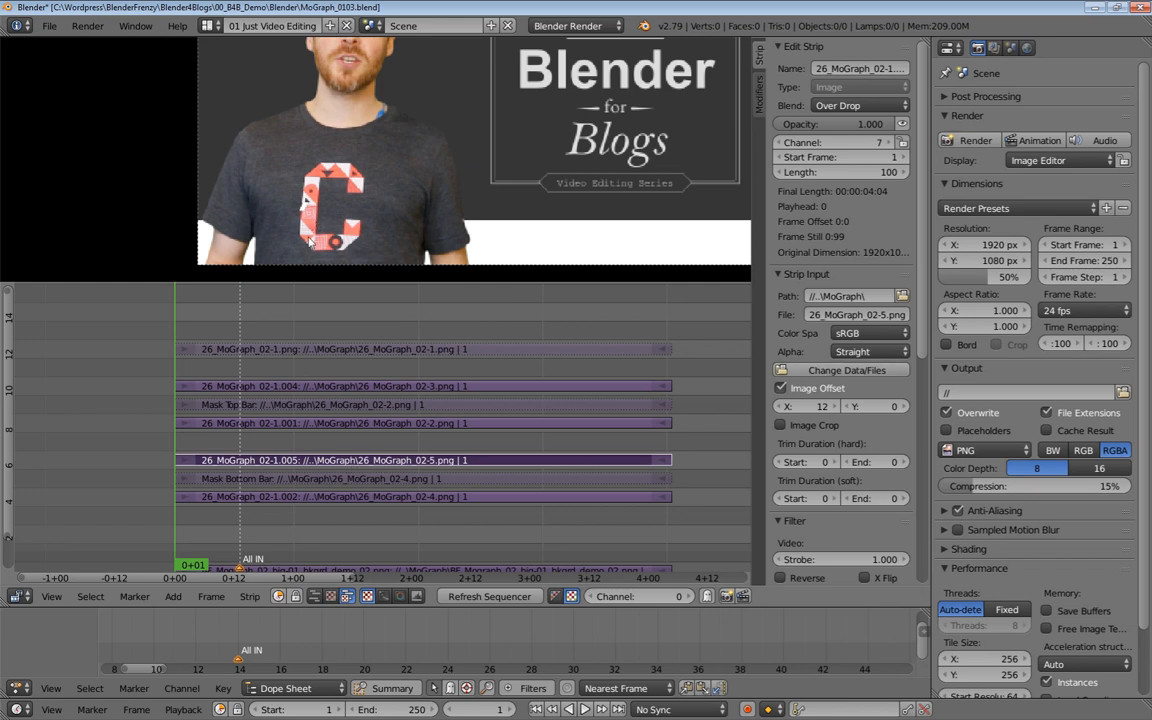
Select the website bar strip, go to the "All IN" marker and play back the highlight's sweep across the name bar
right_click(311, 498)
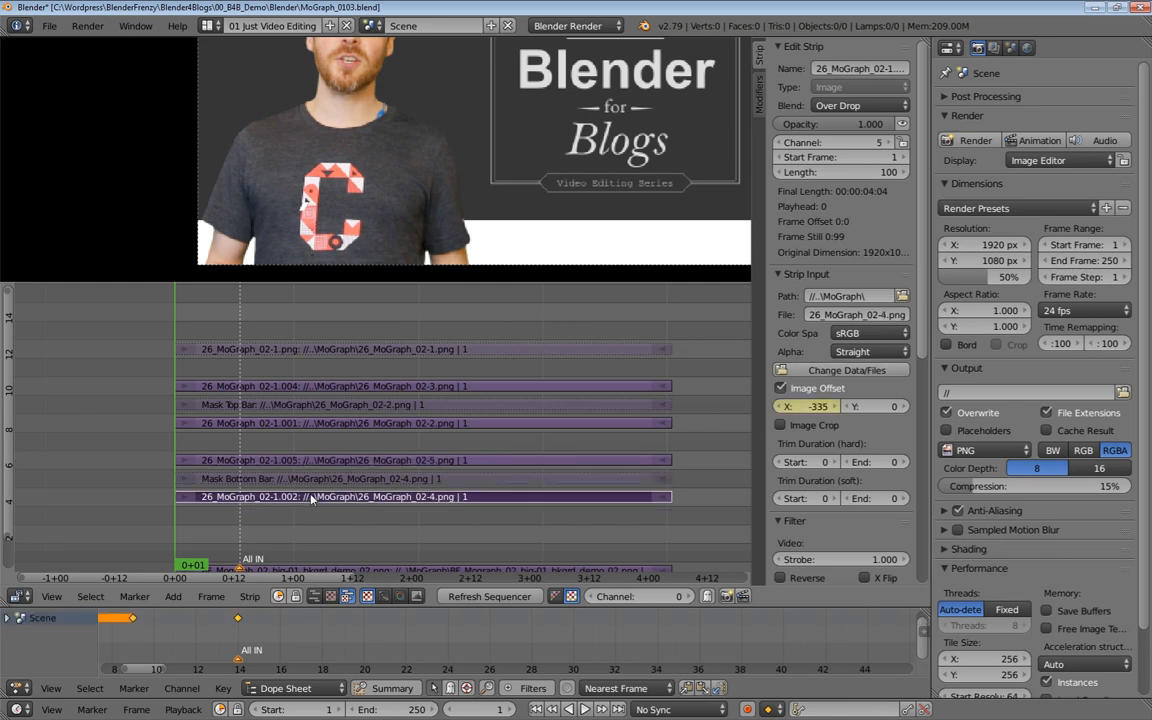
left_click(134, 596)
left_click(182, 465)
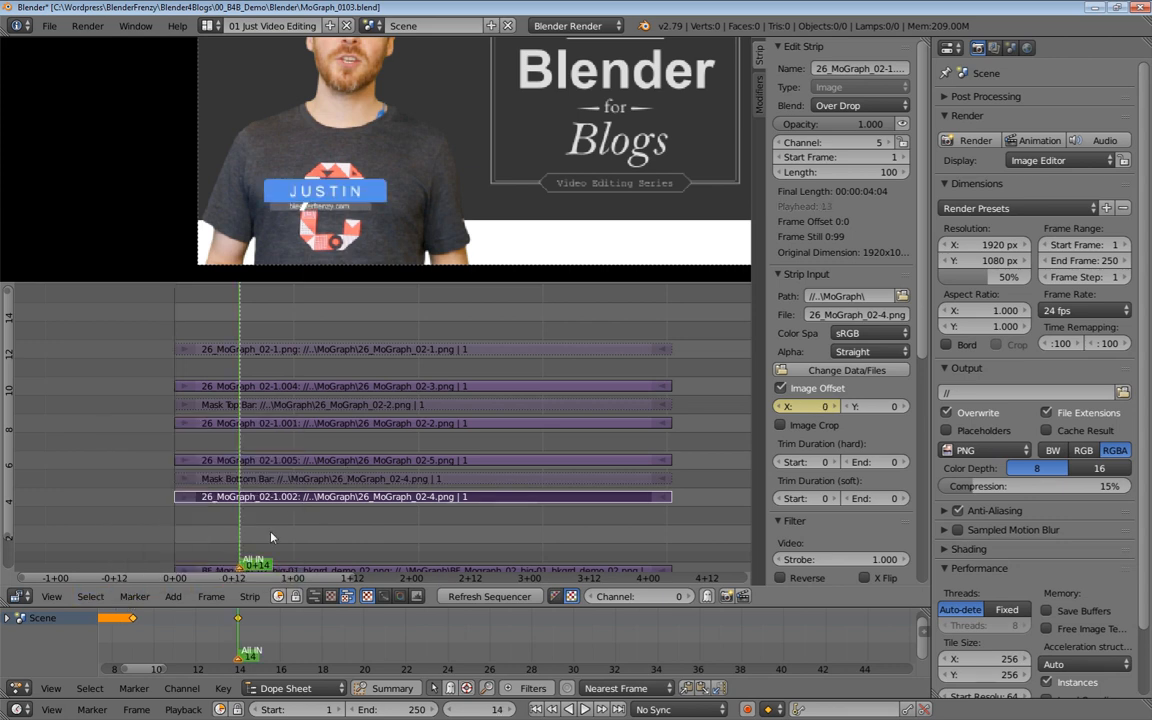
key("alt+a")
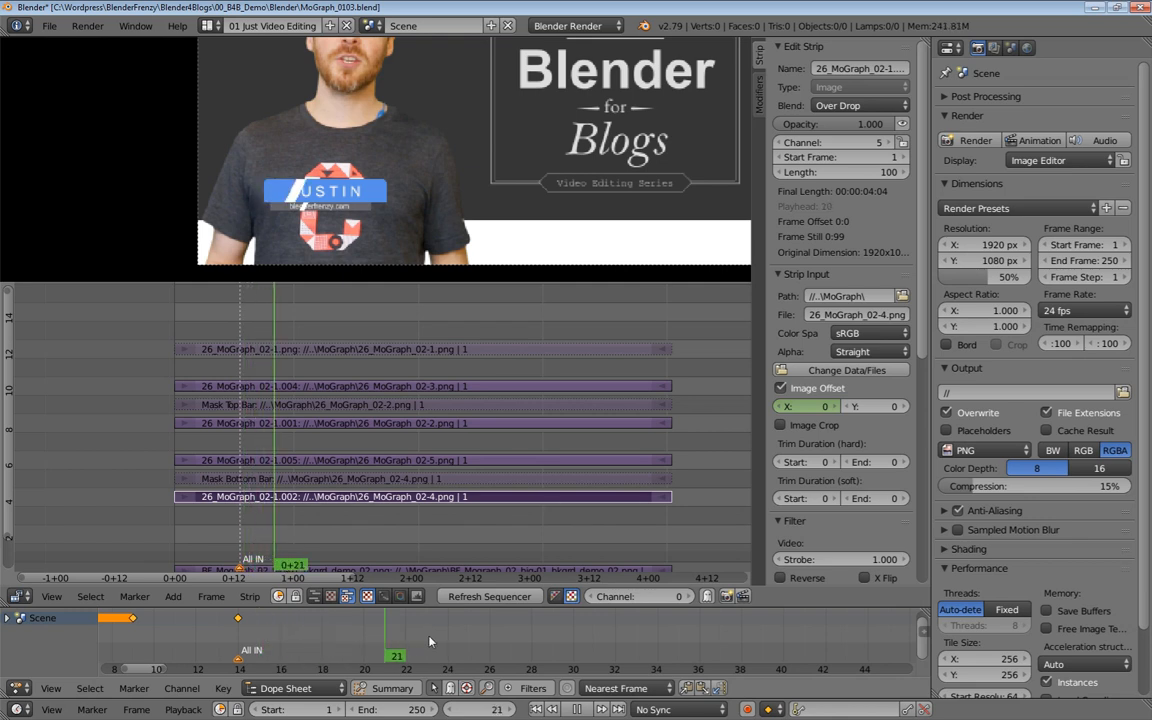
left_click_drag(597, 641, 413, 657)
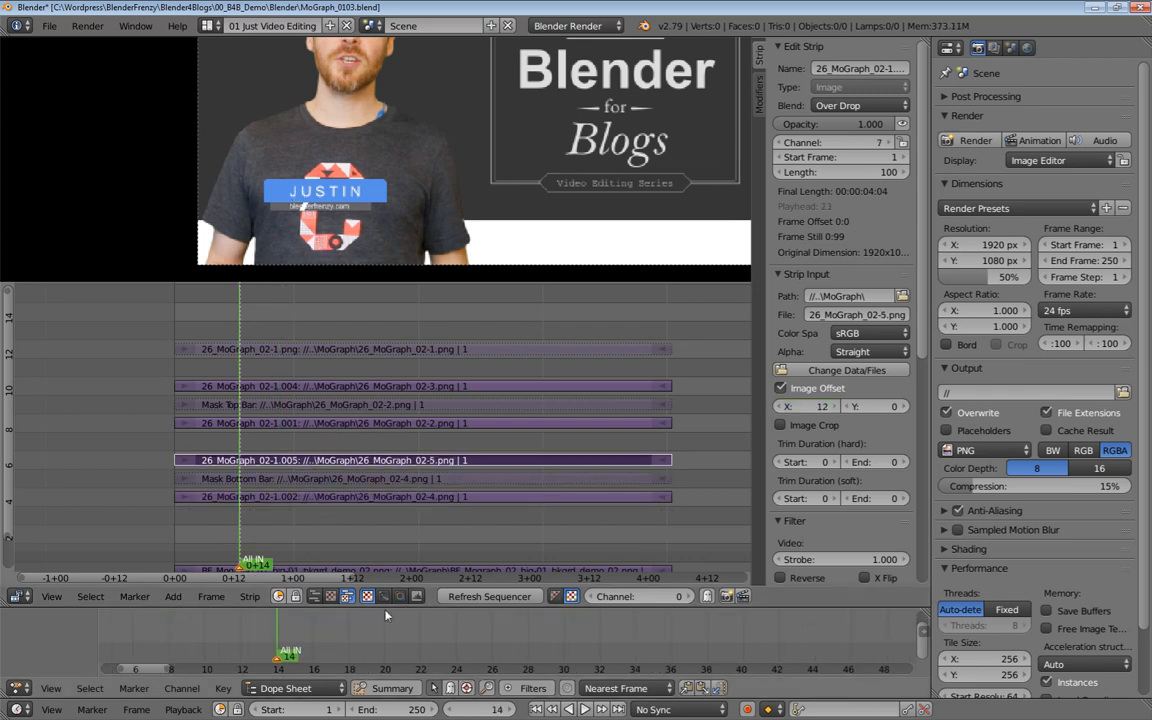
key("alt+a")
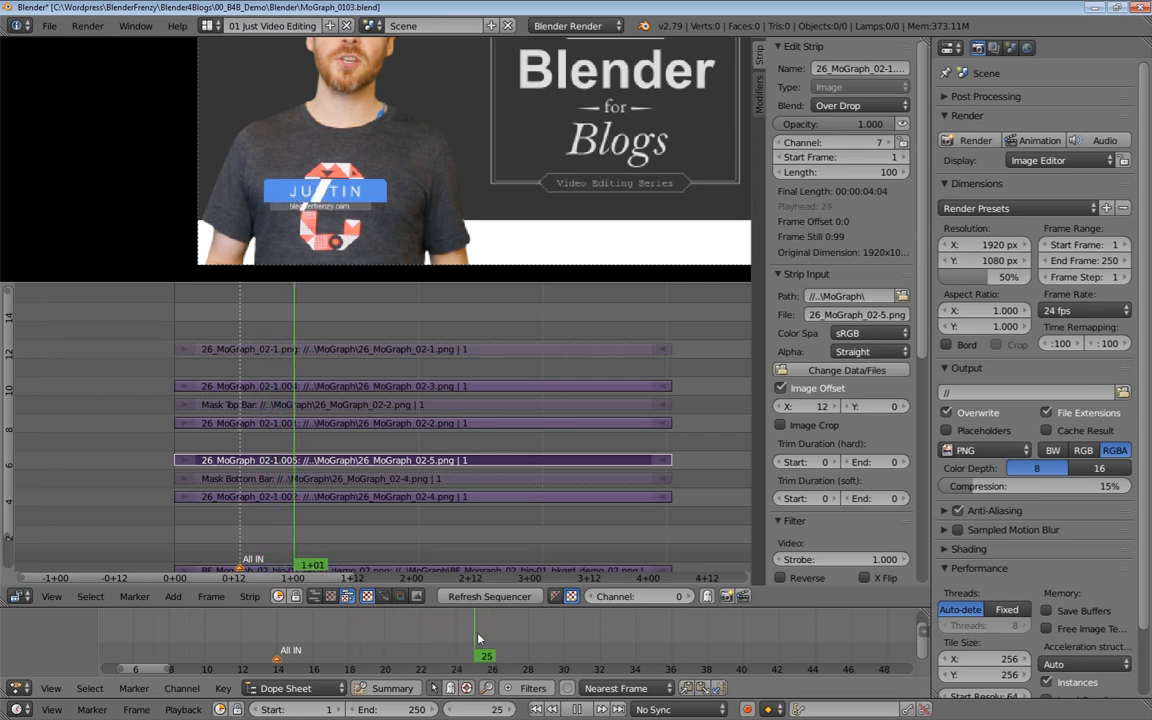
key("alt+a")
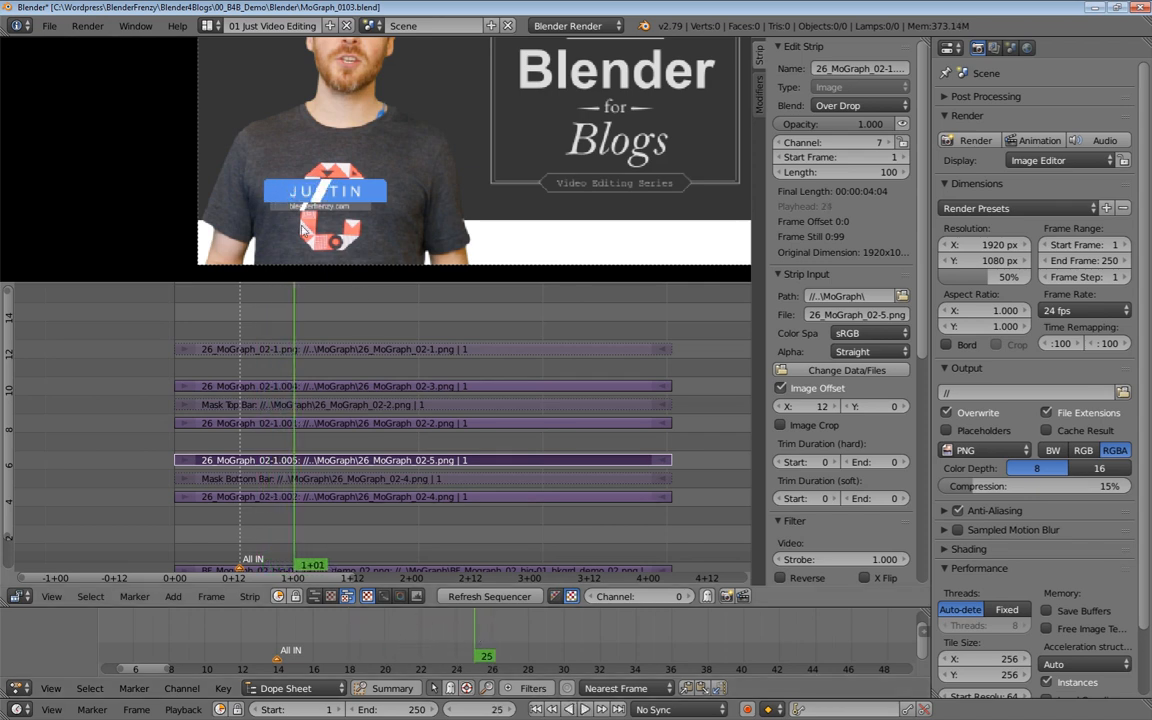
At frame 24, set the website bar highlight strip's image offset X to -125 and insert a keyframe
left_click(460, 638)
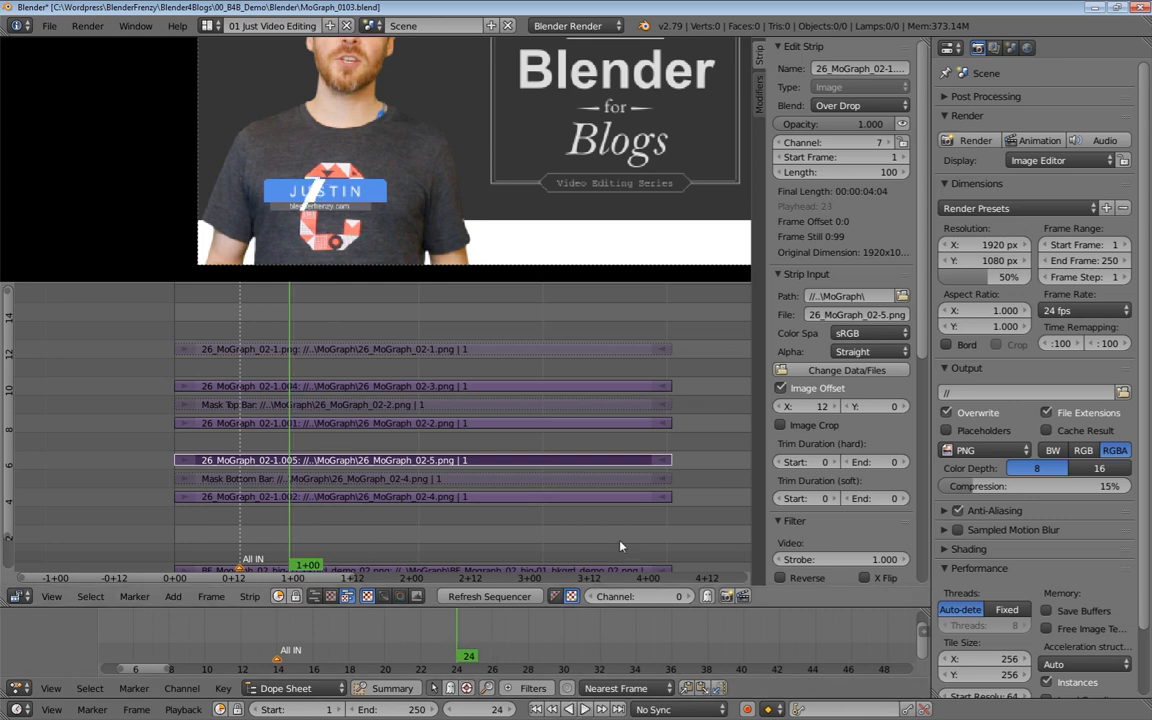
left_click_drag(826, 406, 818, 413)
scroll(348, 143, "up", 5)
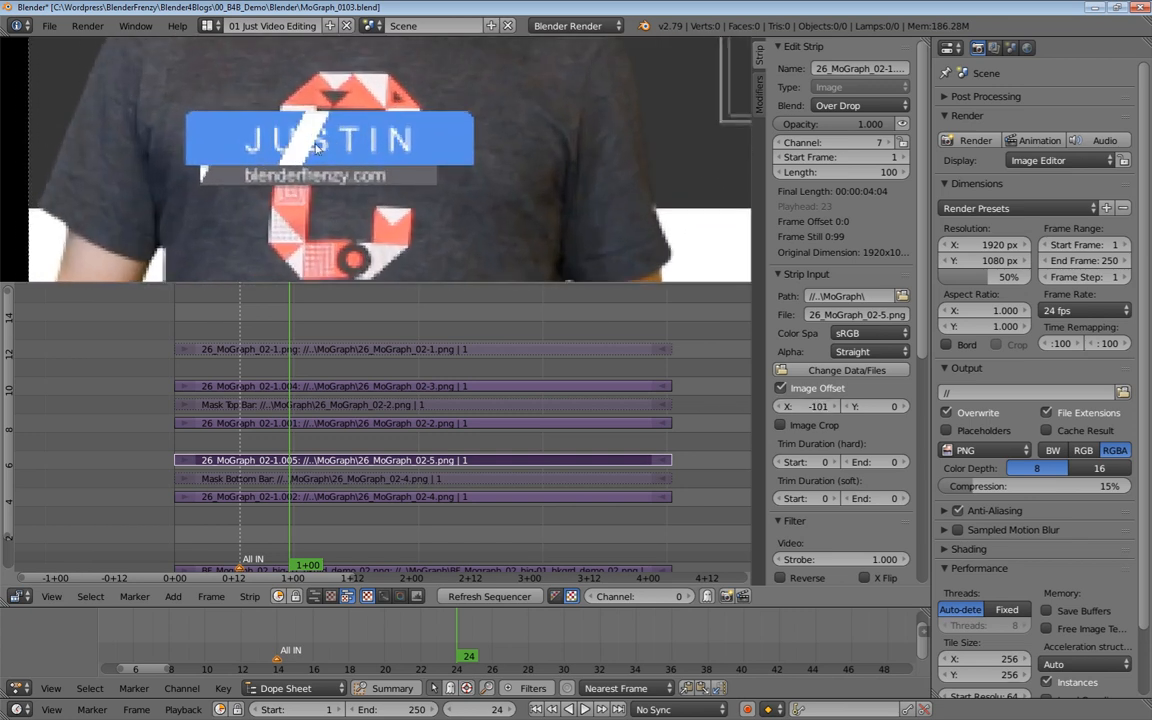
middle_click_drag(348, 143, 353, 145)
left_click_drag(807, 408, 818, 408)
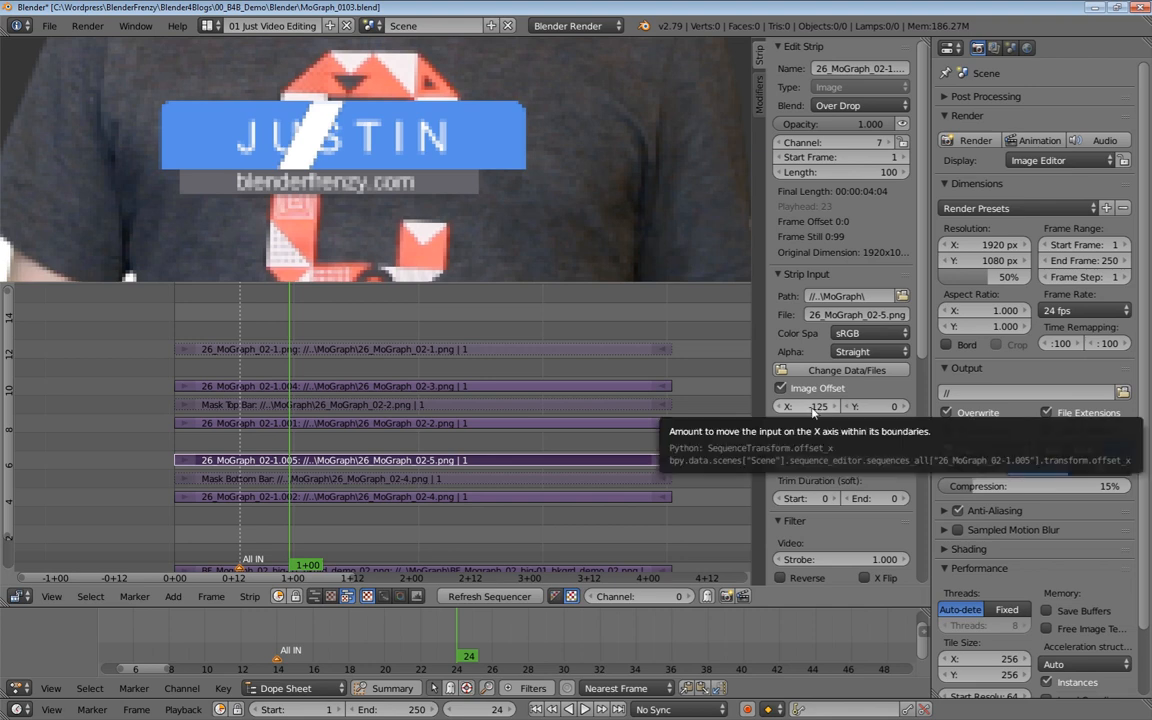
key("i")
Play and scrub between frames 24 and 38, and compare against the name bar highlight strip's keyframes
middle_click_drag(556, 630, 370, 620)
scroll(362, 645, "down", 3)
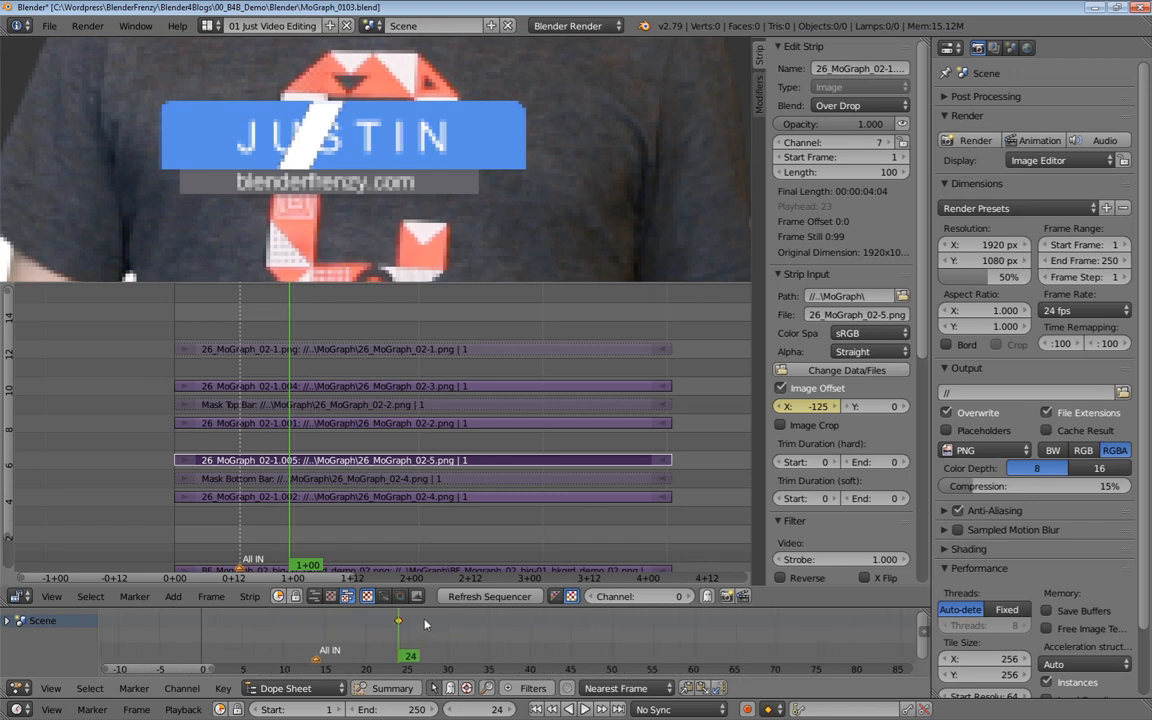
key("alt+a")
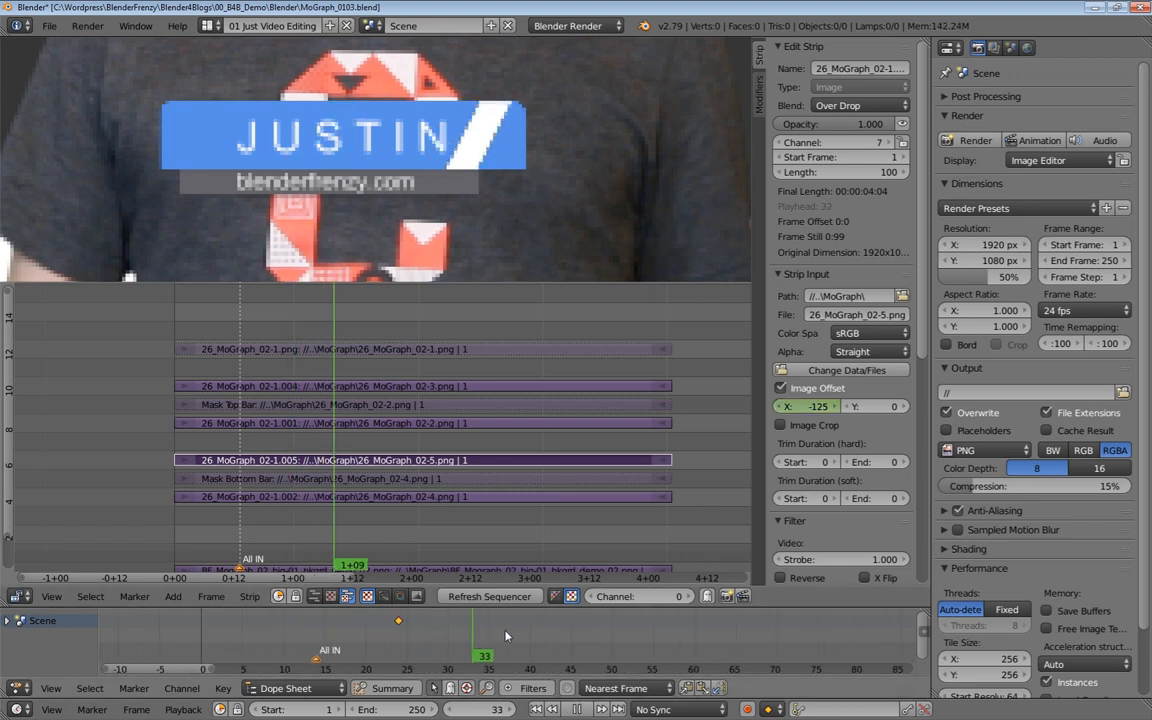
left_click_drag(504, 631, 402, 643)
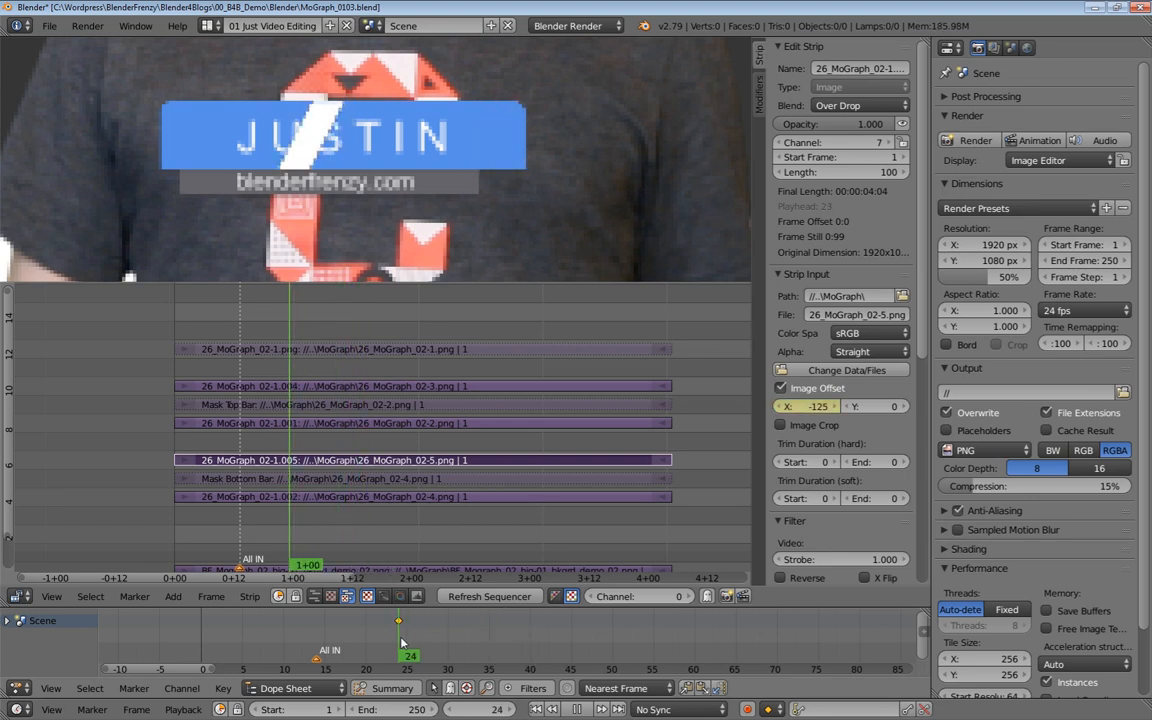
mouse_move(402, 643)
left_mouse_down()
mouse_move(315, 641)
mouse_move(515, 644)
left_mouse_up()
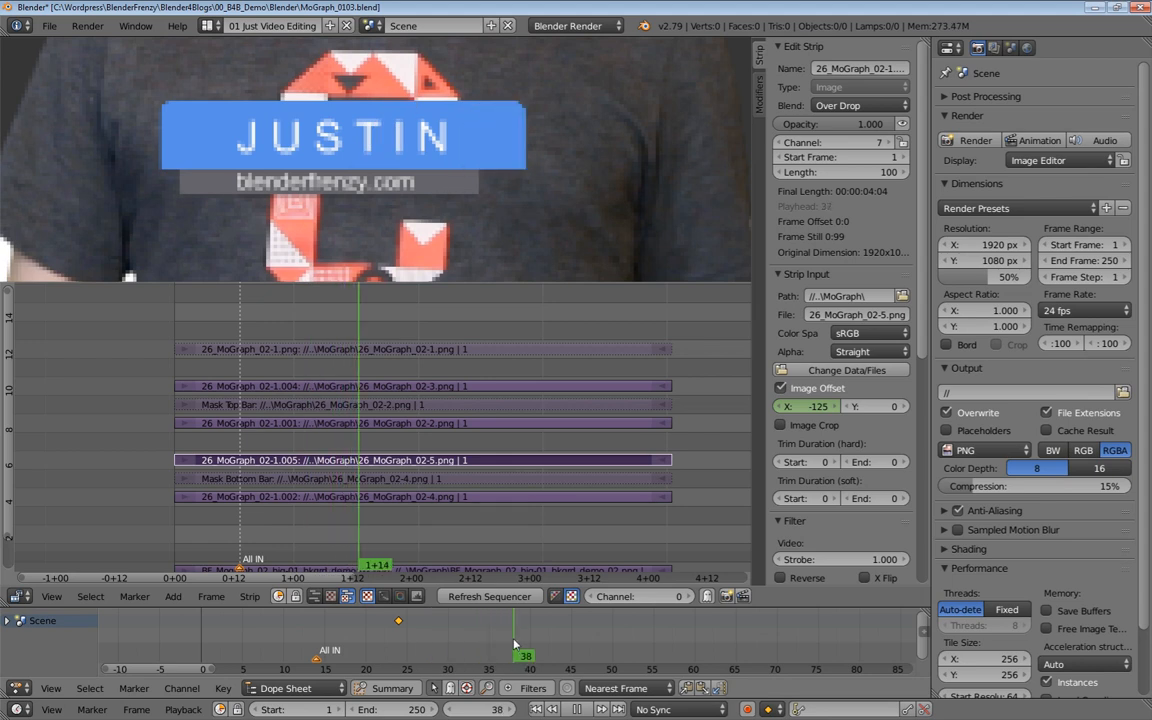
left_click_drag(514, 645, 514, 645)
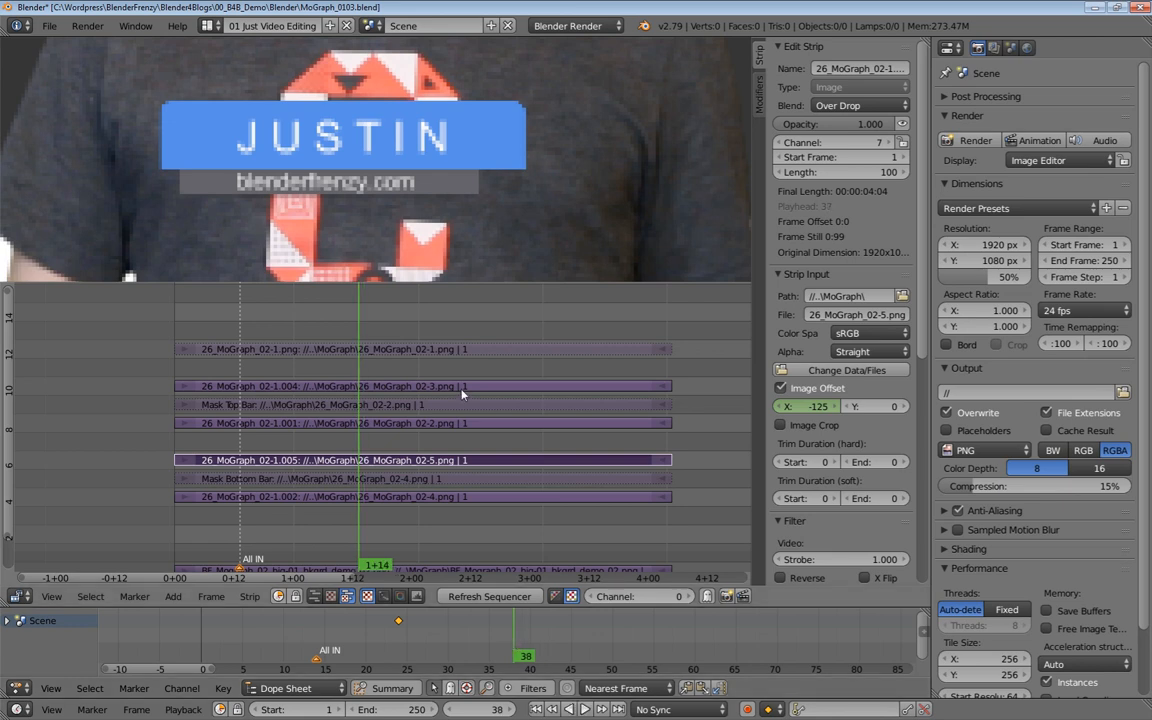
right_click(463, 394)
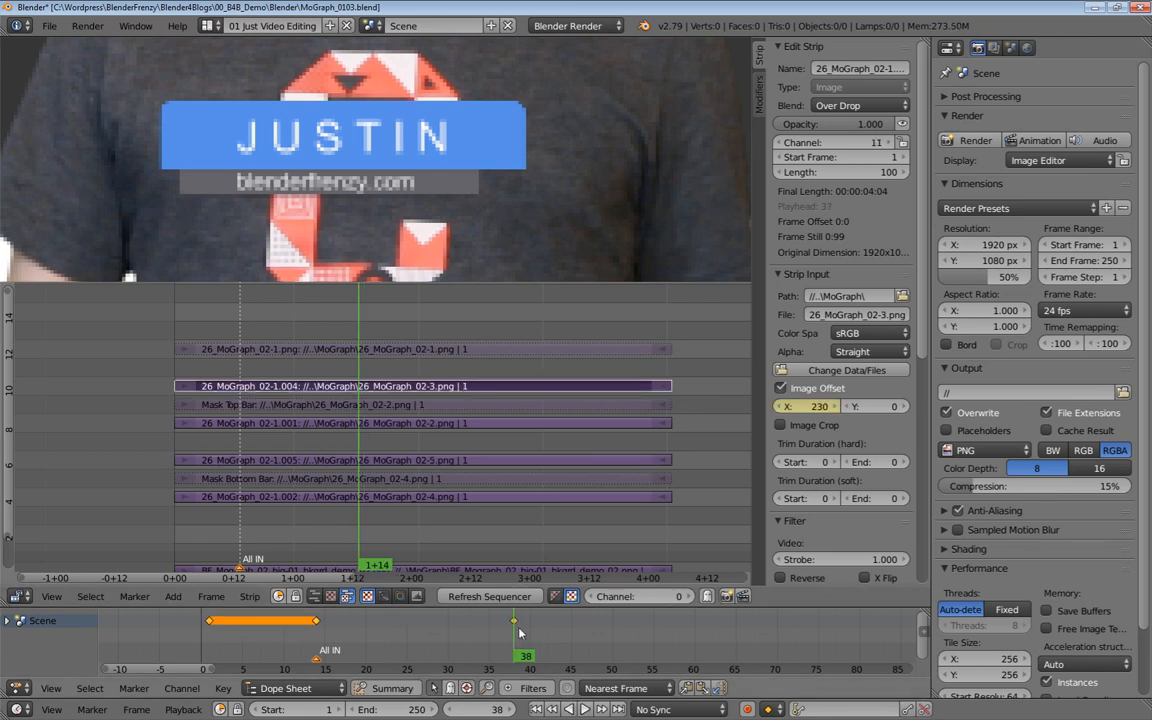
Go to frame 48 and set the website bar highlight strip's image offset X to 257
left_click_drag(523, 638, 597, 637)
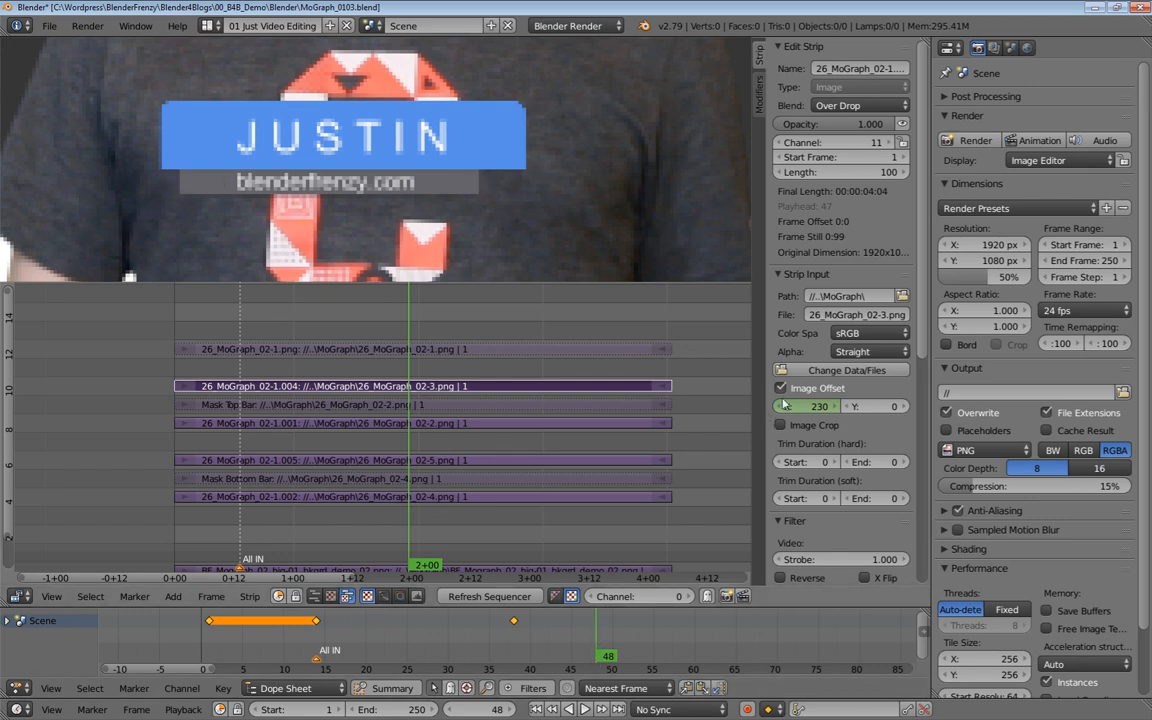
left_click_drag(806, 407, 900, 407)
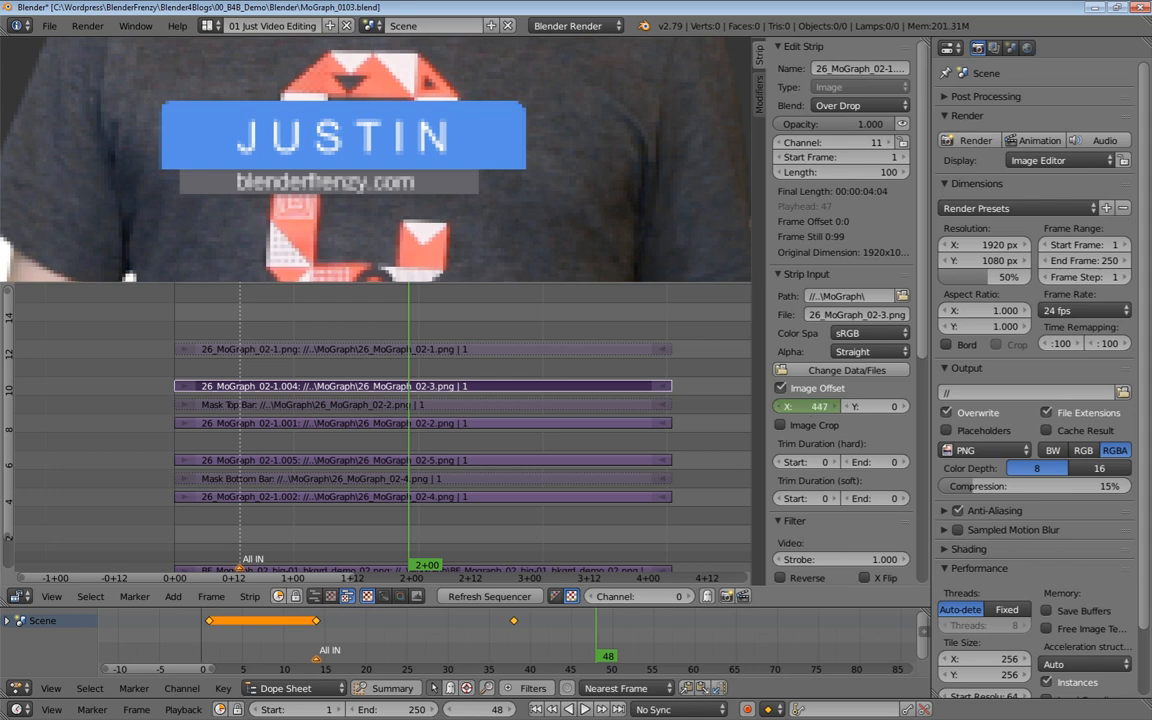
key("Escape")
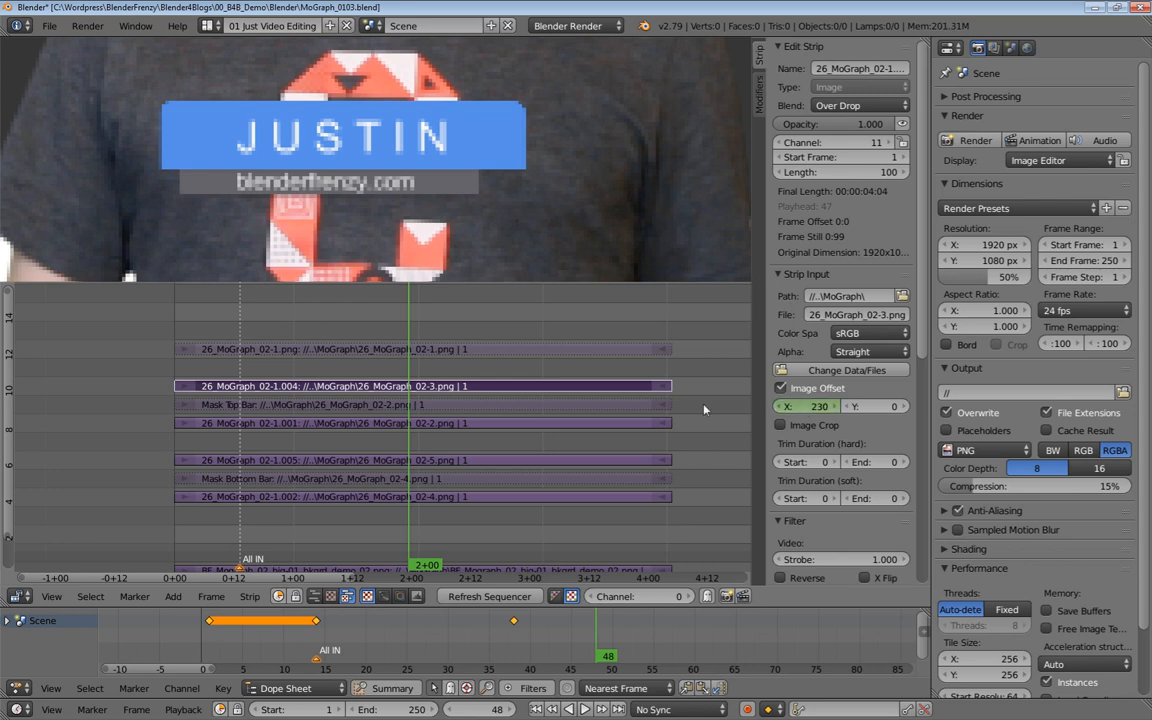
right_click(442, 459)
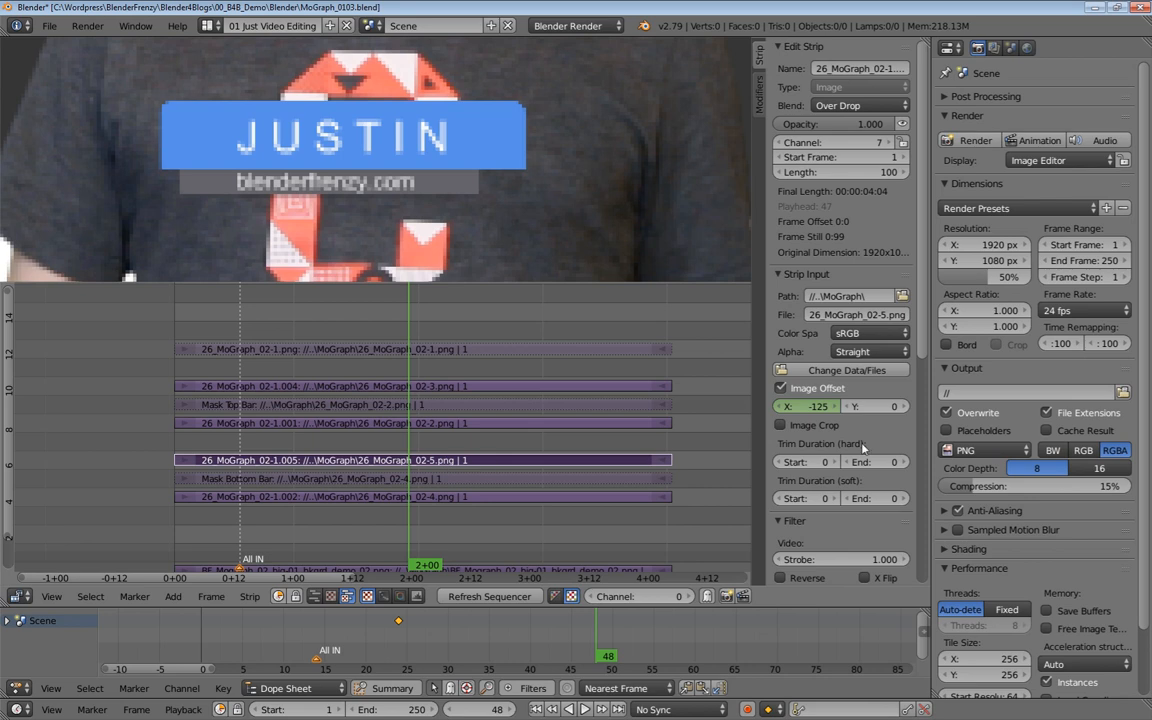
left_click_drag(812, 407, 1141, 407)
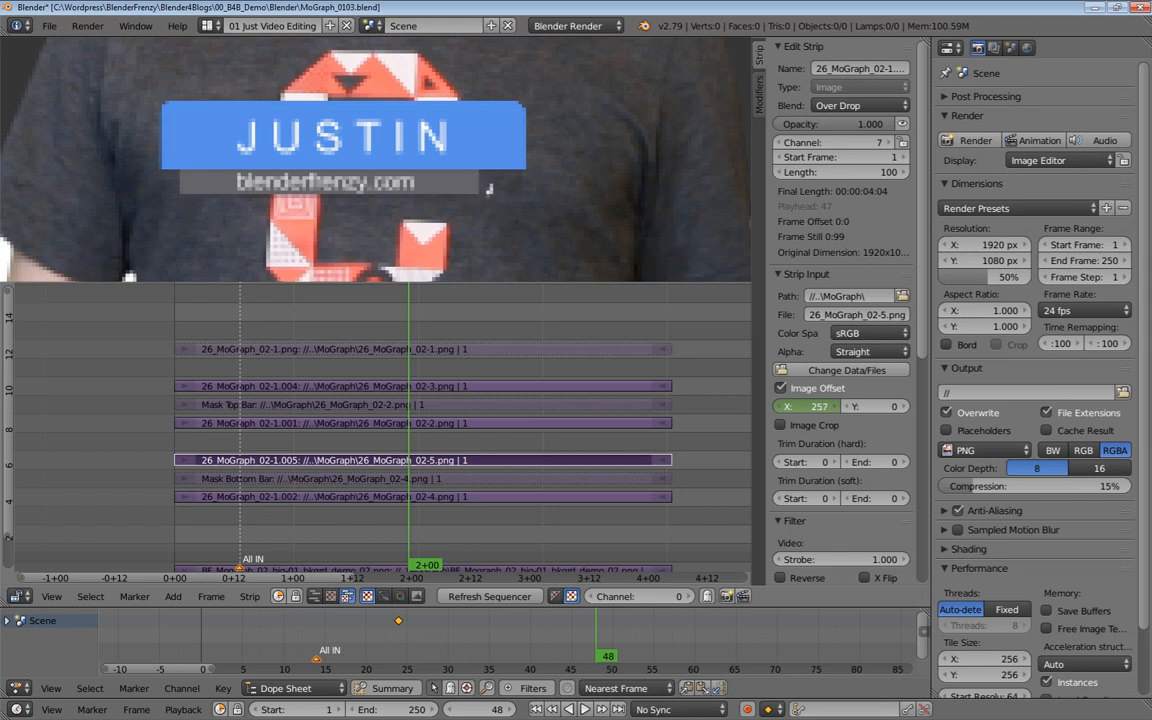
Set the preview's proxy render size to 75%
scroll(857, 494, "down", 10)
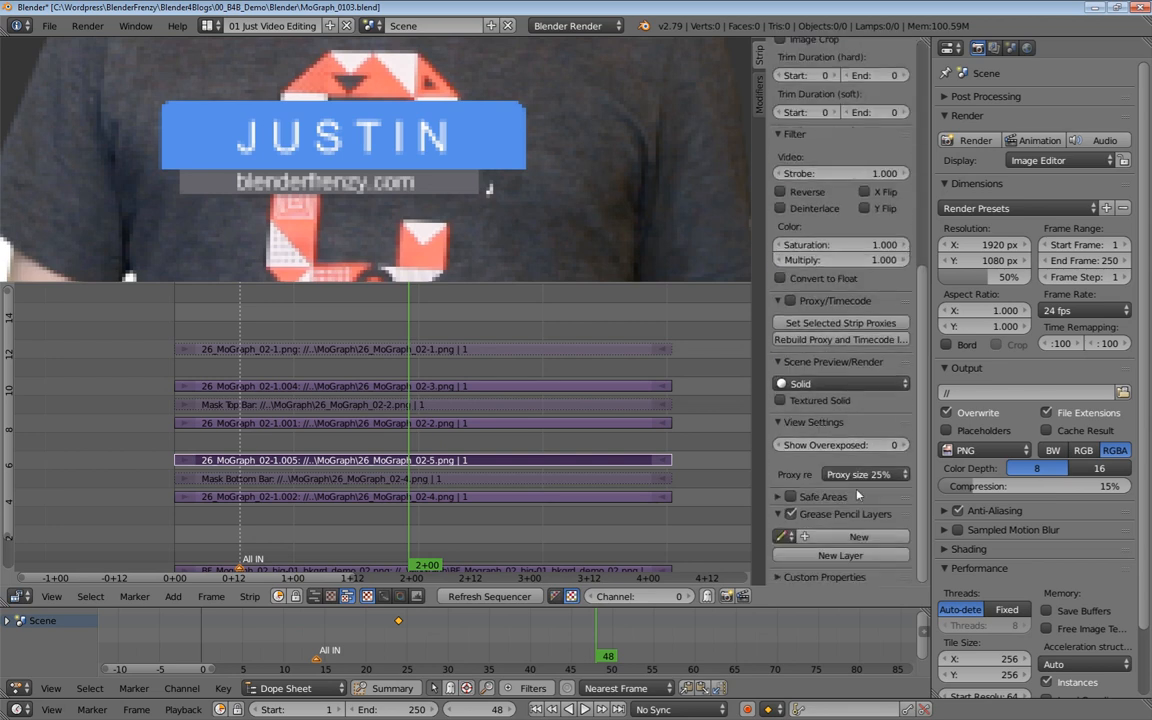
left_click(862, 474)
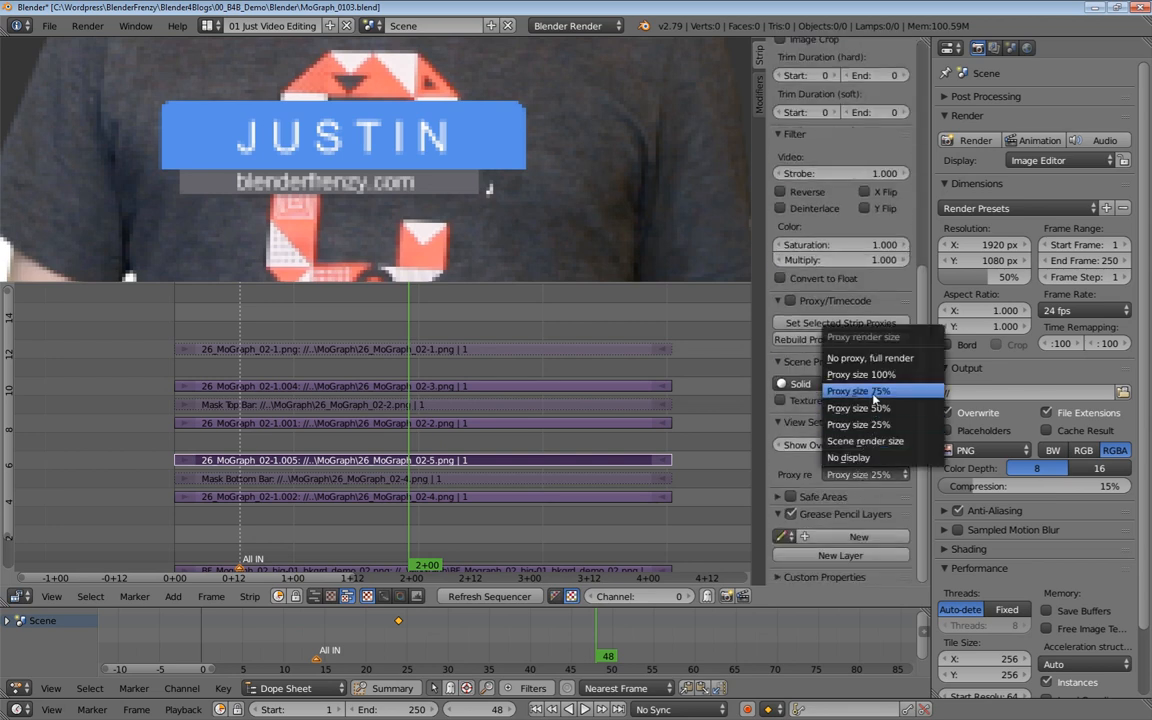
left_click(858, 391)
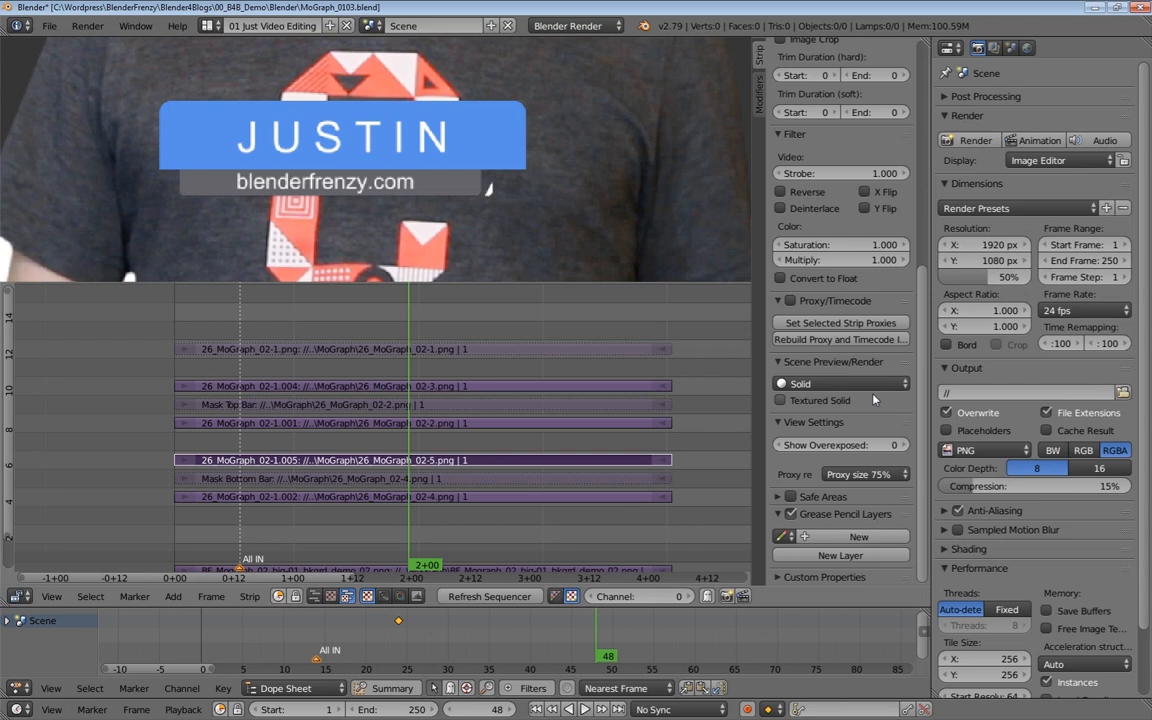
Select the website bar strip, check its image offset and step through the frames around frame 48 to examine the bar's edge
left_click(468, 497)
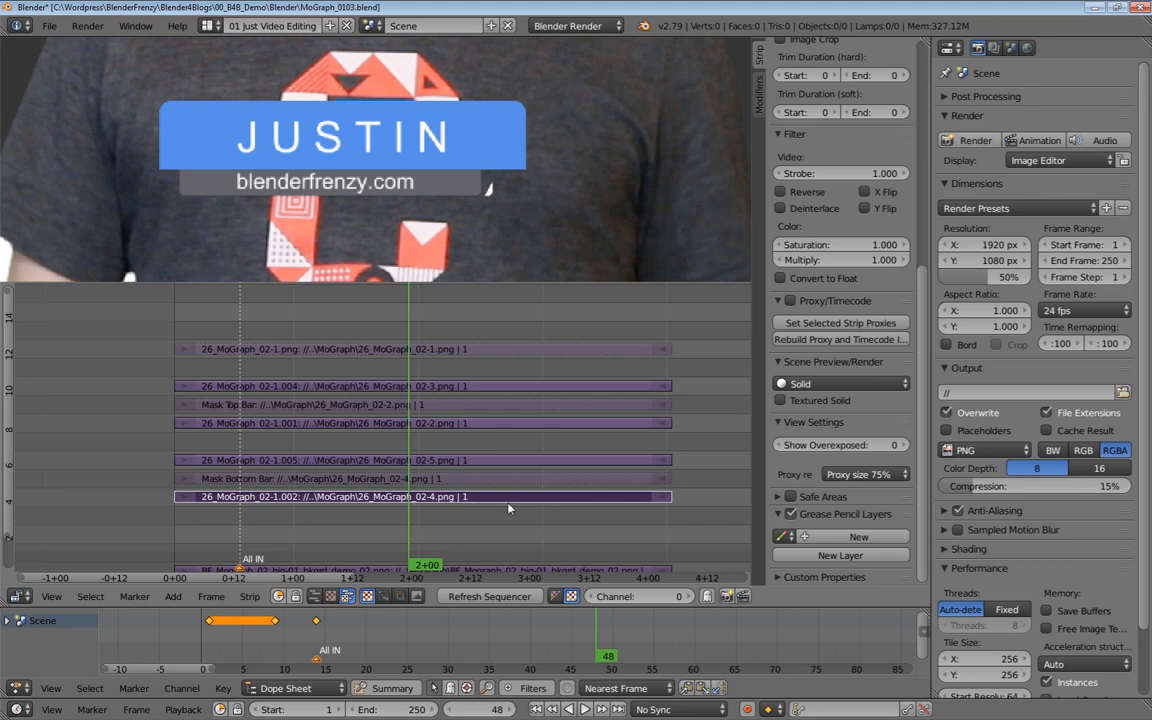
scroll(800, 300, "up", 8)
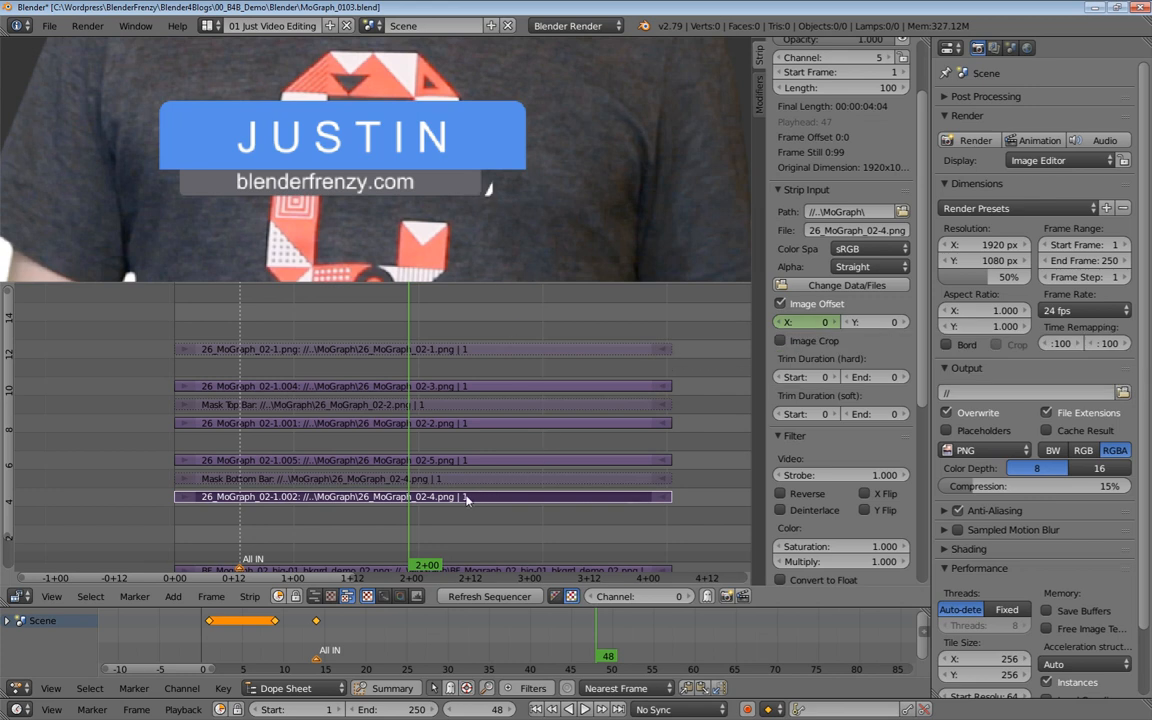
key("Left")
key("Left")
key("Left")
key("Left")
key("Right")
key("Right")
key("Right")
key("Right")
key("Right")
key("Right")
key("Right")
Set the Mask Bottom Bar strip's image offset X to 0 and scrub back to just after the "All IN" marker
left_click(406, 483)
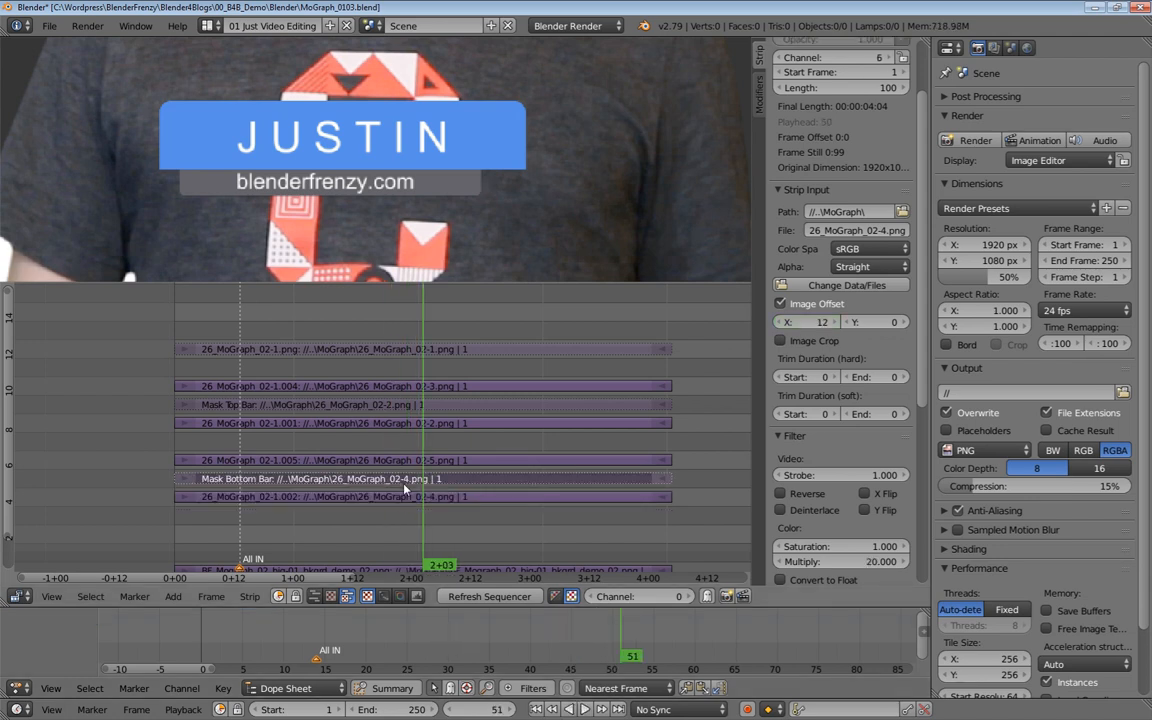
left_click(821, 325)
type("0")
key("Return")
left_click_drag(425, 640, 334, 644)
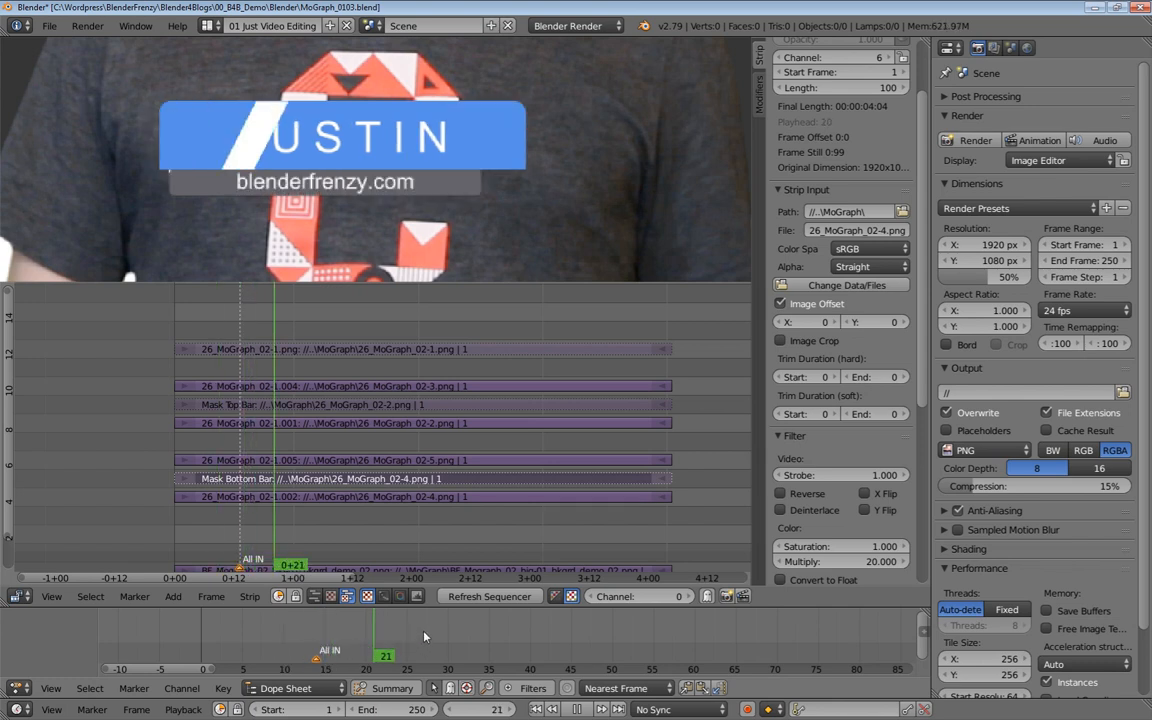
Set the website bar highlight strip's image offset X to -130 on its keyframe at frame 24
key("alt+a")
right_click(415, 463)
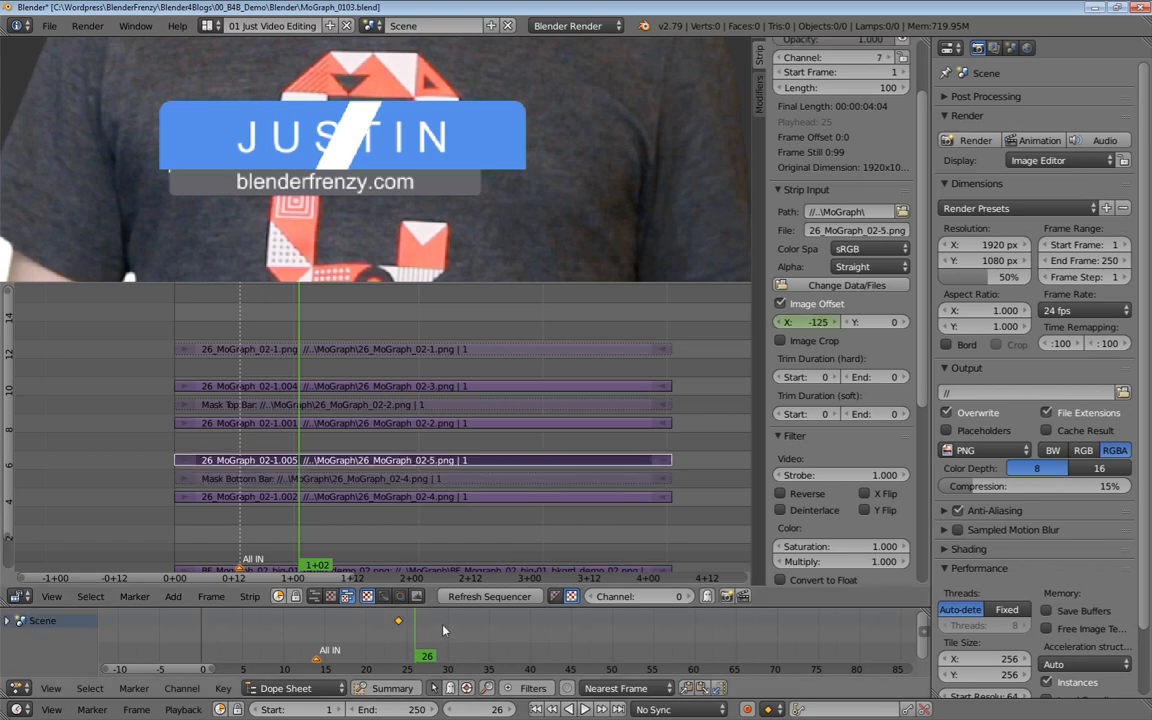
left_click_drag(418, 640, 398, 641)
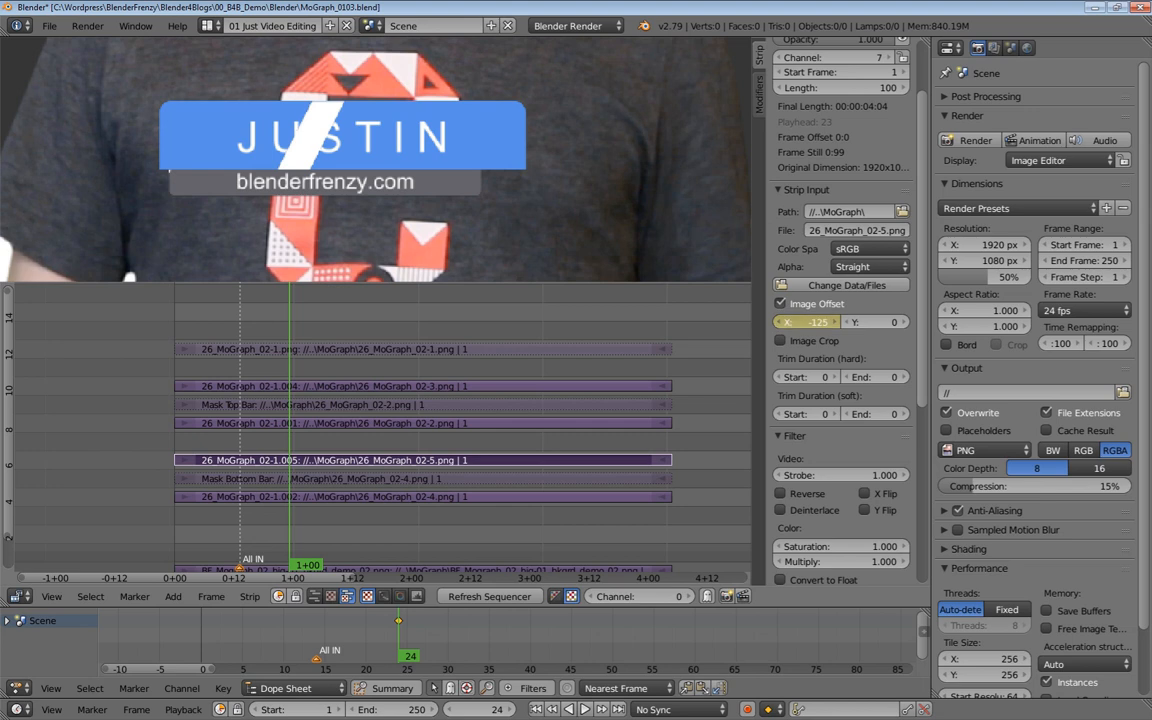
left_click_drag(808, 322, 806, 322)
left_click(821, 320)
type("-130")
key("Return")
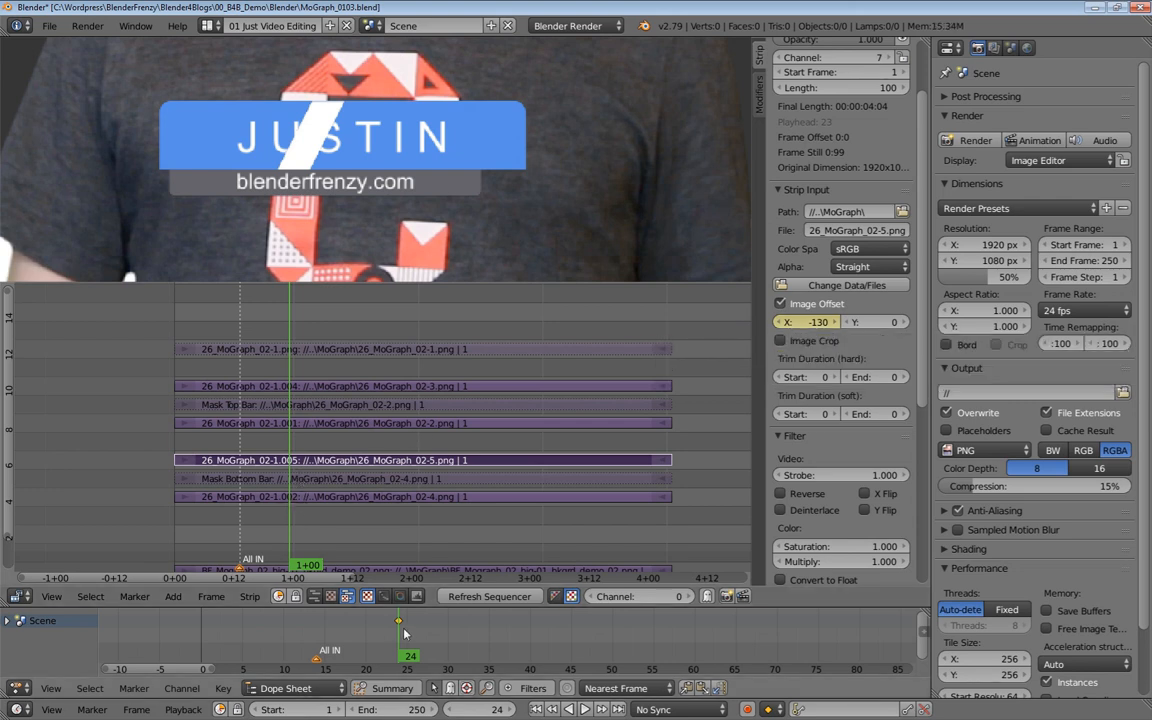
Scrub through the name bar's highlight sweep, check that highlight strip's keyframe at frame 38, and go to frame 48
key("alt+a")
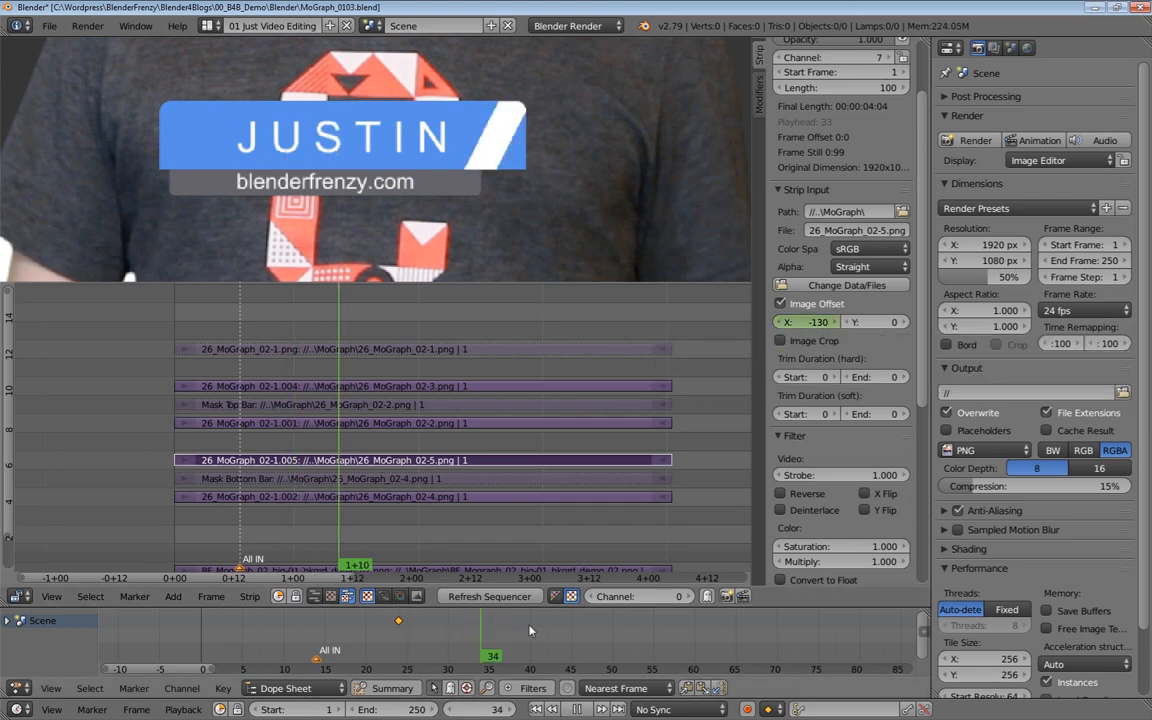
left_click_drag(531, 630, 521, 630)
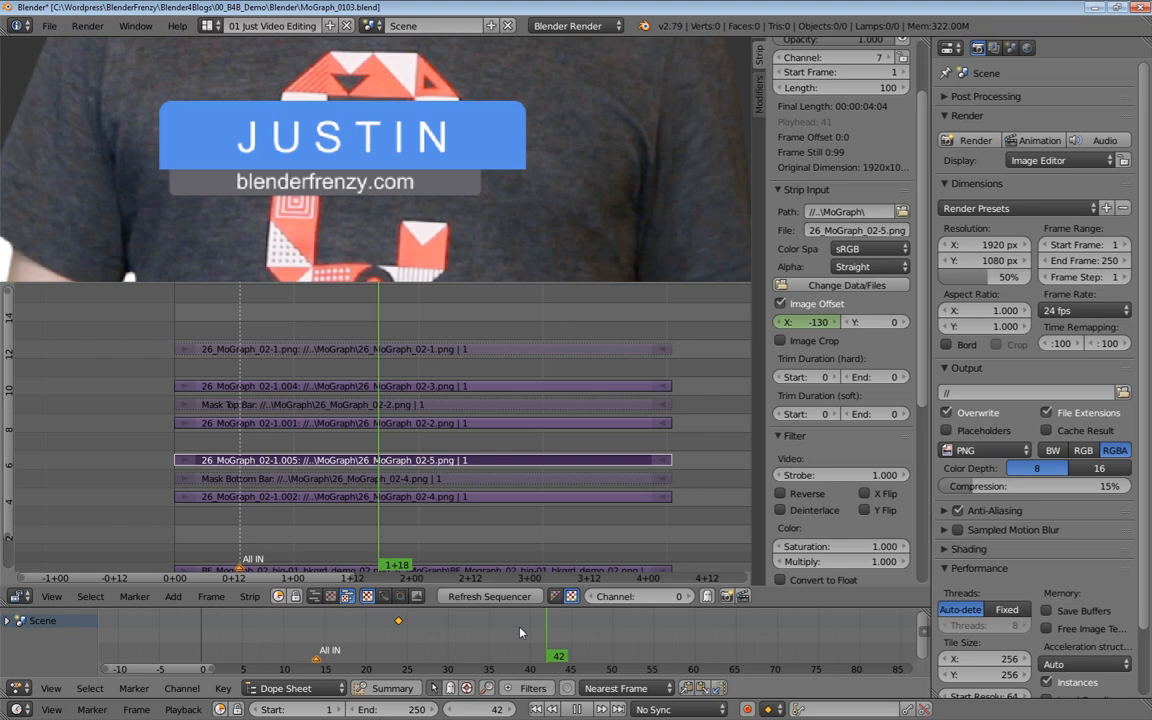
right_click(440, 387)
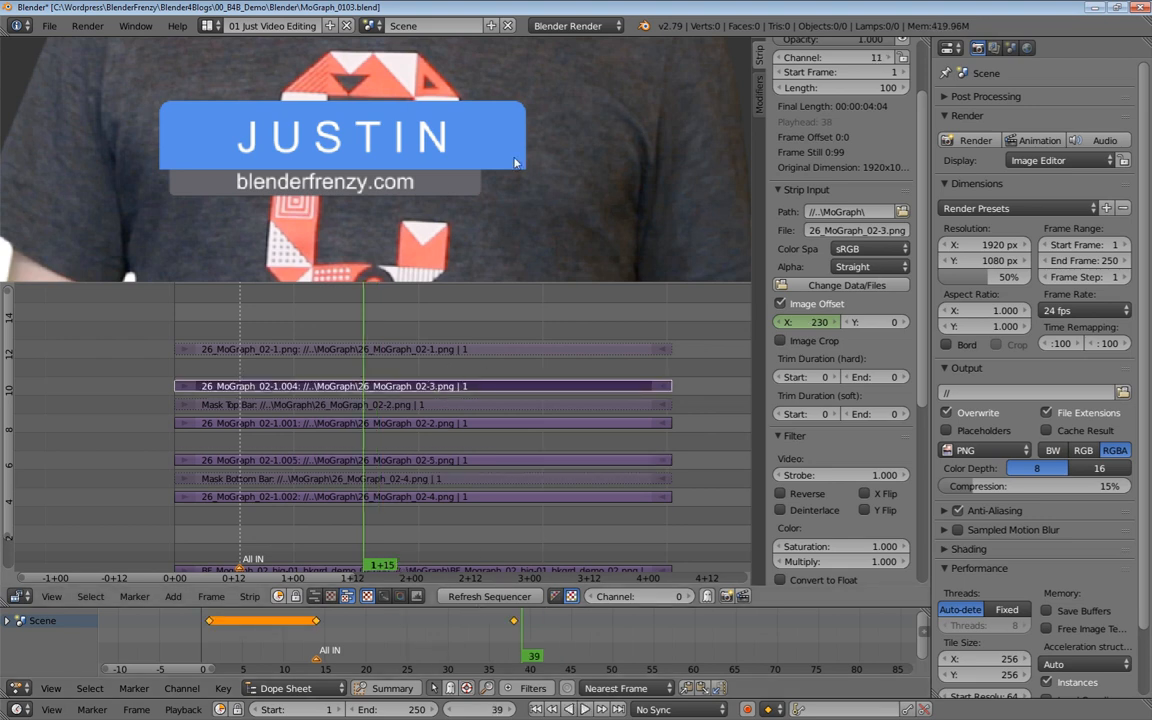
left_click(514, 630)
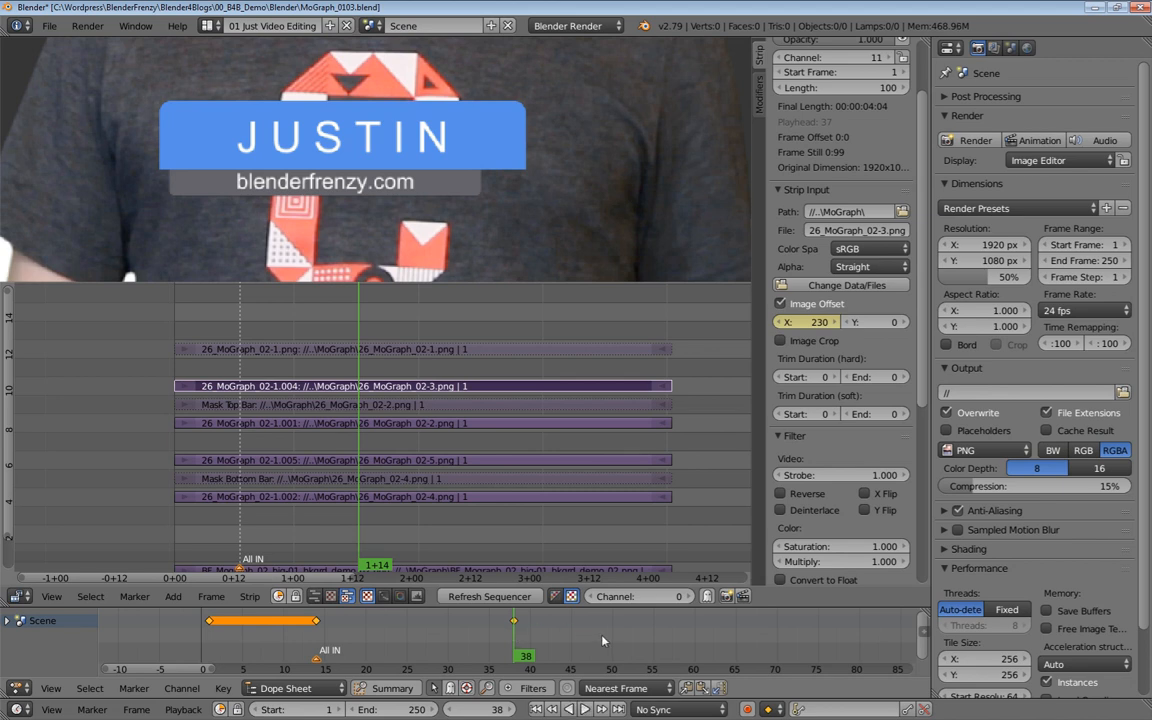
key("alt+a")
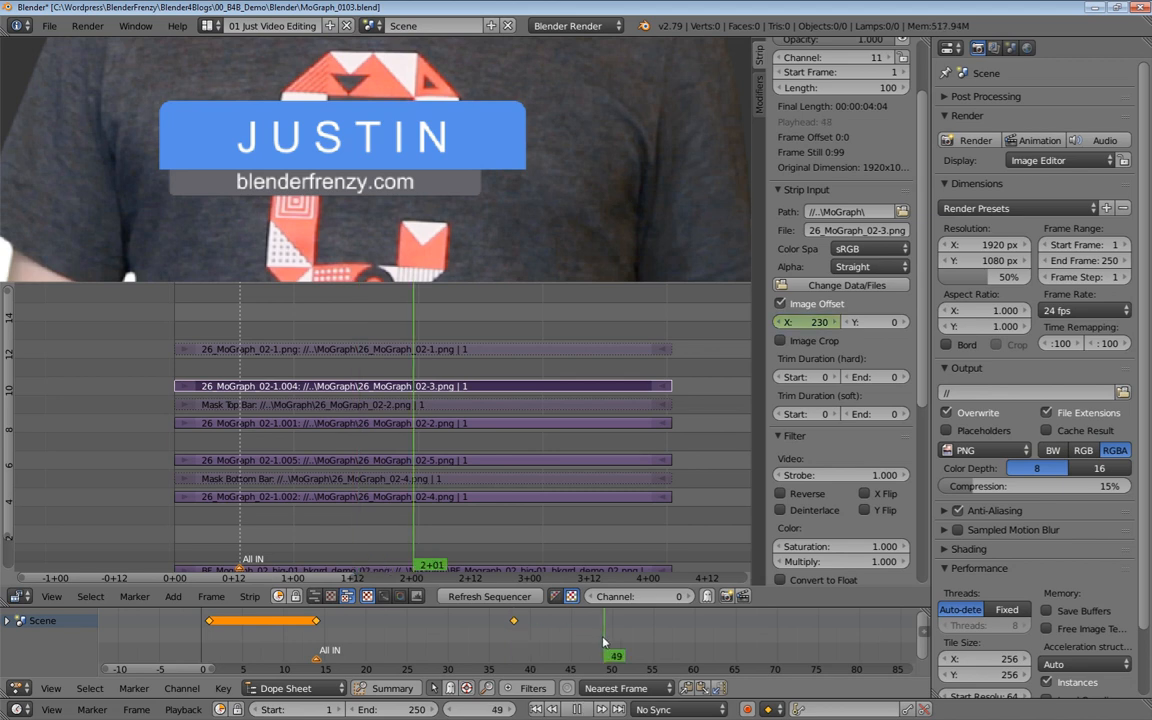
left_click_drag(600, 637, 598, 637)
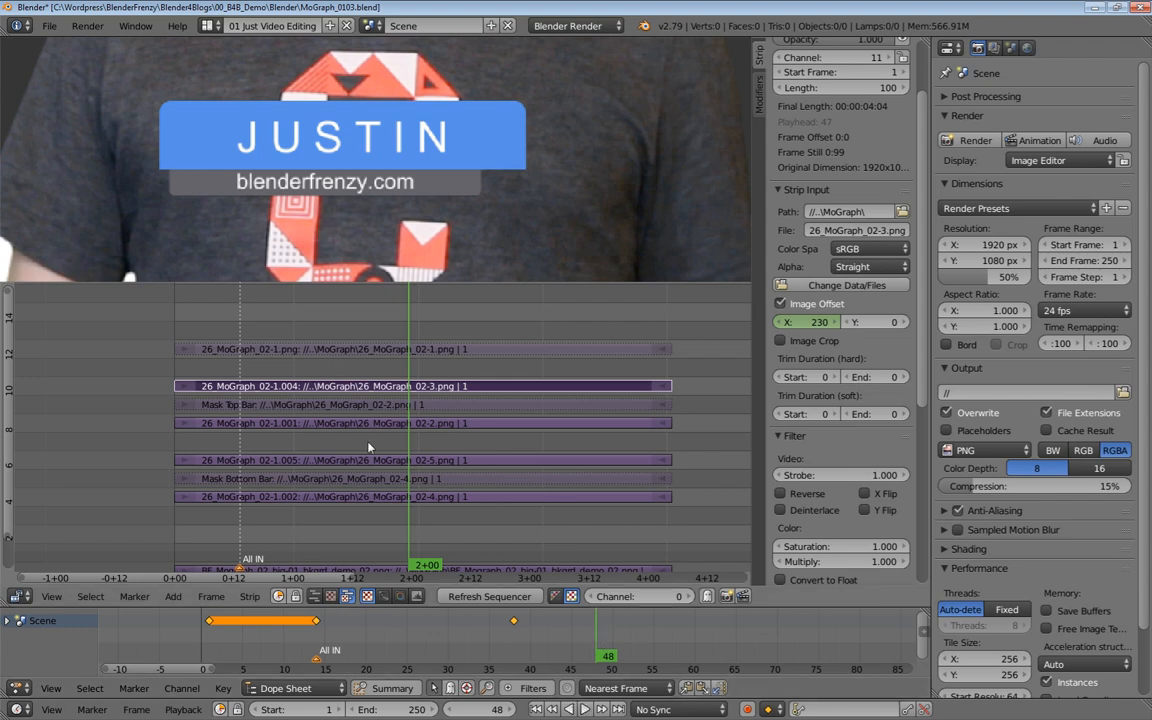
Set the preview's proxy render size to 25%
scroll(860, 480, "down", 8)
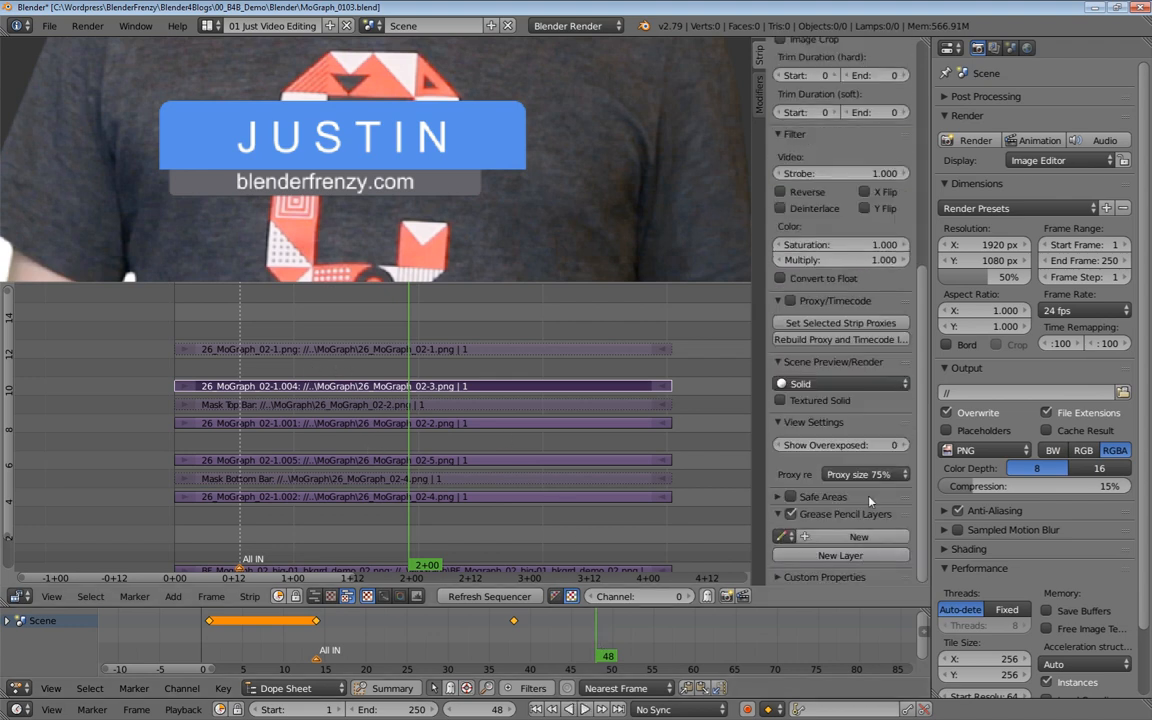
left_click(866, 474)
left_click(783, 383)
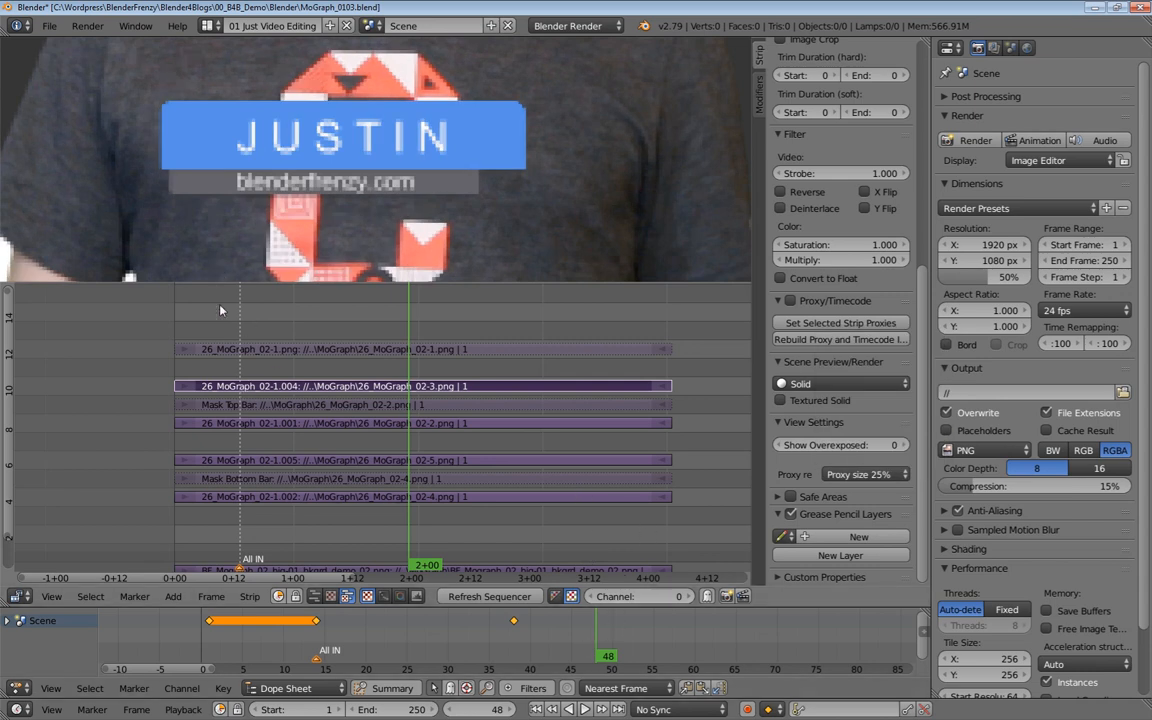
Keyframe the website bar highlight strip's image offset X at 260 on frame 48 and scrub through the sweep
left_click(420, 460)
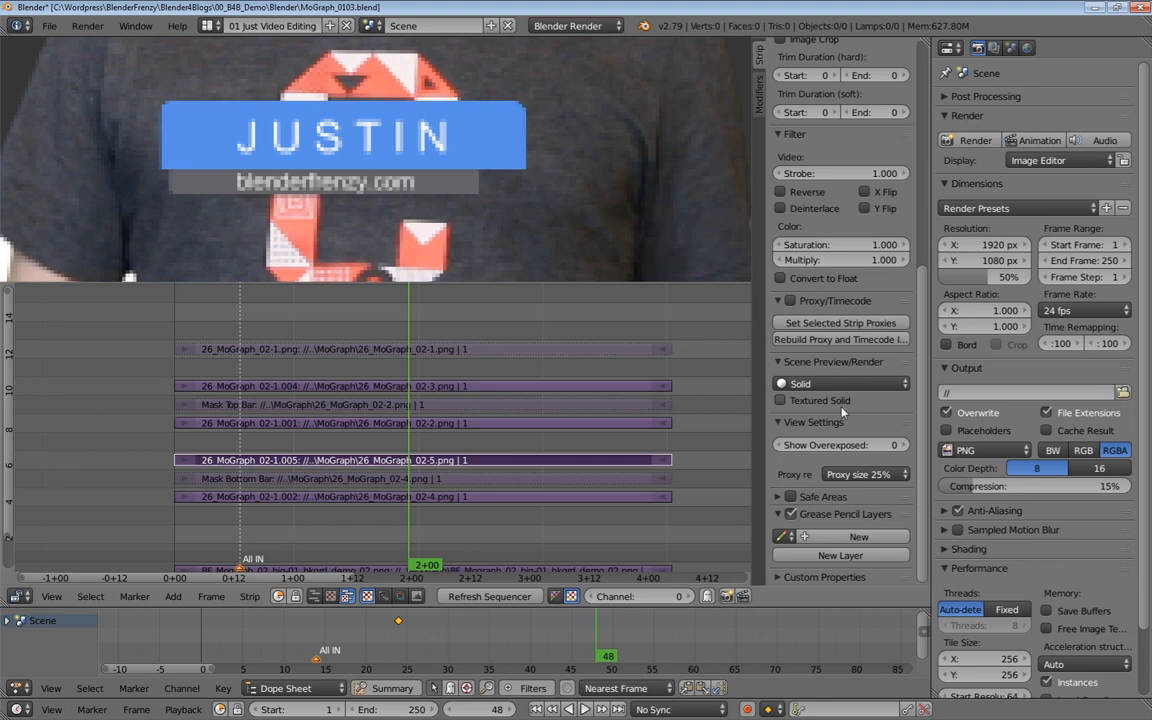
scroll(848, 415, "up", 3)
scroll(848, 415, "up", 2)
left_click(808, 240)
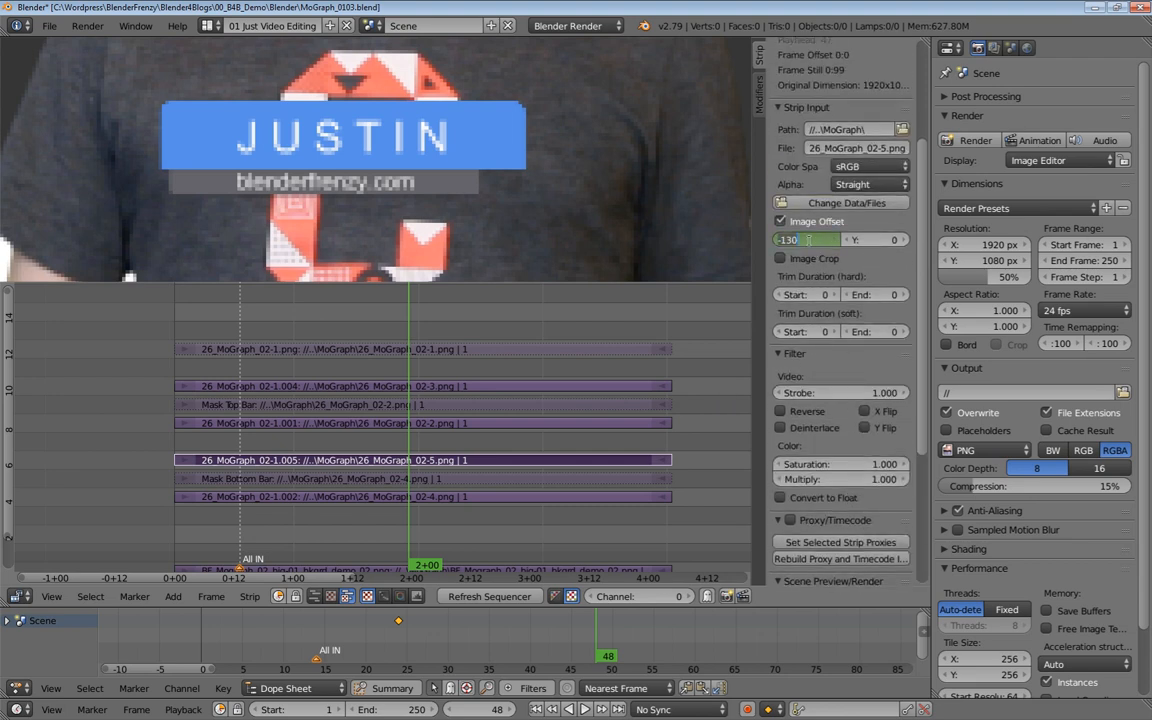
key("Return")
left_click_drag(808, 240, 1122, 240)
mouse_move(806, 240)
left_mouse_down()
mouse_move(822, 240)
mouse_move(809, 240)
left_mouse_up()
left_click(810, 240)
type("260")
key("Return")
key("i")
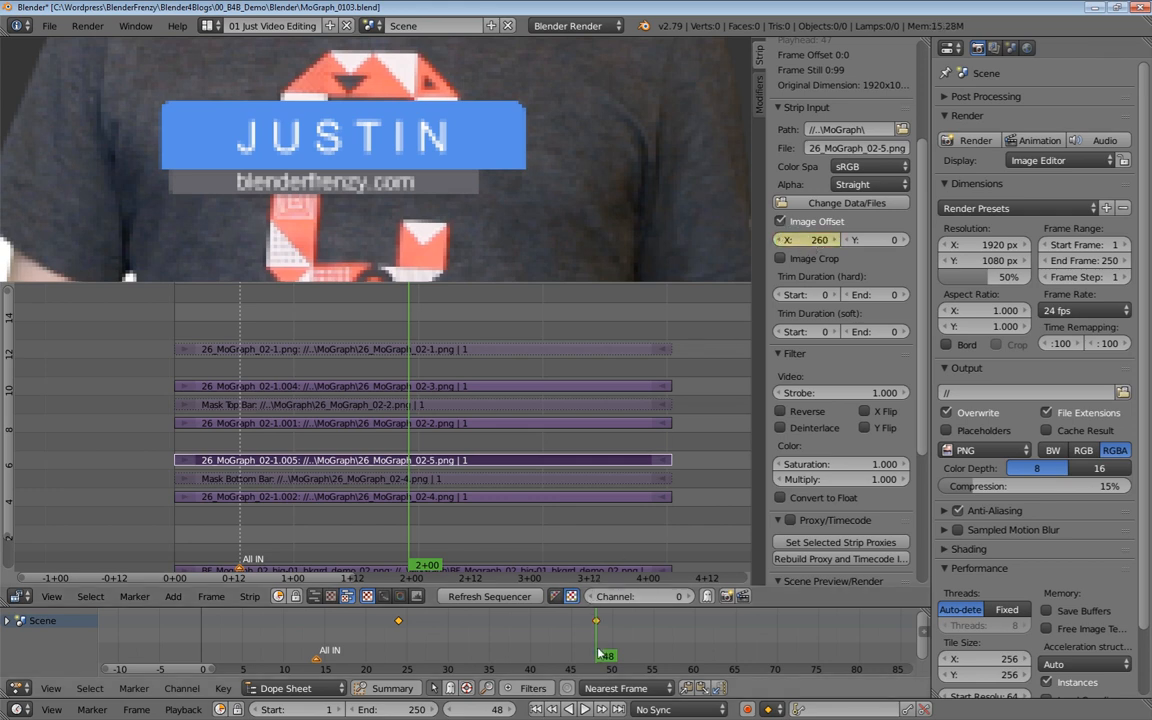
key("shift+alt+a")
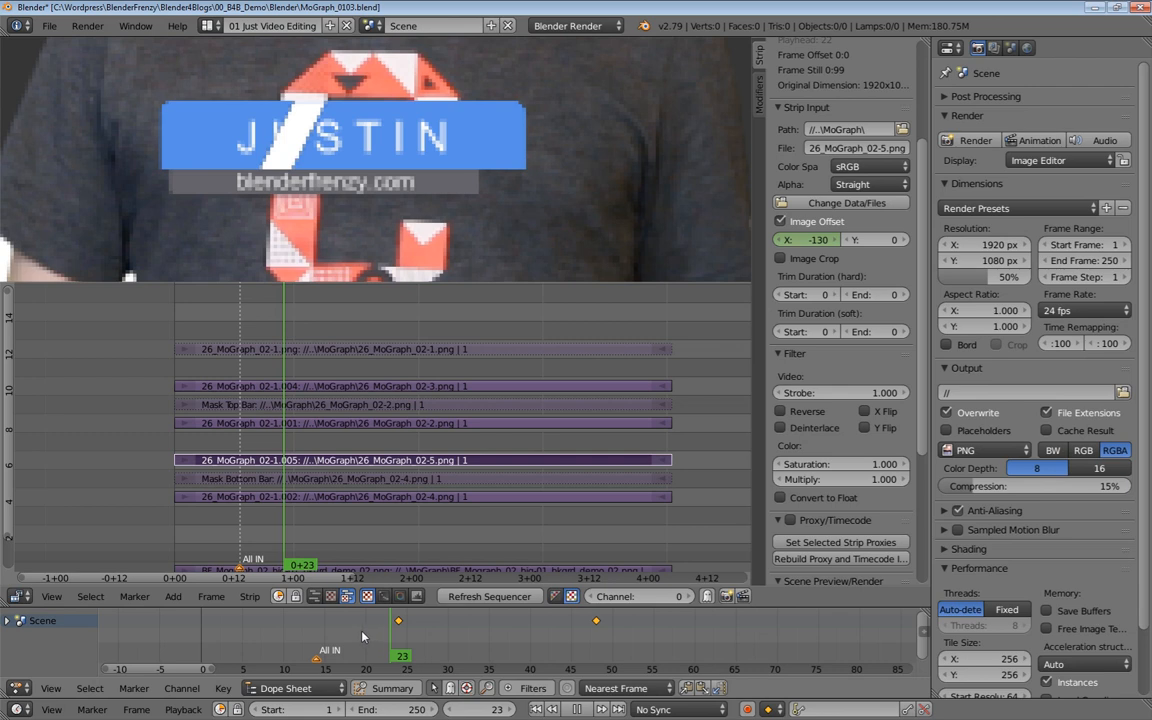
left_click_drag(351, 630, 598, 636)
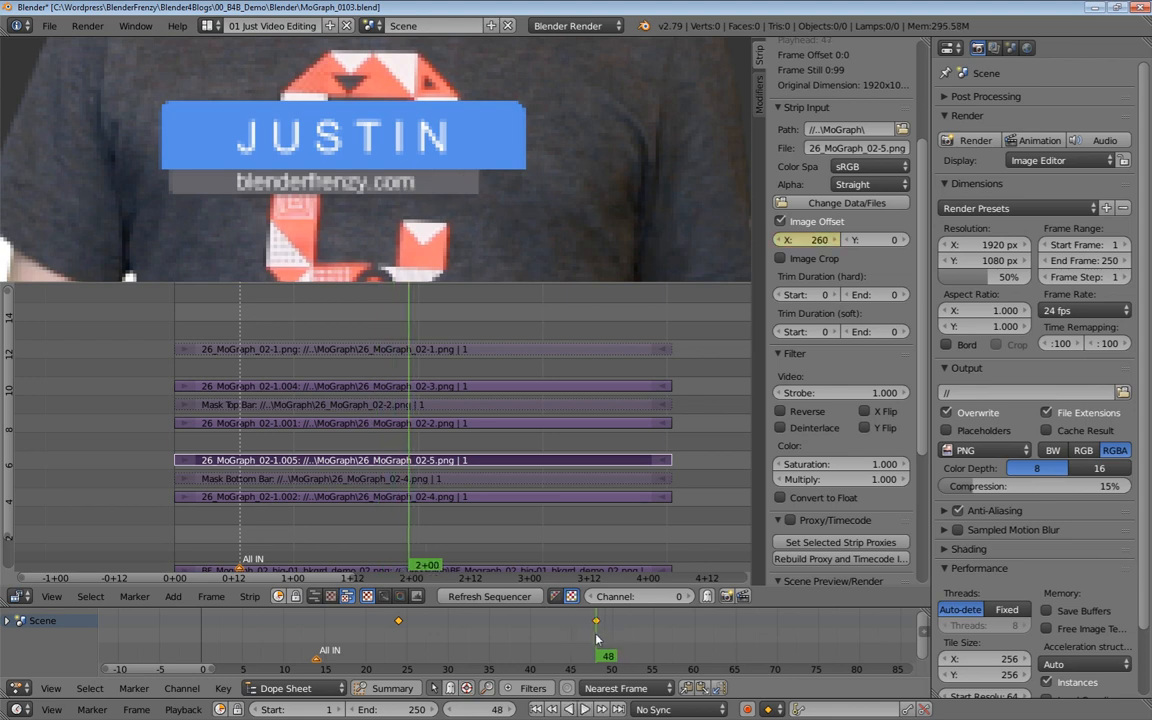
Unmute the logo strip in channel 12
scroll(398, 455, "down", 3)
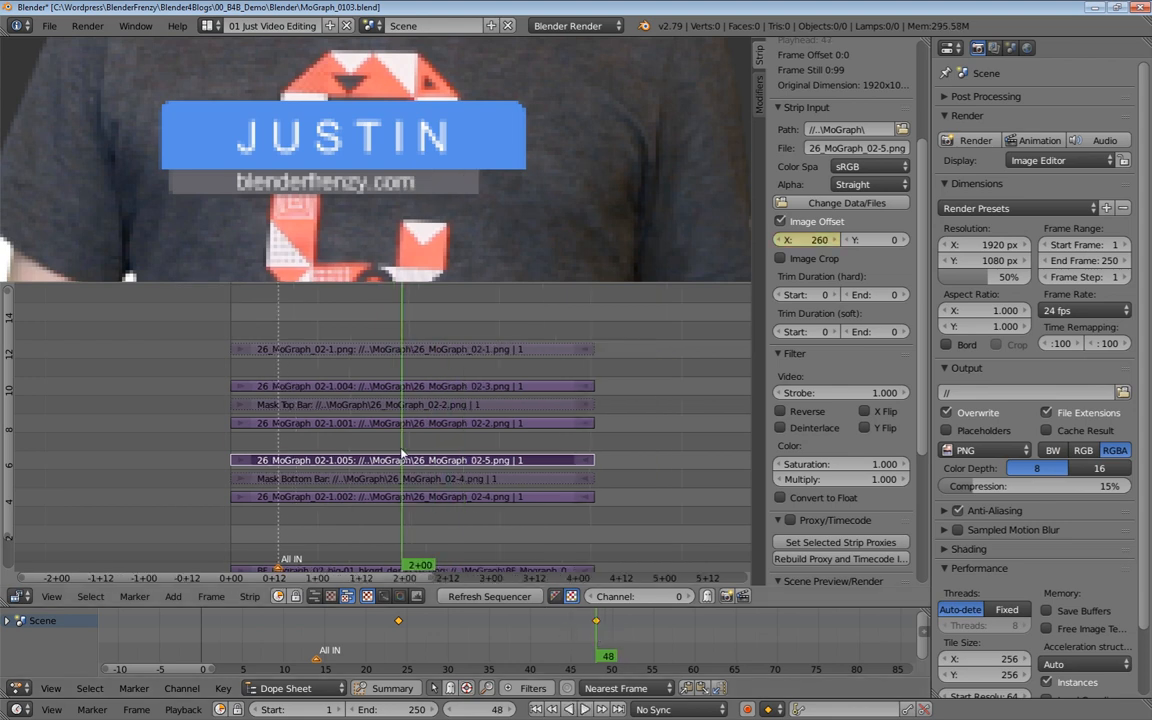
right_click(293, 352)
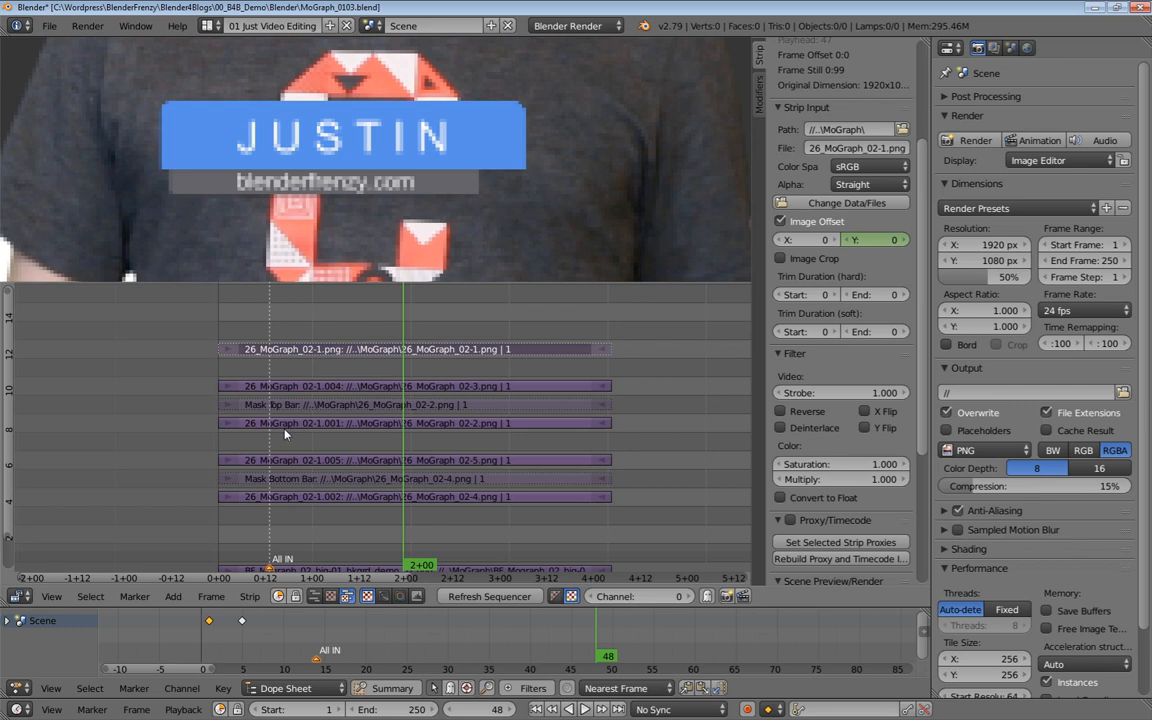
key("alt+h")
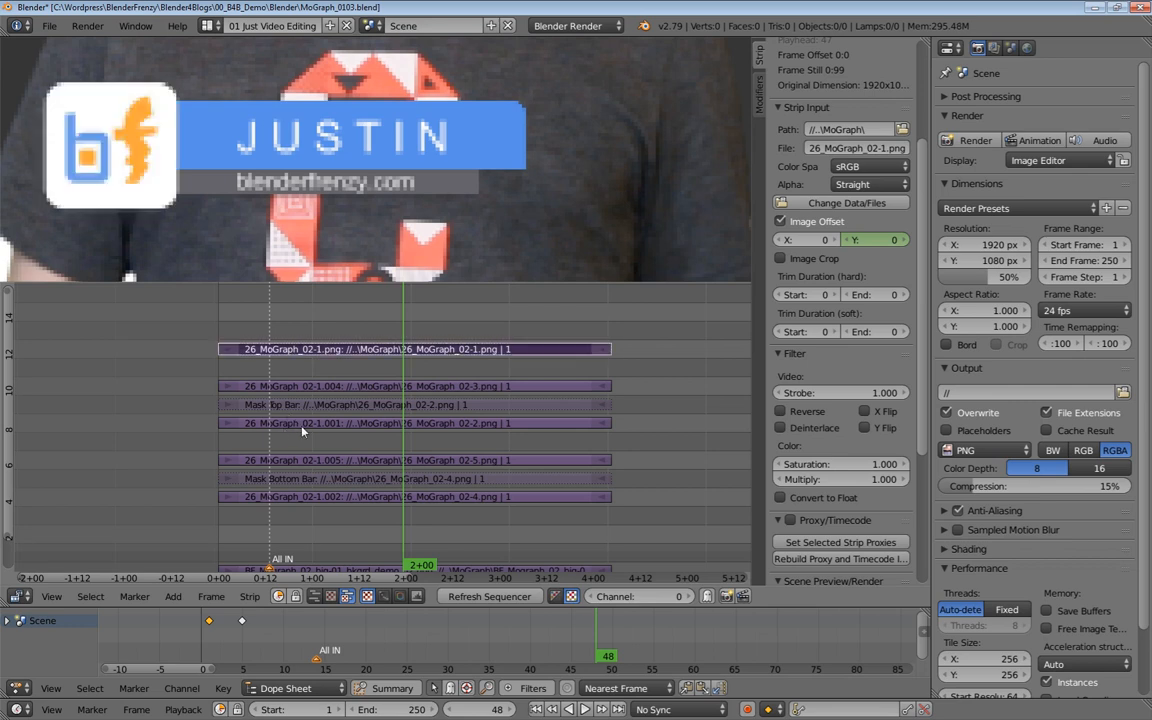
Show more of the frame in the preview and play the animation from frame 1 twice
key("shift+Left")
scroll(366, 213, "down", 3)
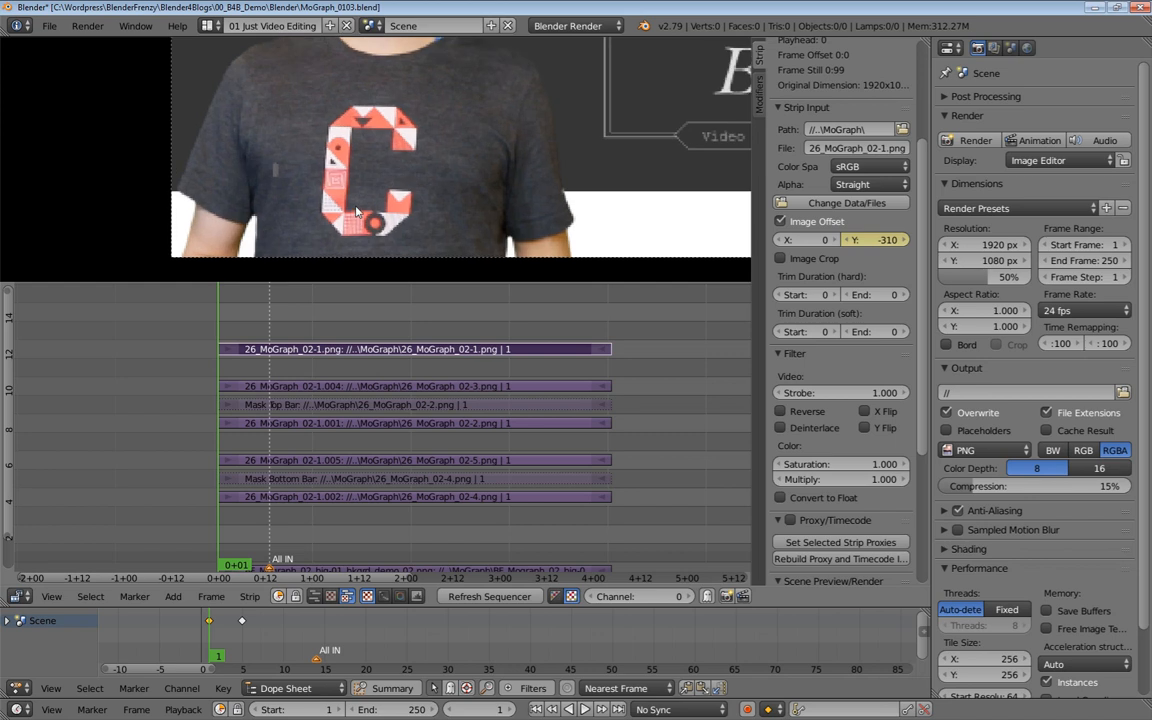
key("alt+a")
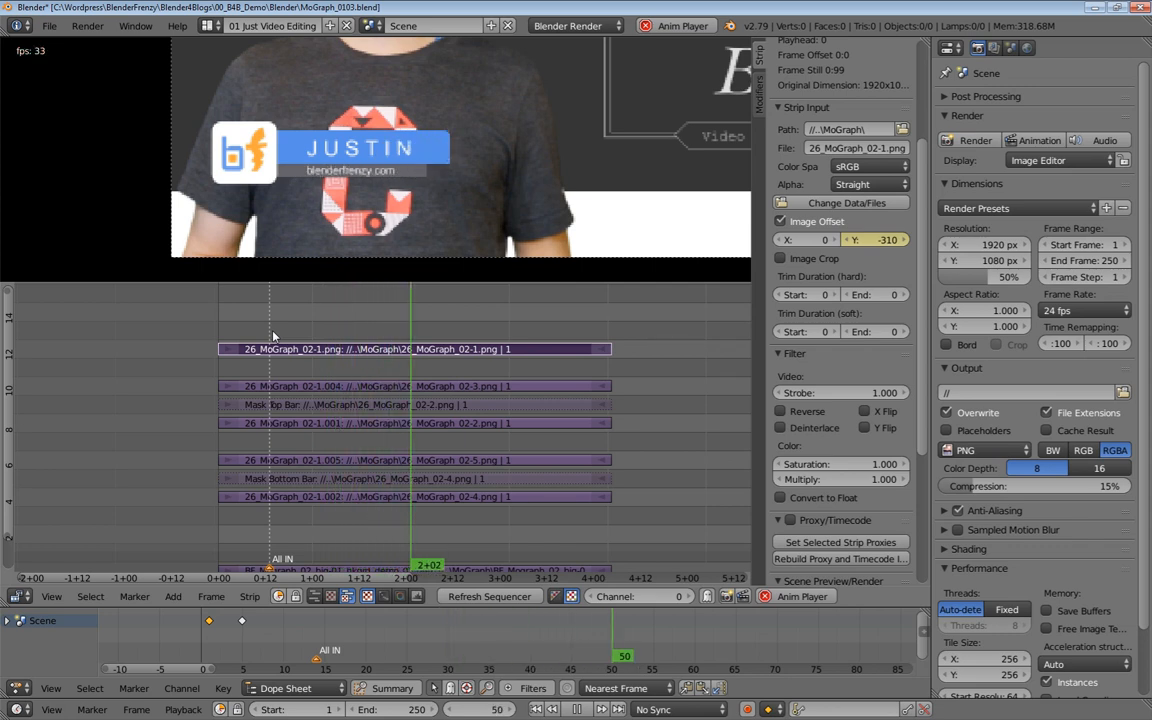
key("alt+a")
key("shift+Left")
key("alt+a")
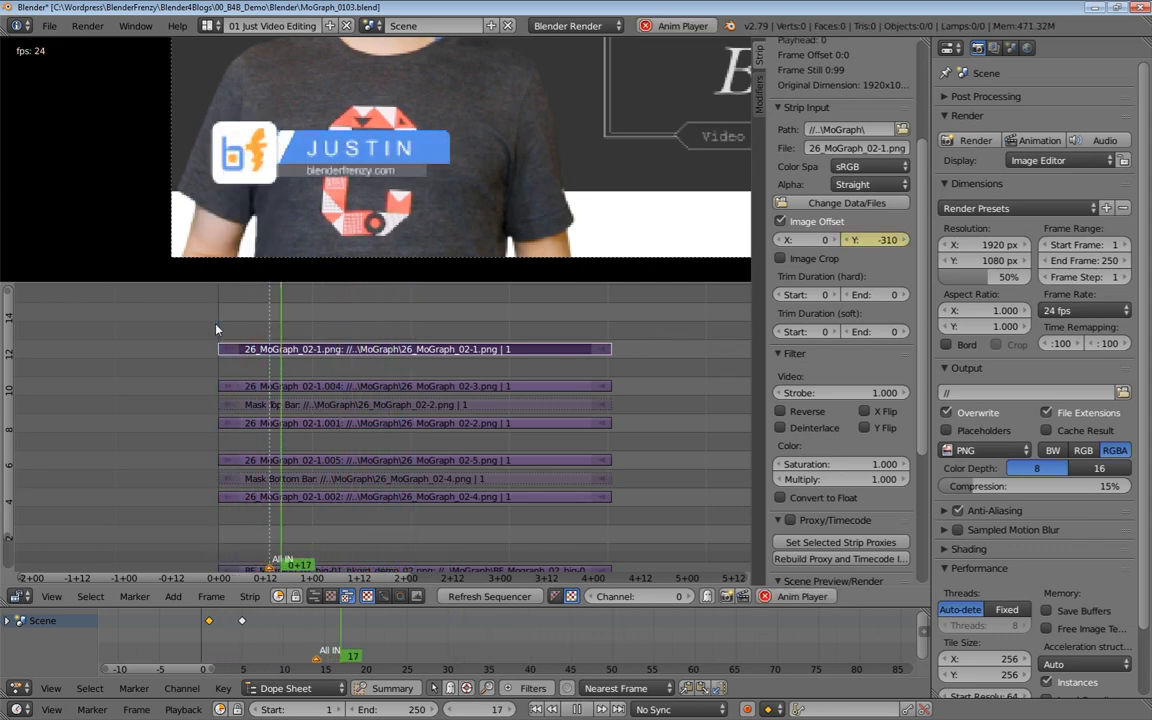
key("alt+a")
Move the playhead to frame 58
left_click_drag(224, 324, 405, 333)
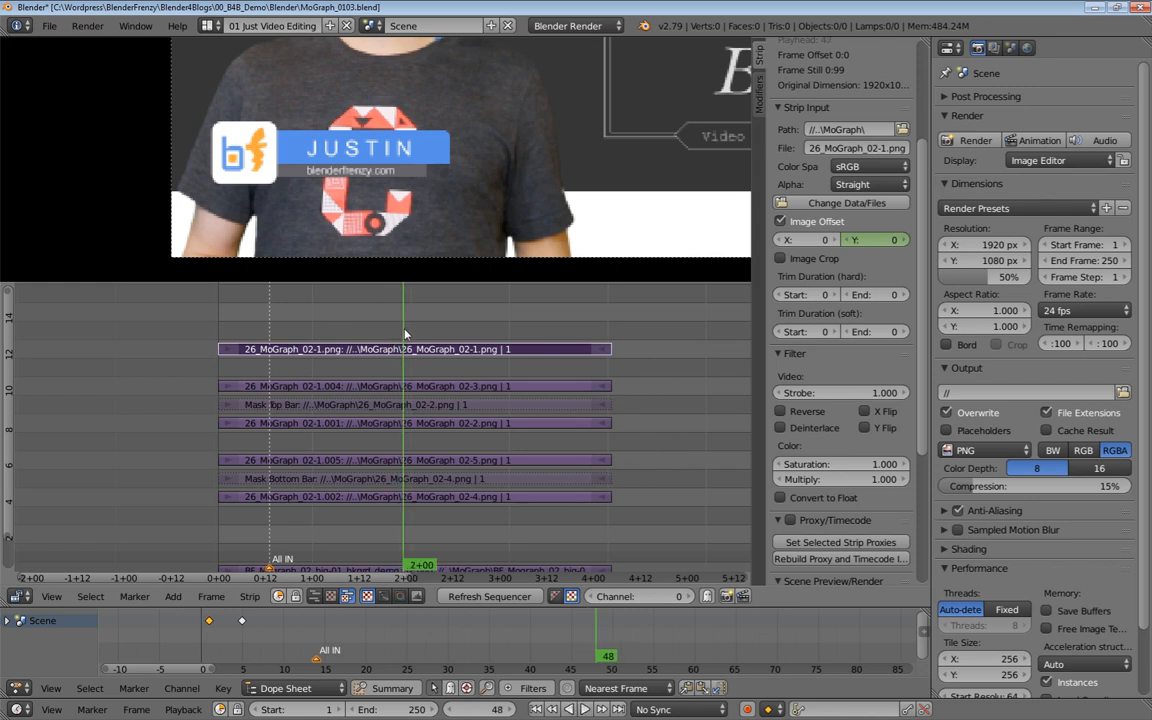
middle_click_drag(622, 647, 306, 640)
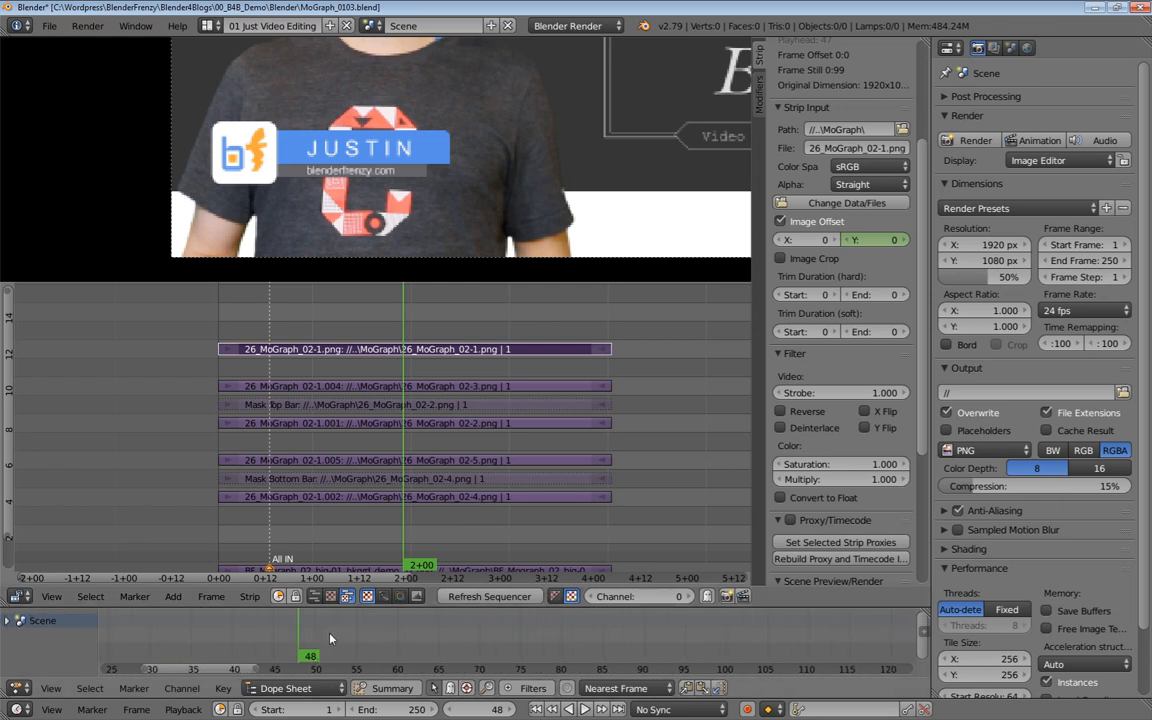
key("alt+a")
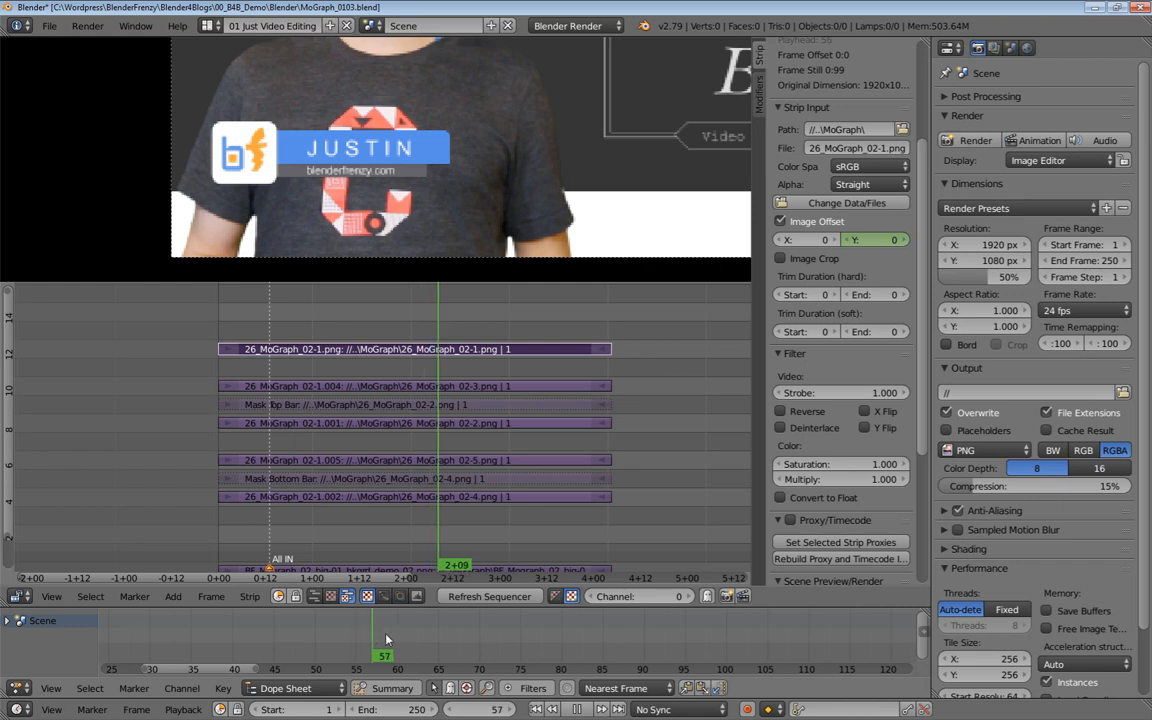
key("alt+a")
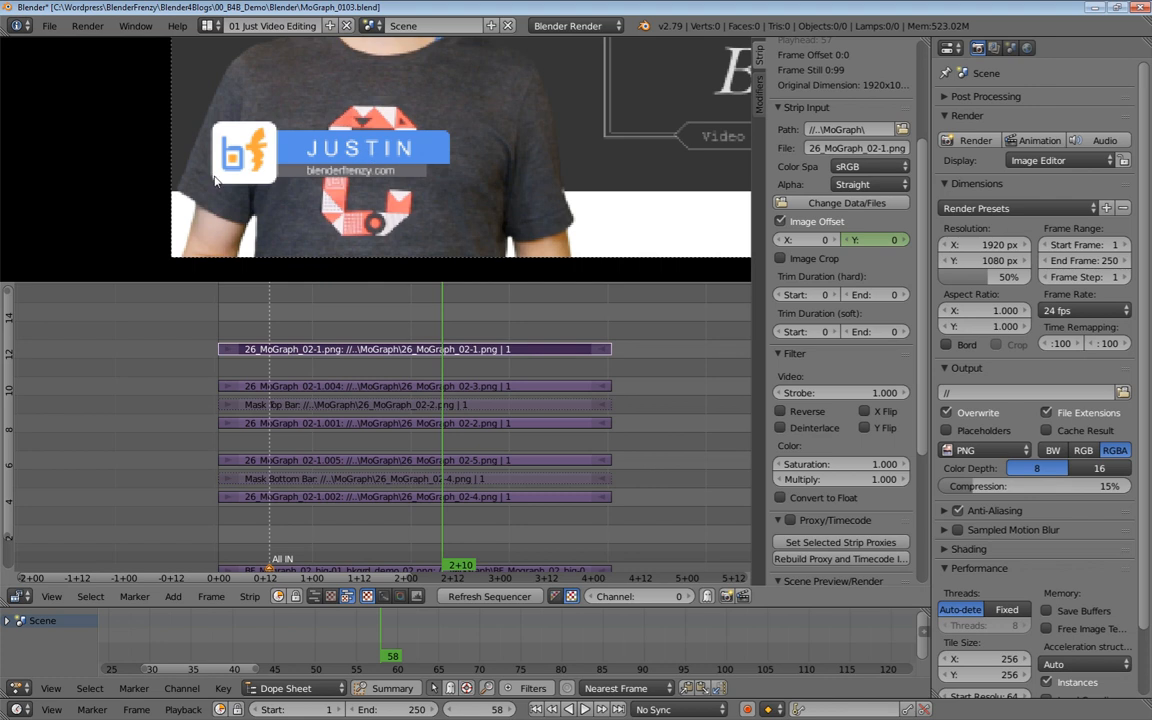
Duplicate the last two keyframes of the website bar strip and place the copies at frames 53 and 58
middle_click_drag(388, 348, 275, 336)
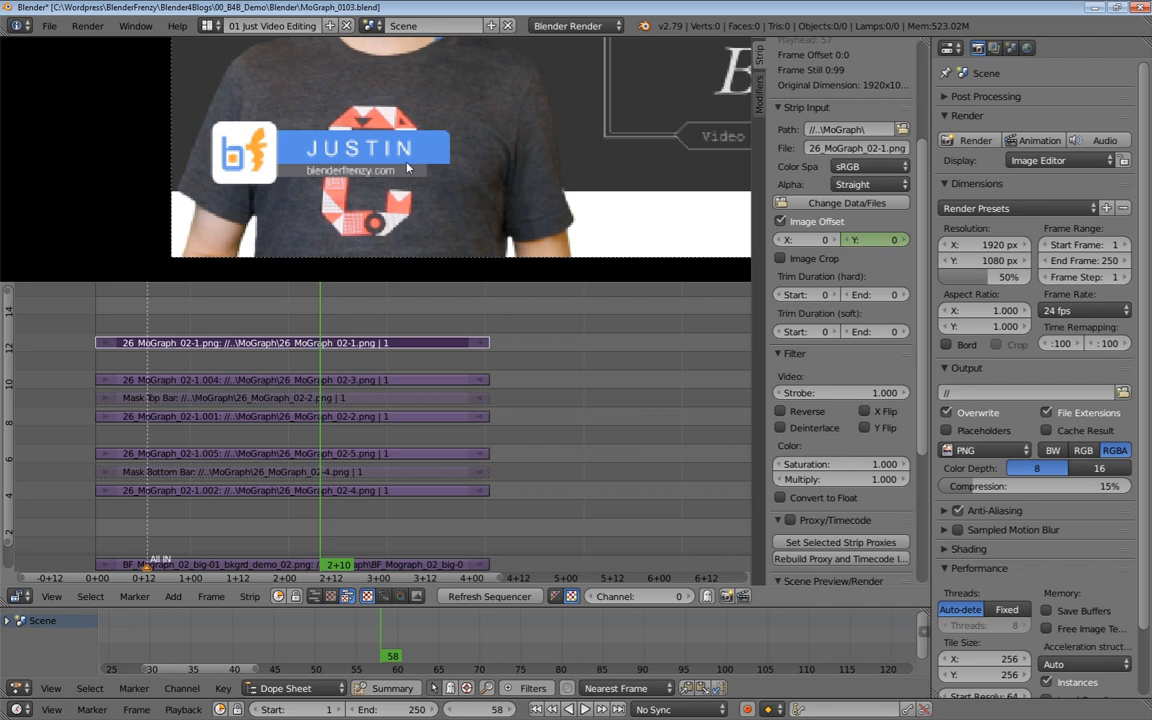
left_click(371, 491)
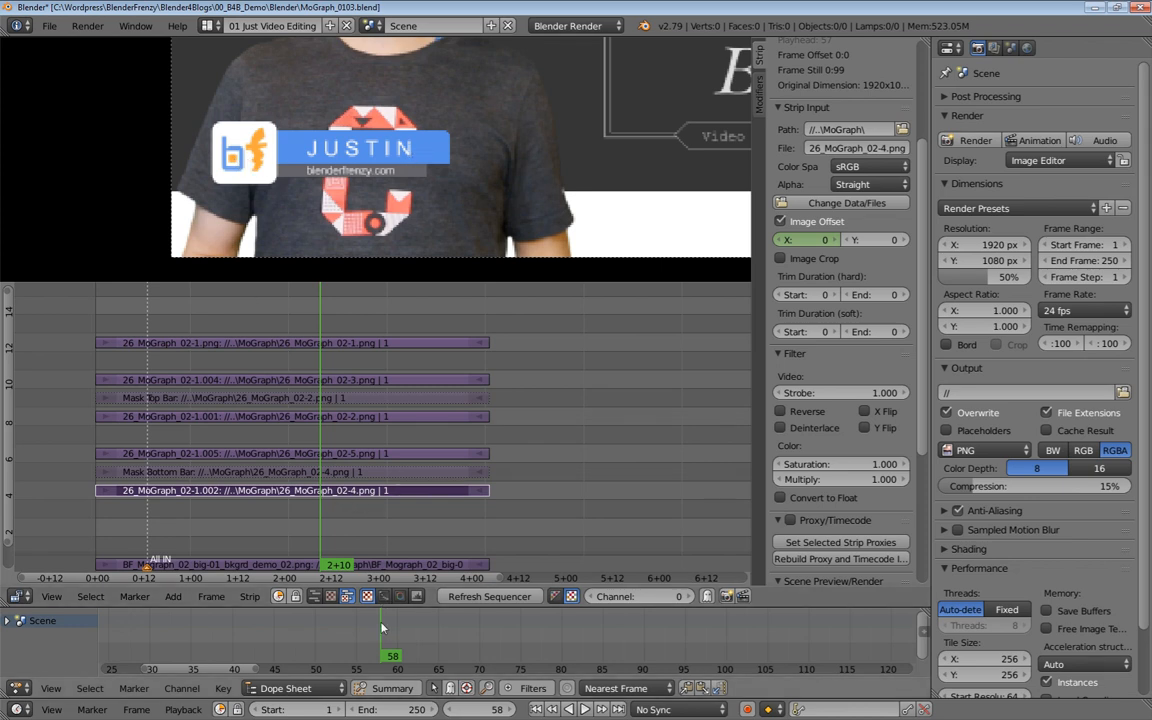
middle_click_drag(381, 638, 441, 635)
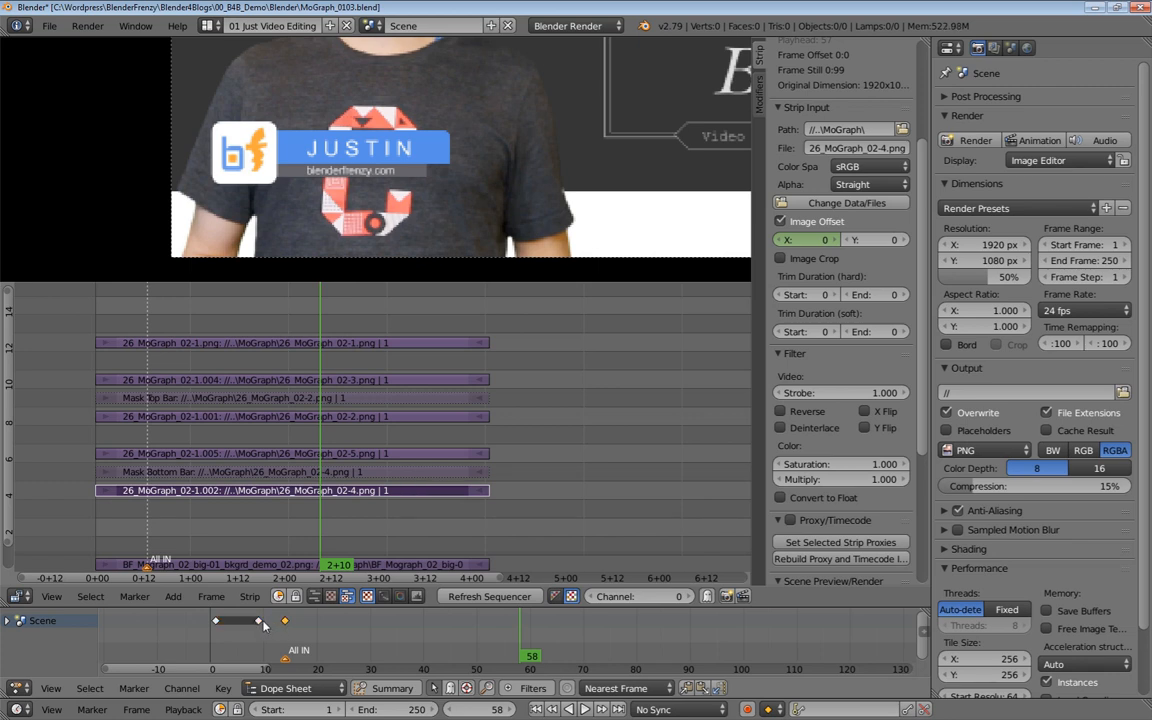
right_click(285, 622)
right_click(259, 621, "shift")
key("ctrl+z")
key("g")
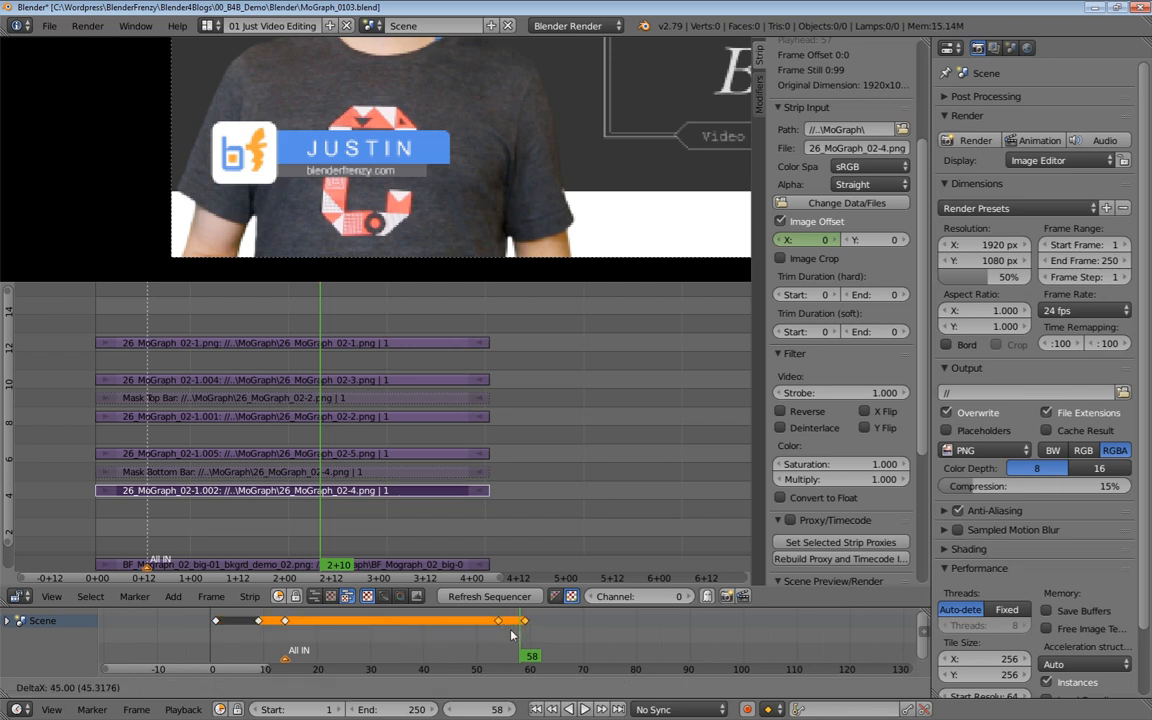
left_click(512, 634)
key("KP_Decimal")
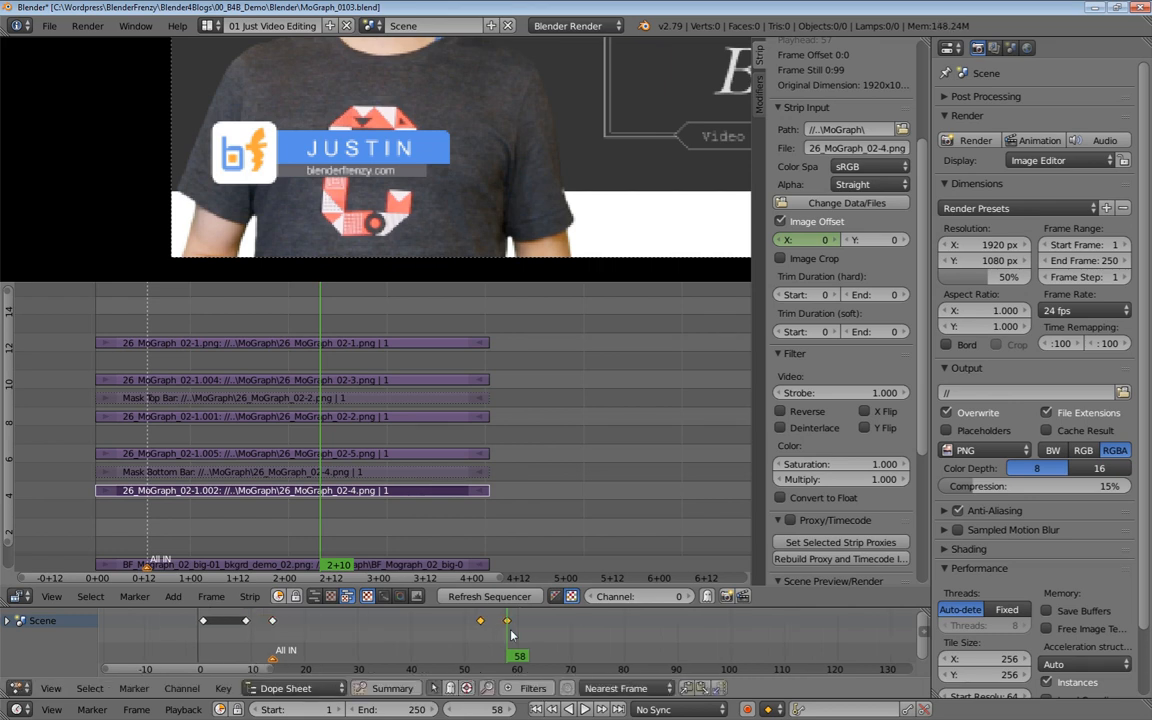
Mirror the copied keyframes about frame 58 by scaling them by -1, so the exit runs from frame 58 to 63
scroll(590, 625, "down", 3)
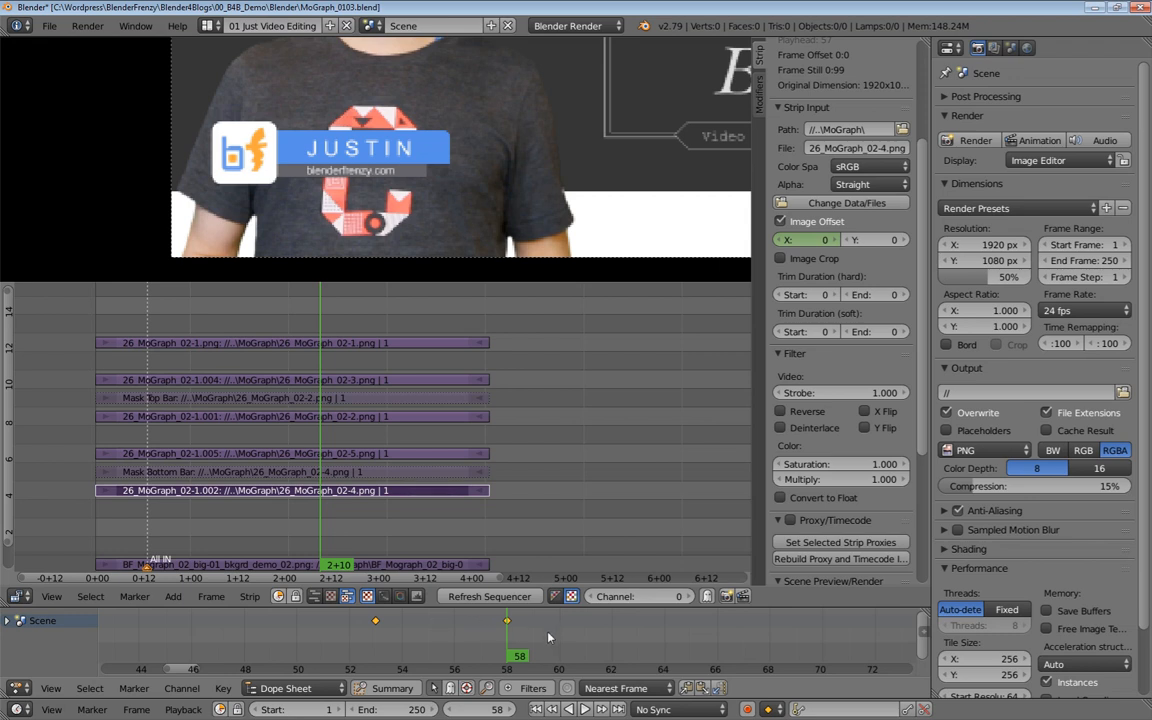
key("s")
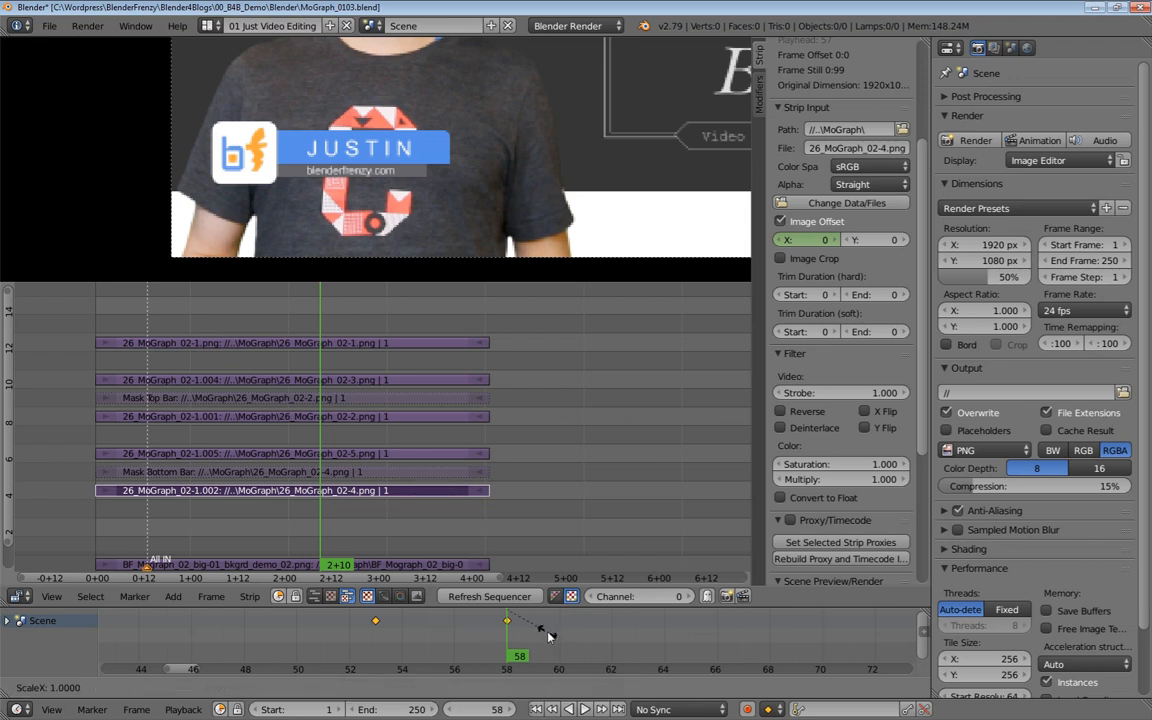
type("-1")
key("Return")
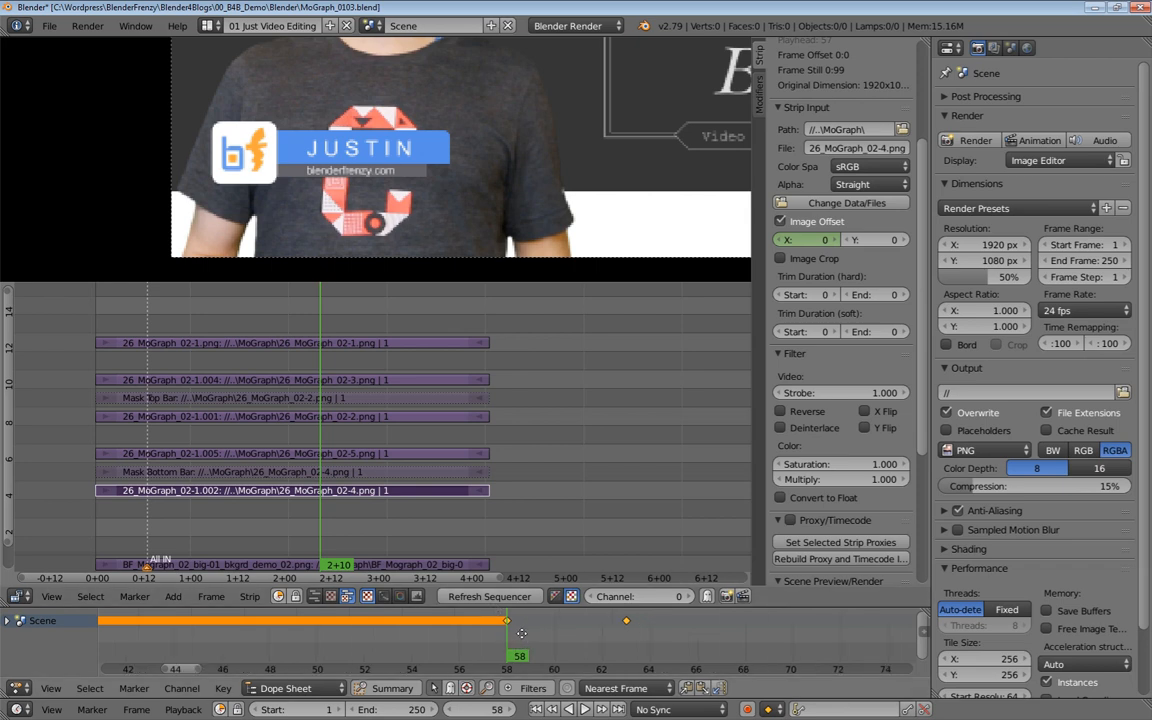
scroll(460, 646, "down", 8)
scroll(290, 623, "up", 2)
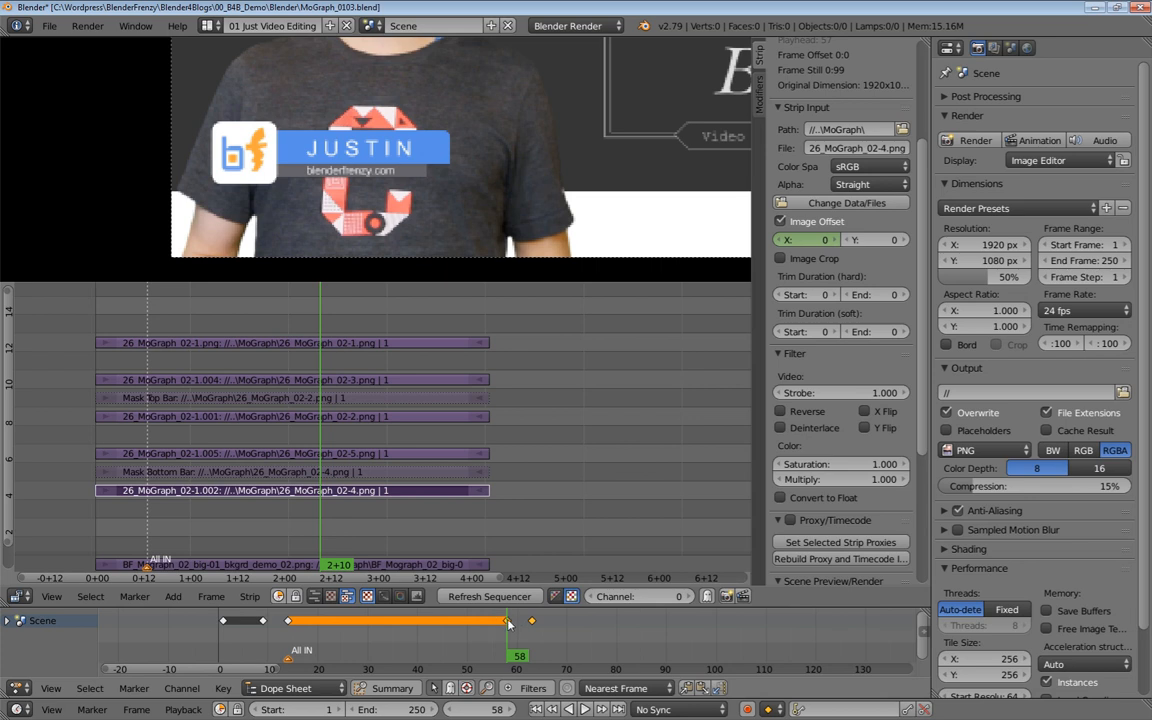
Play and scrub the animation to review the website bar's exit and the timing of the name bar's highlight sweep
key("alt+a")
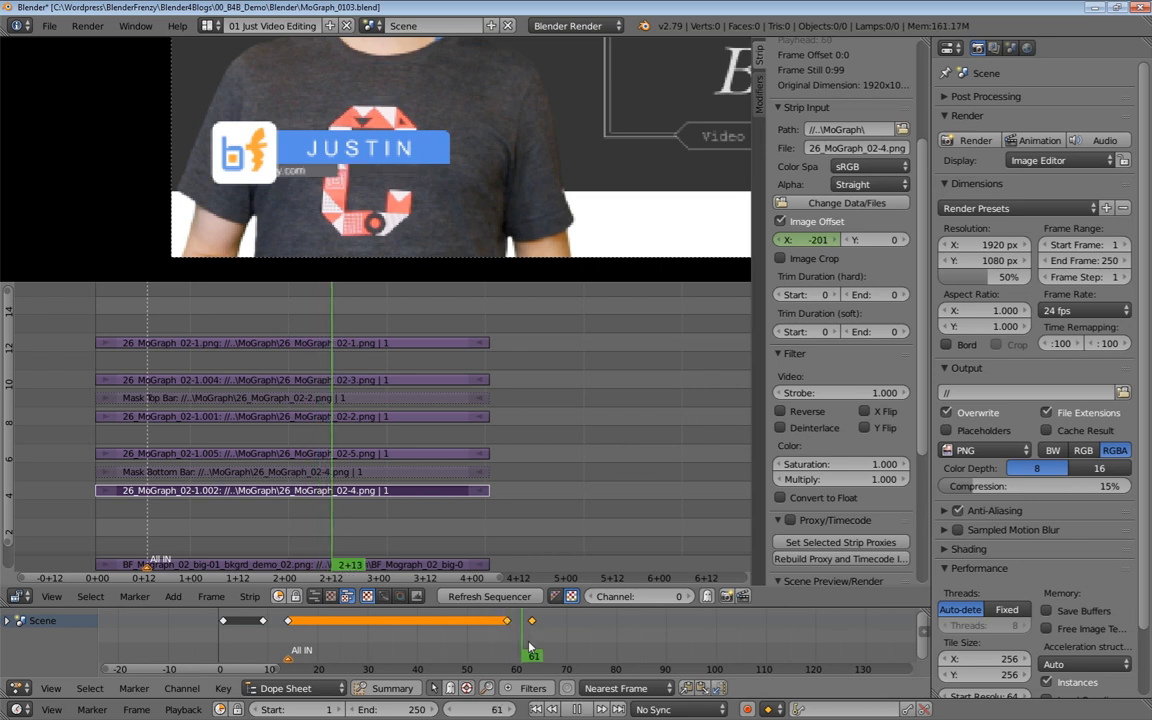
left_click_drag(537, 645, 533, 652)
left_click(266, 381)
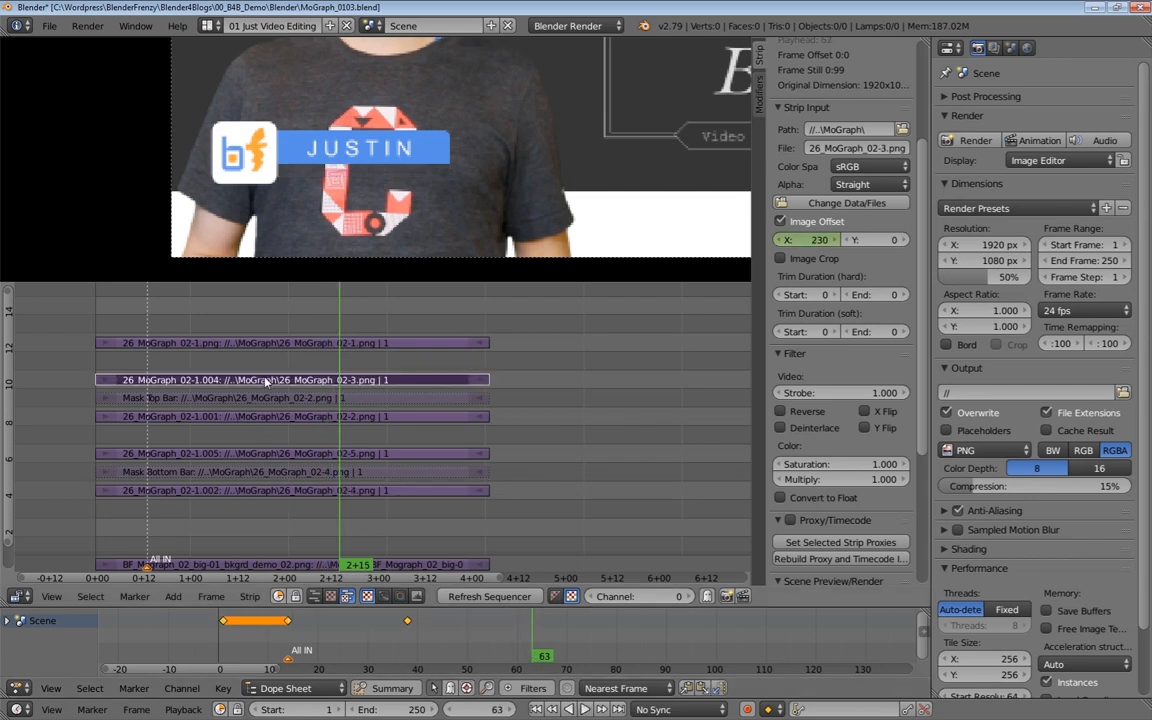
key("shift+alt+a")
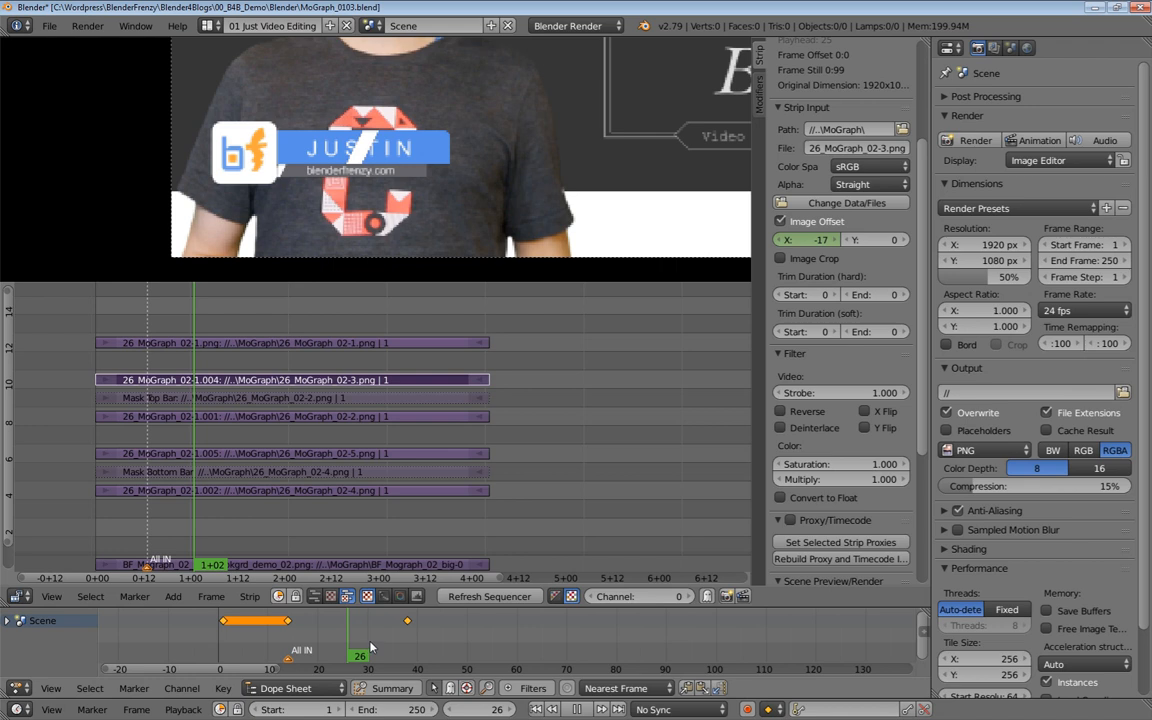
left_click_drag(482, 642, 518, 651)
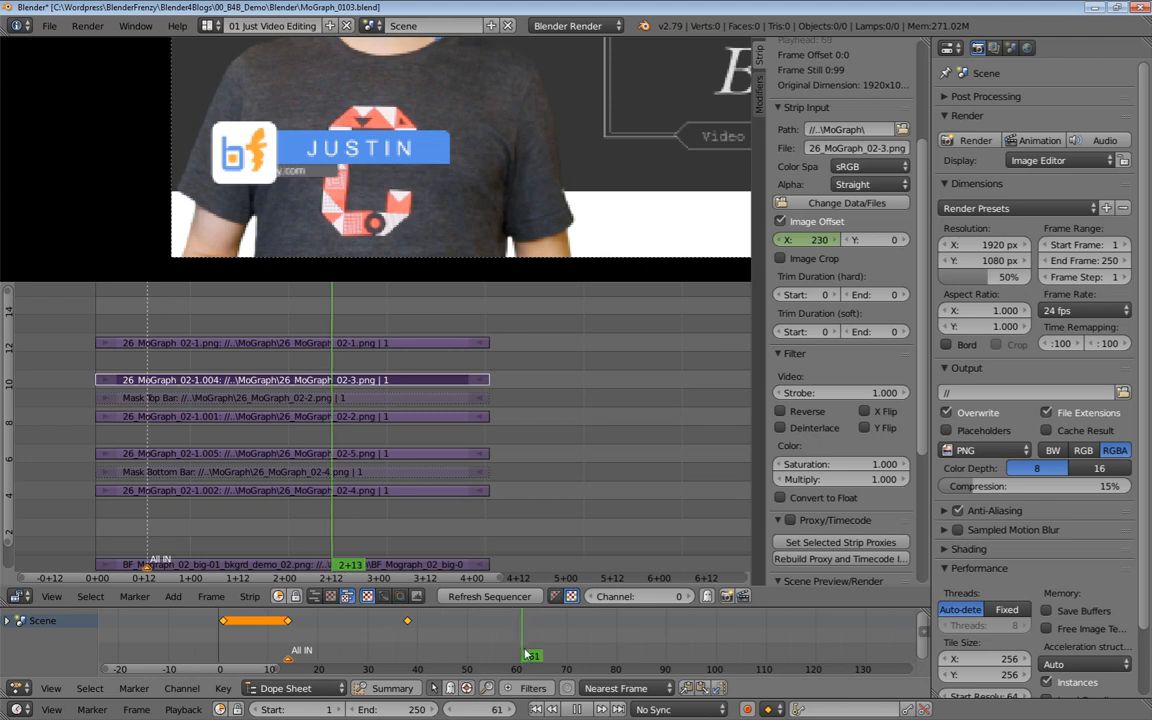
With the playhead at frame 60, duplicate the name bar strip's last two keyframes and place the copies at frames 55 and 60
left_click_drag(516, 651, 519, 637)
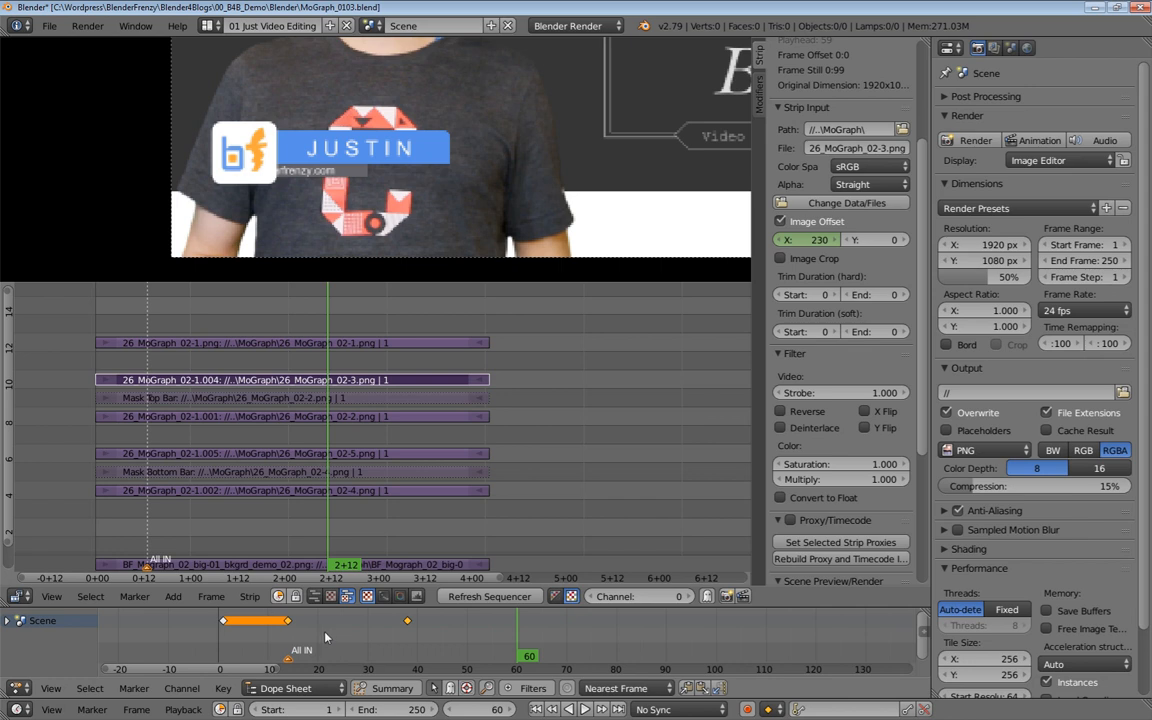
scroll(372, 641, "down", 2)
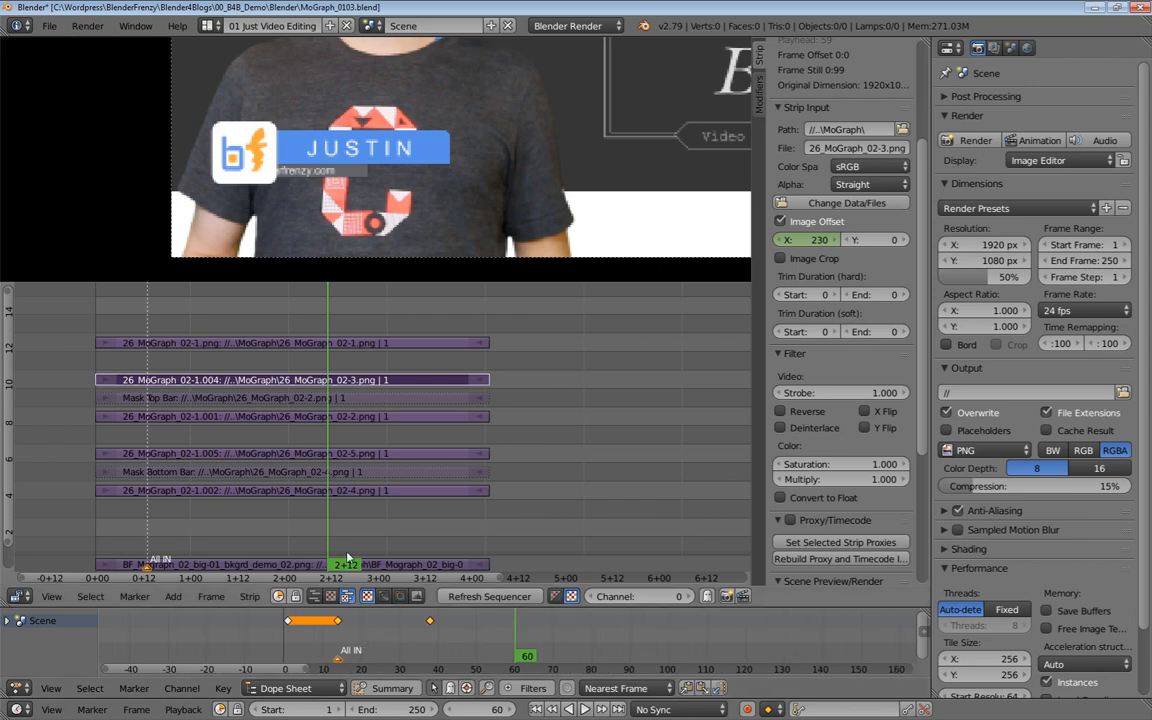
left_click(358, 418)
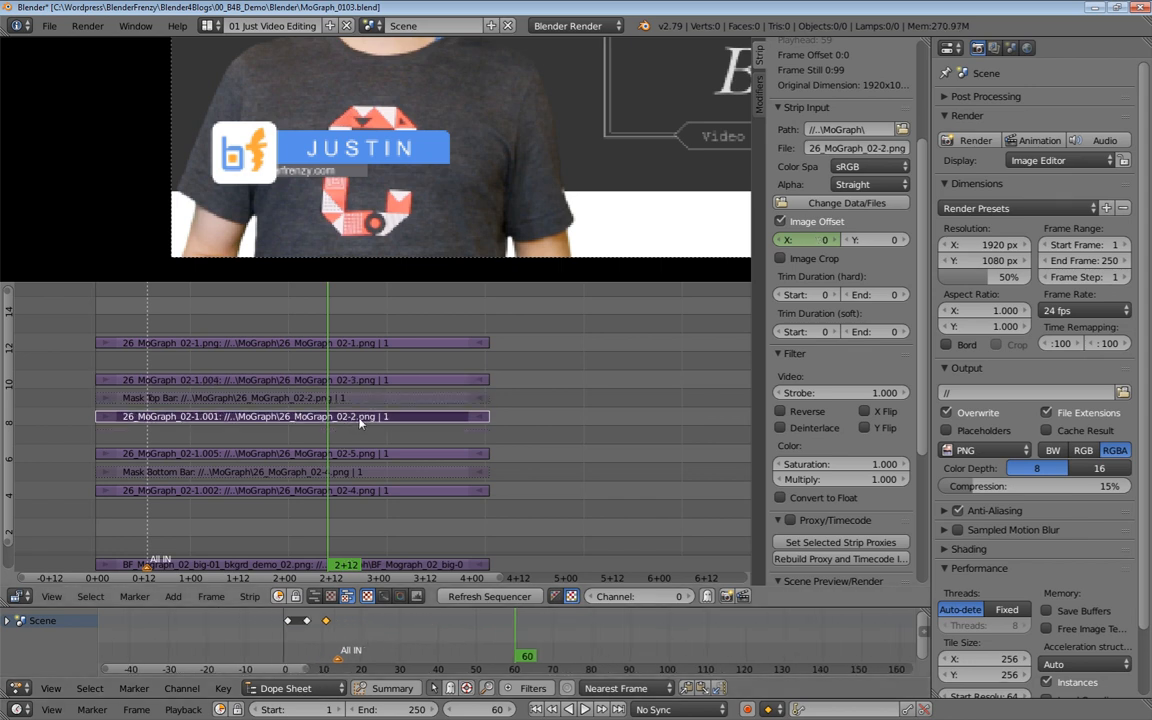
right_click(306, 621)
right_click(325, 621, "shift")
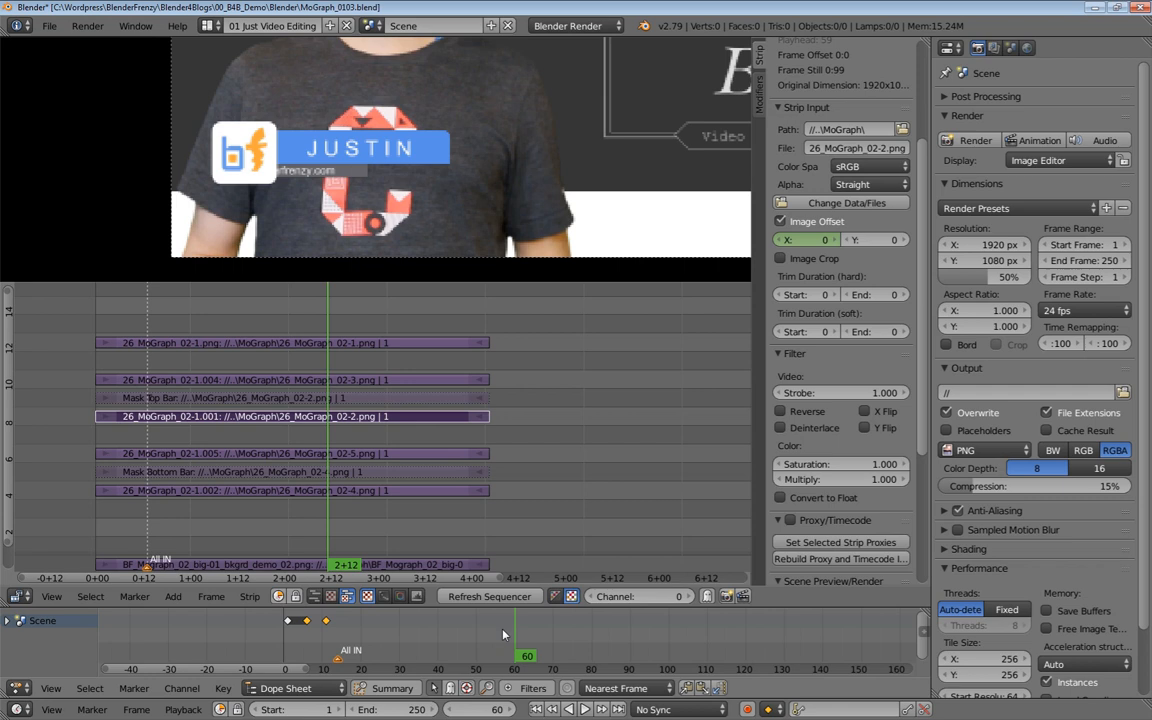
key("shift+d")
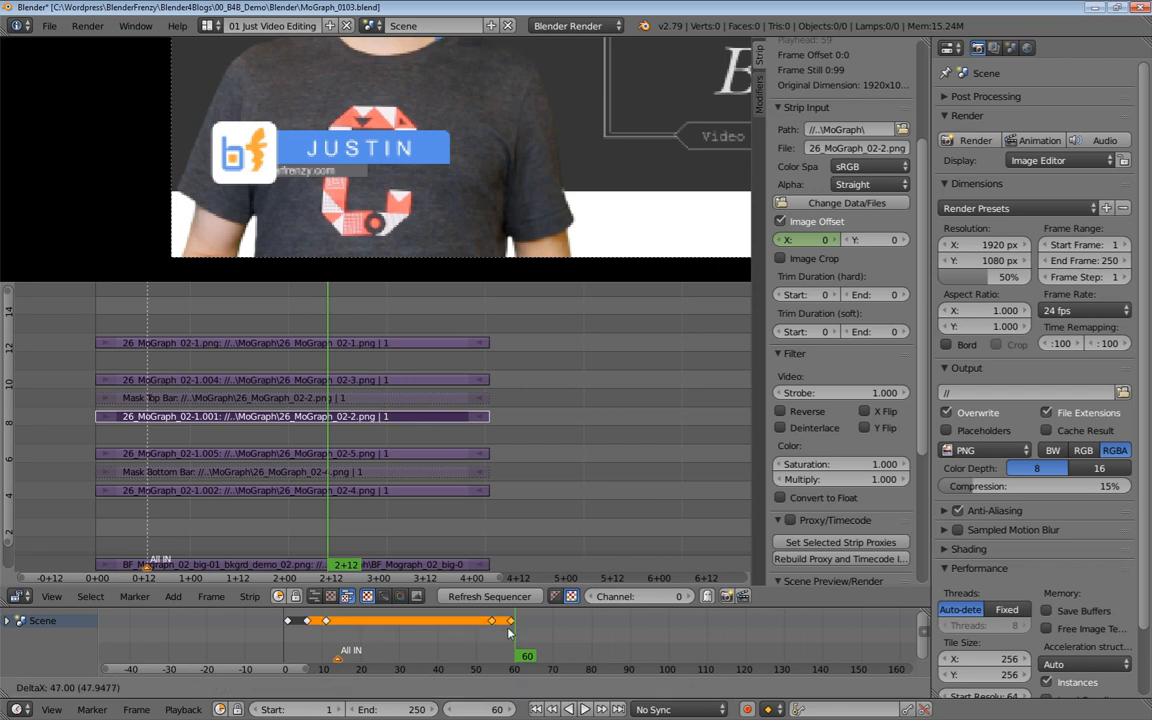
left_click(510, 632)
scroll(560, 640, "up", 12)
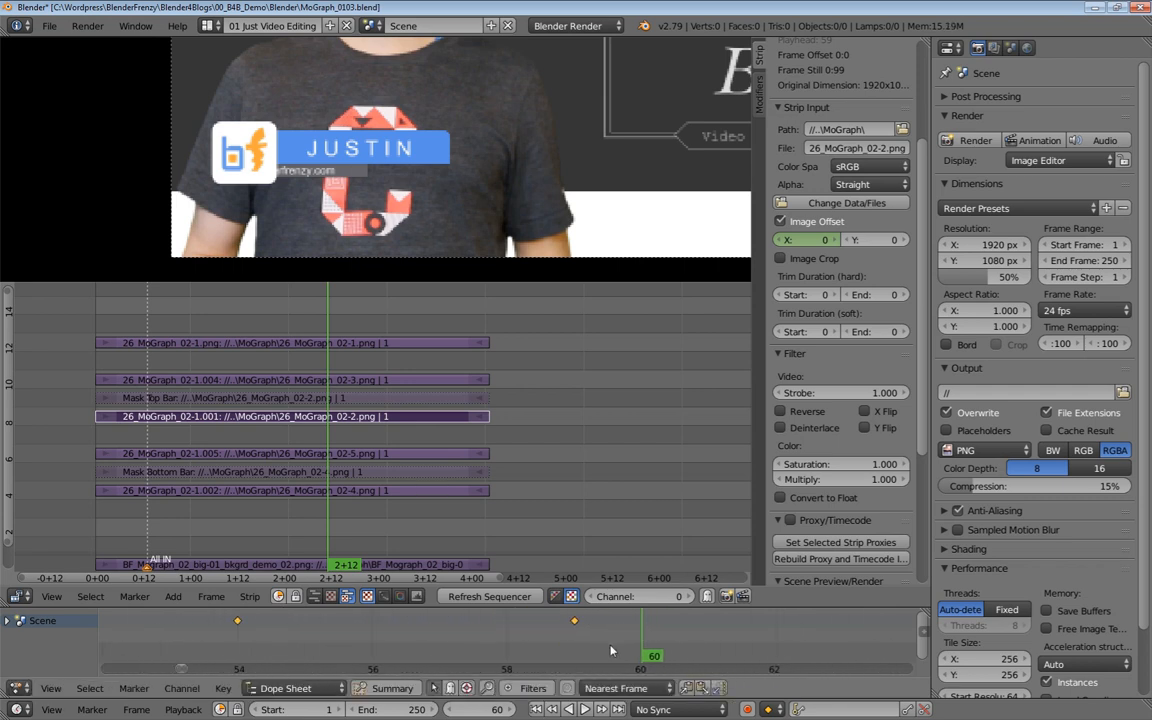
key("g")
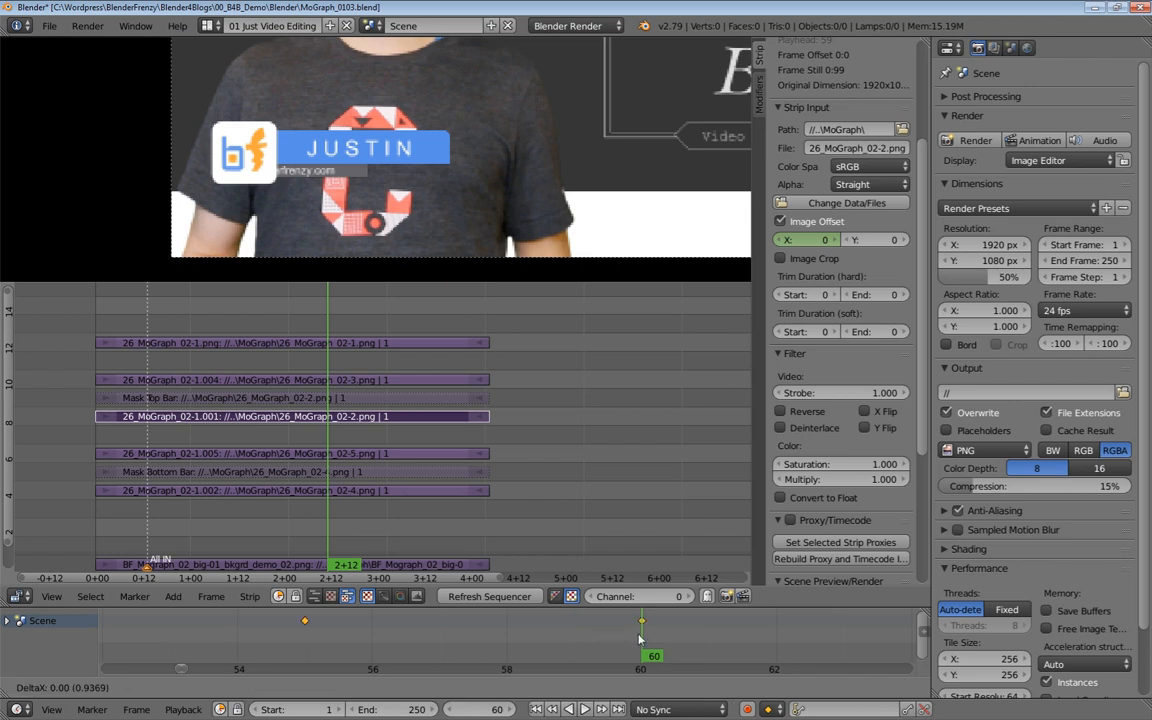
left_click(641, 641)
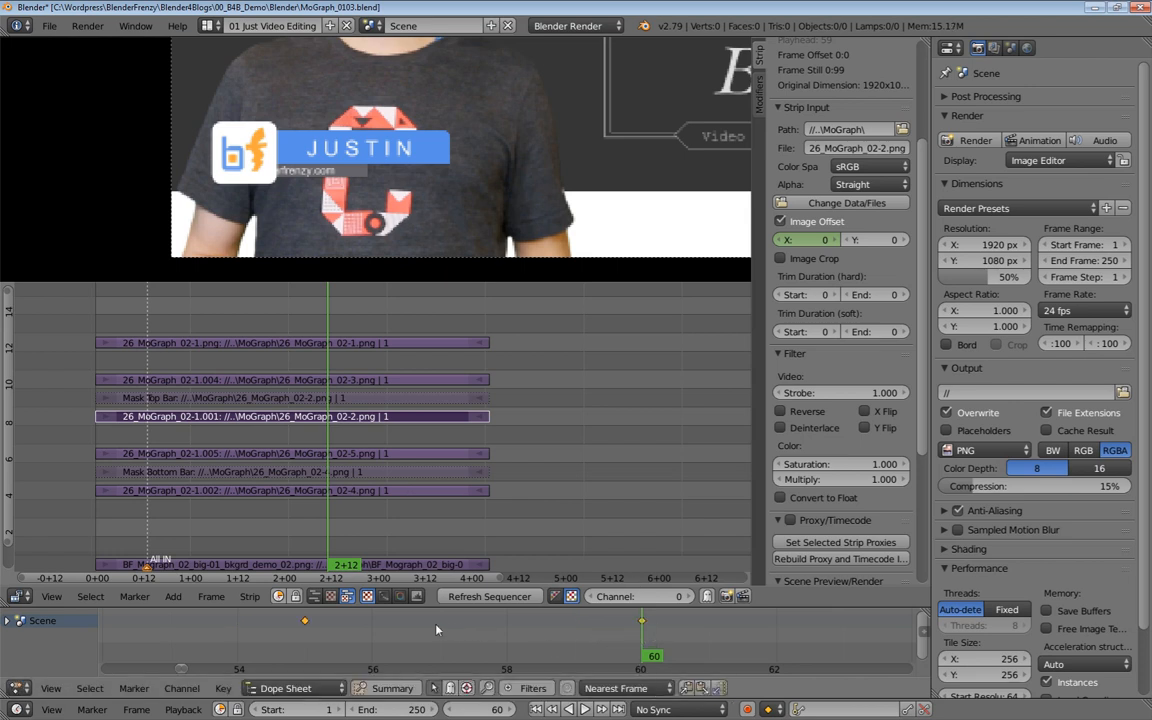
Mirror the name bar's copied keyframes about frame 60 by scaling them by -1
scroll(534, 646, "down", 3)
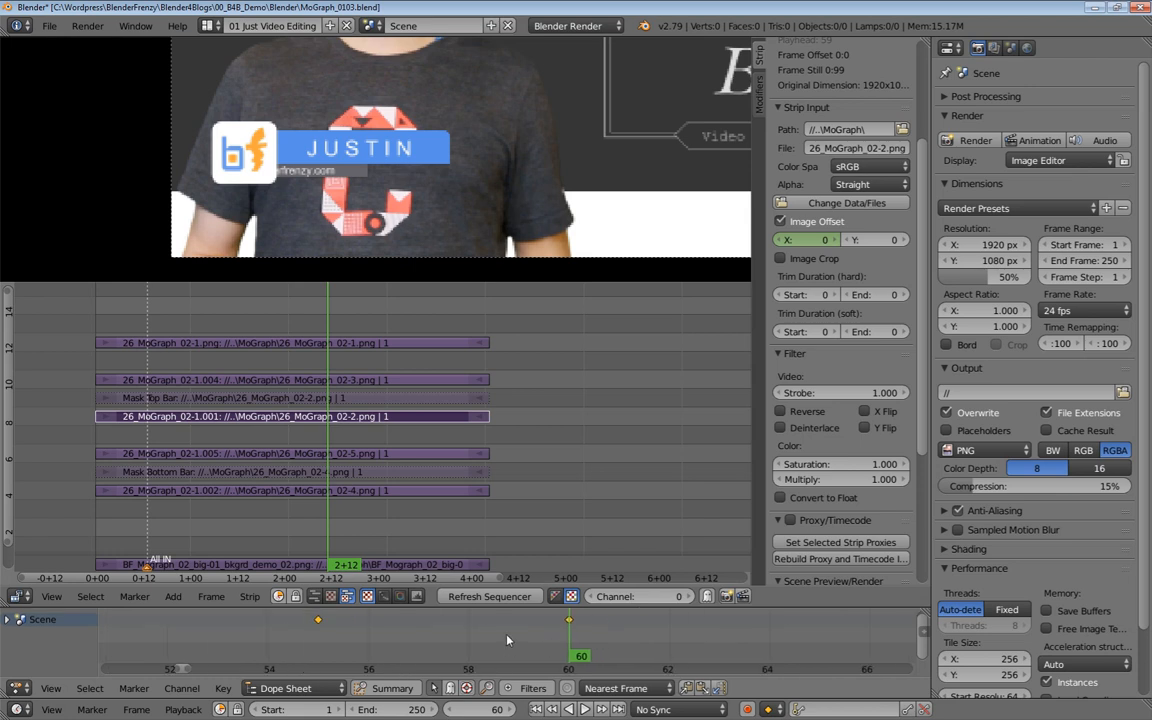
key("s")
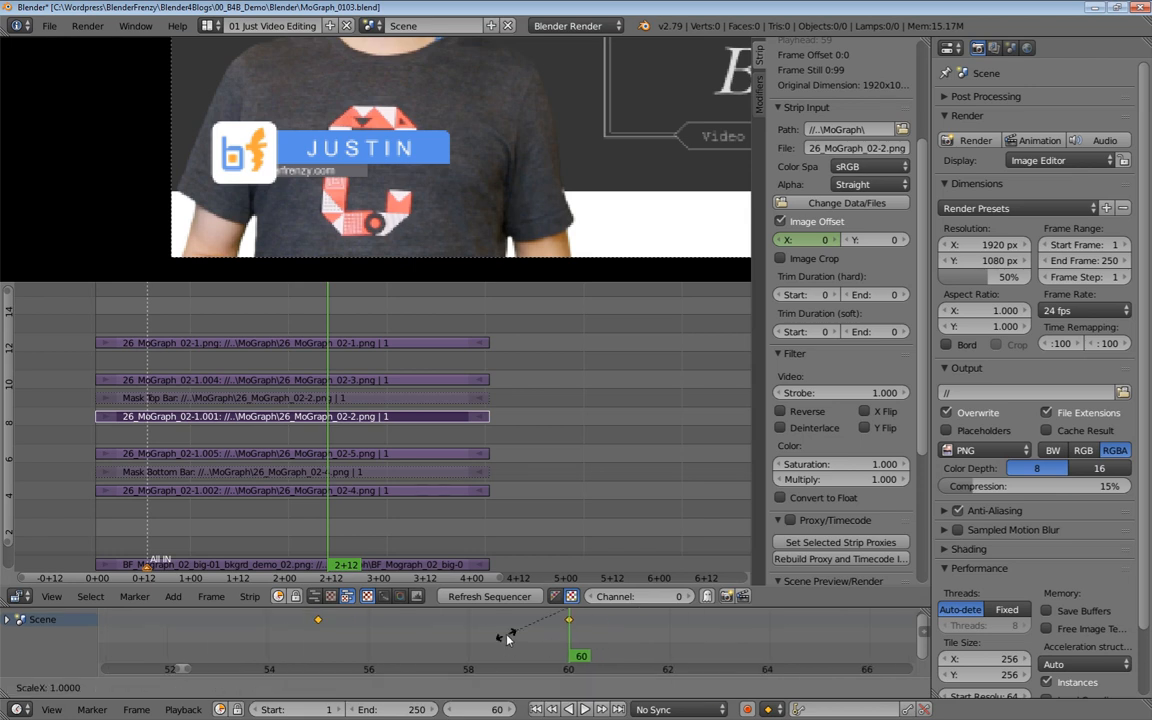
type("-1")
left_click(616, 638)
middle_click_drag(617, 638, 548, 643, "ctrl")
Play and scrub through the exit of the two bars, stopping at the name bar's last keyframe at frame 65
left_click_drag(495, 631, 503, 637)
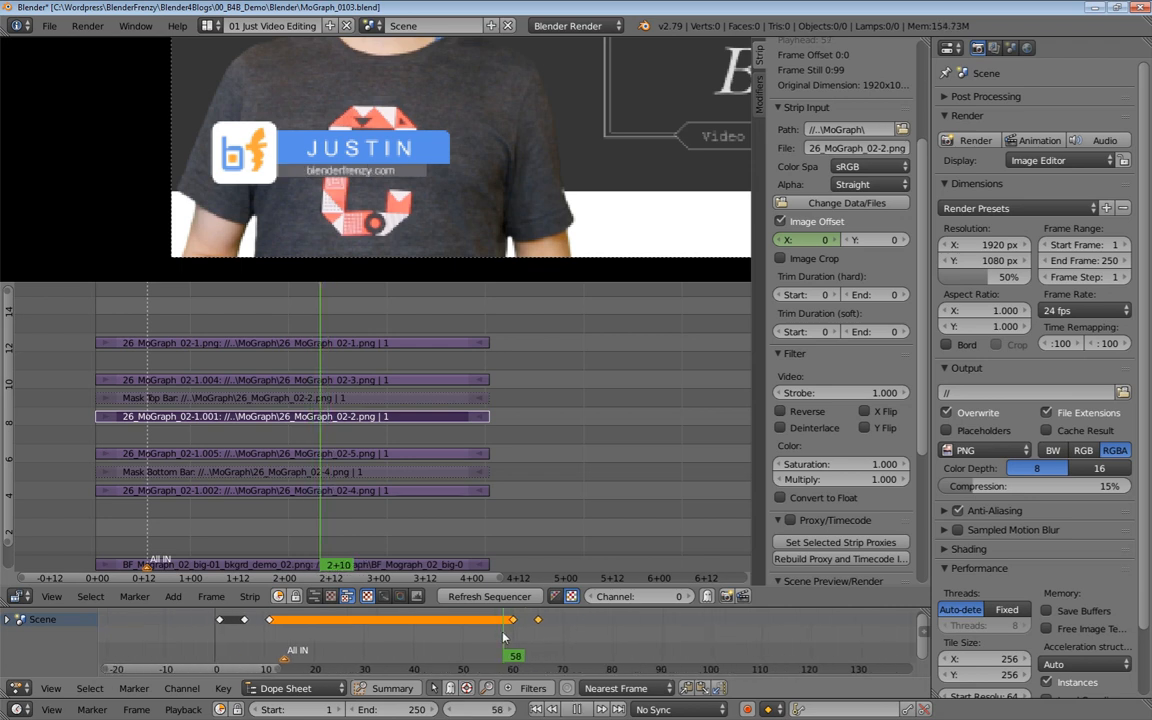
key("alt+a")
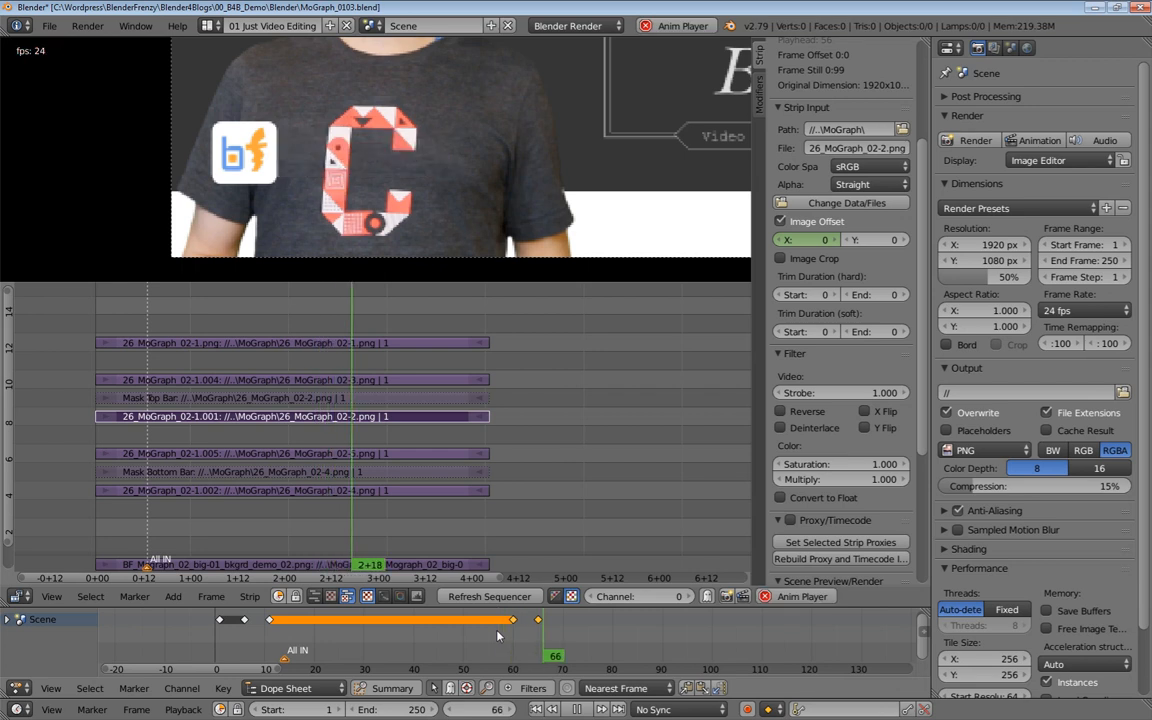
key("Escape")
left_click_drag(497, 634, 466, 636)
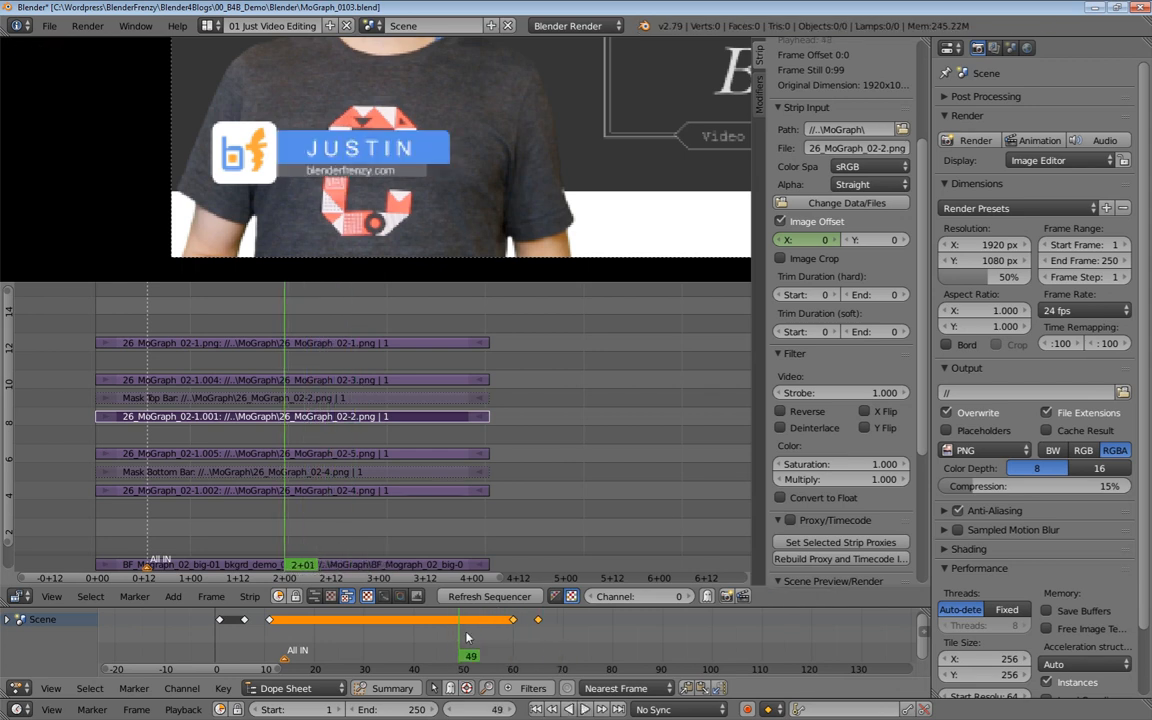
left_click_drag(501, 641, 538, 650)
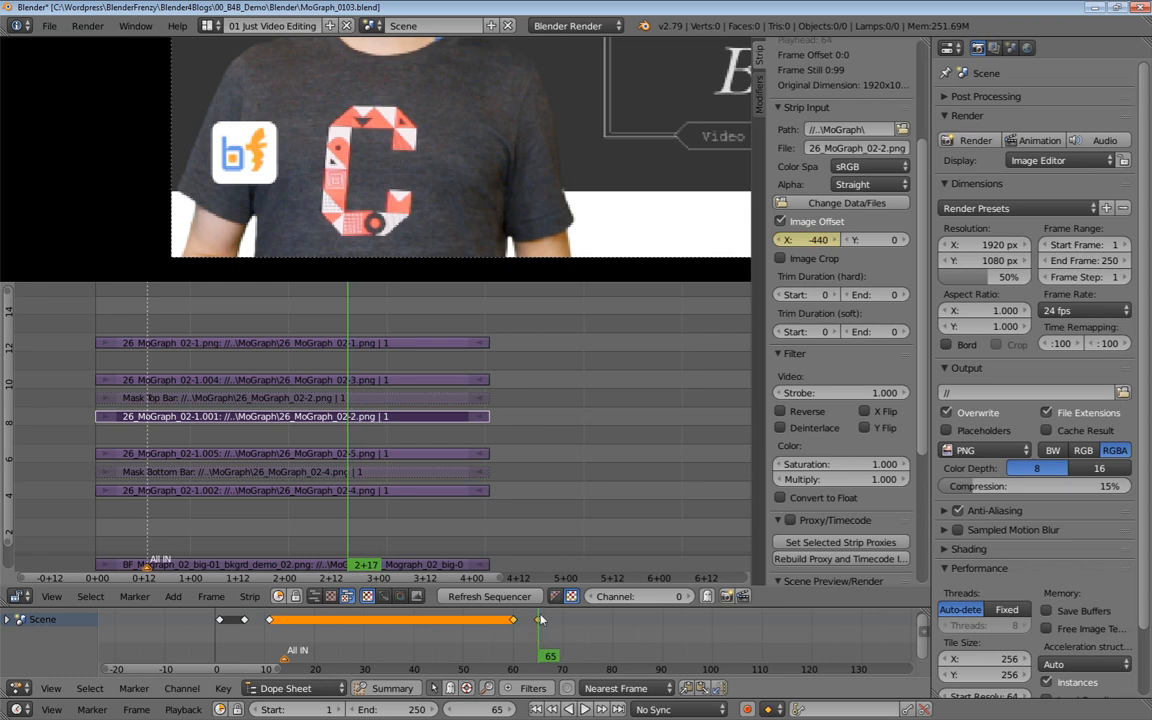
With the playhead at frame 67, duplicate both keyframes of the logo strip and place the copies at frames 63 and 67
middle_click_drag(543, 629, 497, 630)
left_click_drag(493, 641, 498, 643)
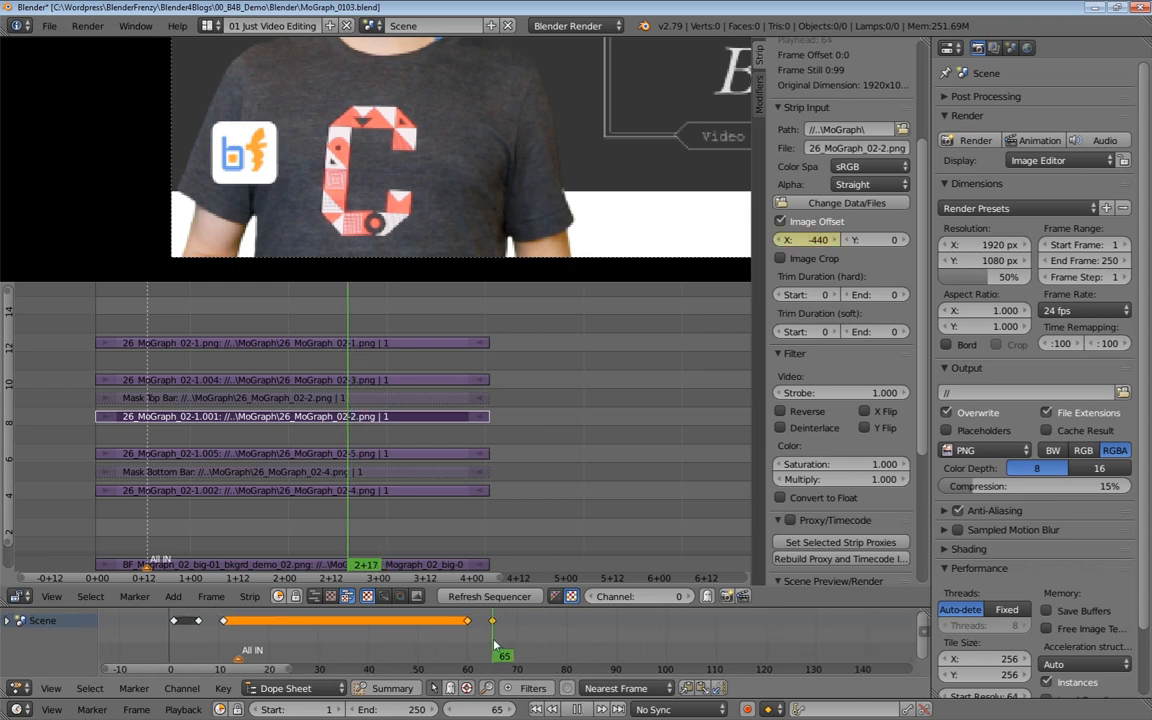
left_click_drag(500, 641, 503, 641)
right_click(349, 344)
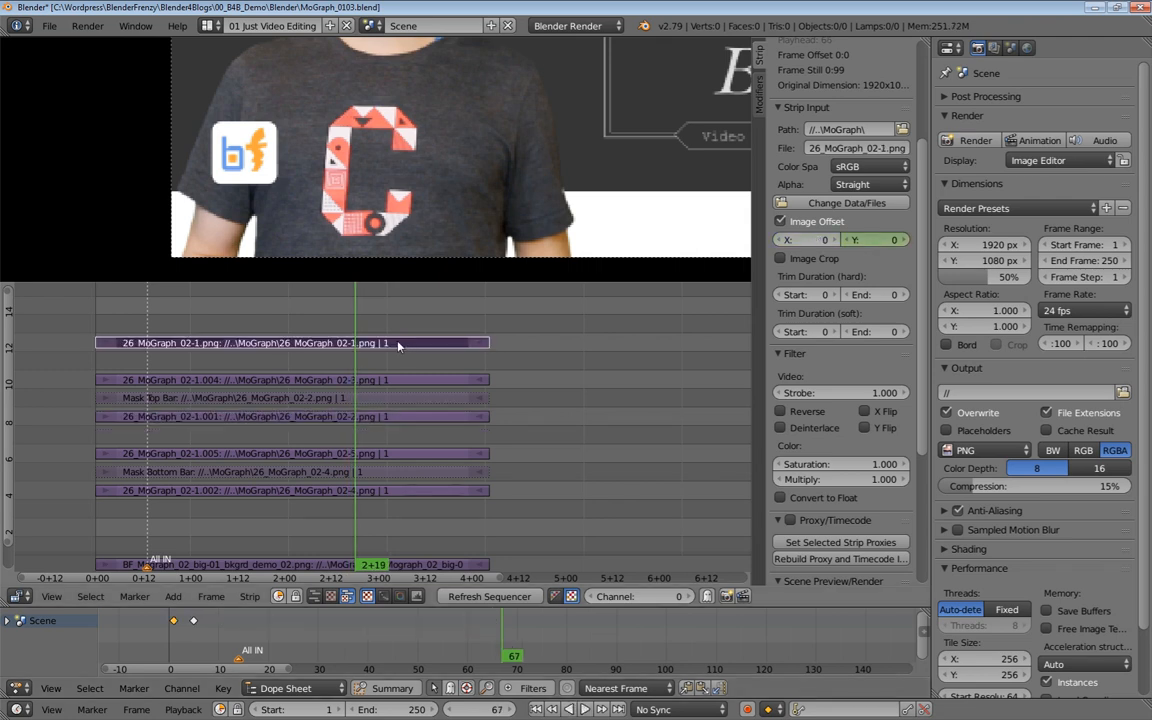
middle_click_drag(529, 637, 522, 637)
middle_click_drag(204, 622, 224, 624)
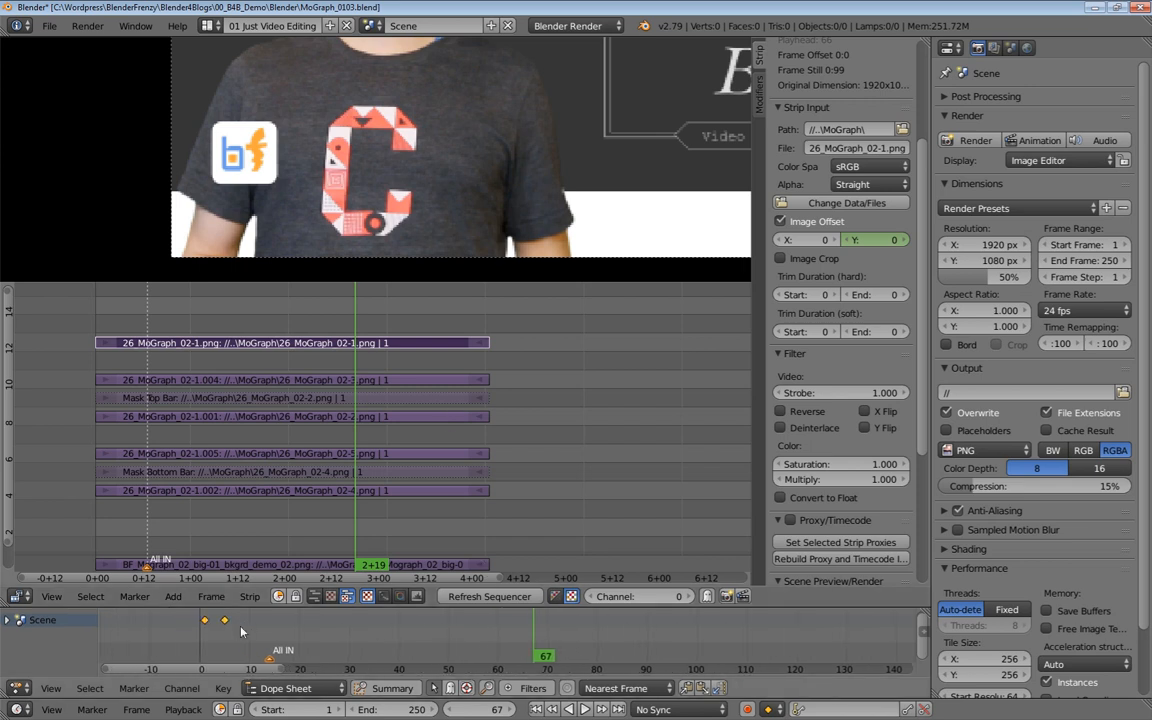
key("shift+d")
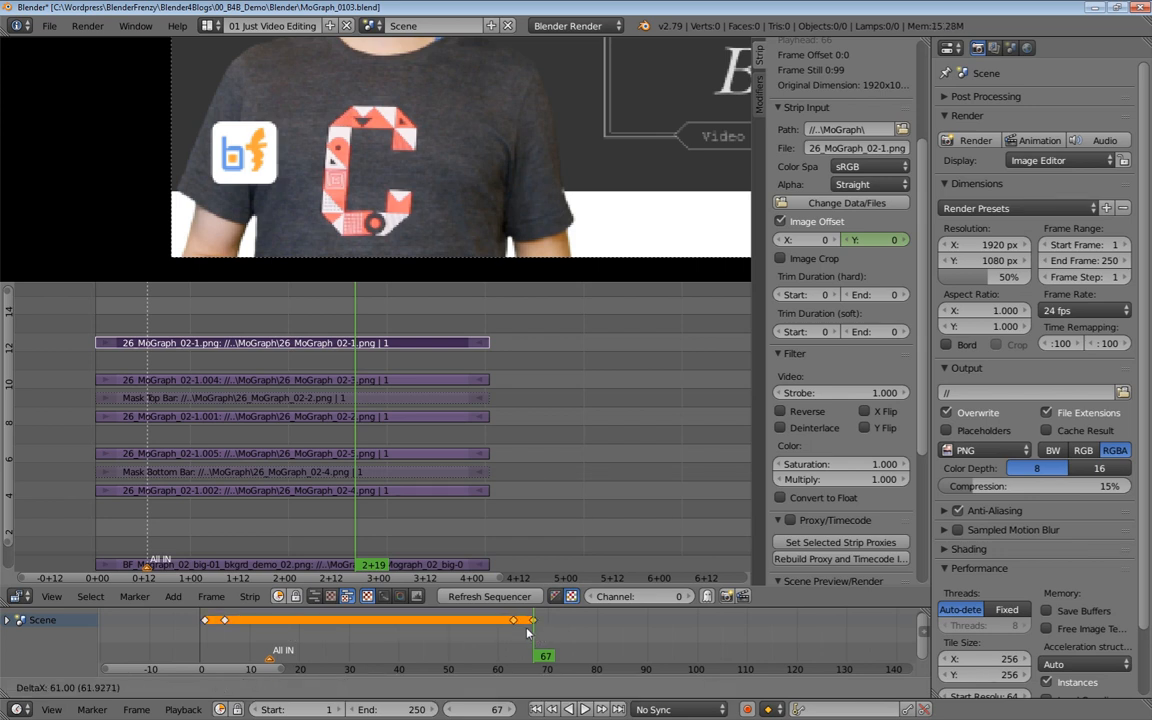
left_click(549, 640)
scroll(598, 637, "up", 8)
middle_click_drag(598, 637, 556, 638)
scroll(556, 638, "up", 1)
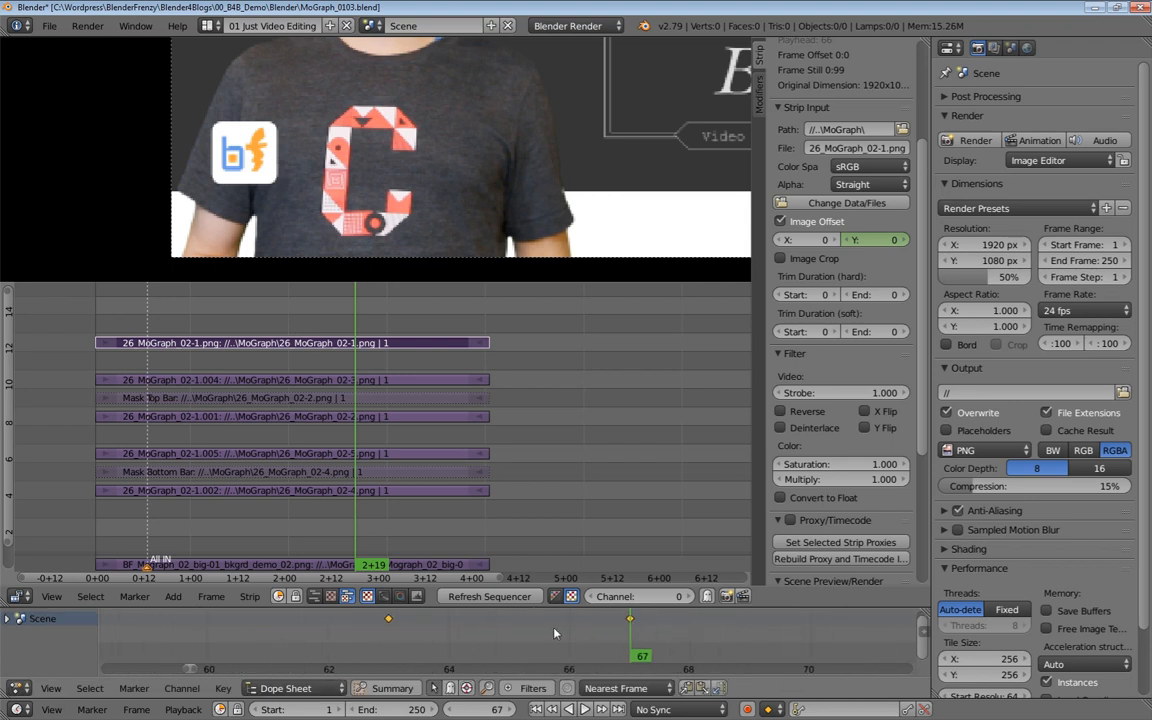
Mirror the logo's copied keyframes about frame 67 by scaling them by -1
key("s")
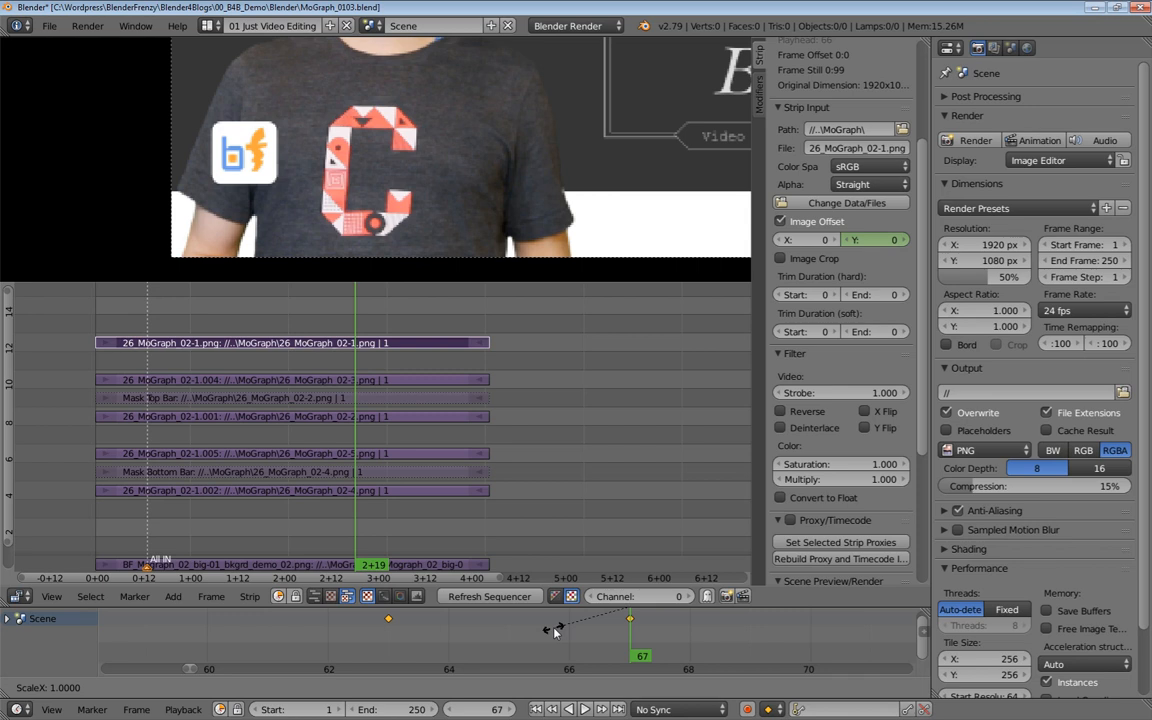
type("-1")
key("Return")
scroll(503, 630, "down", 8)
Play the logo's exit and step through it frame by frame up to frame 71
key("alt+a")
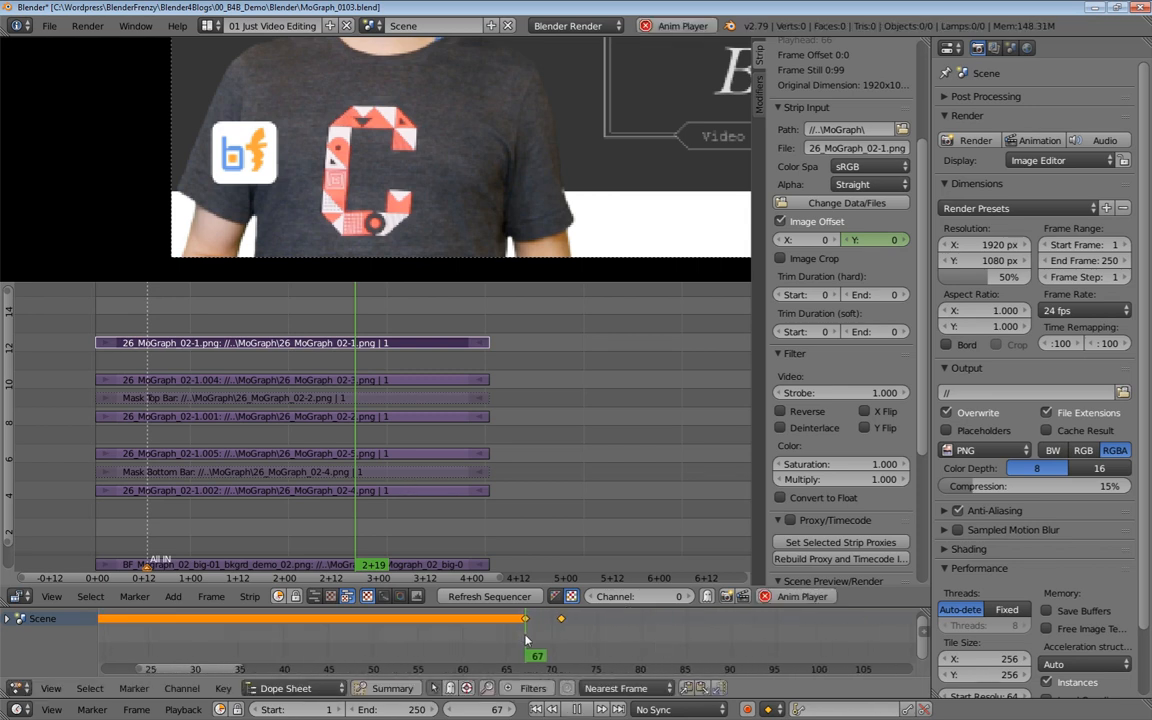
key("alt+a")
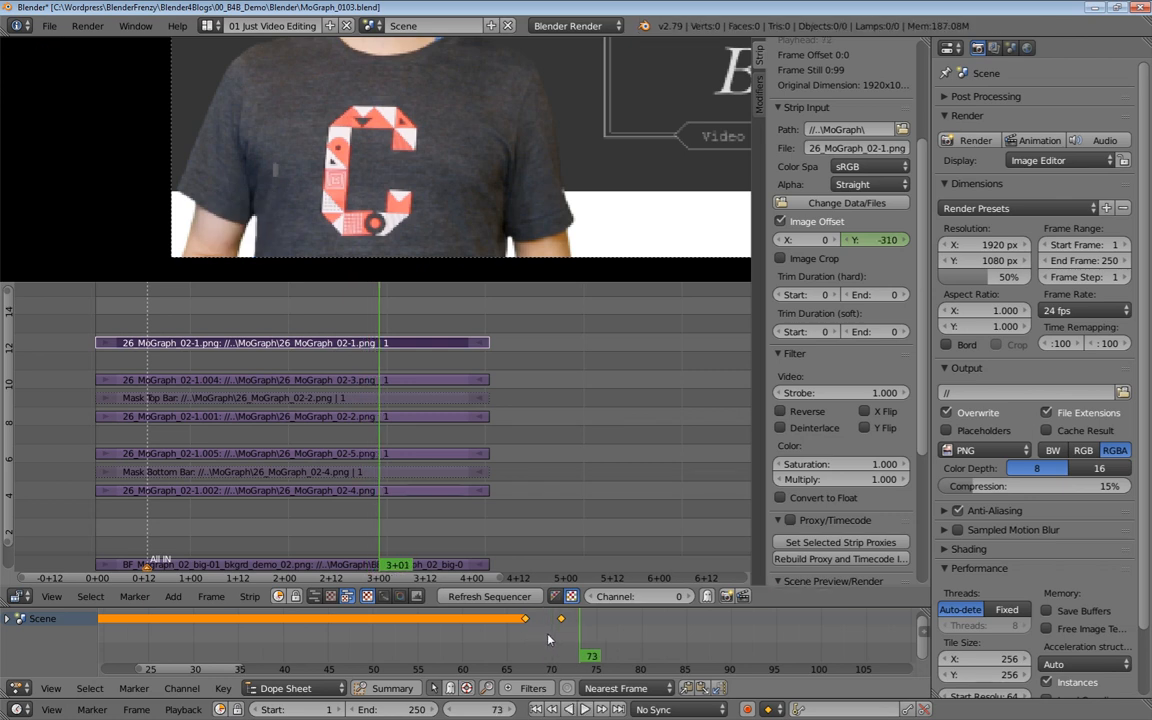
left_click_drag(550, 637, 535, 632)
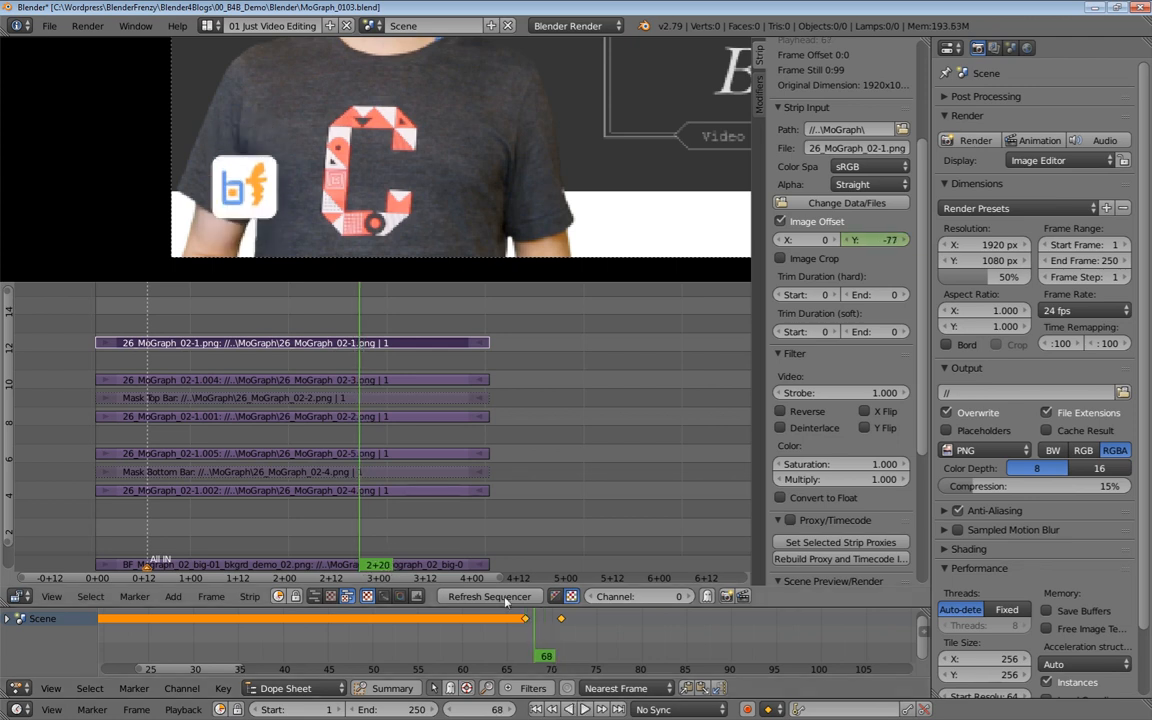
key("Right")
key("Right")
key("Right")
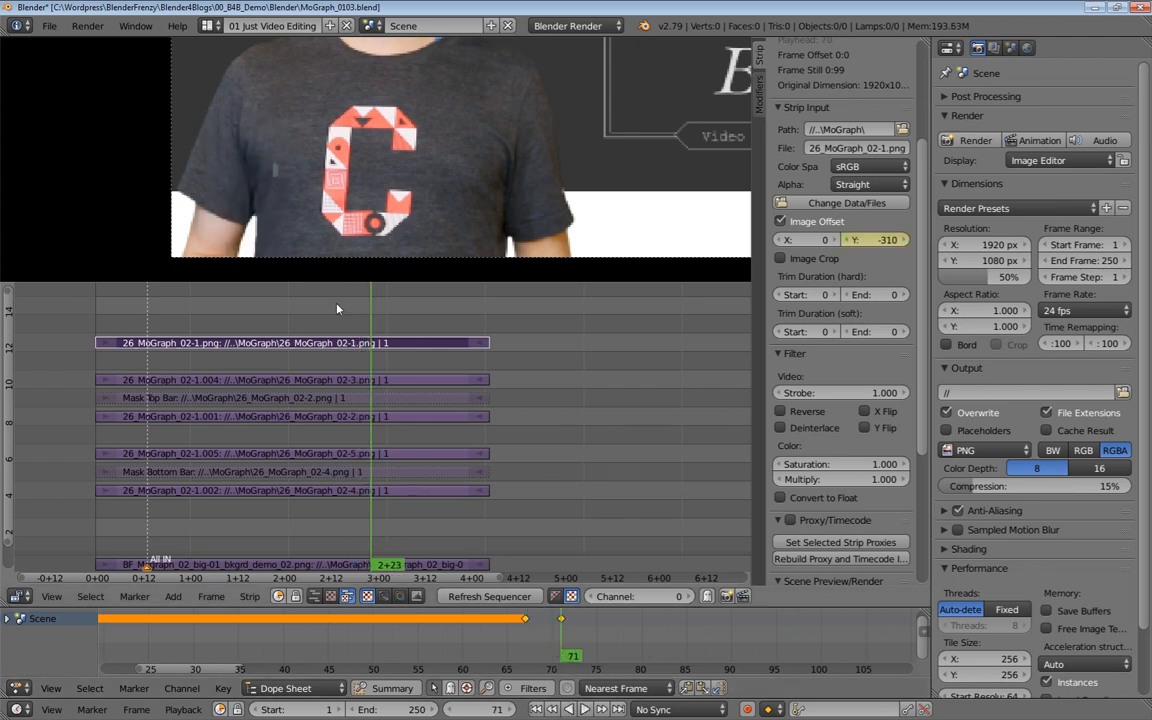
Select the website bar strip and move the playhead to its last keyframe at frame 63 to inspect the leftover sliver
scroll(276, 174, "up", 5)
middle_click_drag(269, 176, 394, 149)
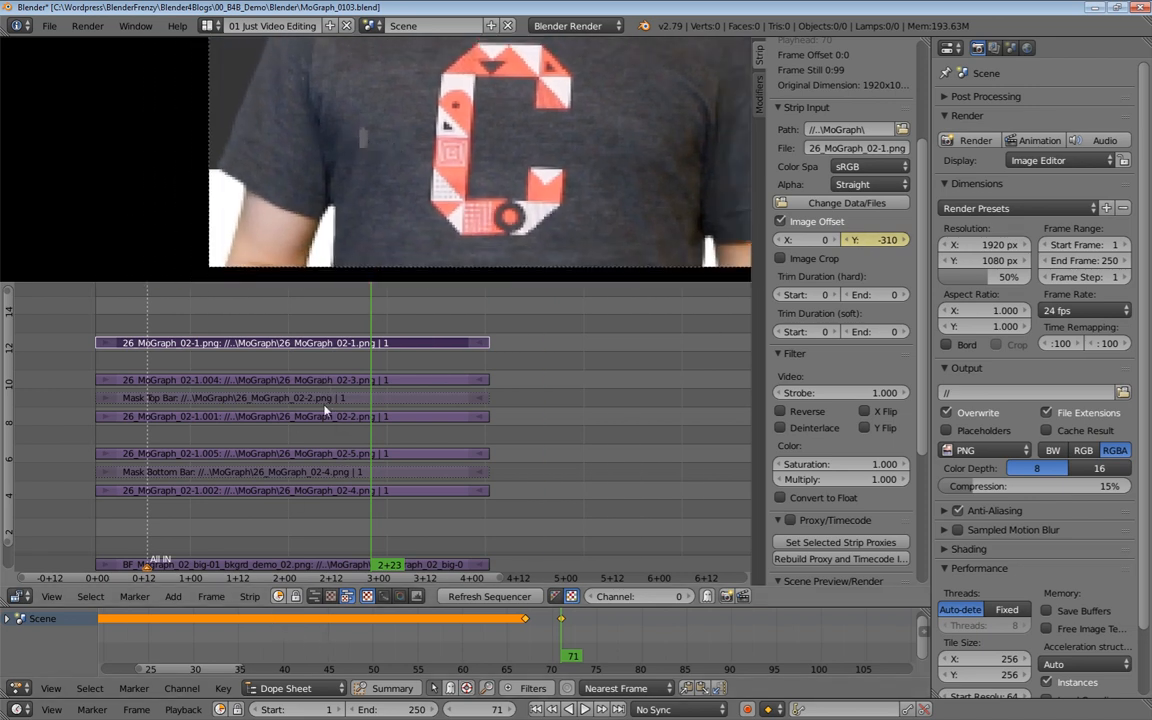
right_click(326, 490)
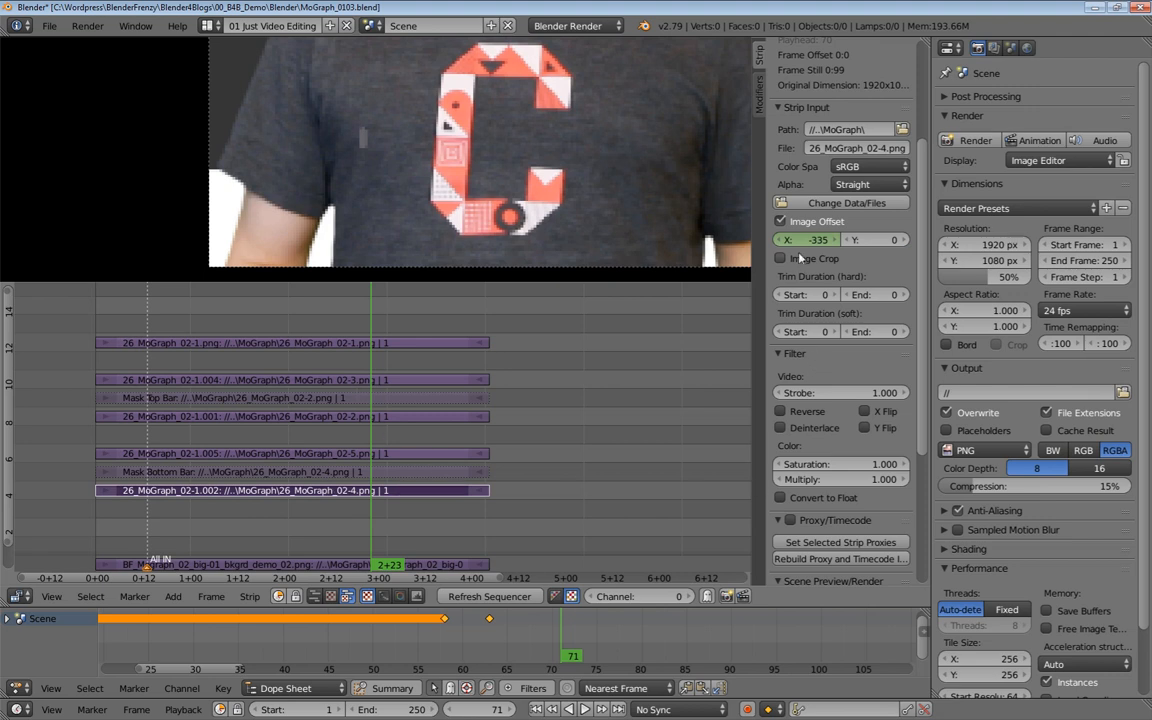
left_click_drag(471, 652, 492, 633)
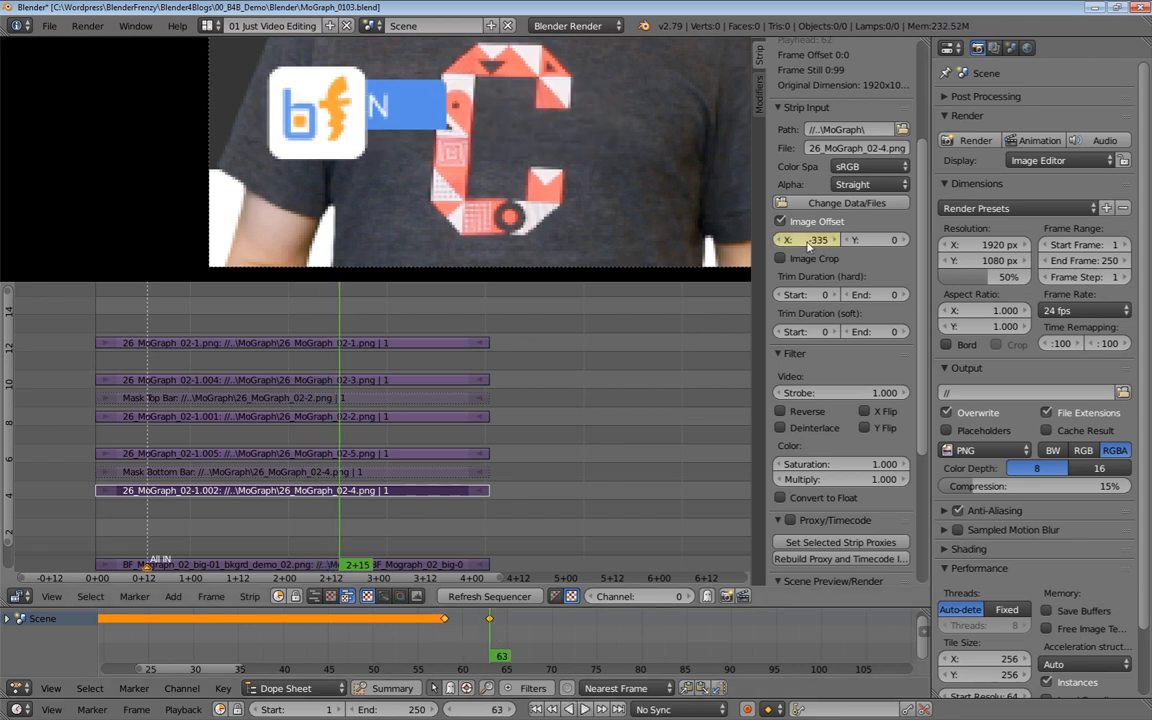
Mute the logo and name bar strips and move the playhead to frame 65 to isolate the leftover sliver
right_click(323, 344)
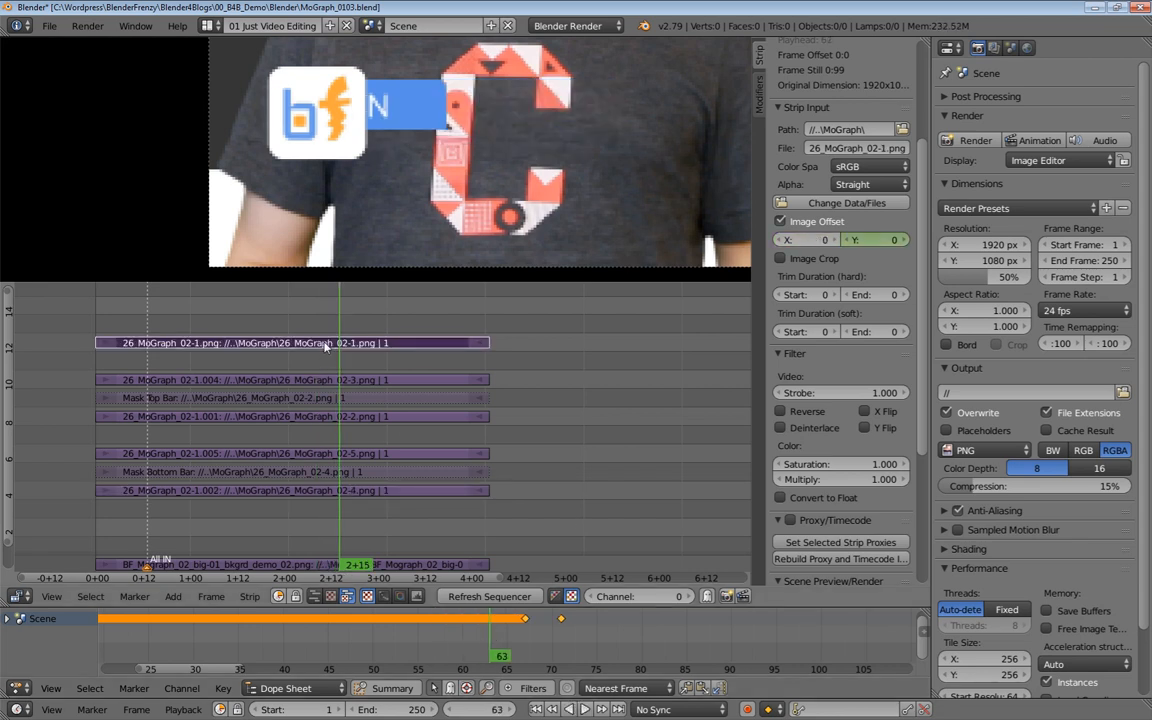
right_click(313, 418)
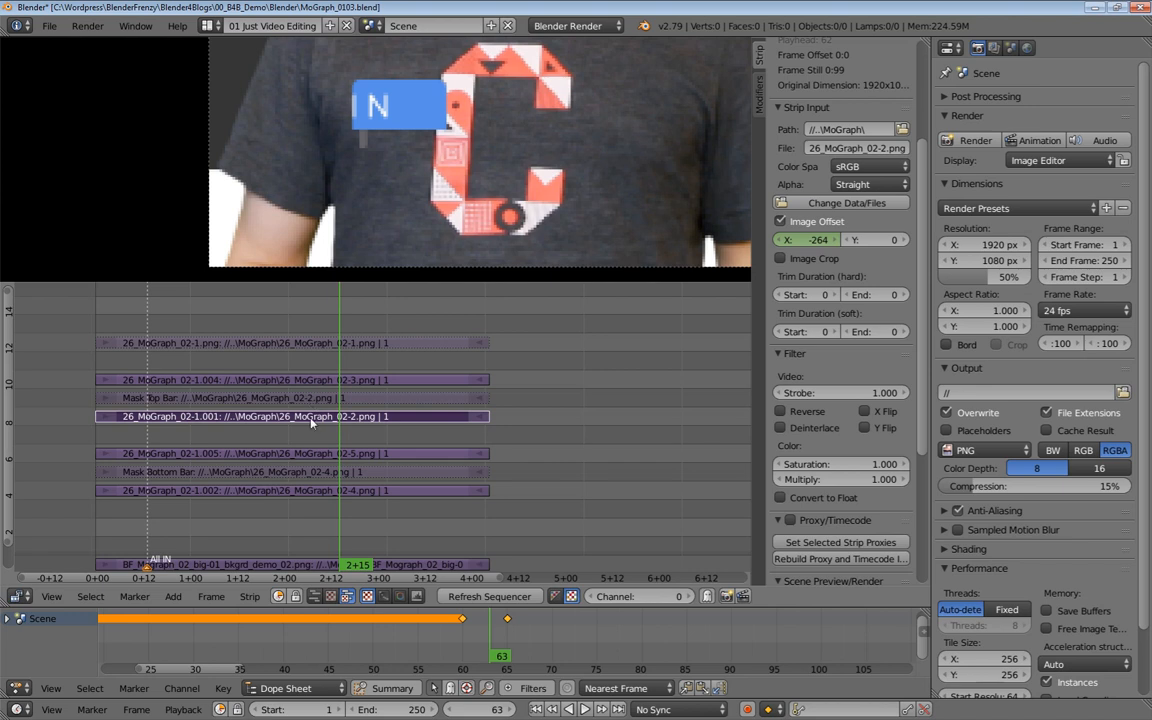
scroll(364, 149, "up", 1)
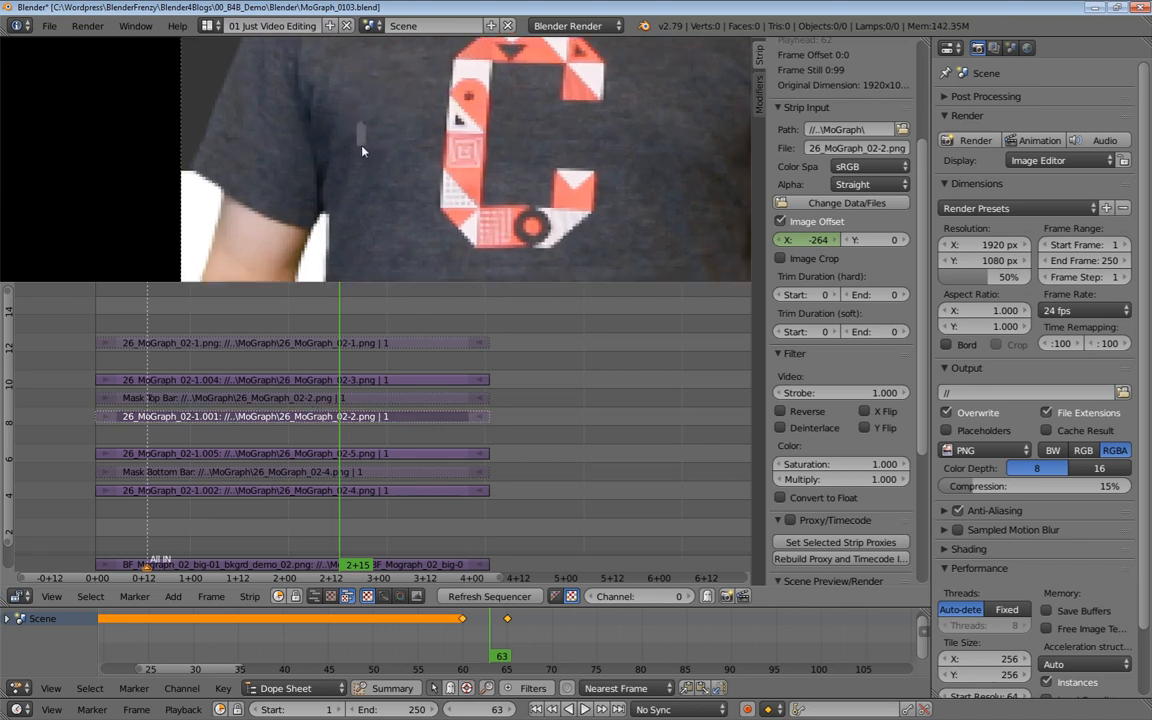
left_click(507, 621)
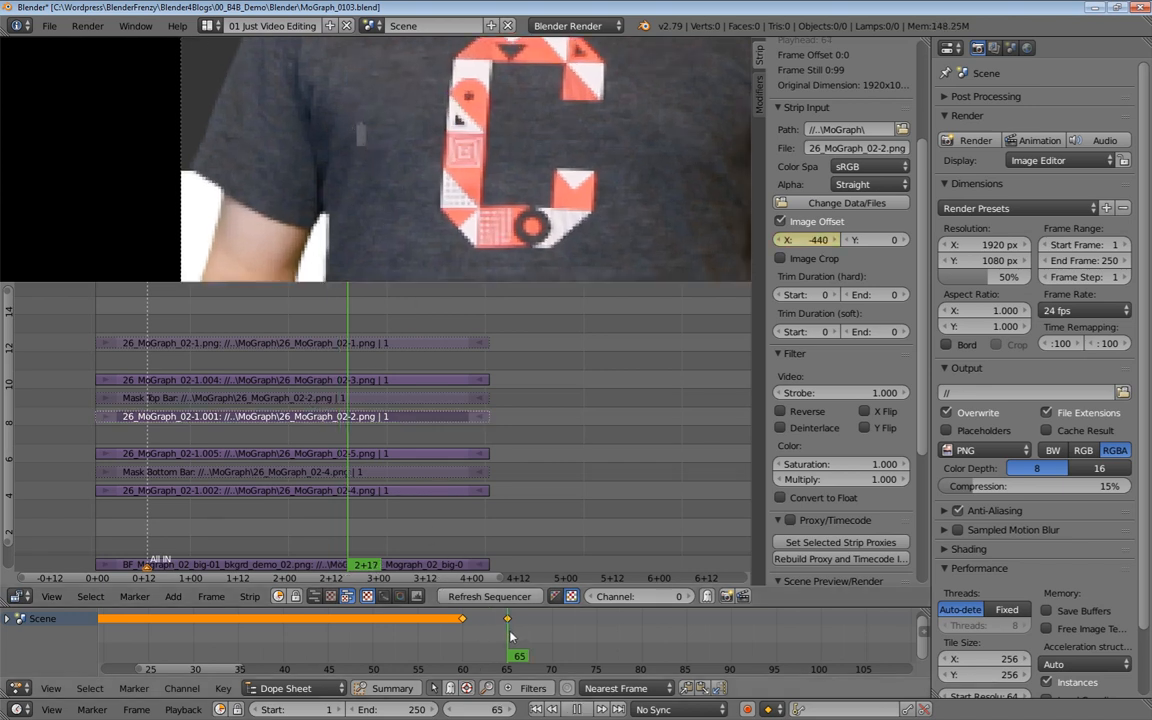
Set the website bar strip's horizontal image offset to -350 at its last keyframe on frame 63
right_click(507, 621)
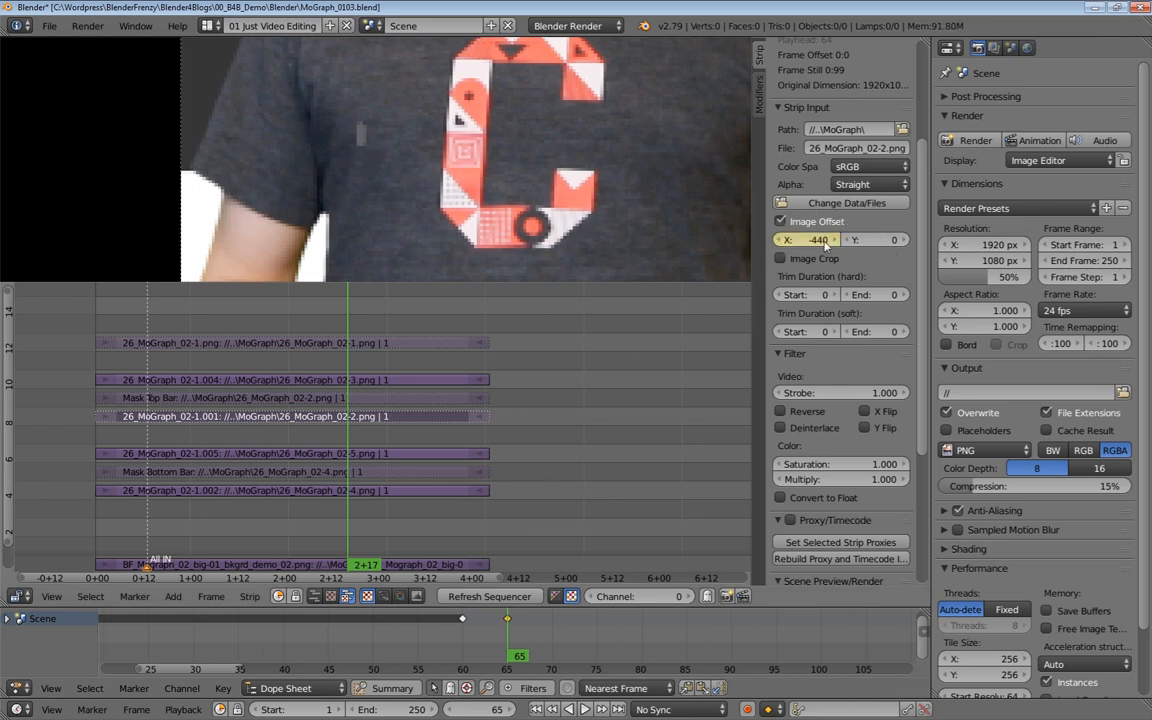
left_click_drag(810, 240, 820, 240)
left_click(396, 493)
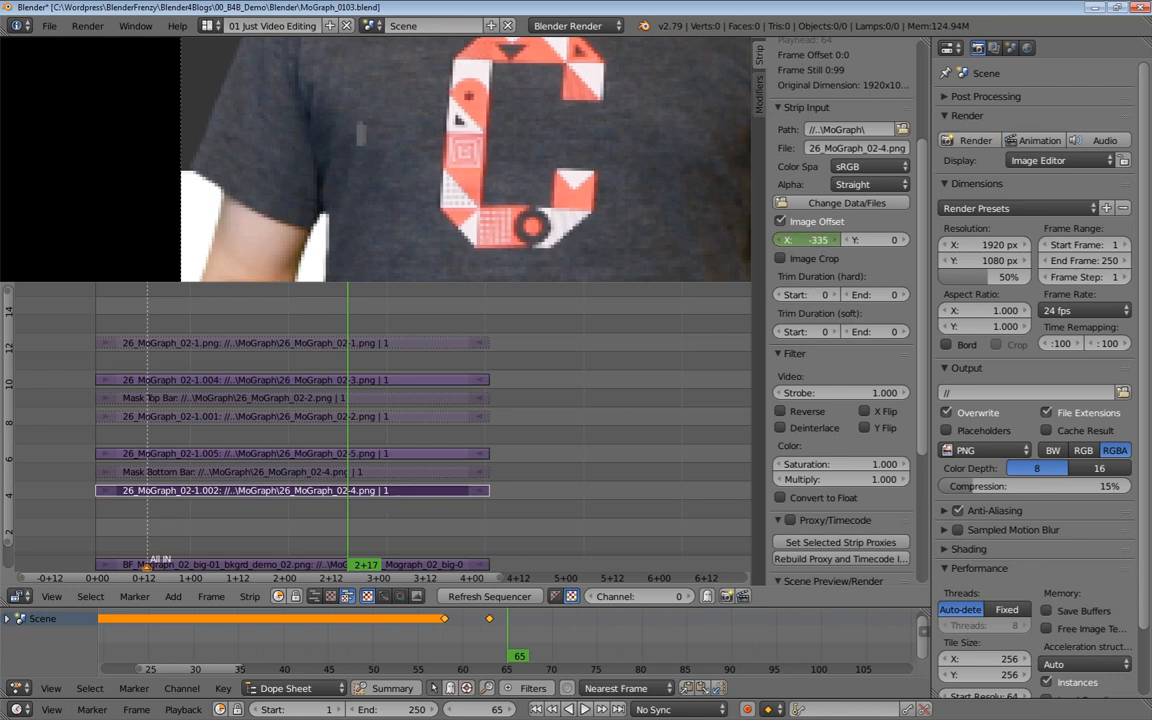
left_click(492, 648)
mouse_move(820, 241)
left_mouse_down()
mouse_move(800, 241)
mouse_move(820, 243)
left_mouse_up()
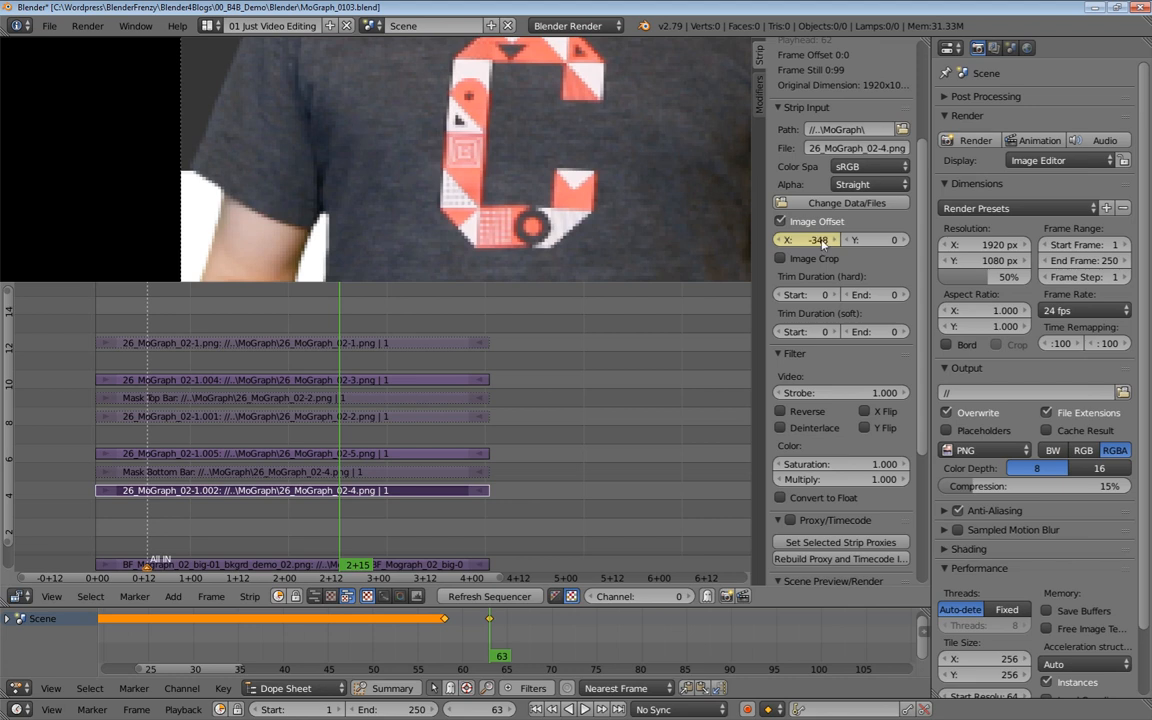
key("KP_Subtract")
left_click(797, 225)
key("BackSpace")
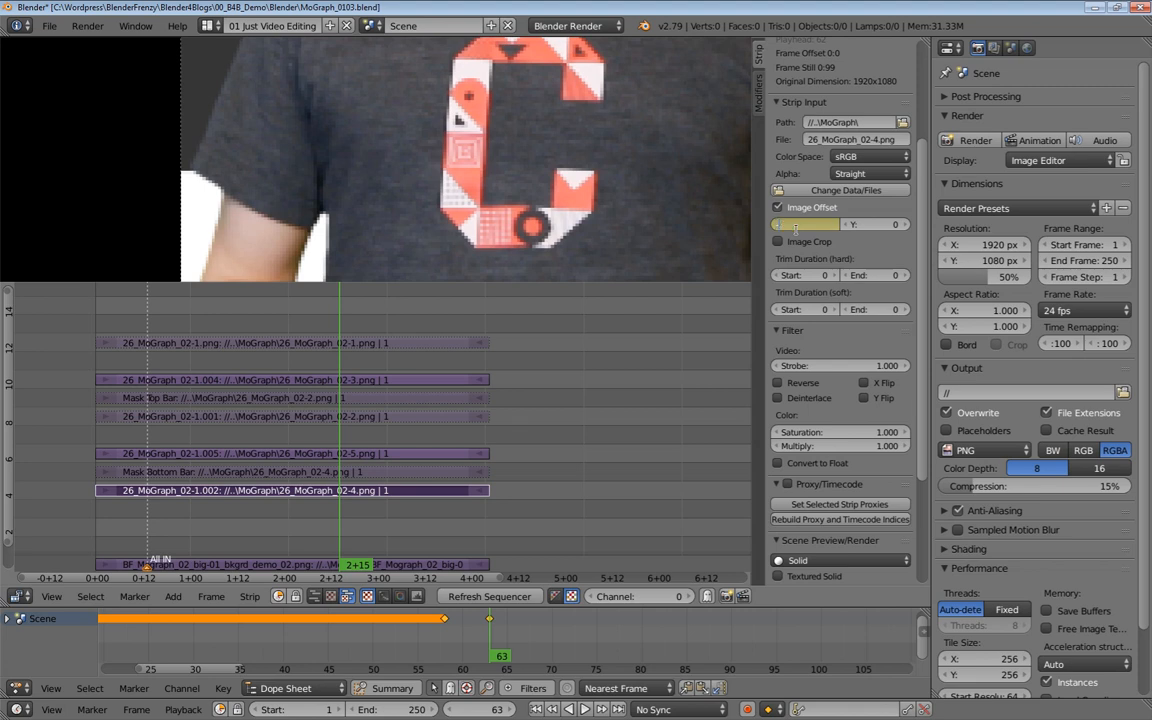
type("-350")
key("Return")
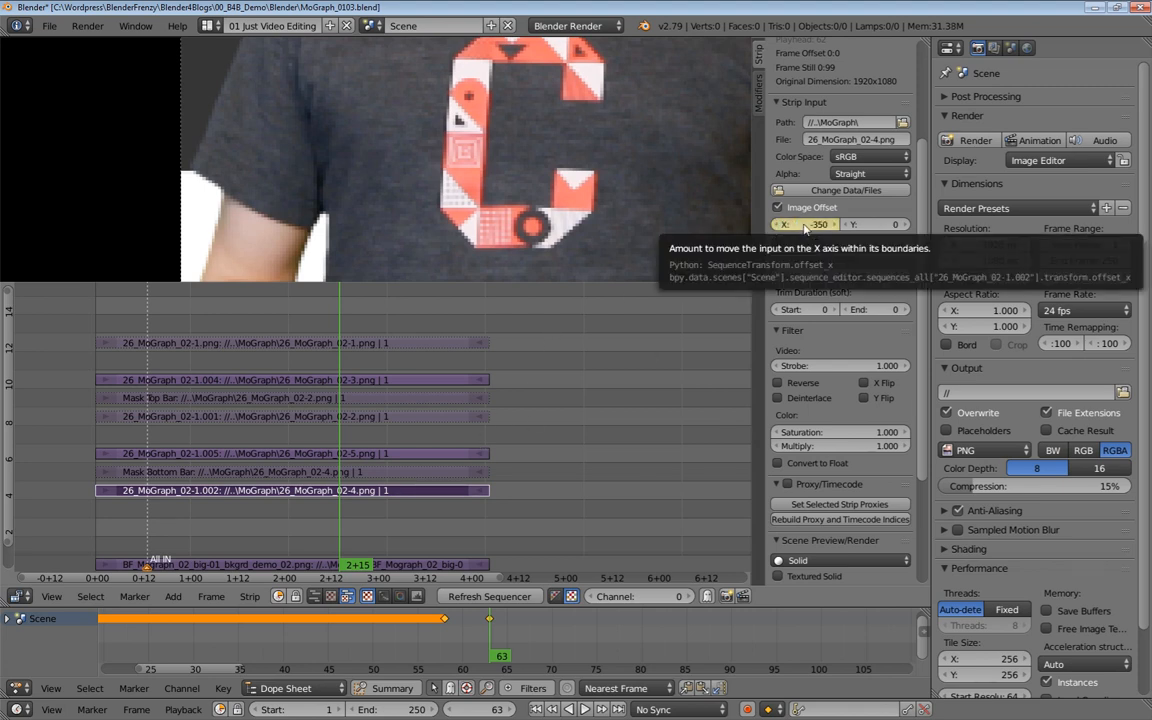
Set the website bar's horizontal image offset to -350 at frame 1 and keyframe it
middle_click_drag(340, 622, 603, 631)
scroll(603, 631, "down", 5)
left_click_drag(291, 636, 273, 636)
key("alt+a")
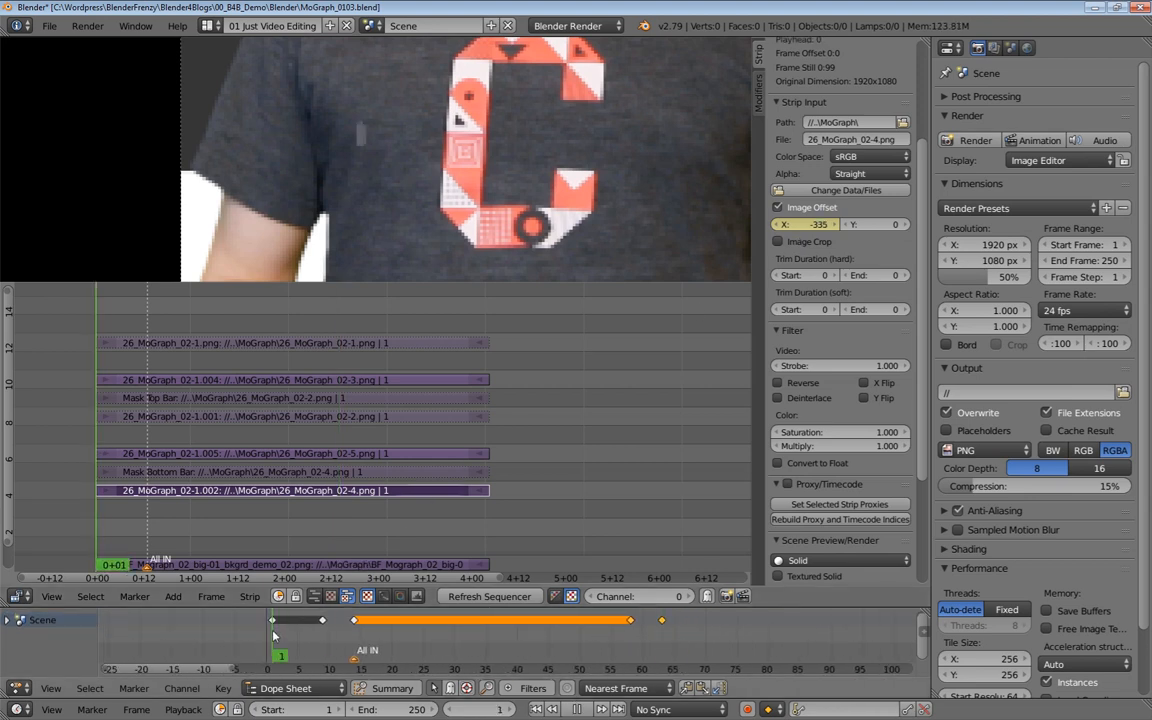
left_click(813, 226)
key("BackSpace")
type("-350")
key("Return")
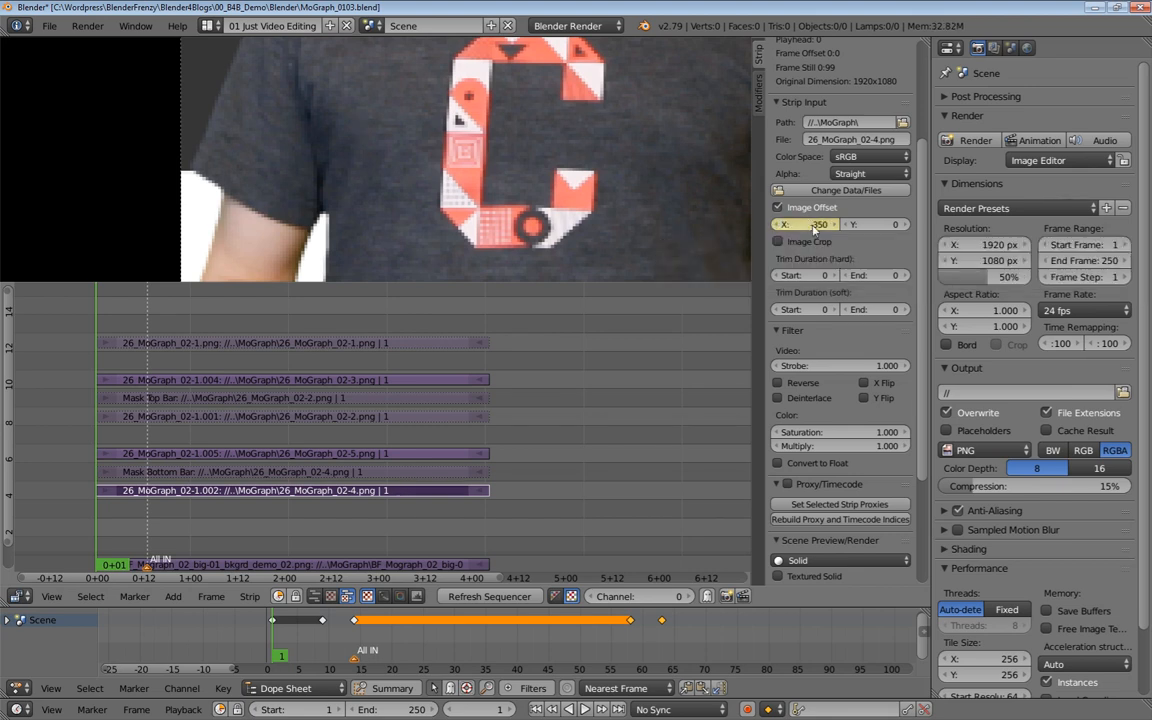
key("i")
Unmute the logo strip and the name bar strip
left_click(237, 344)
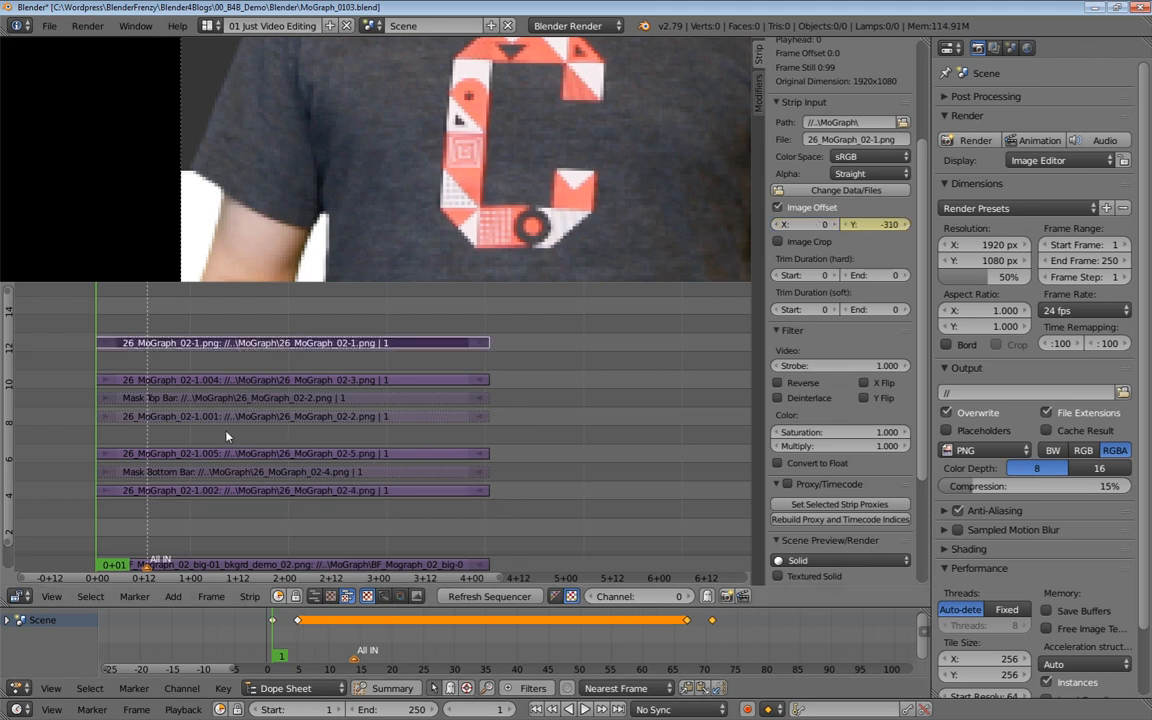
left_click(250, 416)
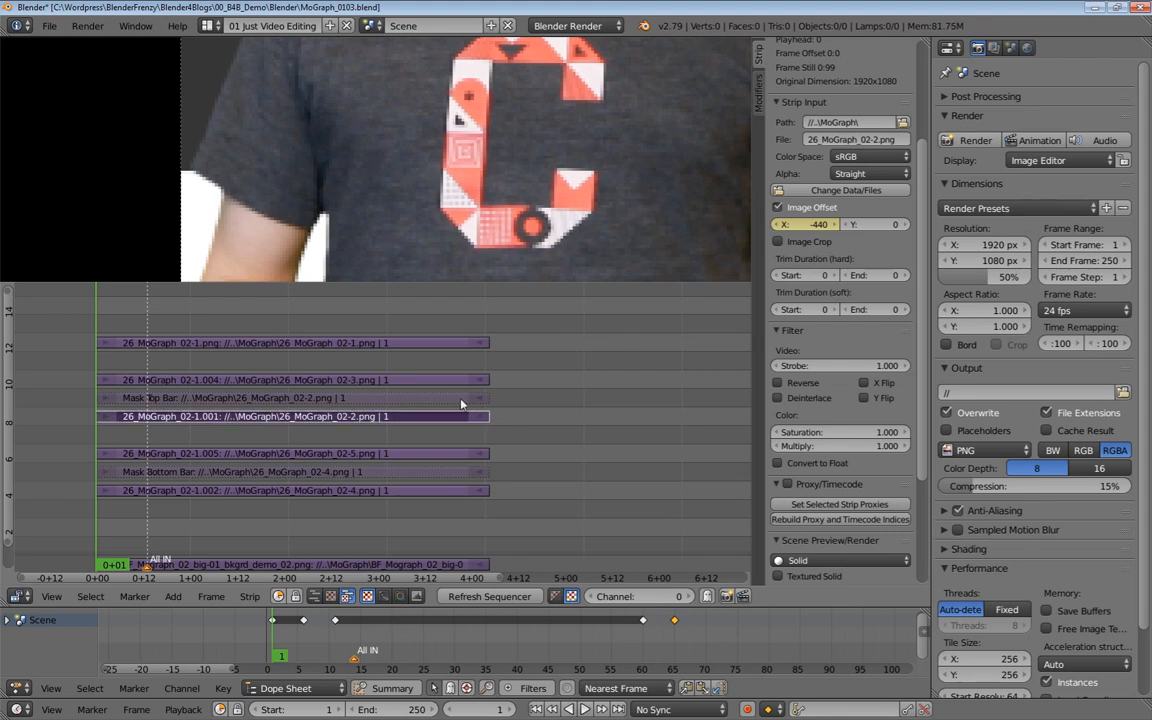
scroll(432, 194, "down", 4)
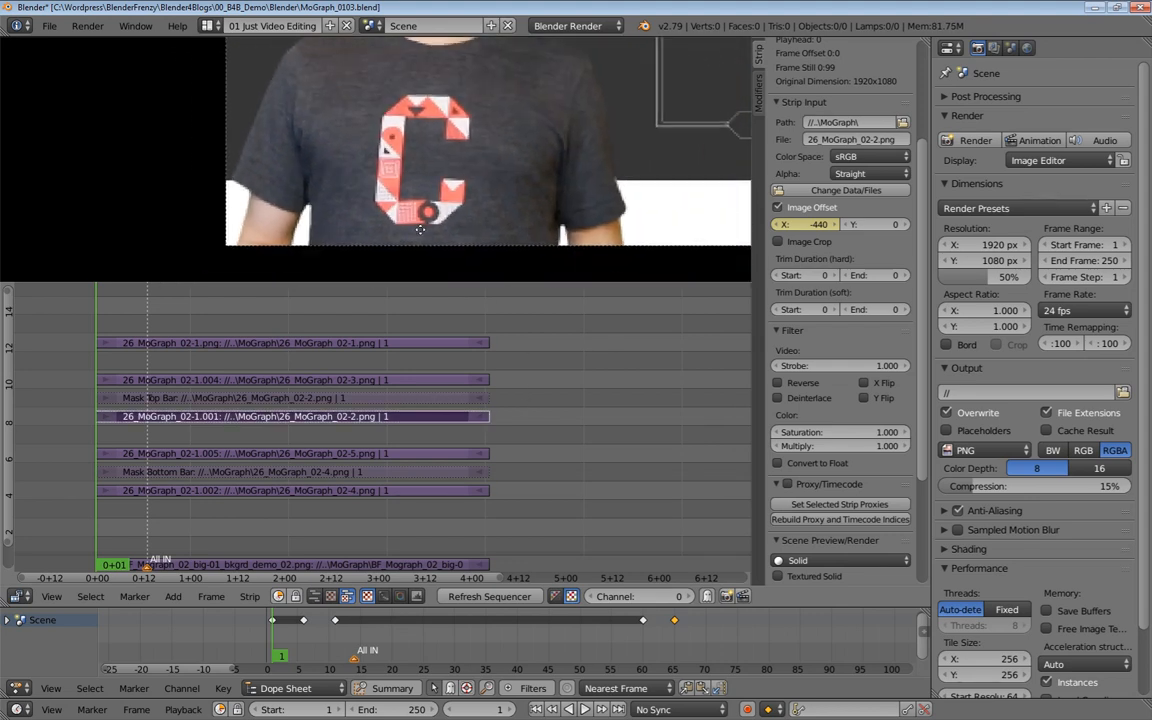
Play and scrub through the whole lower-third animation to check the entrance, shine and exit for leftover slivers
key("alt+a")
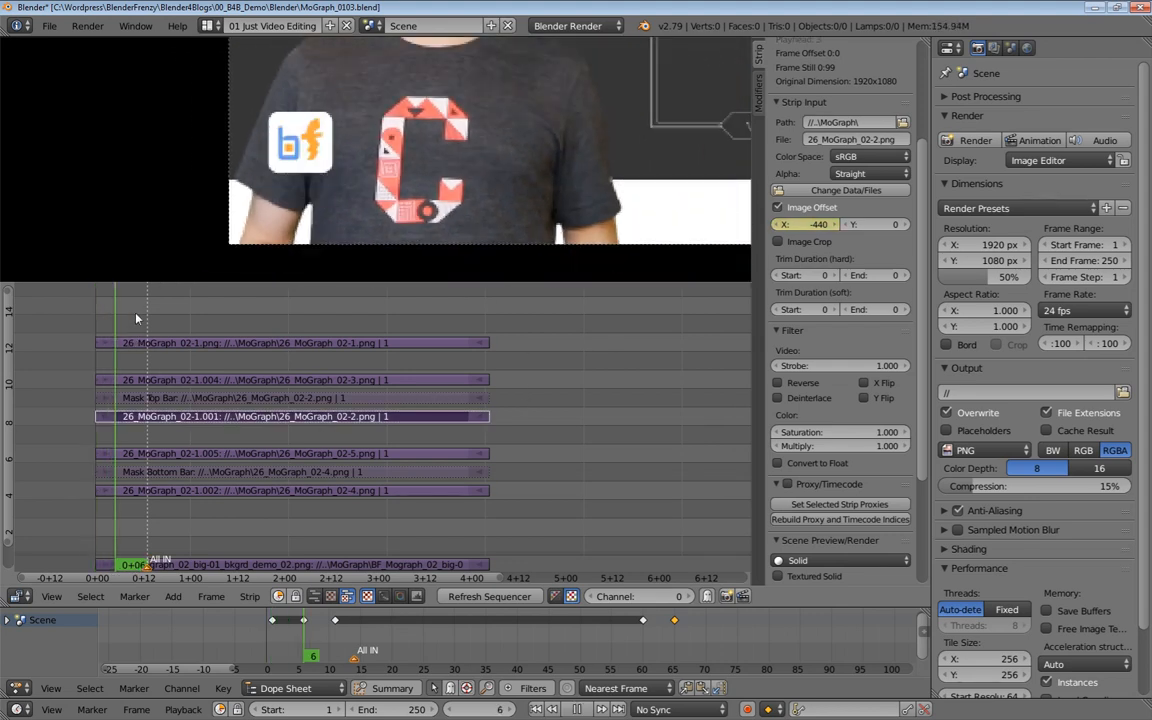
left_click_drag(285, 320, 95, 320)
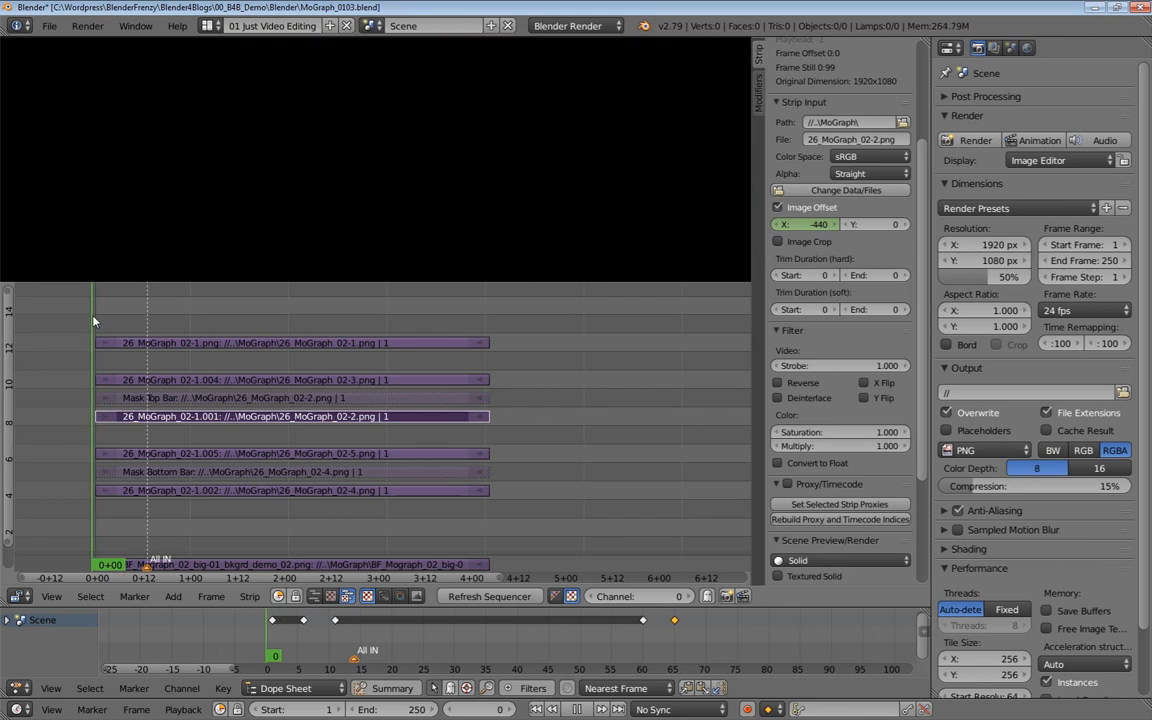
key("alt+a")
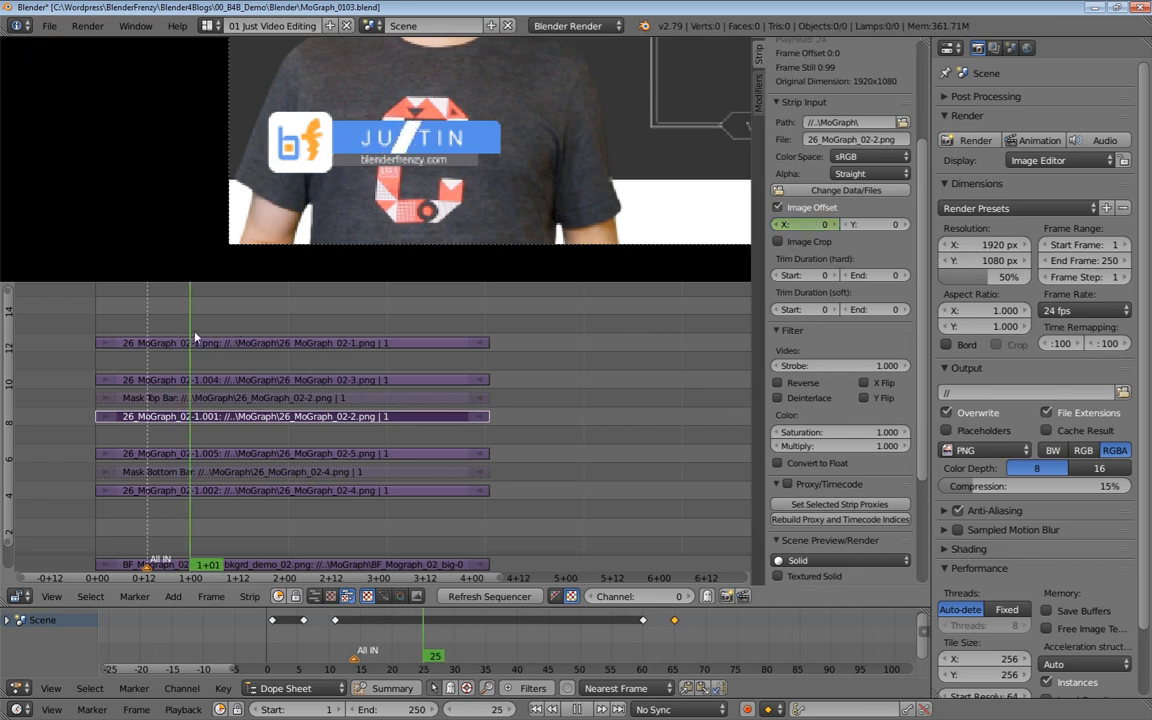
key("alt+a")
left_click_drag(268, 331, 226, 333)
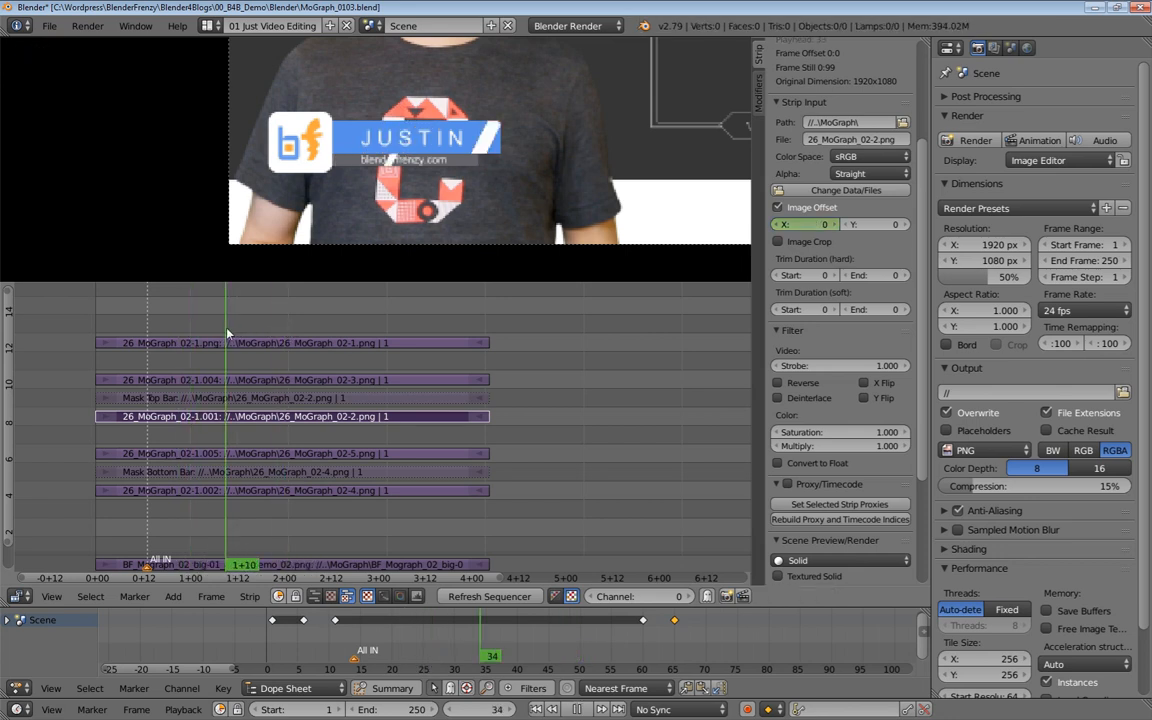
key("alt+a")
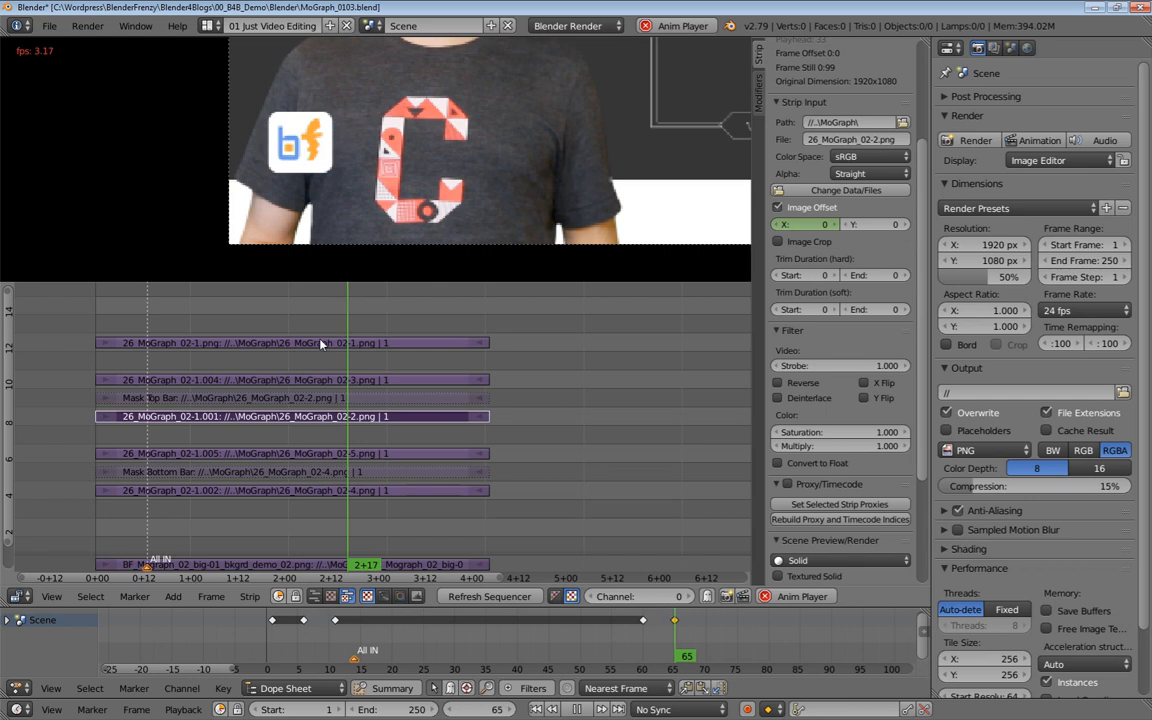
key("alt+a")
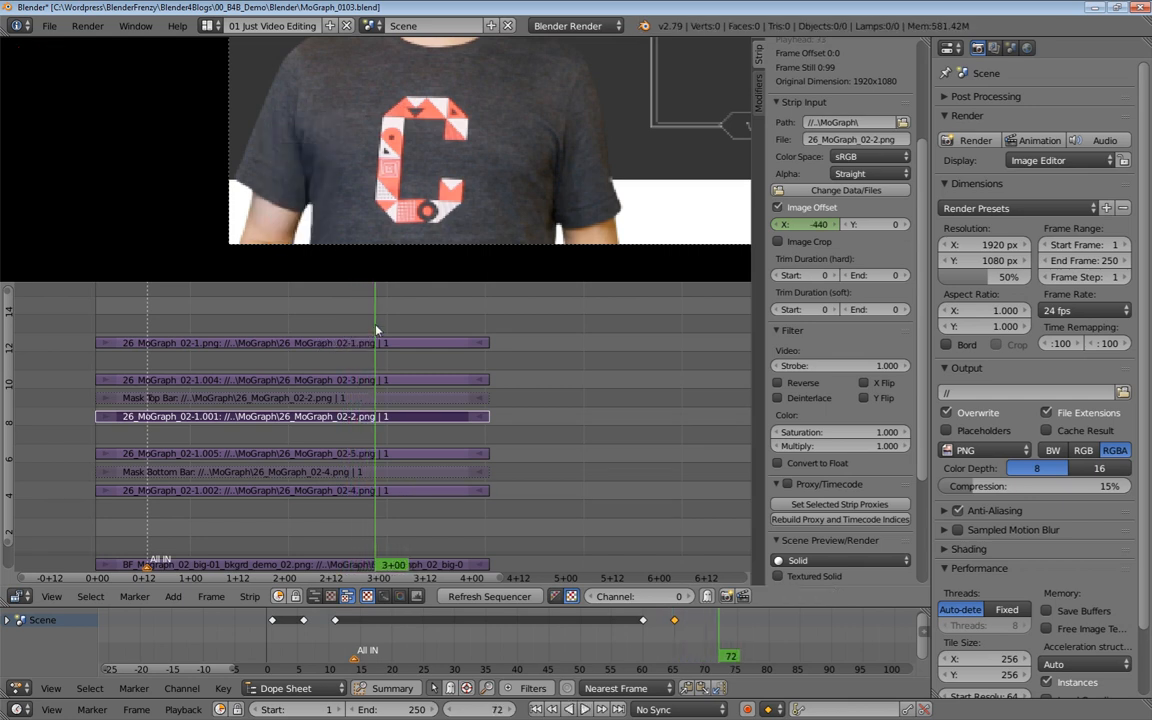
left_click_drag(349, 320, 320, 290)
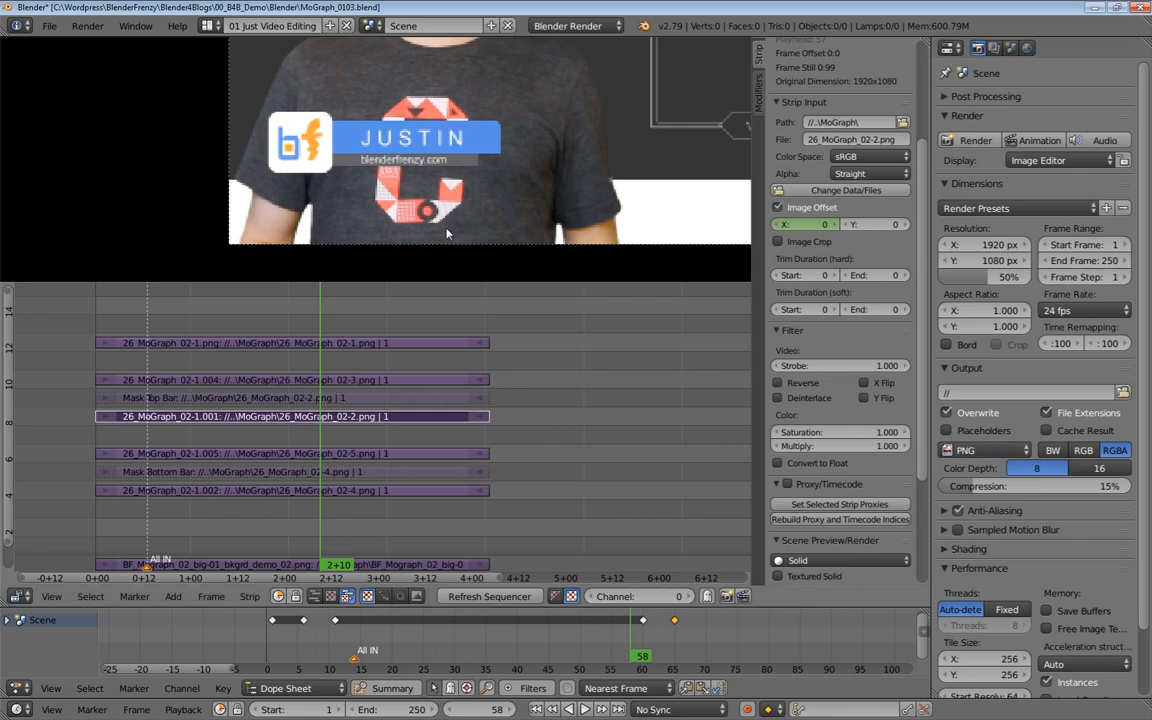
left_click_drag(337, 311, 397, 315)
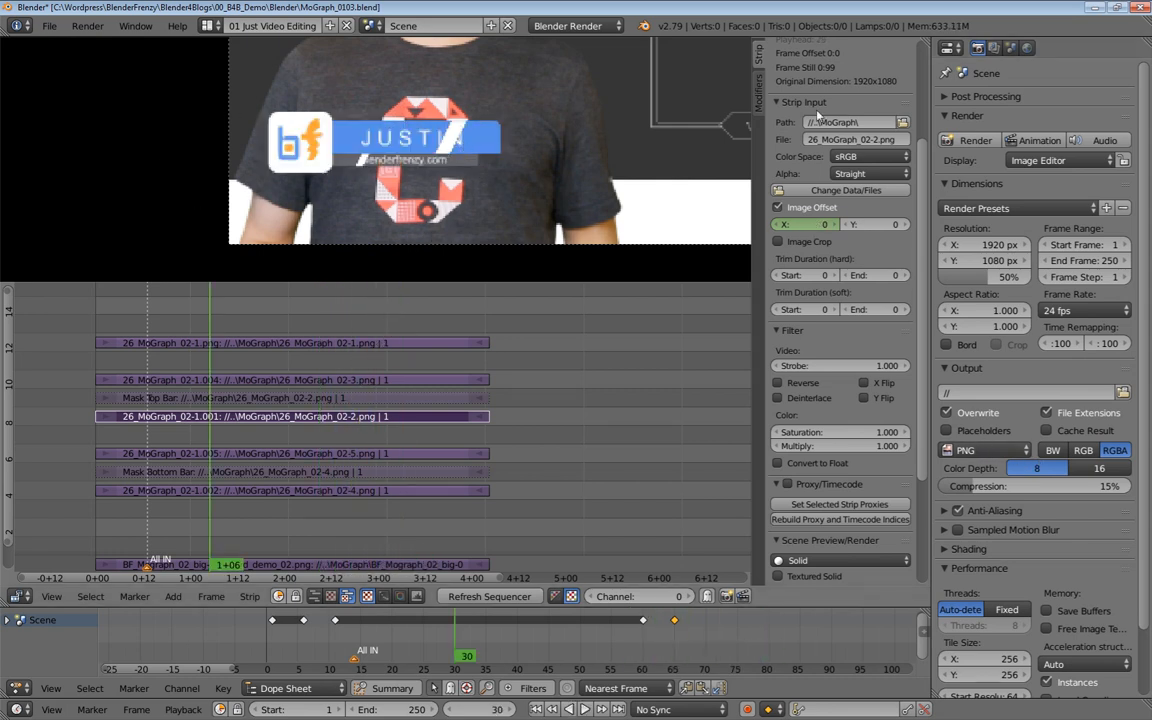
Select both shine strips, 26_MoGraph_02-3.png and 26_MoGraph_02-5.png, with the website bar's shine as the active one
scroll(818, 114, "up", 5)
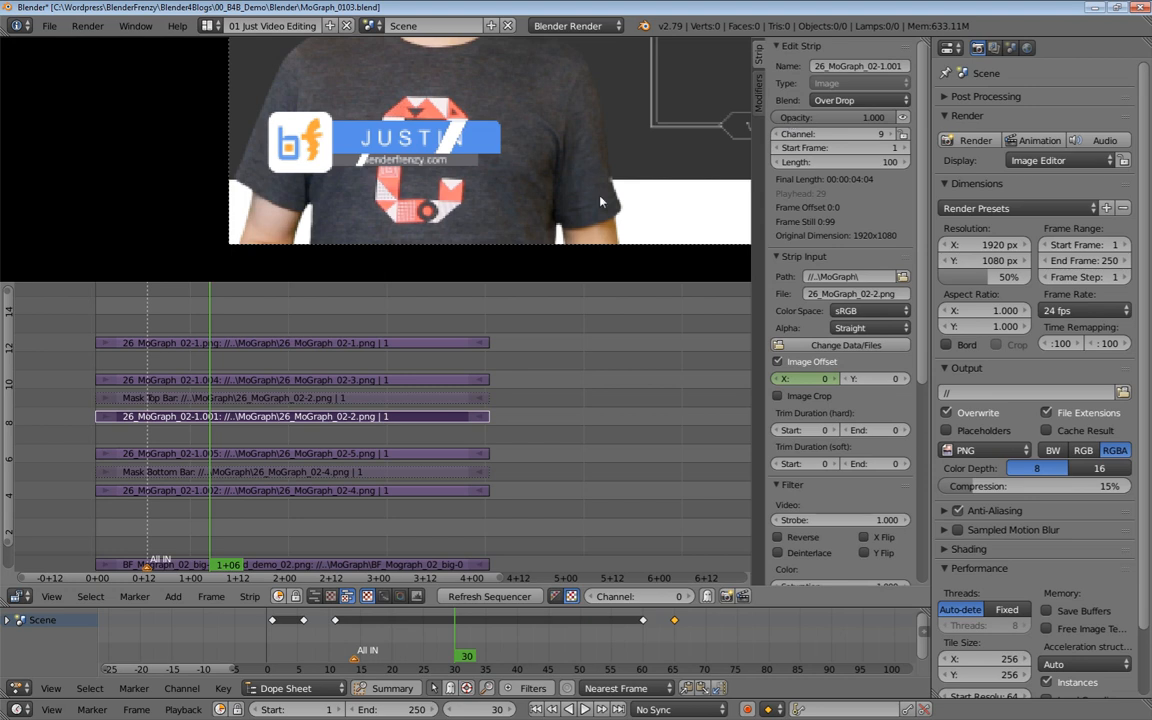
left_click(335, 380)
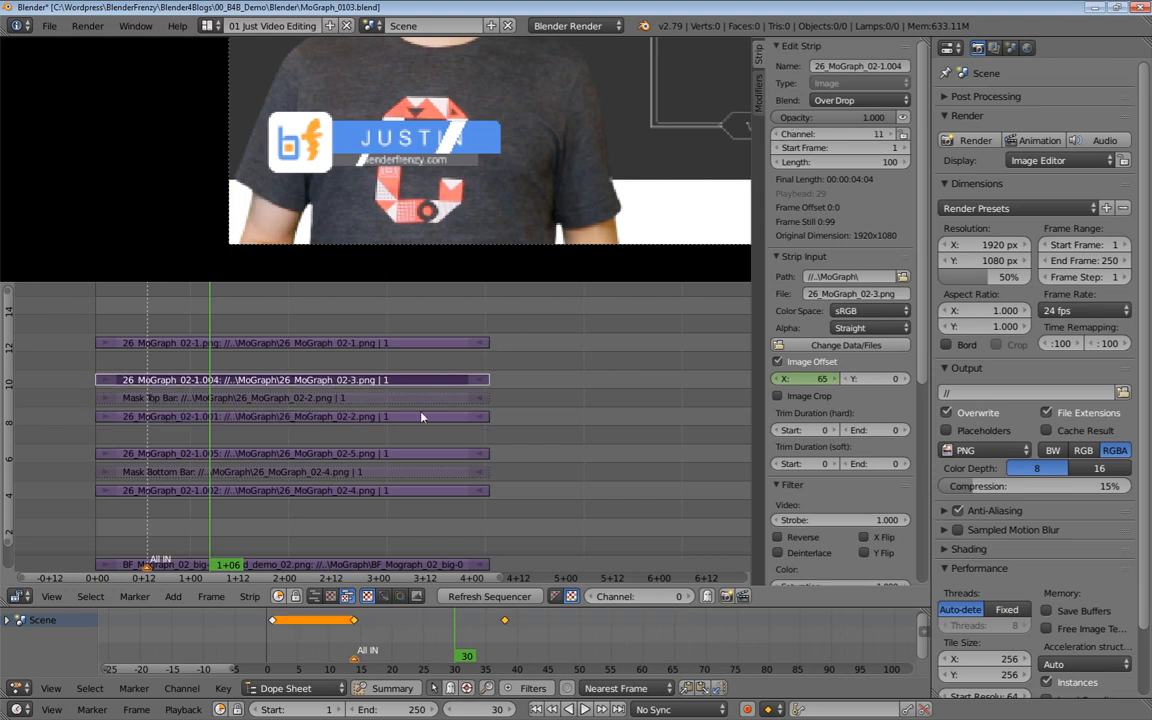
left_click(368, 453)
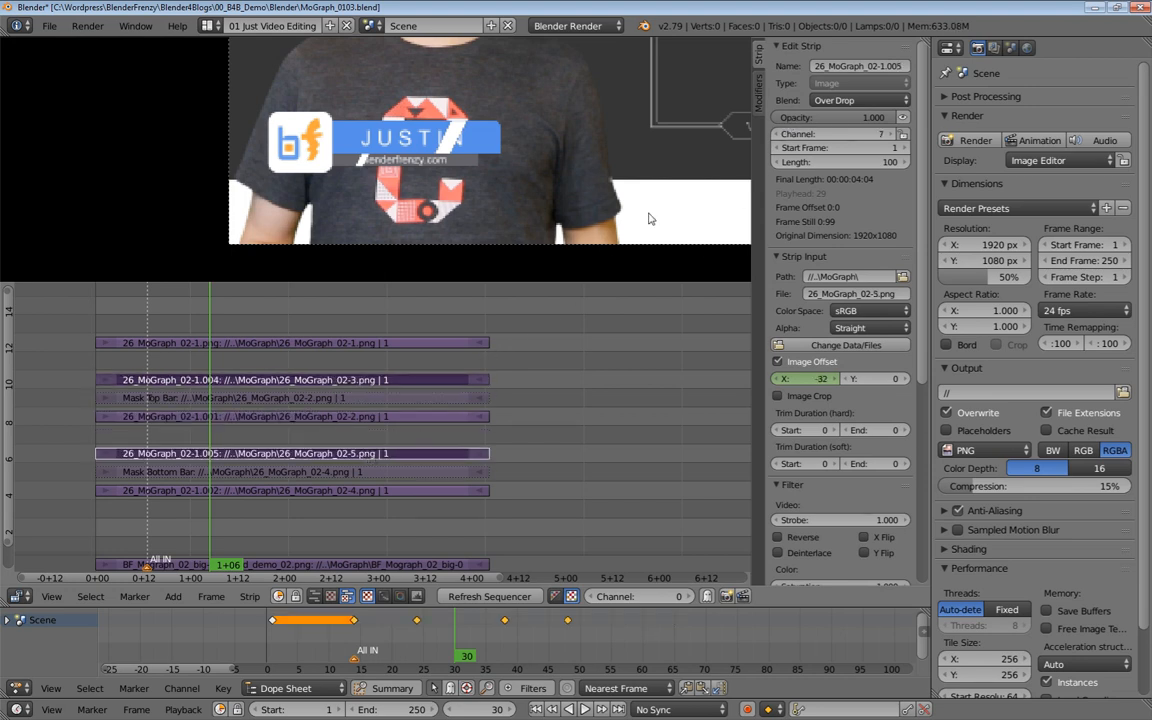
left_click(759, 98)
left_click(758, 55)
scroll(655, 140, "up", 8)
middle_click_drag(645, 135, 608, 168)
scroll(608, 168, "down", 1)
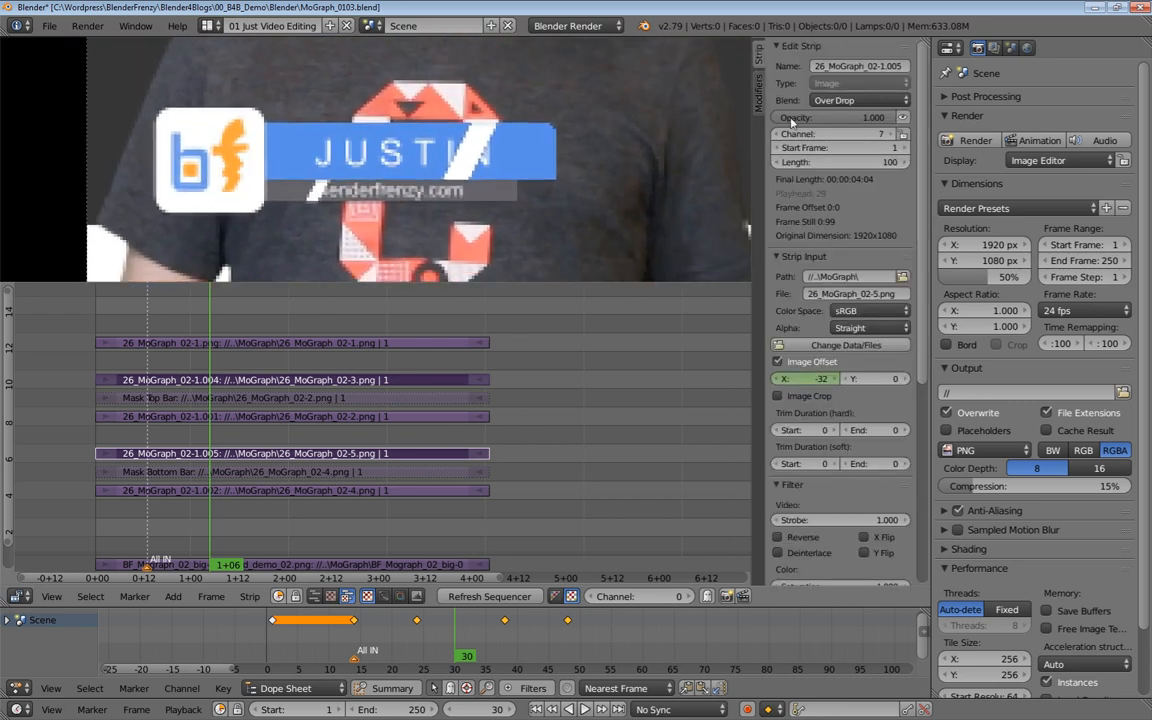
Set the website bar shine's opacity to 0.4 and copy that value to the other selected shine strip
left_click_drag(868, 121, 798, 121)
left_click(818, 117)
key("BackSpace")
type(".4")
key("Return")
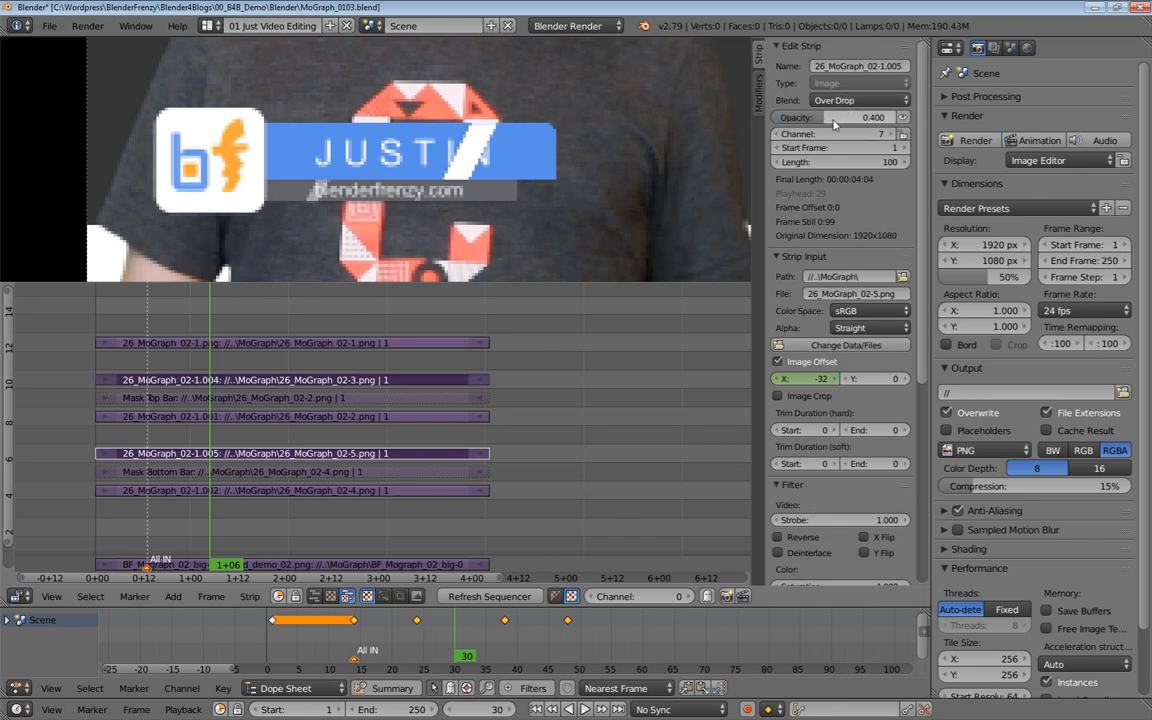
right_click(834, 121)
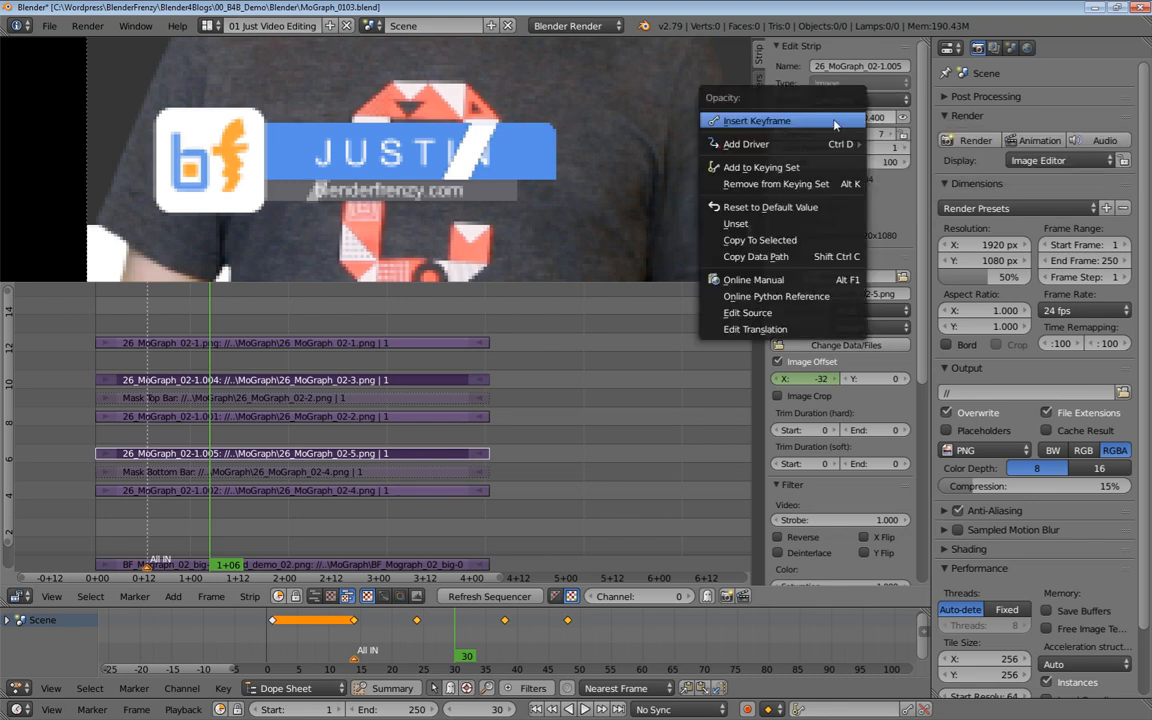
left_click(768, 241)
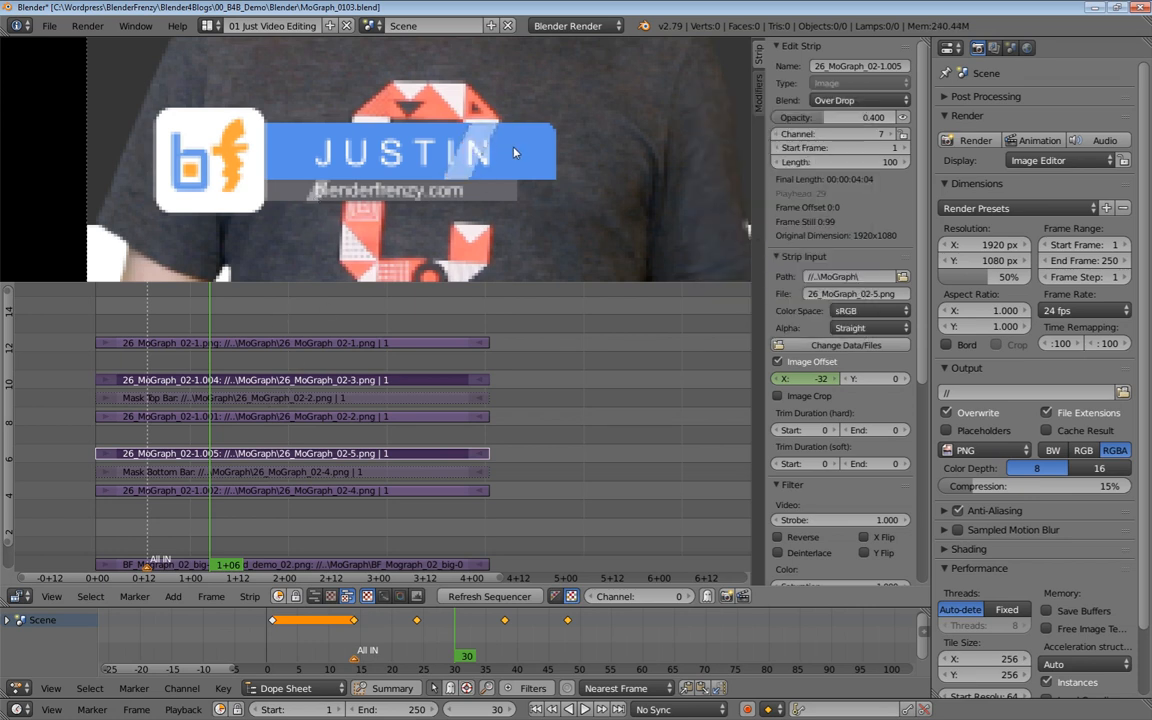
Play the animation from the beginning to check the semi-transparent shines
key("alt+a")
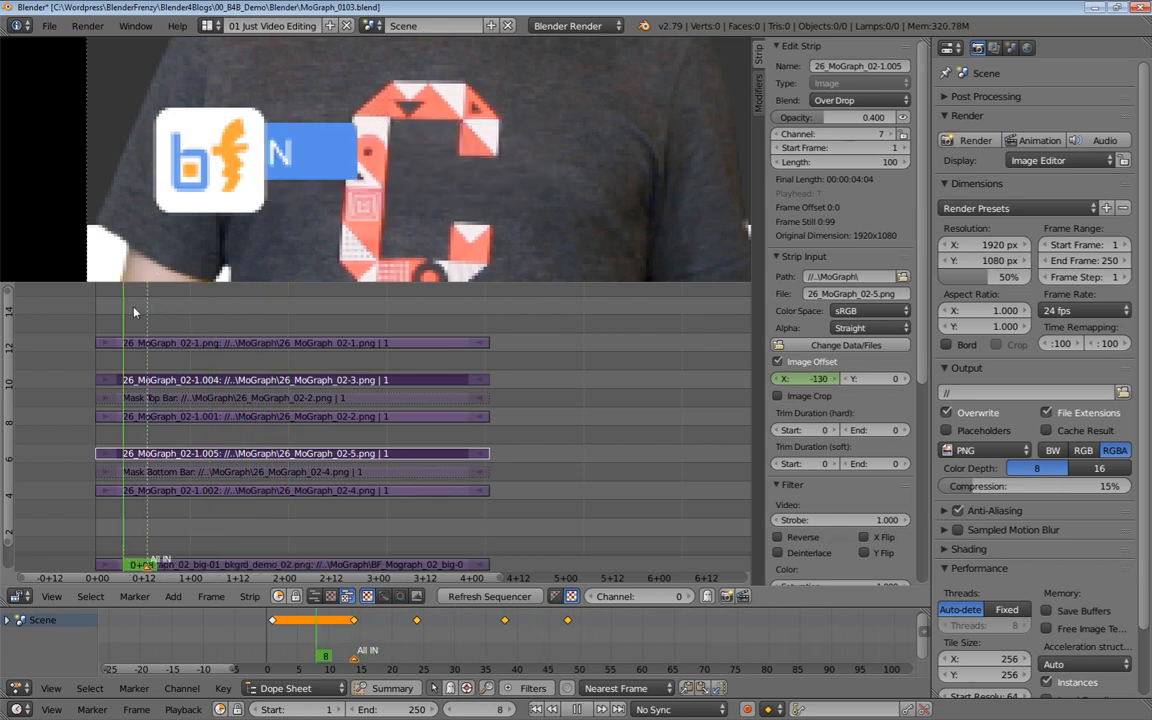
key("alt+a")
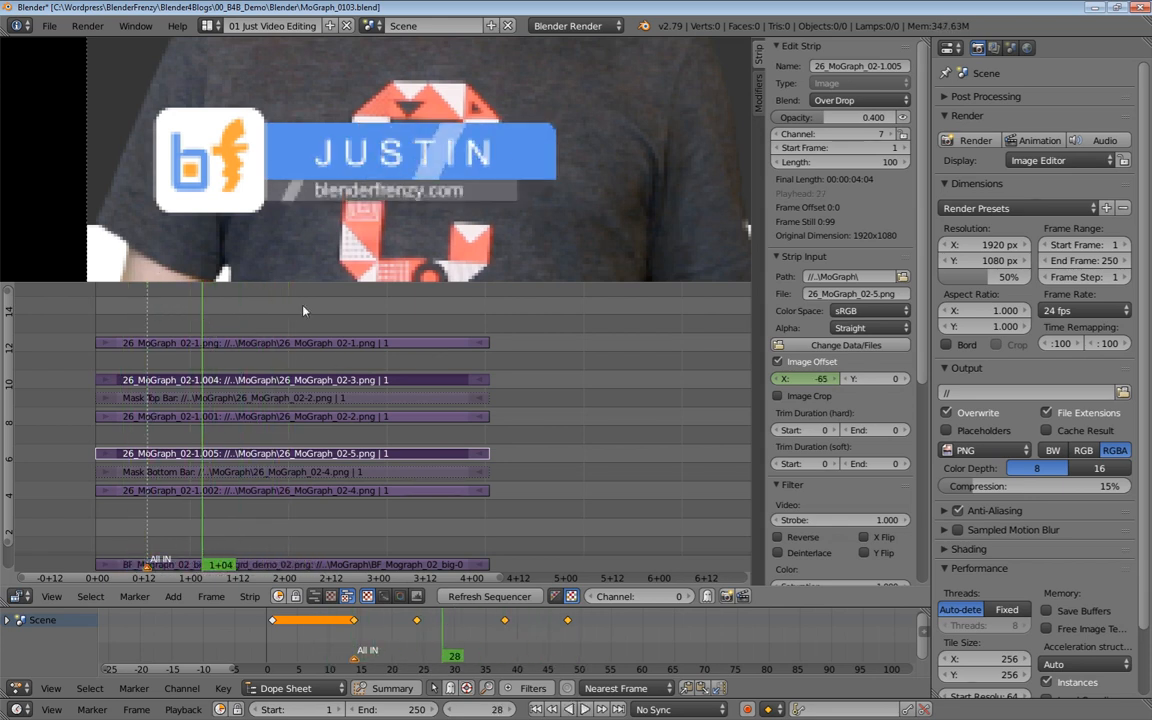
scroll(442, 320, "down", 4)
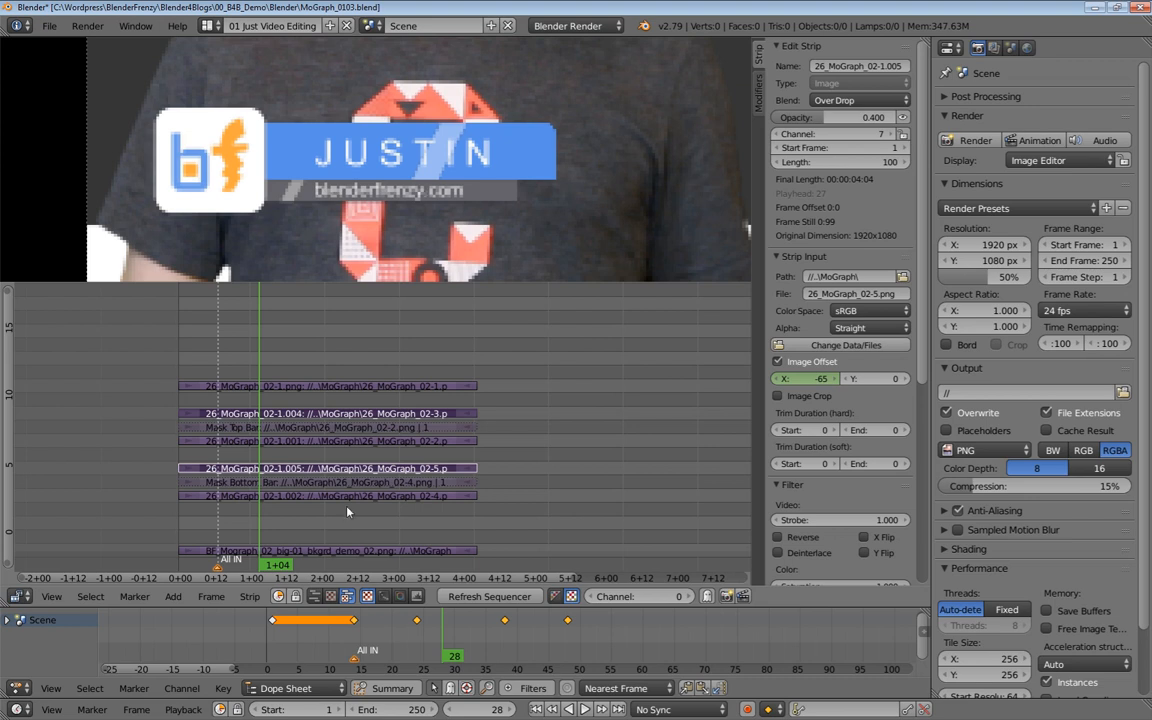
Split the sequencer area horizontally and turn the lower part into a Graph Editor
left_click_drag(6, 600, 35, 430)
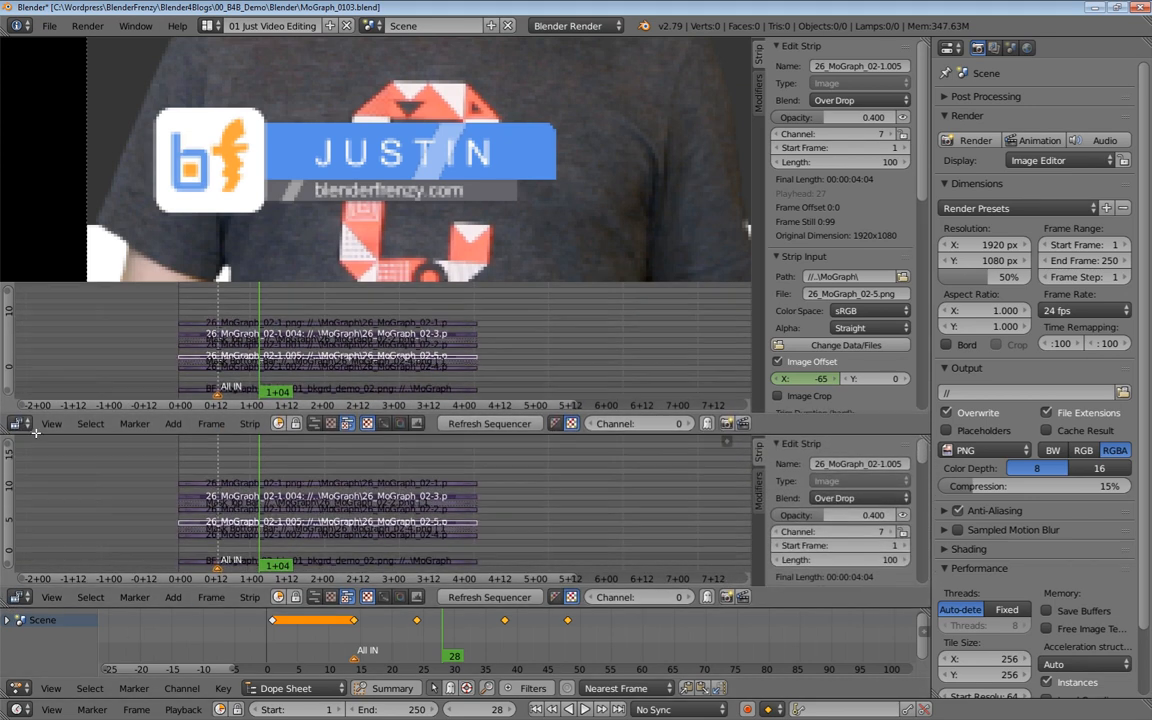
left_click(19, 597)
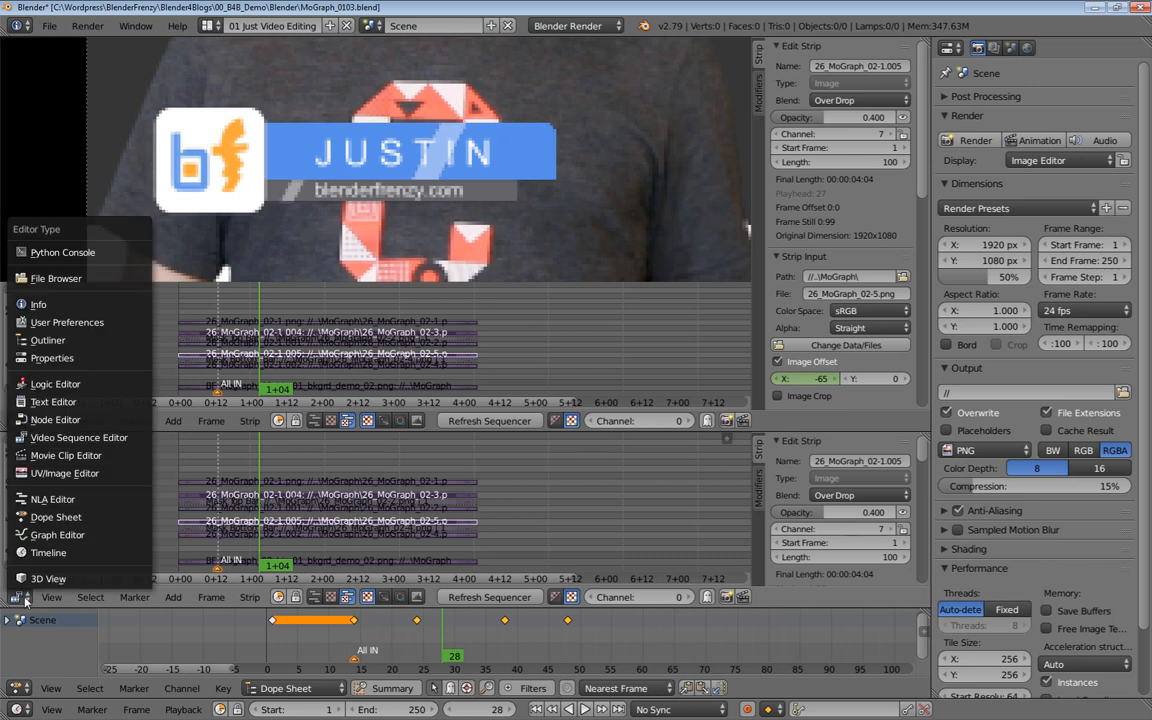
left_click(58, 535)
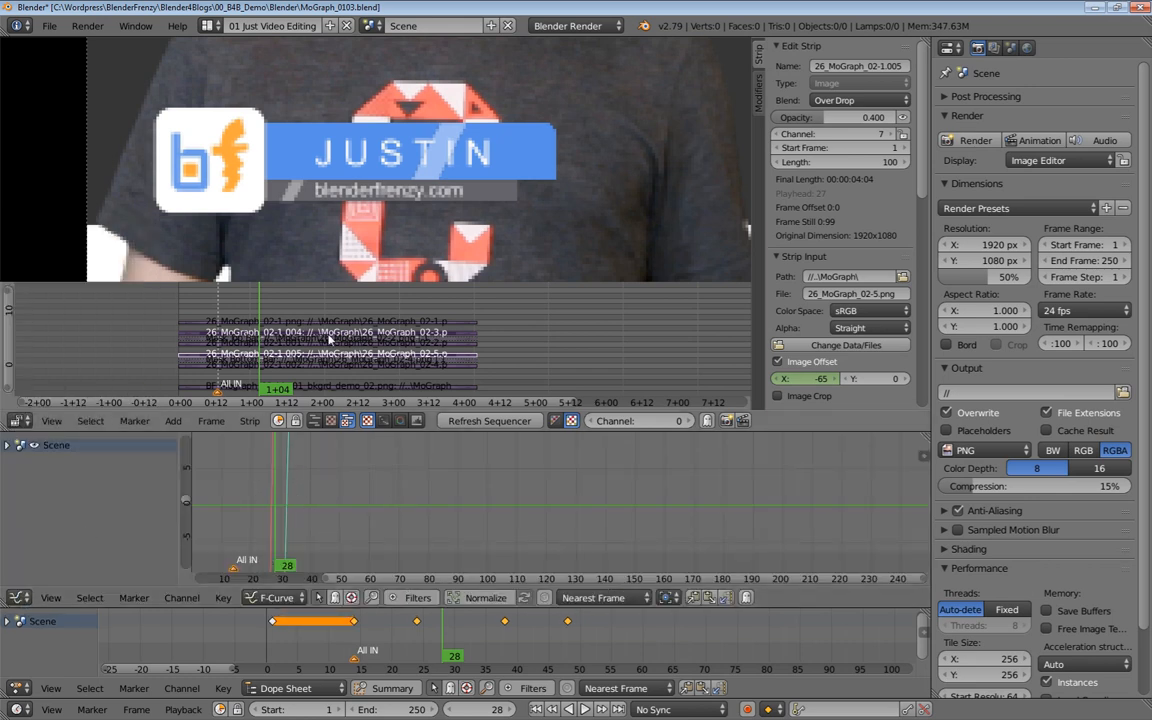
Shrink the video preview to enlarge the strip area, and refit the lower-third and the strips in their views
scroll(316, 352, "up", 6)
middle_click_drag(316, 352, 369, 313)
left_click_drag(340, 283, 355, 212)
scroll(364, 154, "down", 5)
scroll(369, 158, "down", 2)
scroll(369, 158, "up", 2)
middle_click_drag(369, 160, 347, 156)
scroll(251, 270, "up", 2)
middle_click_drag(251, 268, 297, 257)
middle_click_drag(293, 306, 327, 302)
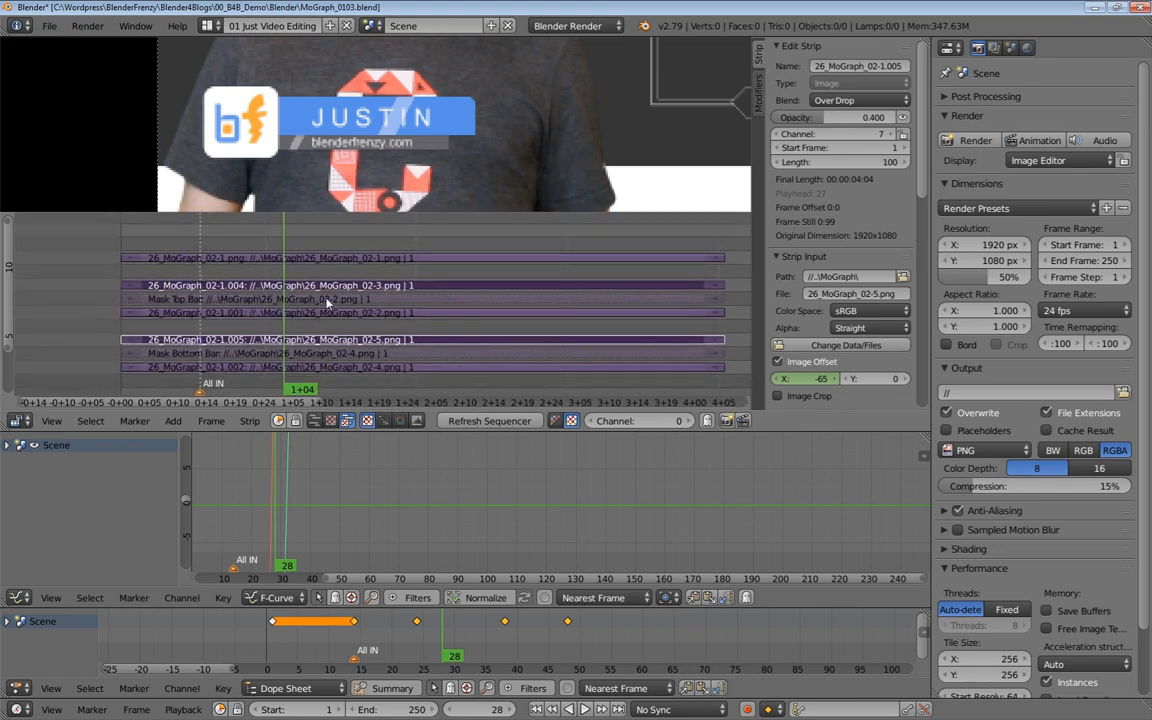
Select the logo strip and select its vertical offset curve's keyframes at frames 1 and 5 in the Graph Editor
right_click(250, 258)
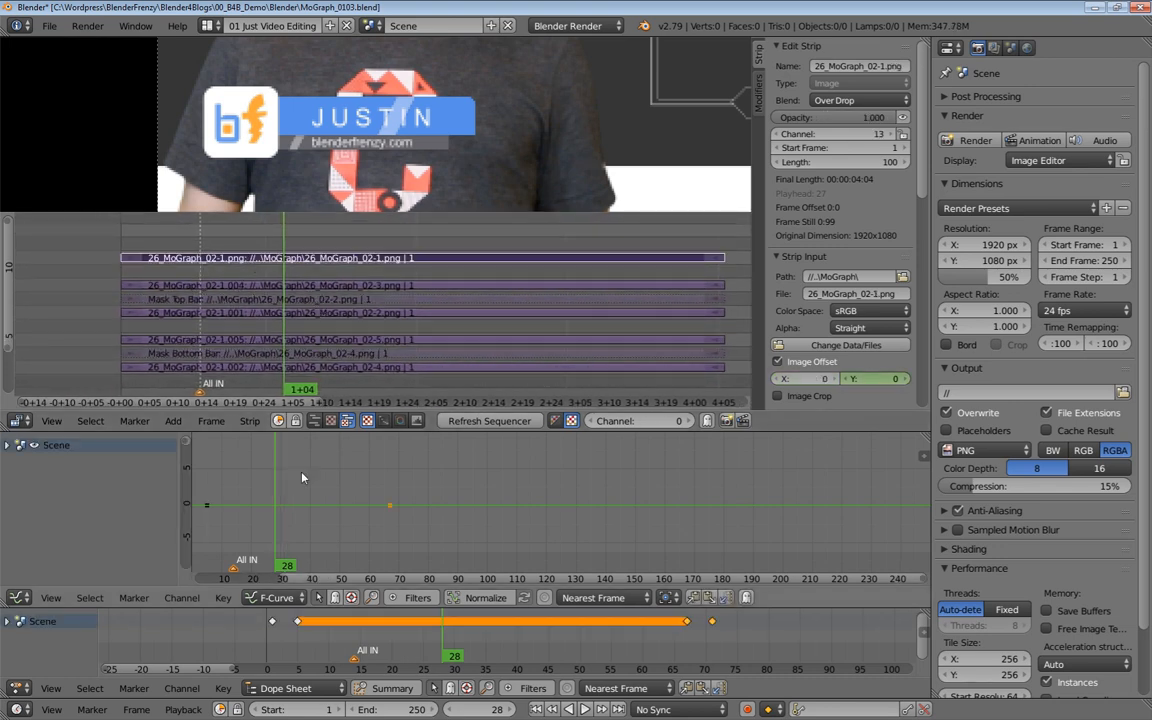
middle_click_drag(314, 512, 525, 495)
scroll(397, 481, "down", 4)
key("Home")
key("Down")
key("Left")
key("Left")
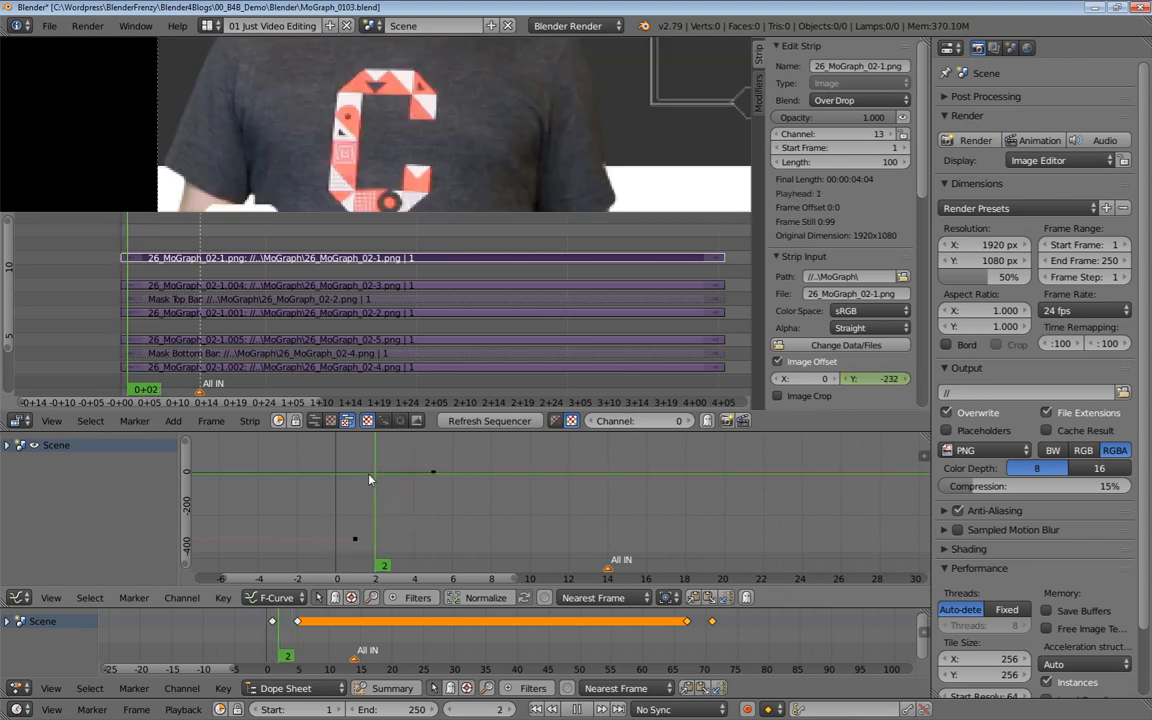
left_click(354, 541)
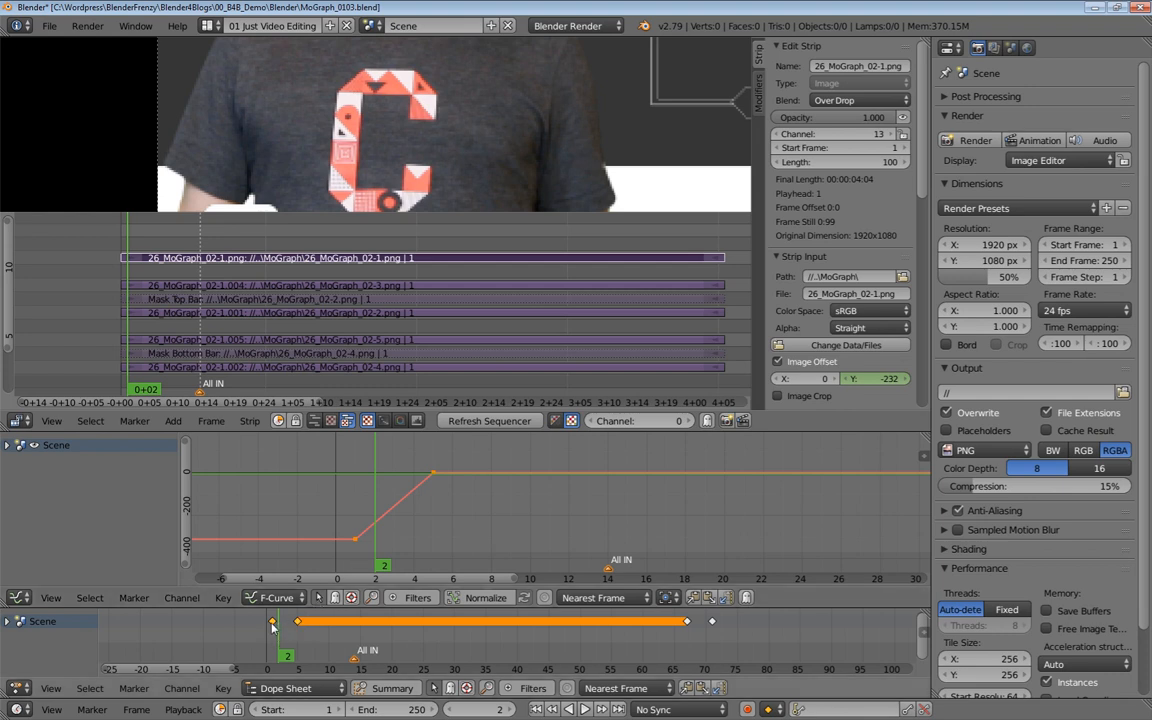
Compare the logo's vertical offset keyframes at frames 1 and 5 and play back its entrance from frame 1
left_click(376, 638)
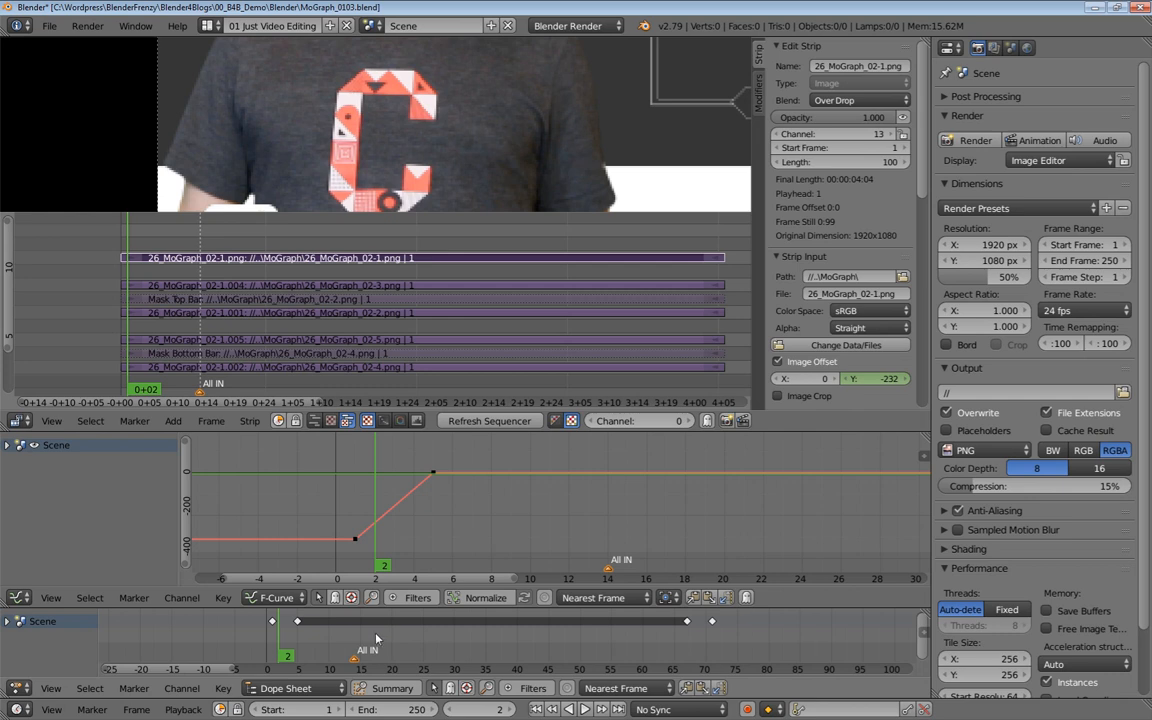
left_click(272, 622)
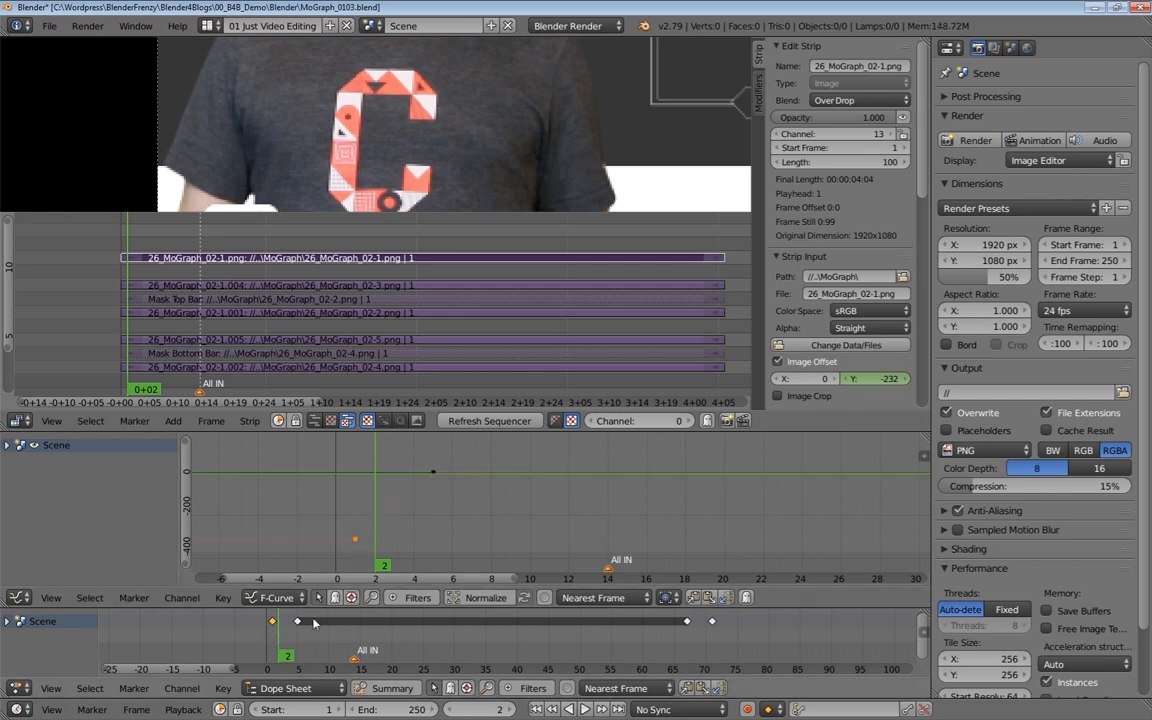
left_click(431, 478)
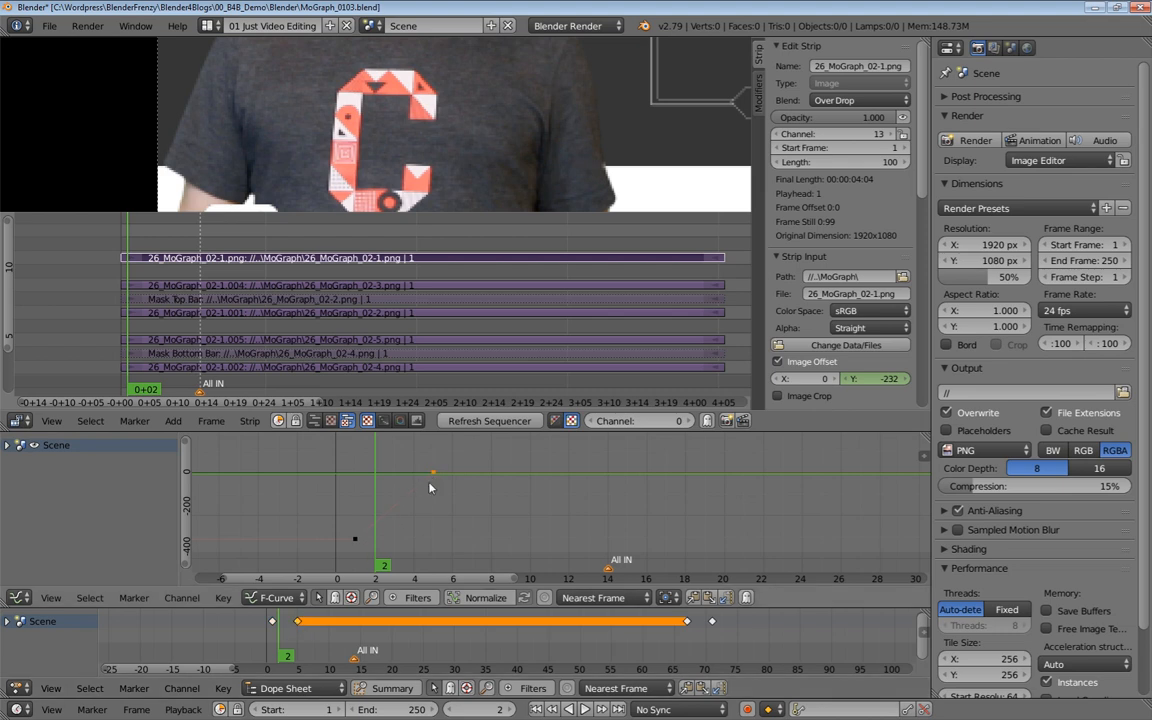
left_click(274, 638)
key("alt+a")
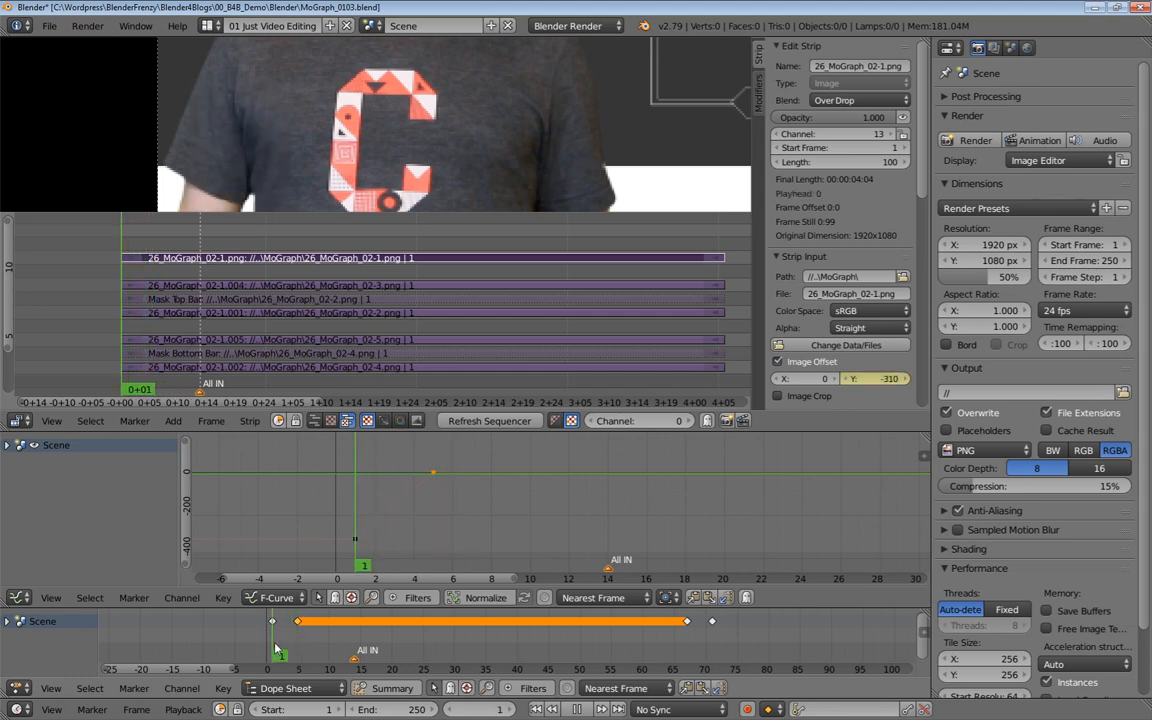
key("Escape")
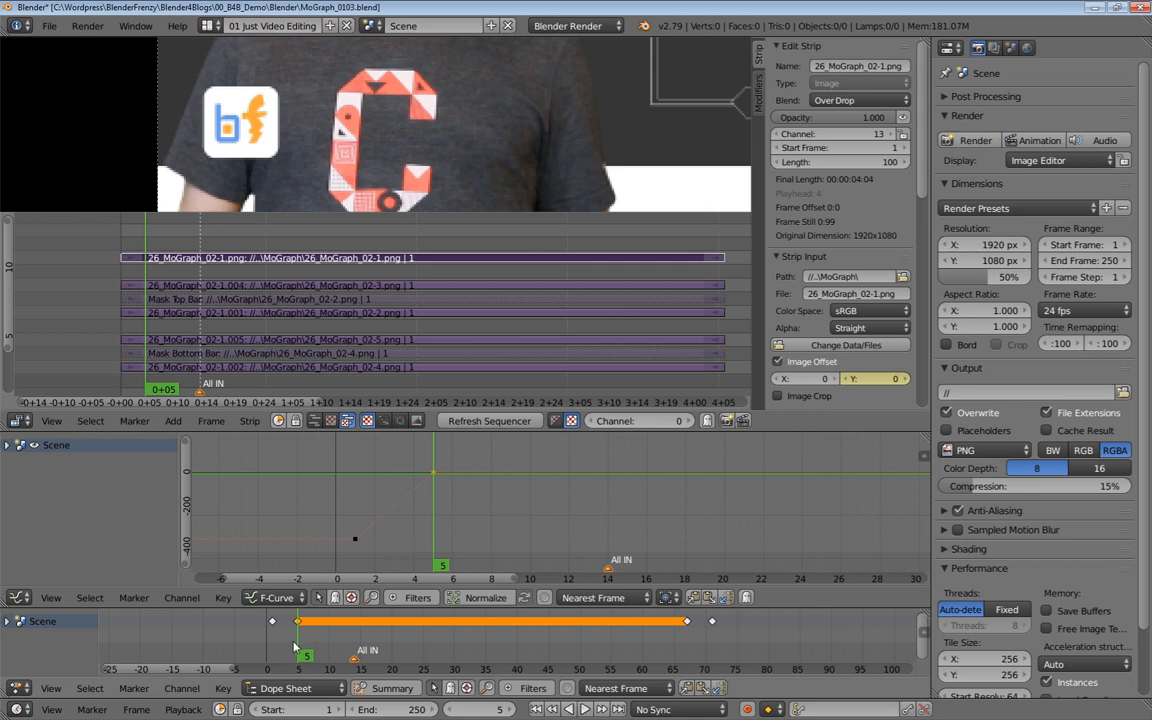
Scrub through the logo's exit keyframes at frames 67 and 71 and its whole vertical offset curve in the Graph Editor
middle_click_drag(680, 649, 463, 655)
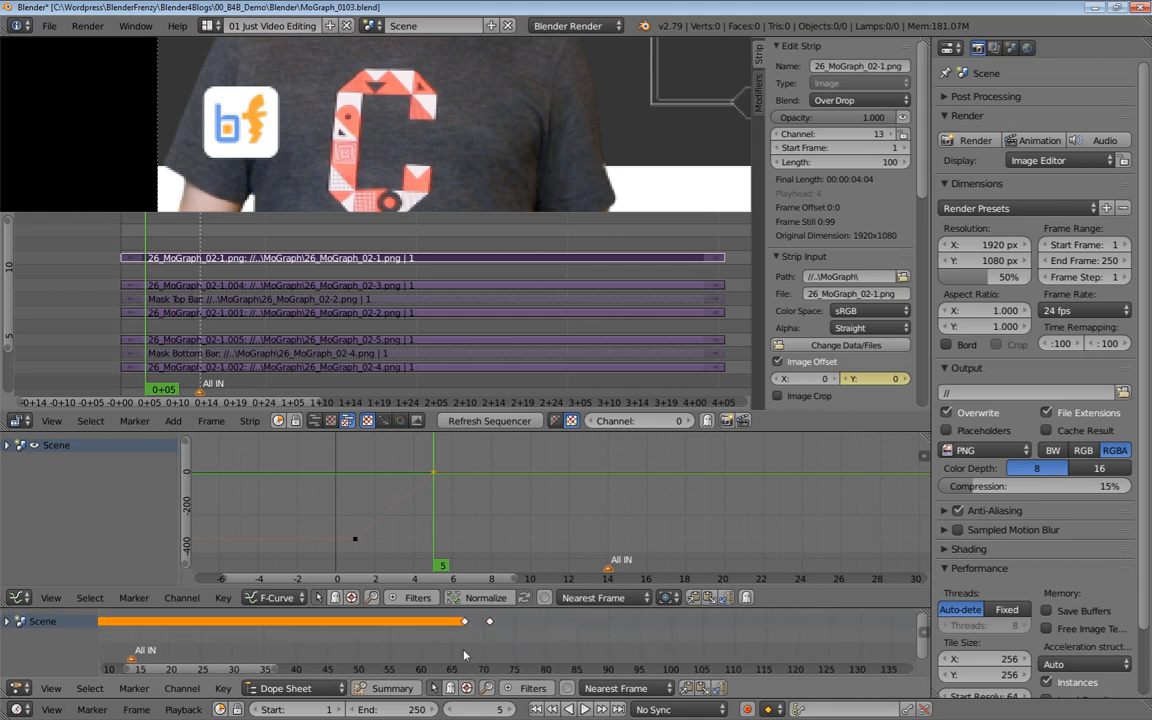
mouse_move(468, 631)
left_mouse_down()
mouse_move(499, 633)
mouse_move(488, 634)
left_mouse_up()
key("KP_0")
left_click_drag(503, 462, 570, 511)
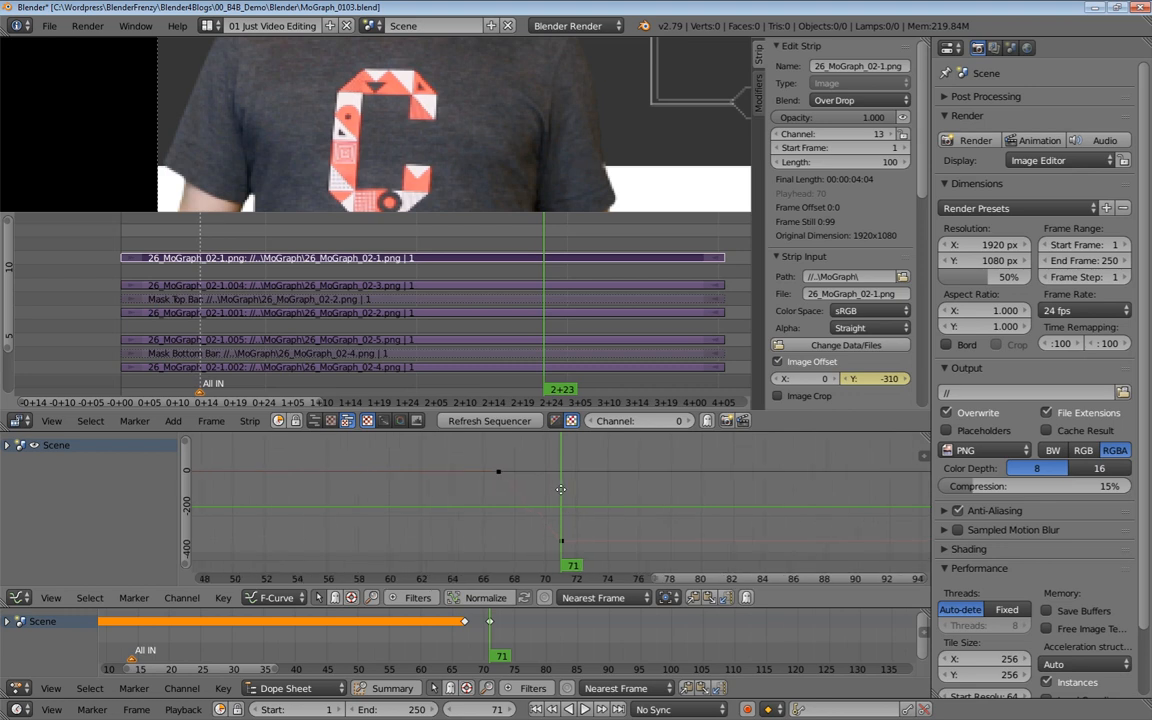
key("Home")
left_click_drag(589, 492, 345, 453)
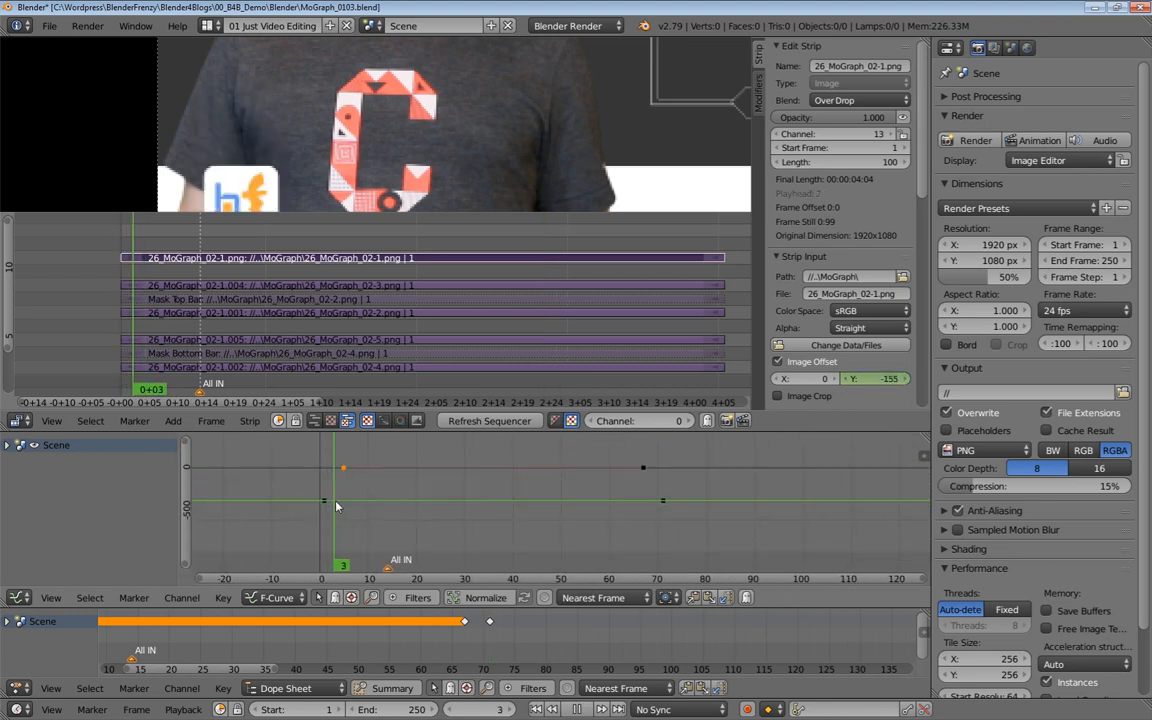
left_click_drag(647, 486, 317, 488)
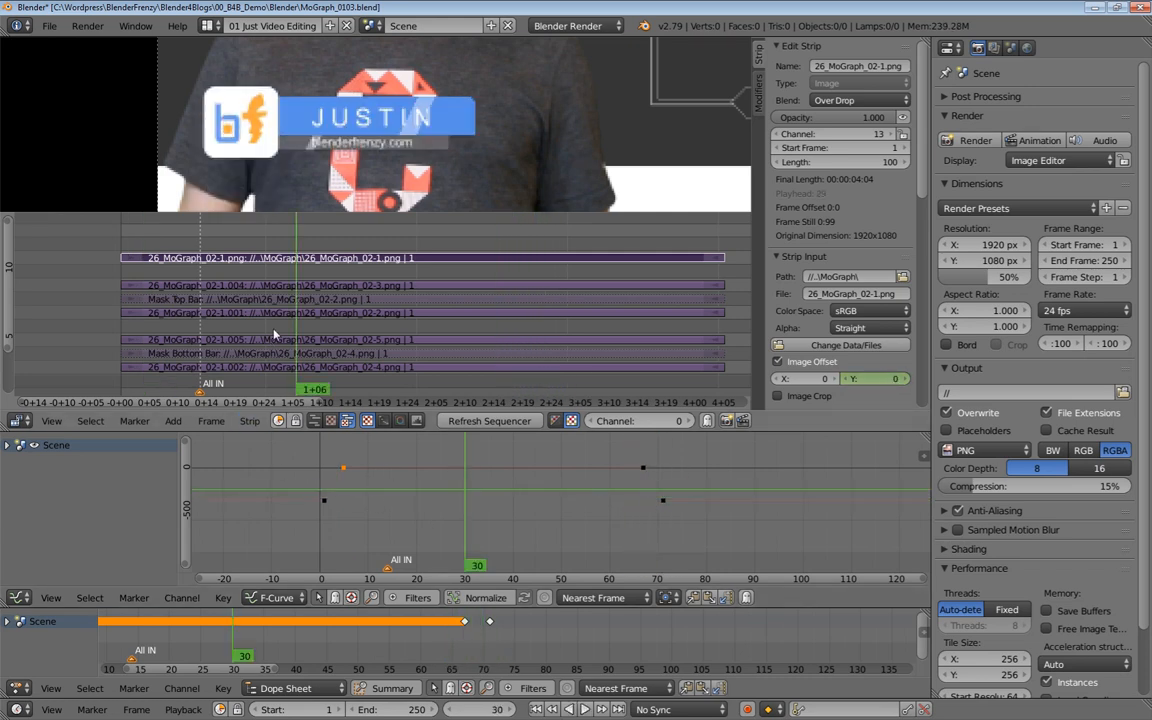
Select the top bar strip (26_MoGraph_02-2.png) and play through its horizontal offset curve
left_click(312, 316)
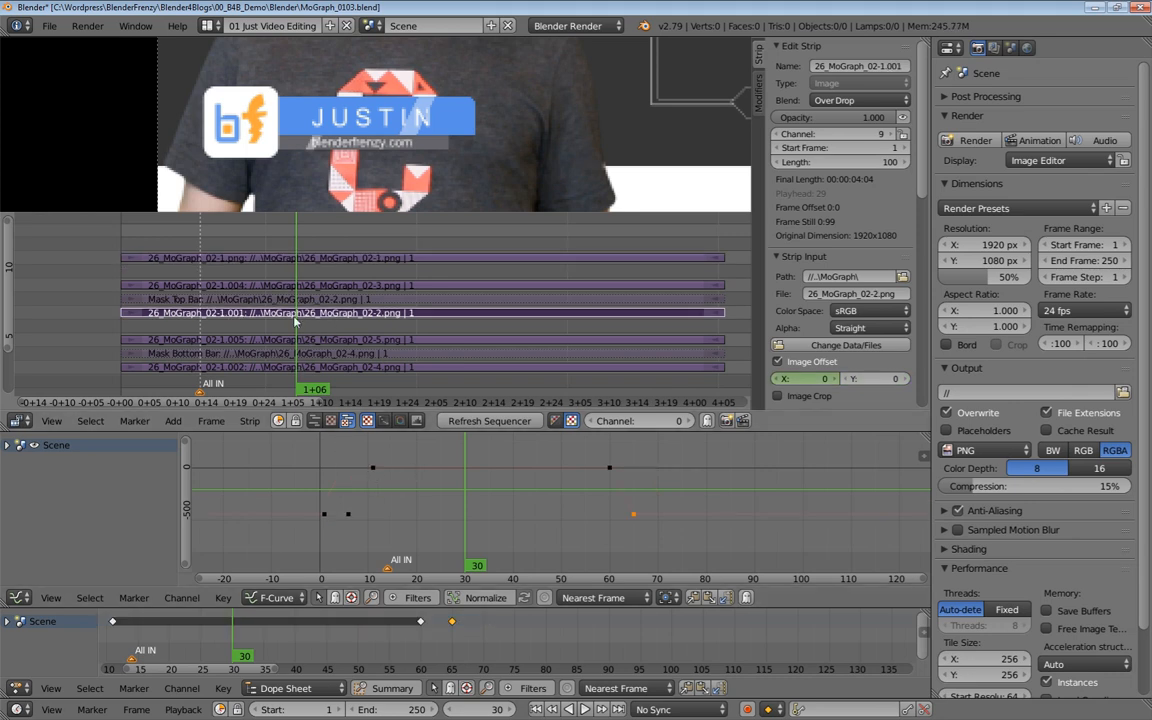
left_click(320, 451)
key("alt+a")
key("alt+a")
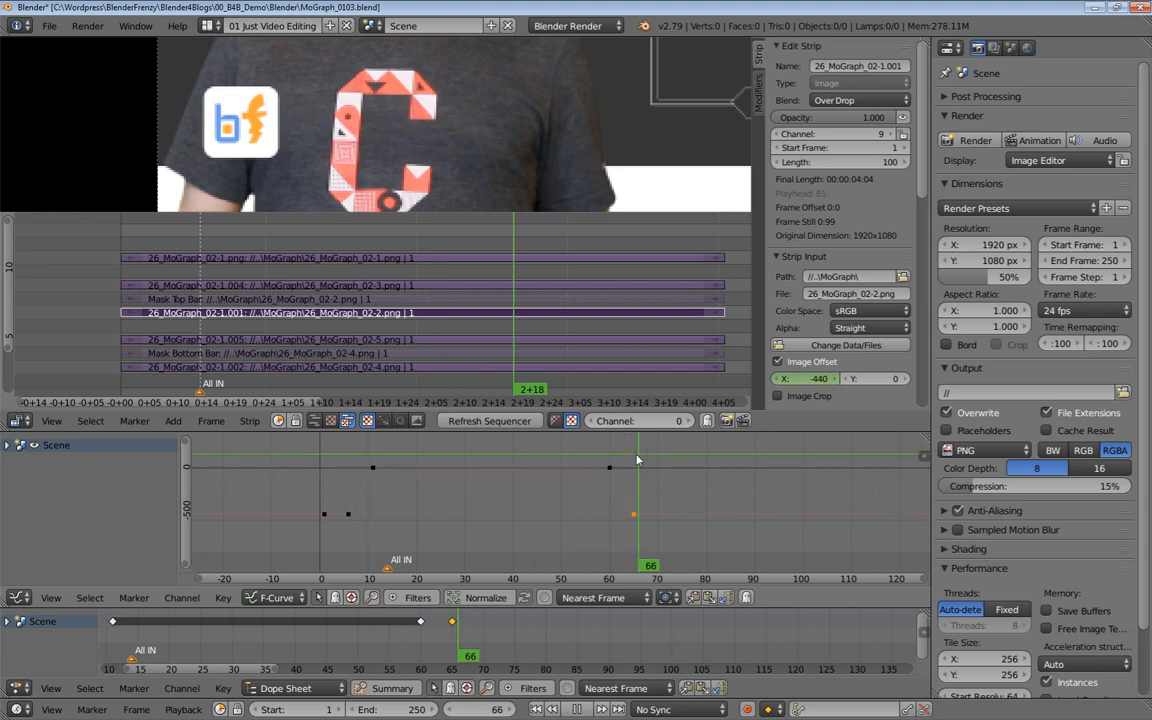
Select the bottom bar strip (26_MoGraph_02-4.png) and set all its horizontal offset keyframes to Bezier interpolation
right_click(429, 368)
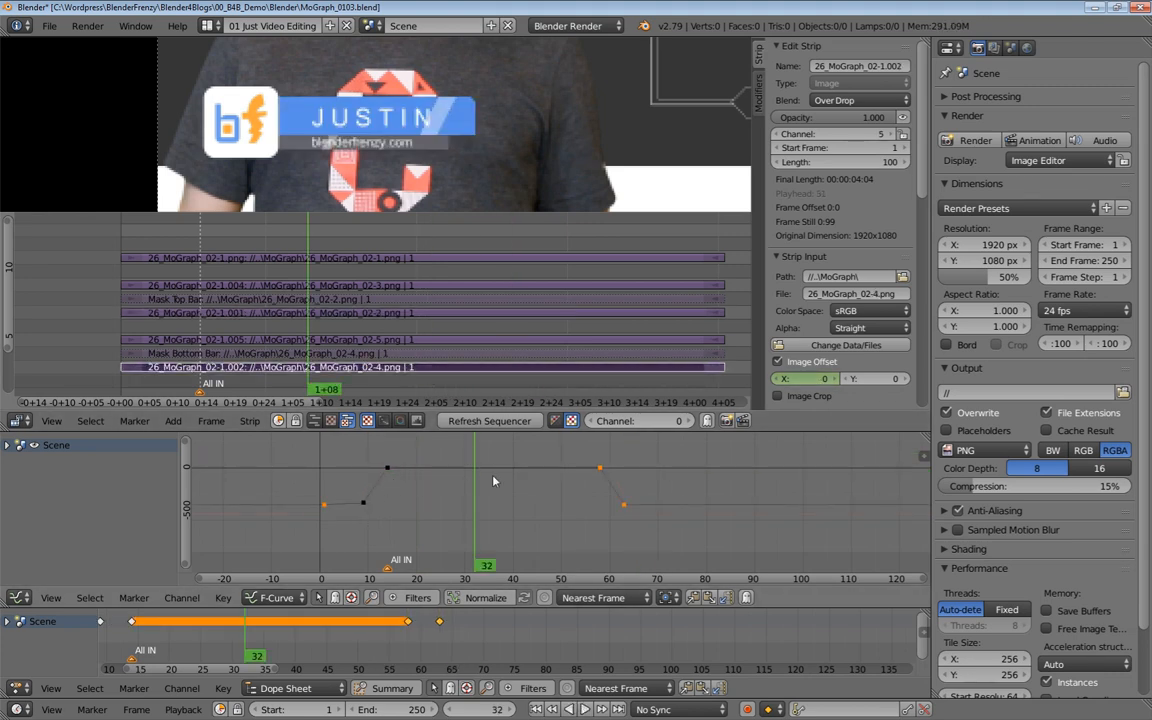
scroll(363, 484, "up", 6)
scroll(363, 484, "down", 1)
middle_click_drag(363, 484, 480, 508)
scroll(407, 492, "up", 1)
scroll(407, 496, "down", 1)
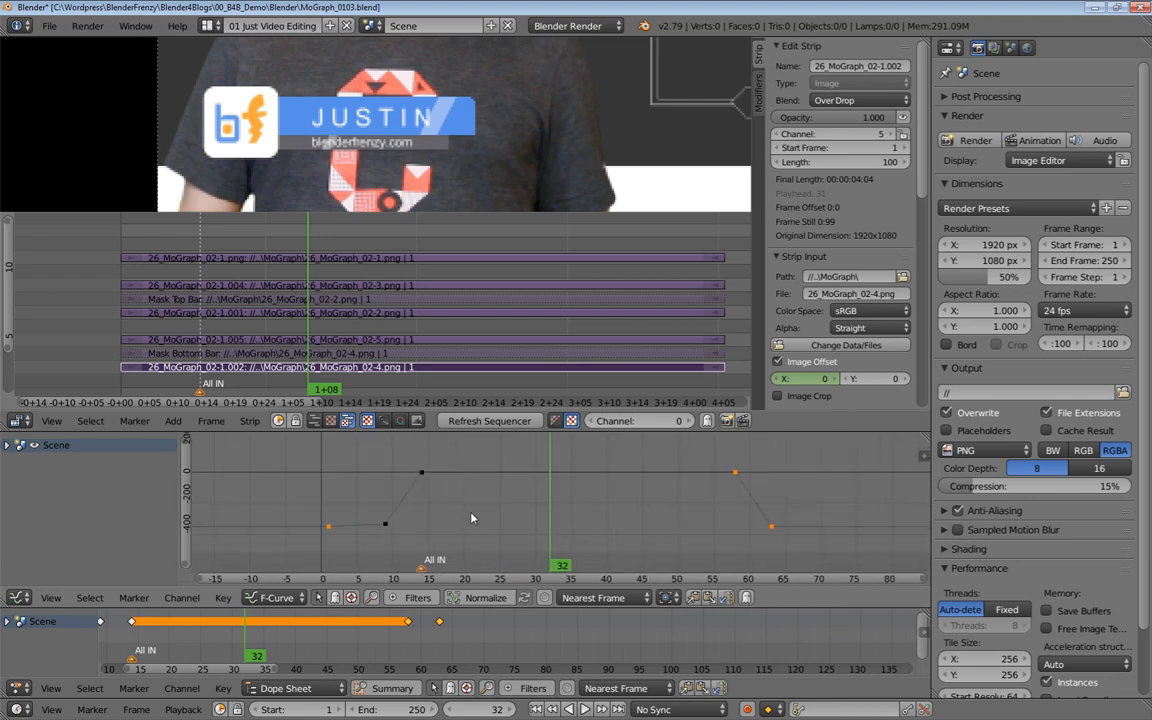
key("a")
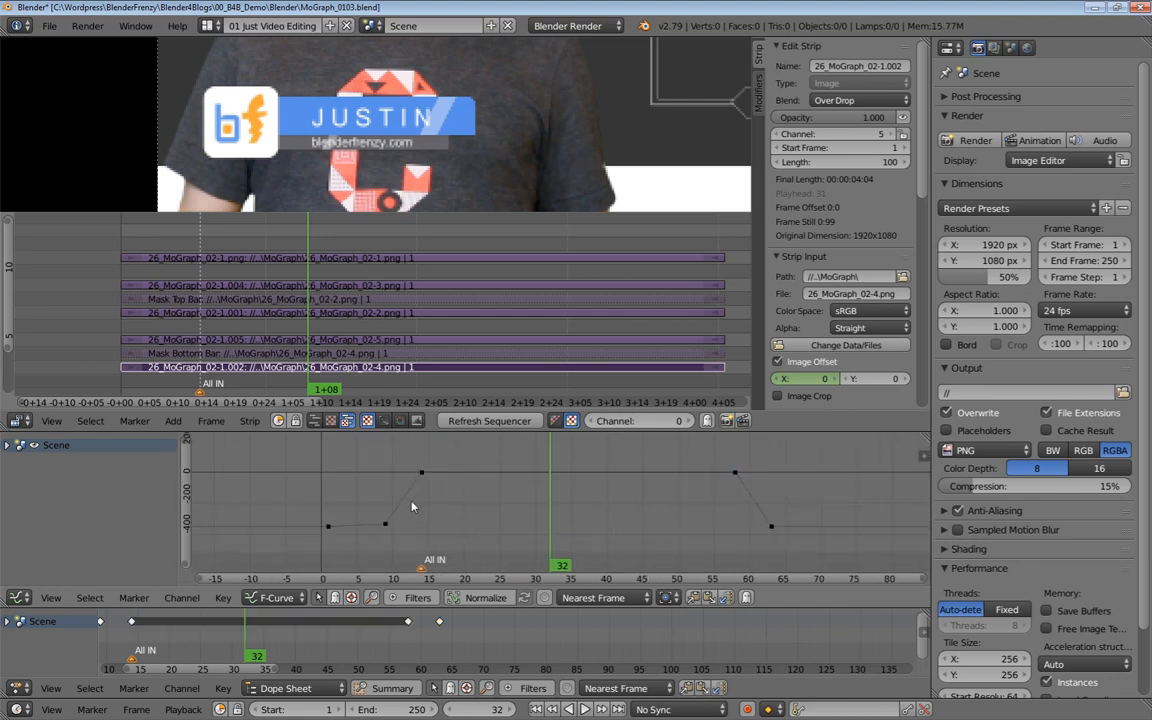
key("a")
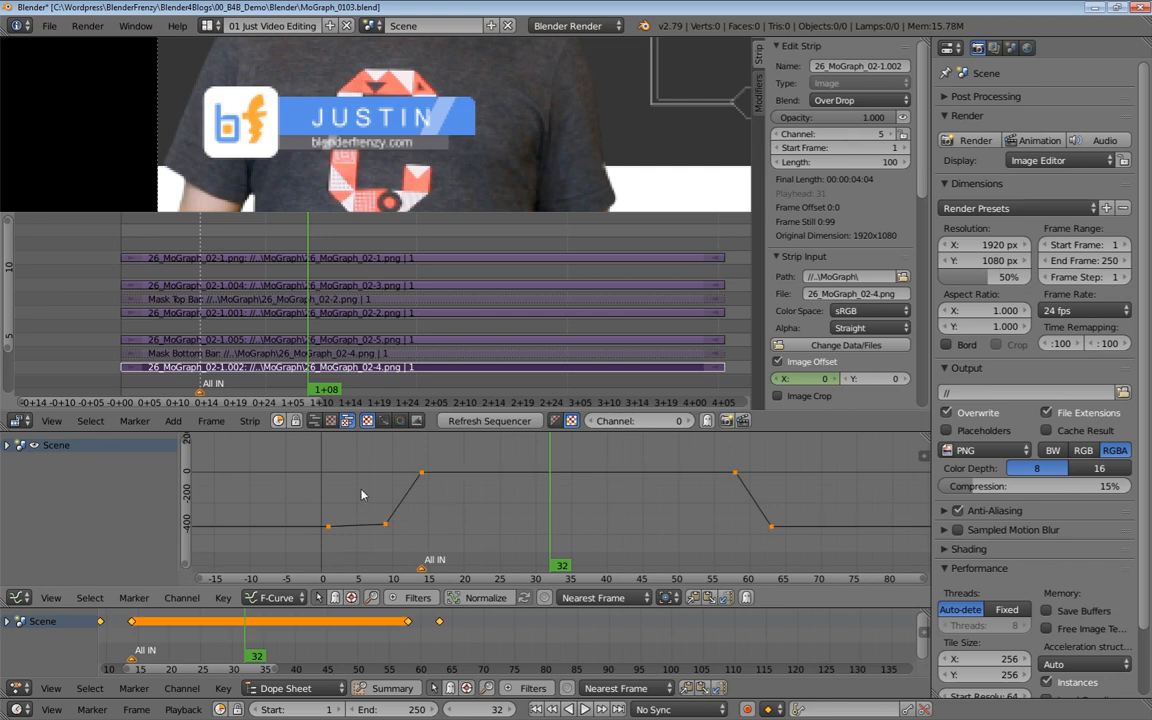
key("t")
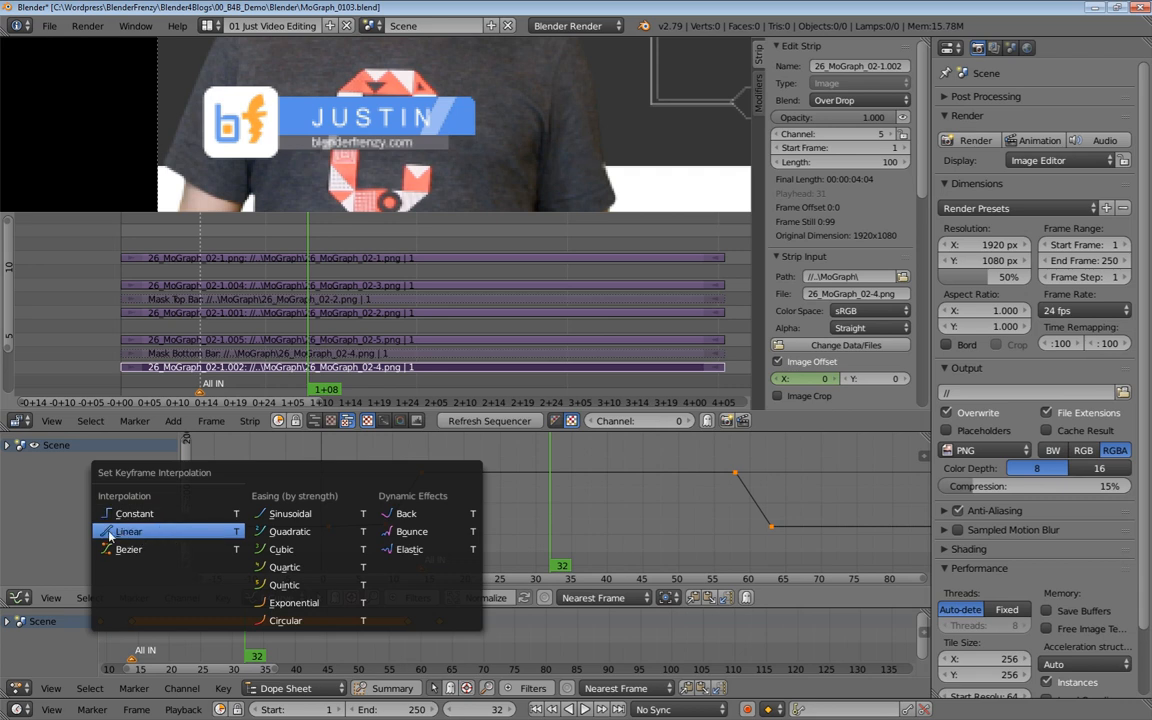
left_click(213, 541)
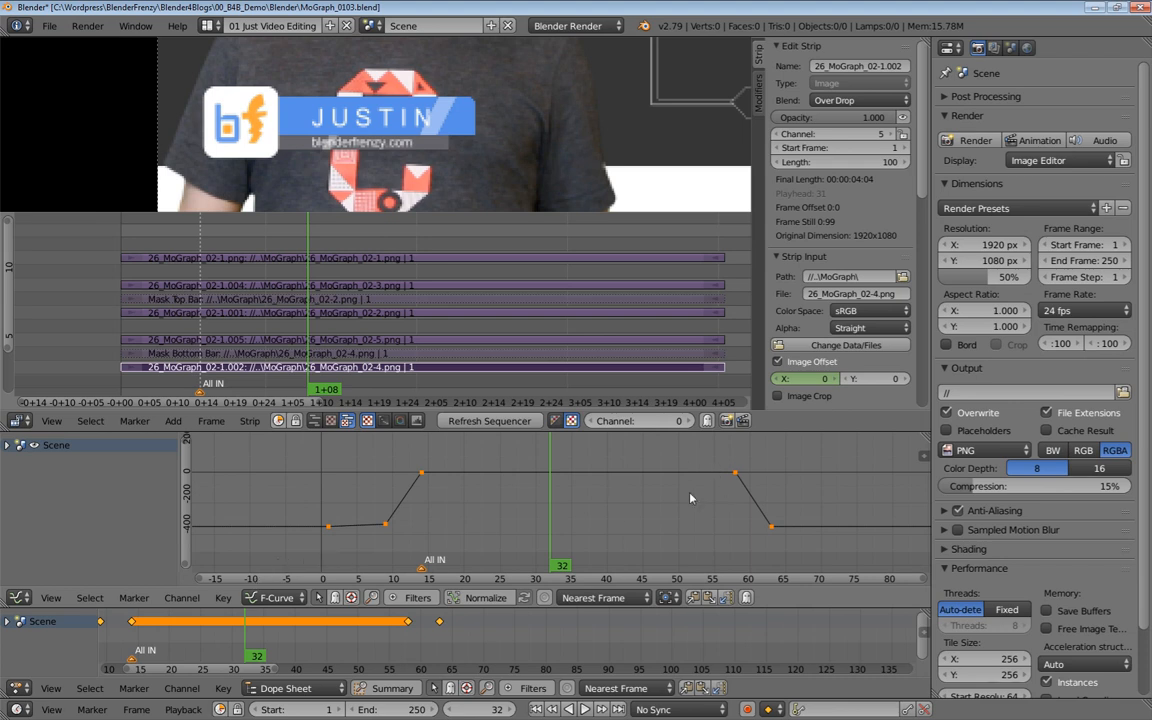
key("t")
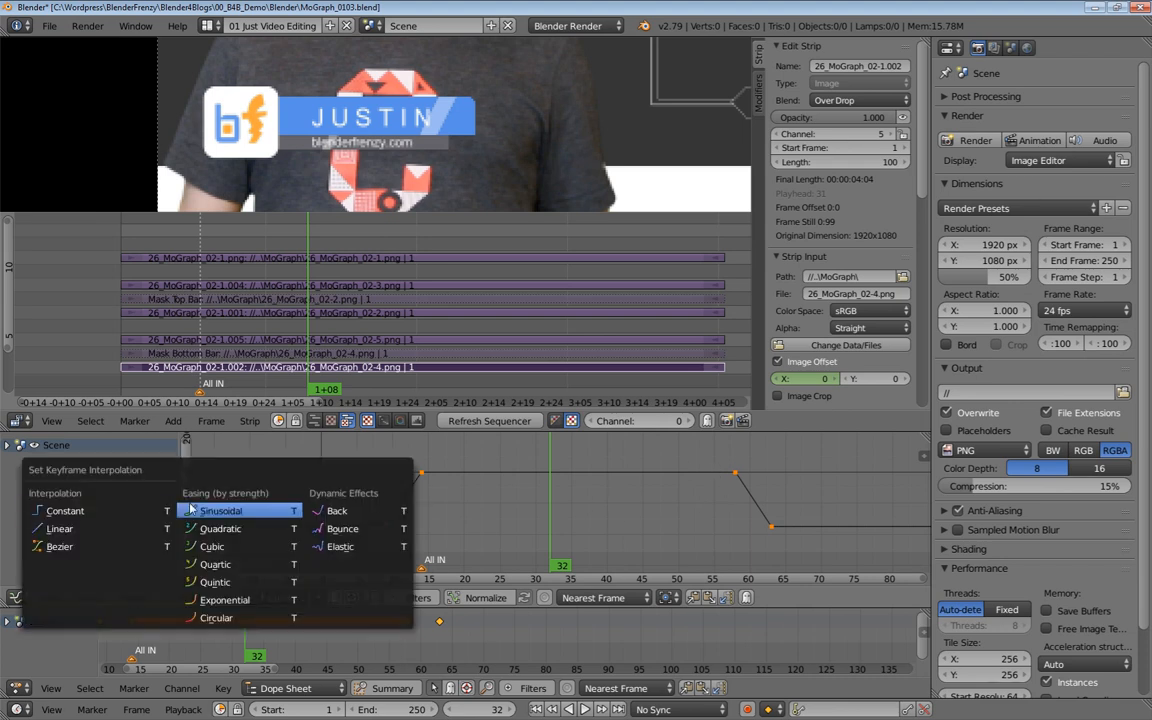
key("Return")
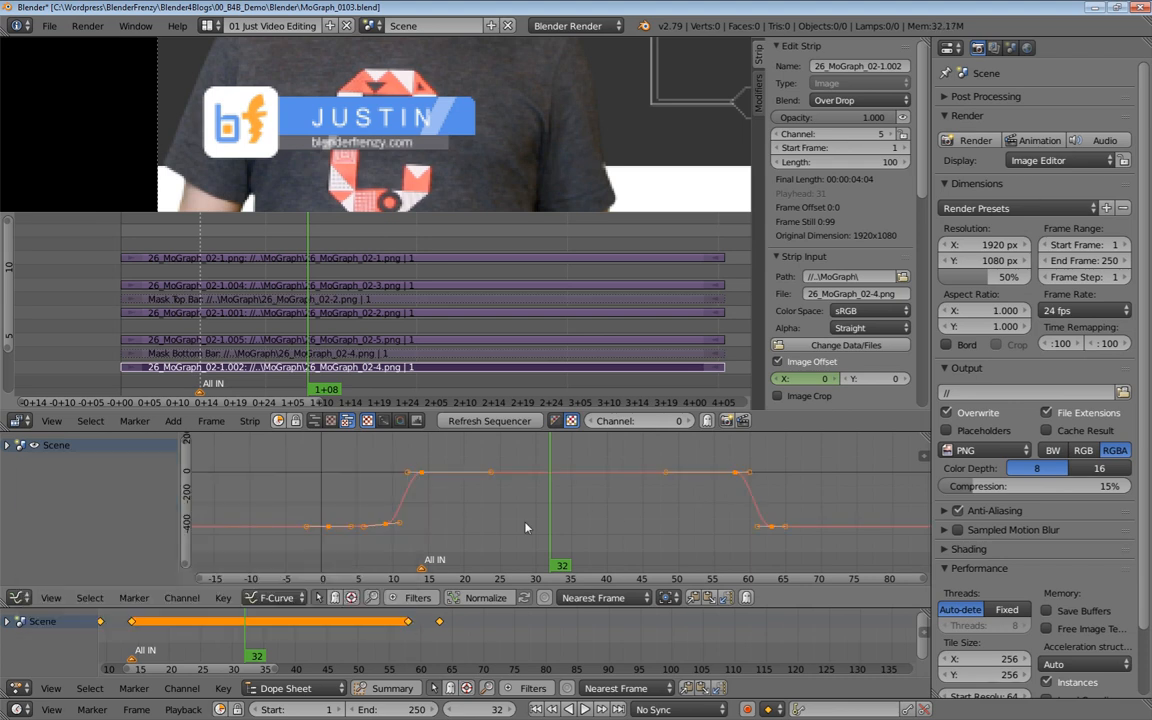
Try lengthening the incoming handle of the bottom bar's frame 14 keyframe to soften its arrival, and undo the move
middle_click_drag(373, 524, 516, 489, "ctrl")
right_click(438, 445)
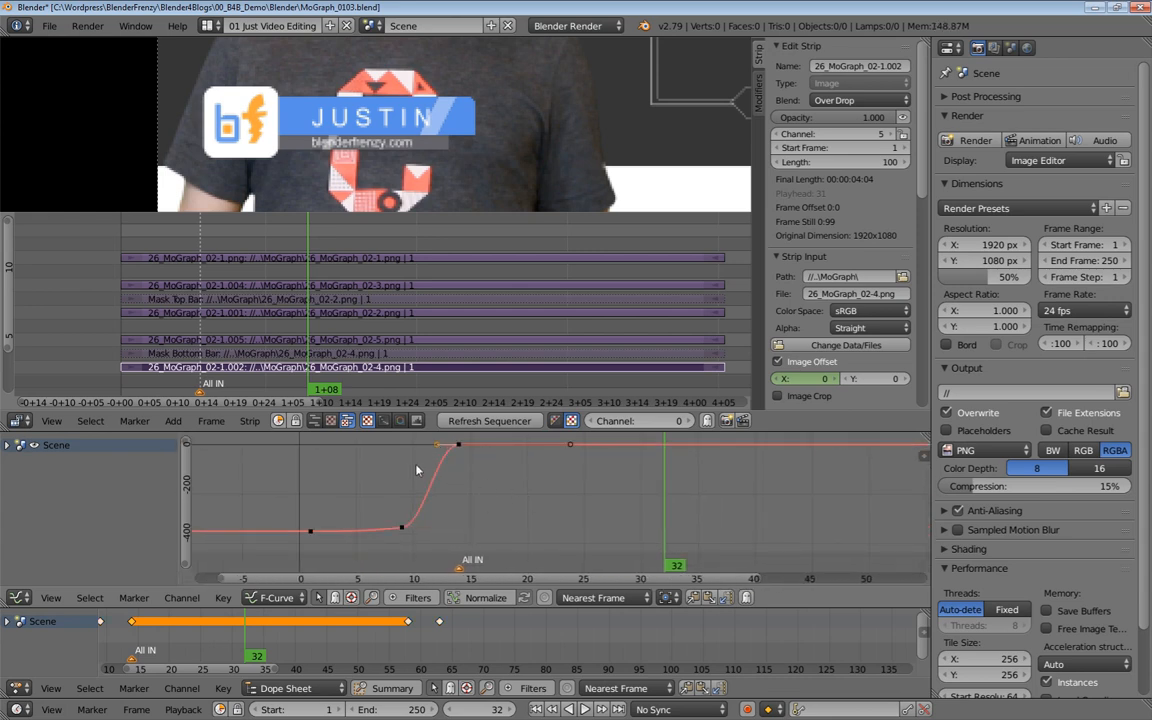
key("g")
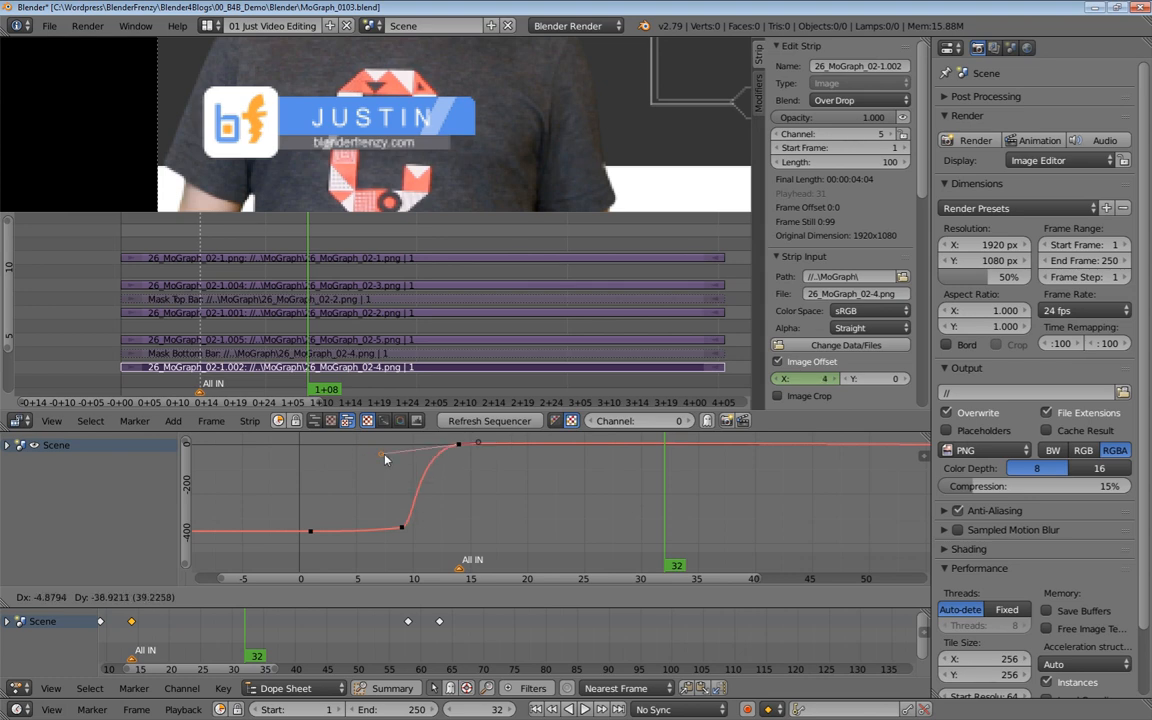
left_click(385, 460)
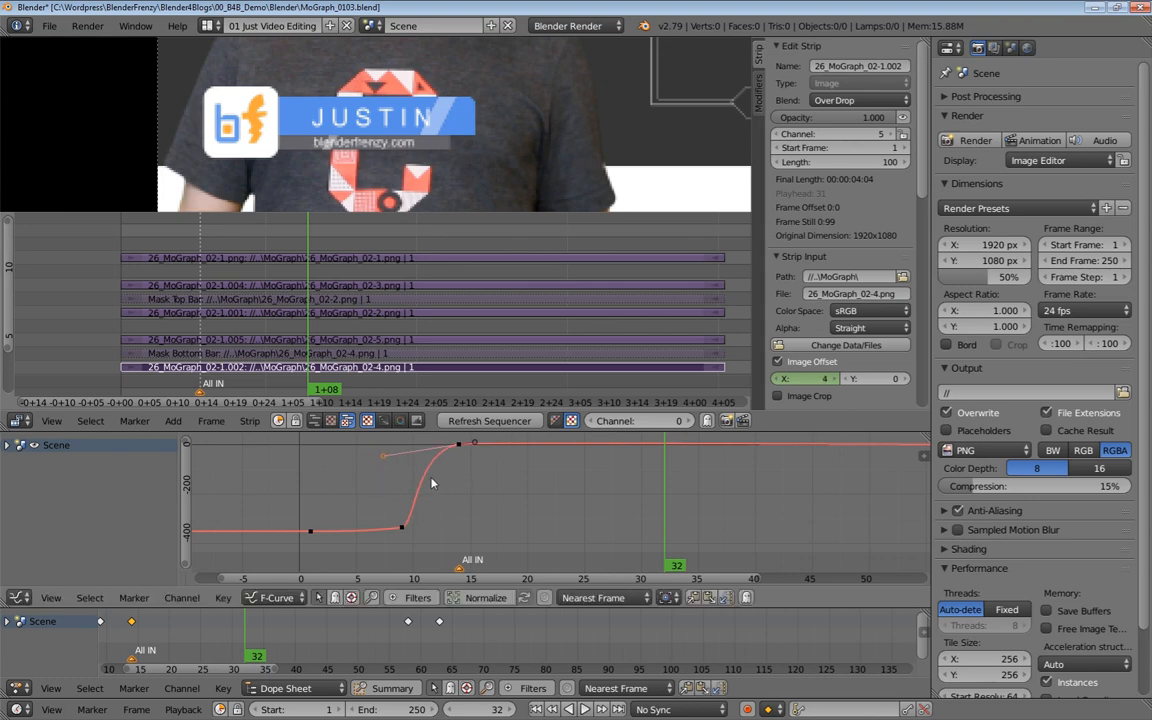
key("ctrl+z")
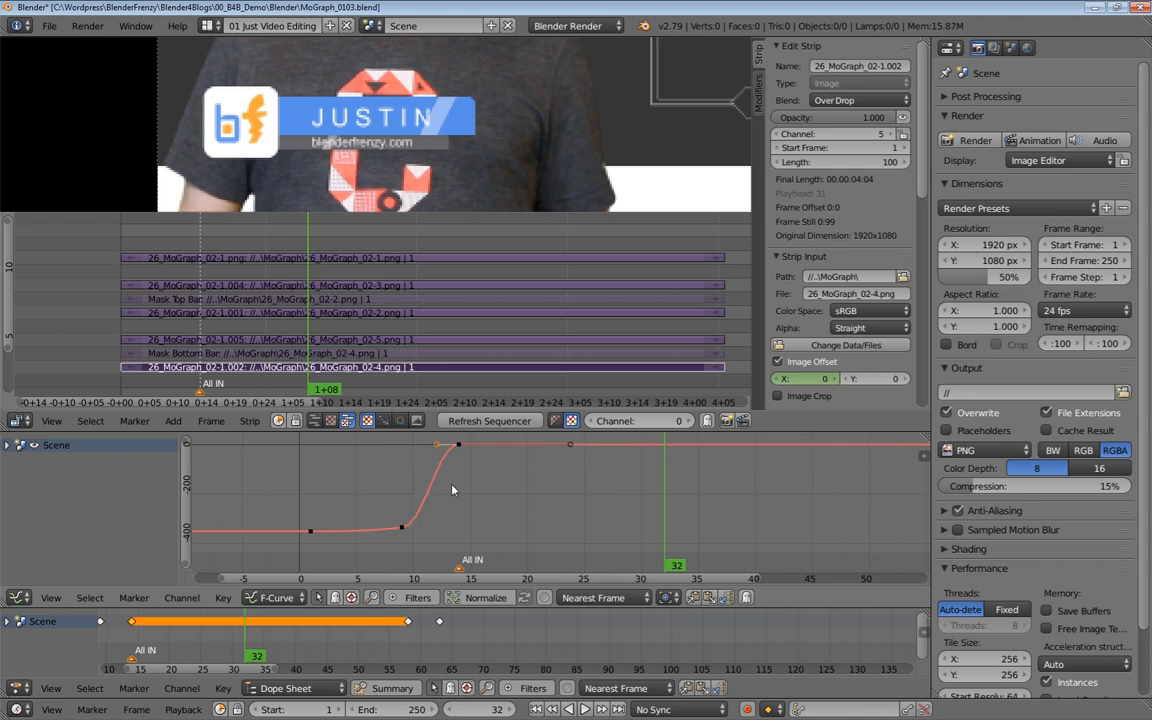
Set all of the bottom bar's horizontal offset keyframes back to Linear interpolation
key("a")
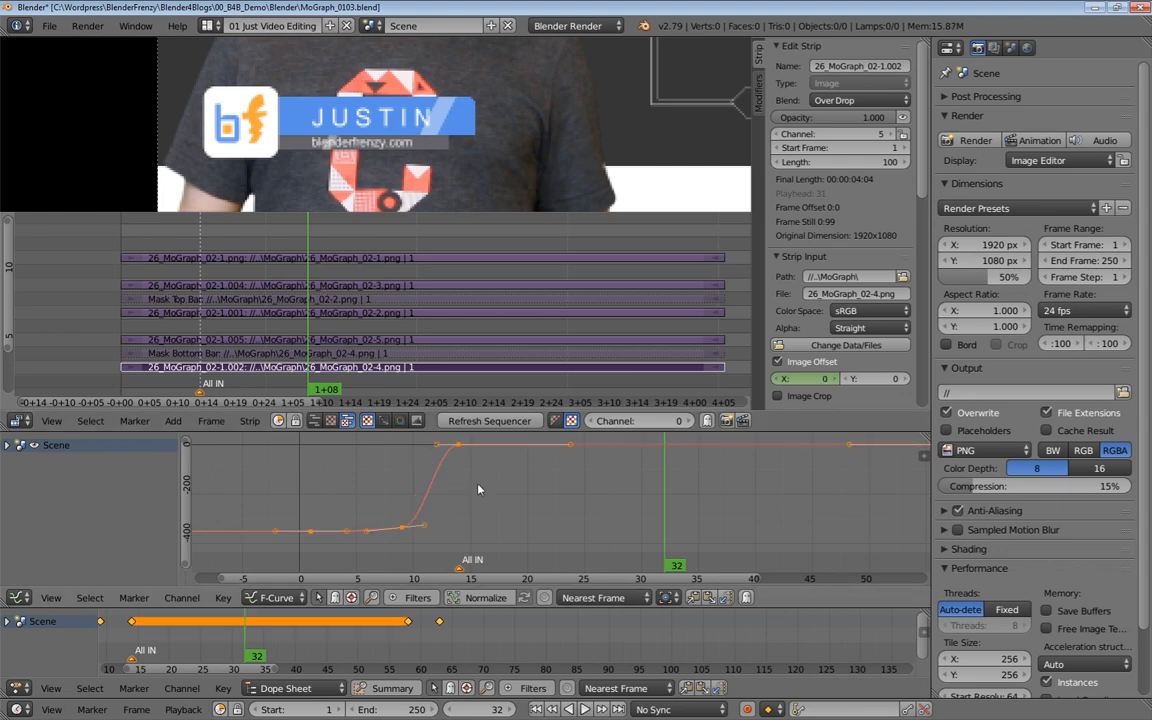
key("t")
key("l")
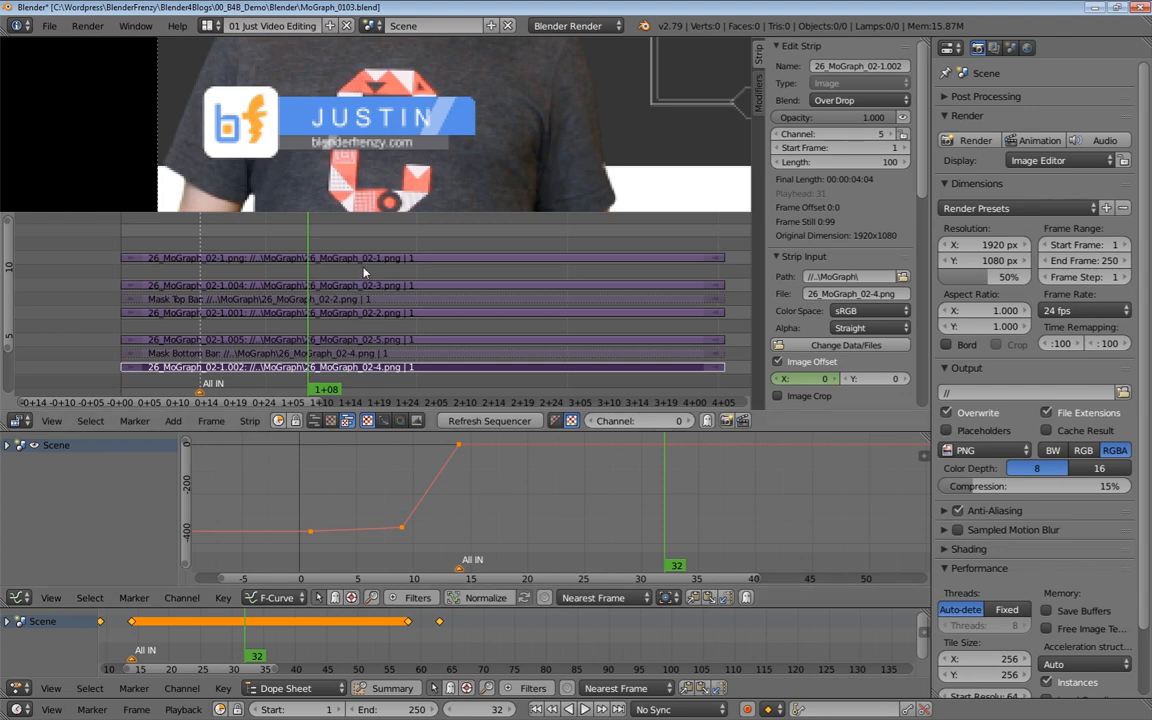
Select the logo strip and examine its vertical offset curve at the frame 1 keyframe
left_click(330, 258)
middle_click_drag(467, 490, 555, 504)
middle_click_drag(430, 475, 437, 471)
left_click(408, 458)
right_click(406, 530)
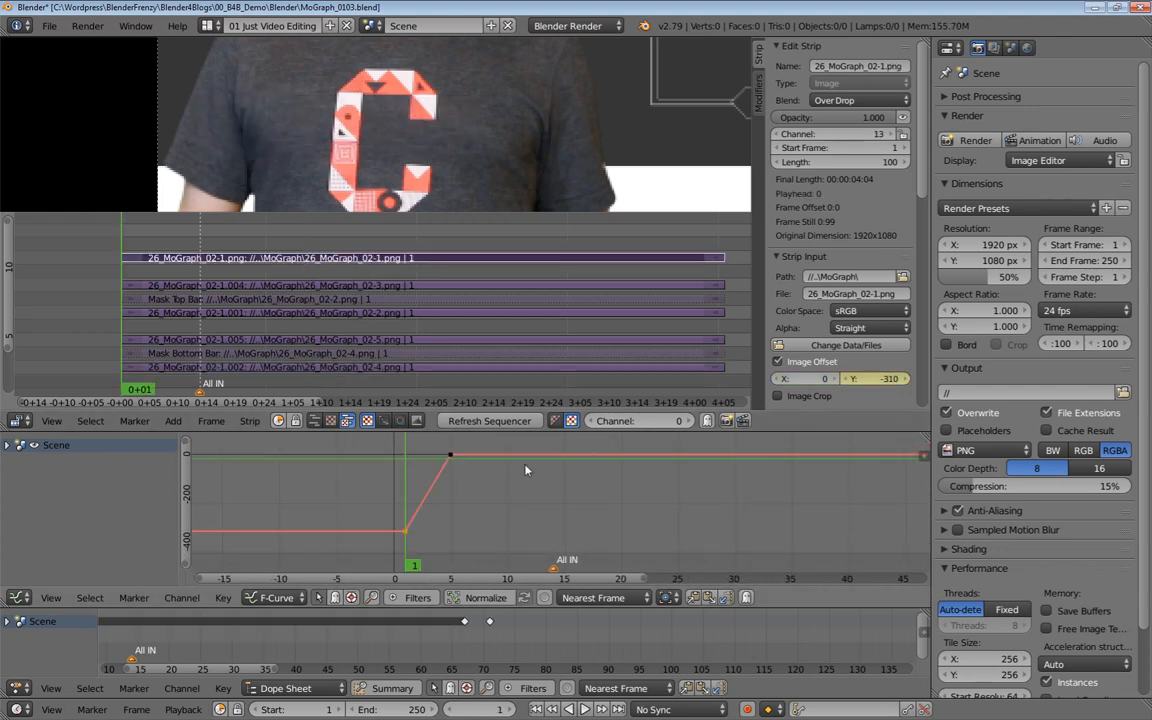
Select the top shine strip (26_MoGraph_02-3.png) and play the animation to check the shine's sweep
right_click(334, 285)
middle_click_drag(625, 484, 466, 474)
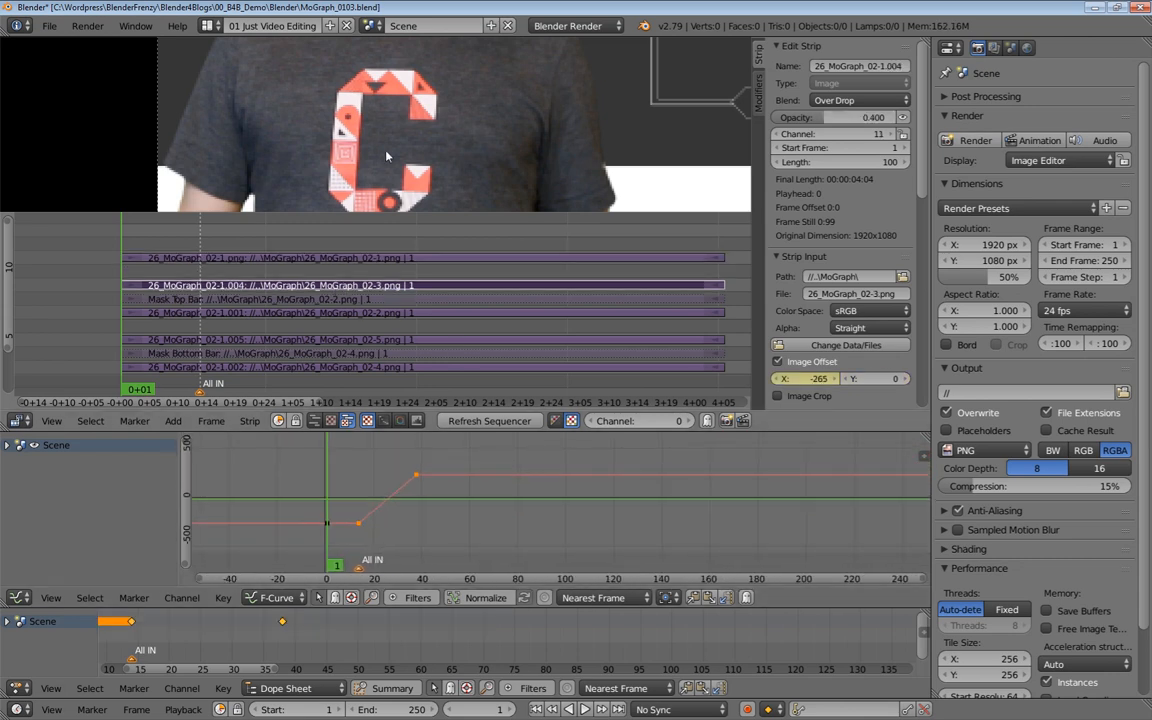
key("alt+a")
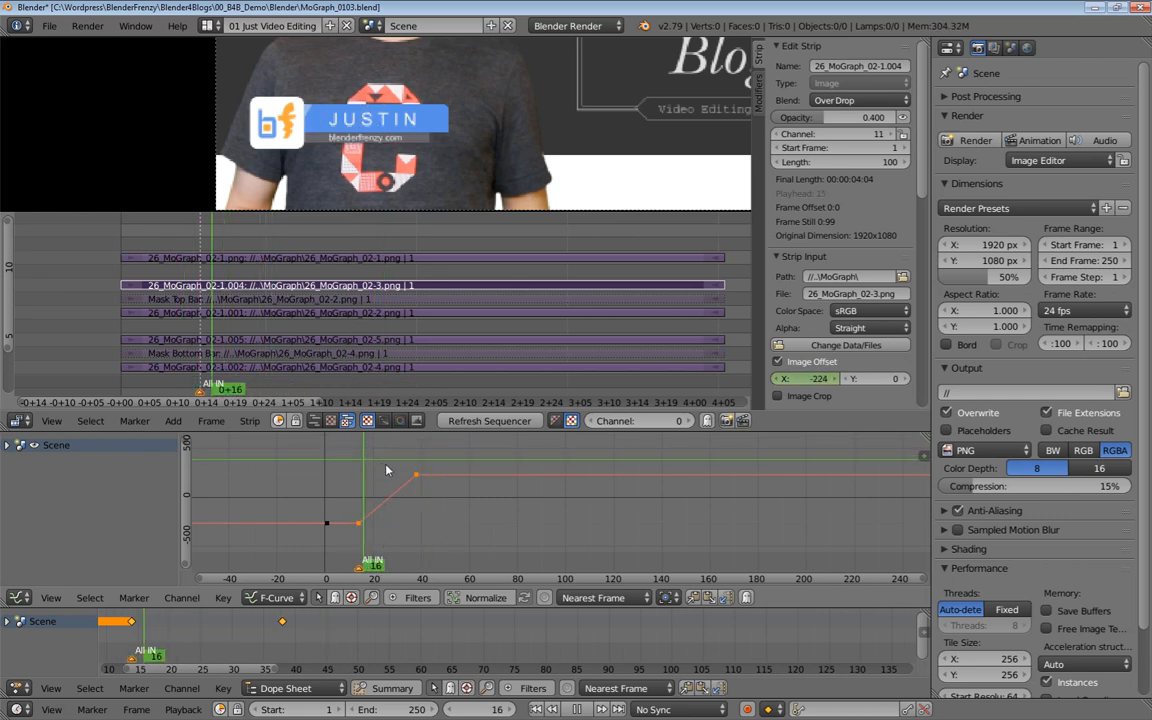
key("alt+a")
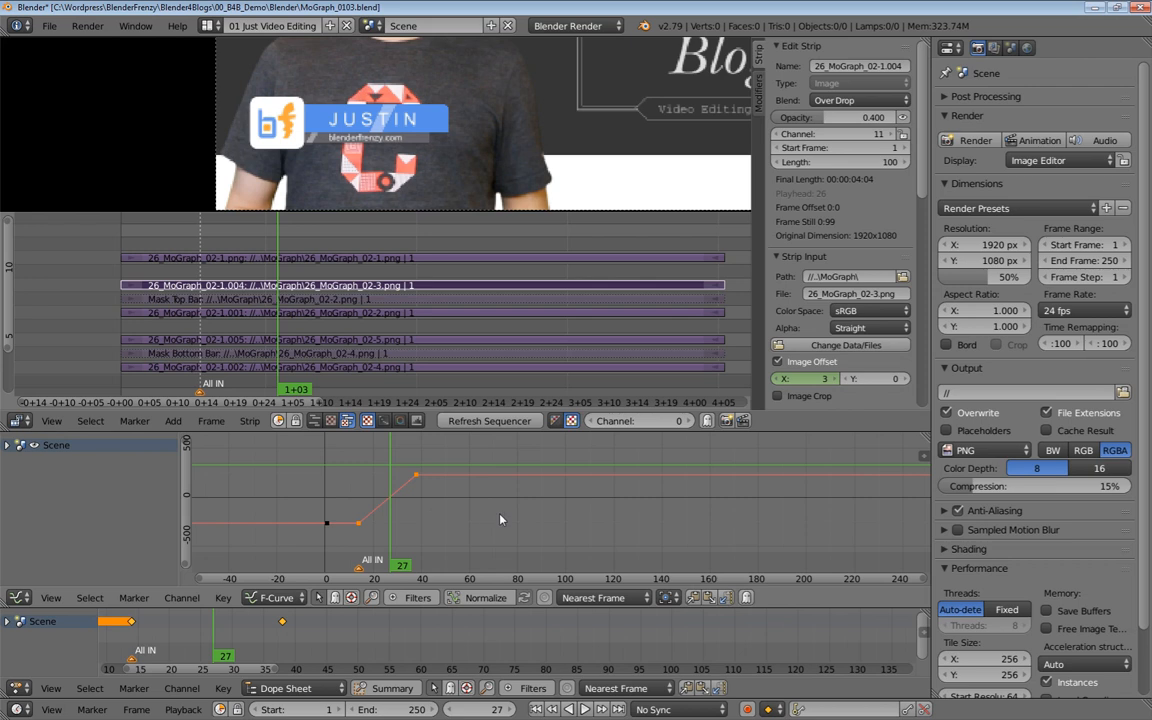
Set the top shine's horizontal offset keyframes at frames 14 and 38 to Bezier interpolation
key("a")
right_click(359, 523)
right_click(418, 478, "shift")
middle_click_drag(640, 487, 558, 498)
middle_click_drag(296, 510, 329, 496, "ctrl")
middle_click_drag(329, 496, 468, 510)
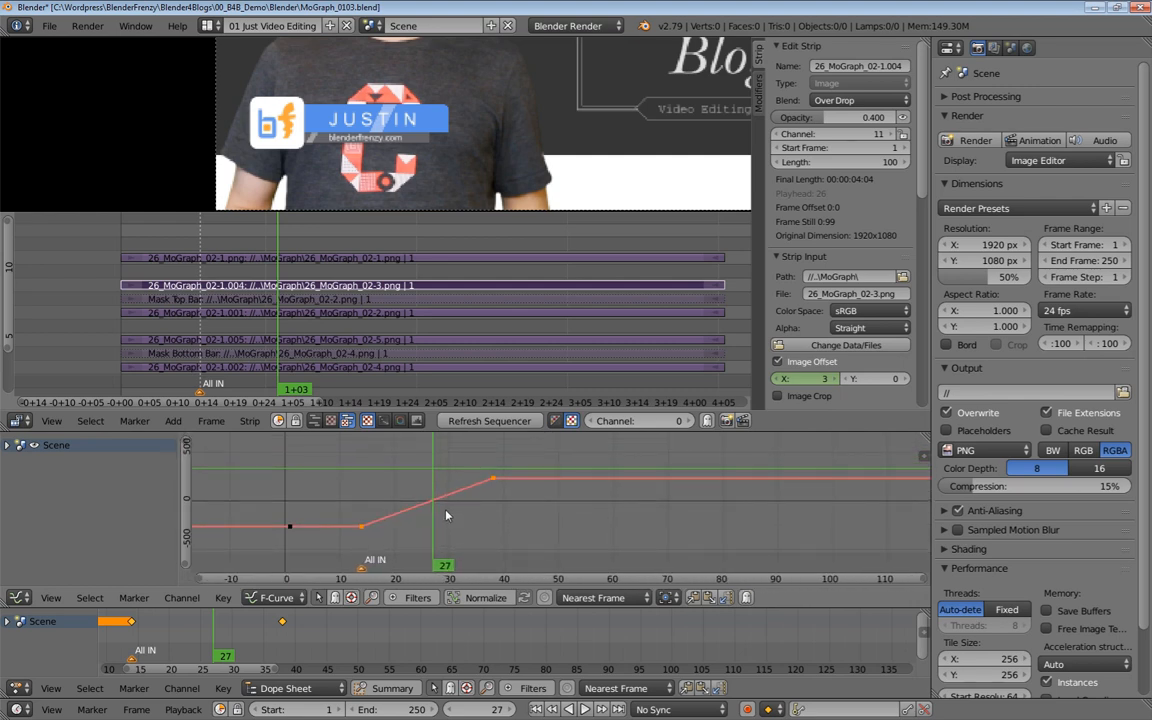
key("t")
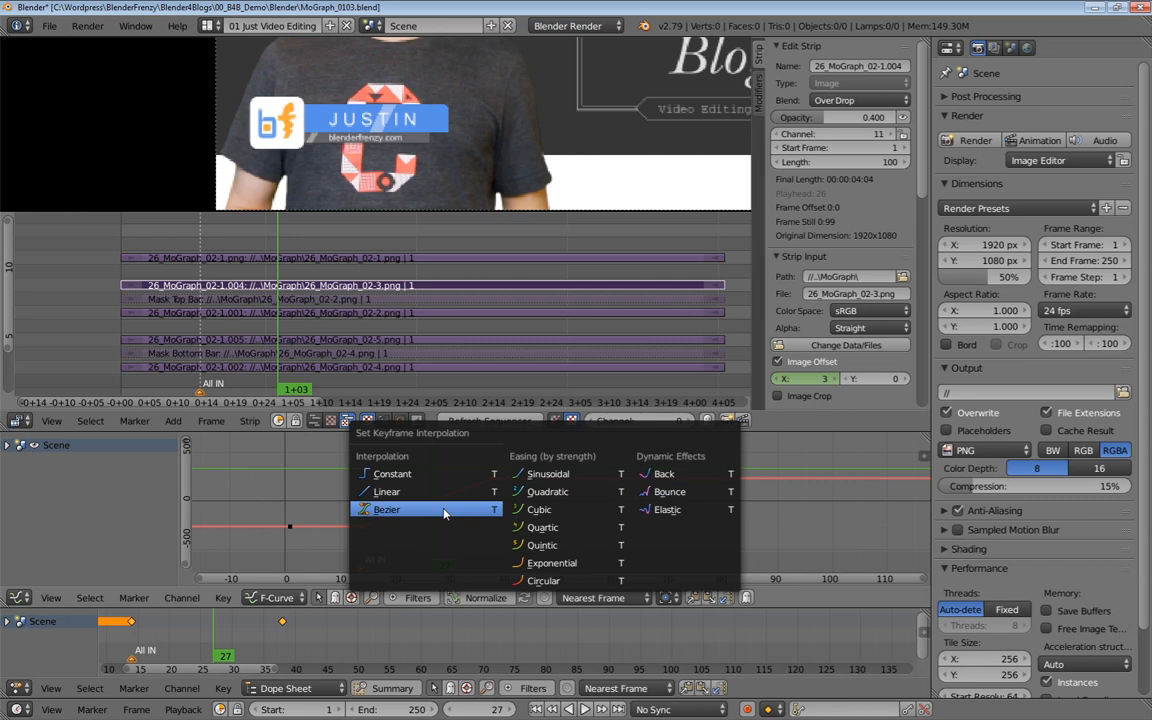
left_click(390, 511)
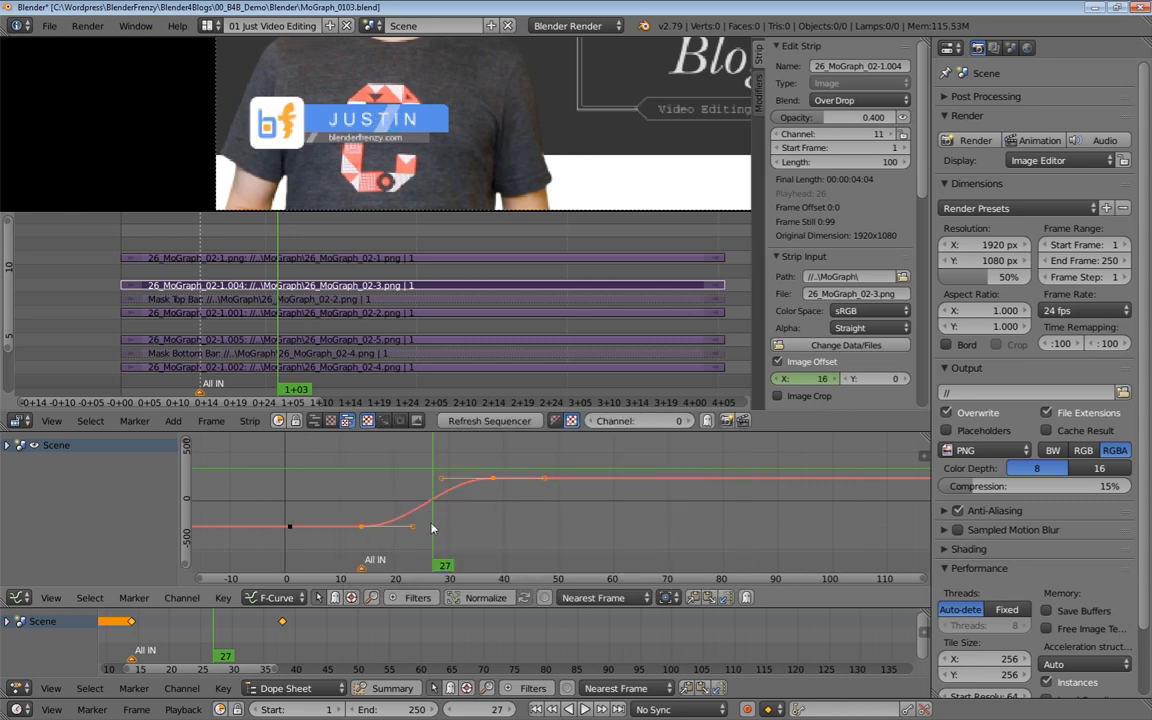
Raise and shorten the outgoing handle of the top shine's frame 14 keyframe so the sweep starts fast and eases out
scroll(415, 532, "up", 1)
middle_click_drag(414, 527, 476, 531)
scroll(484, 487, "up", 3)
right_click(441, 527)
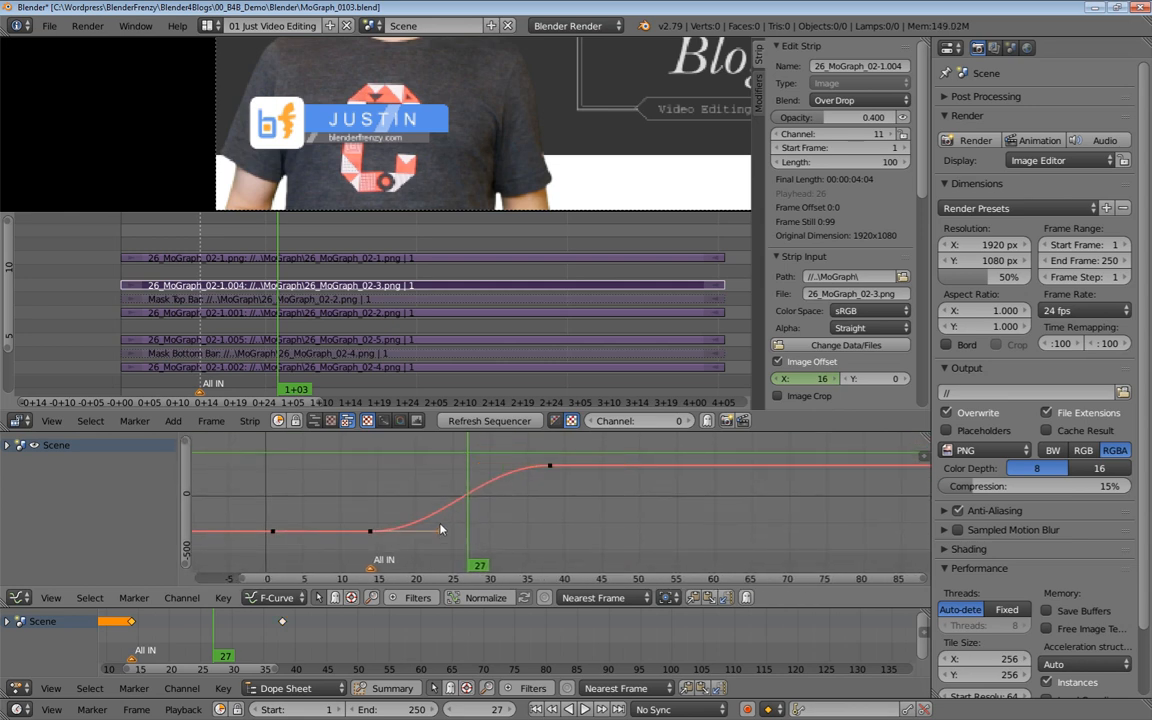
key("g")
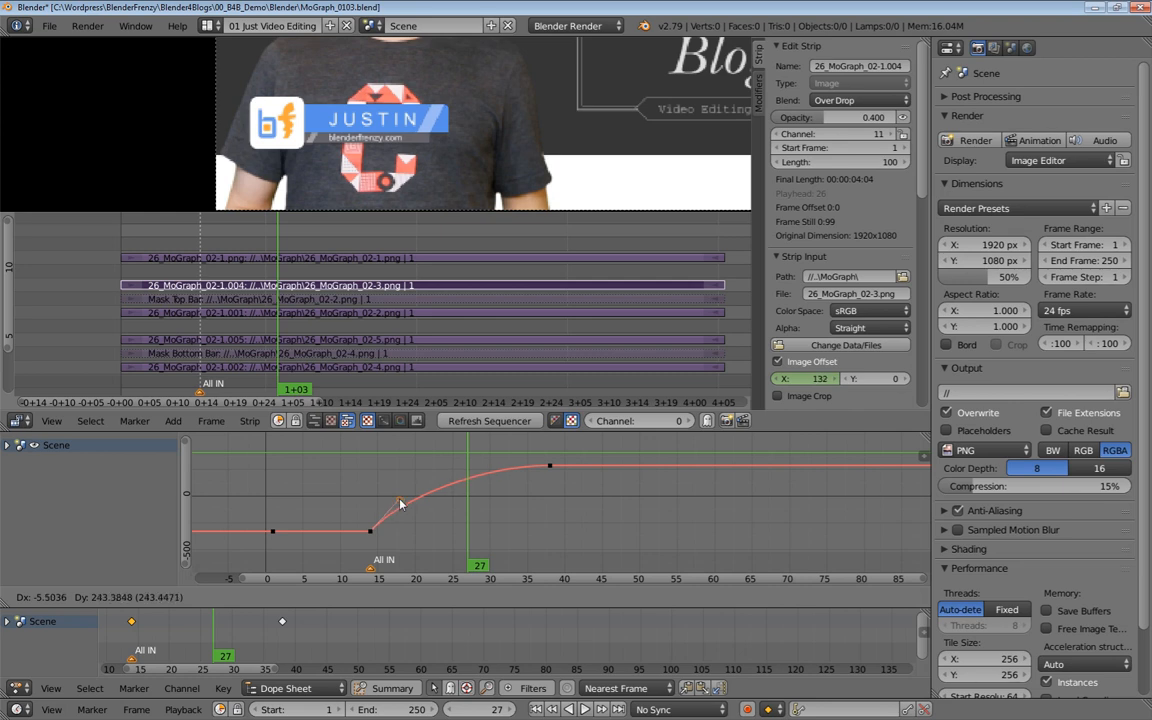
left_click(369, 529)
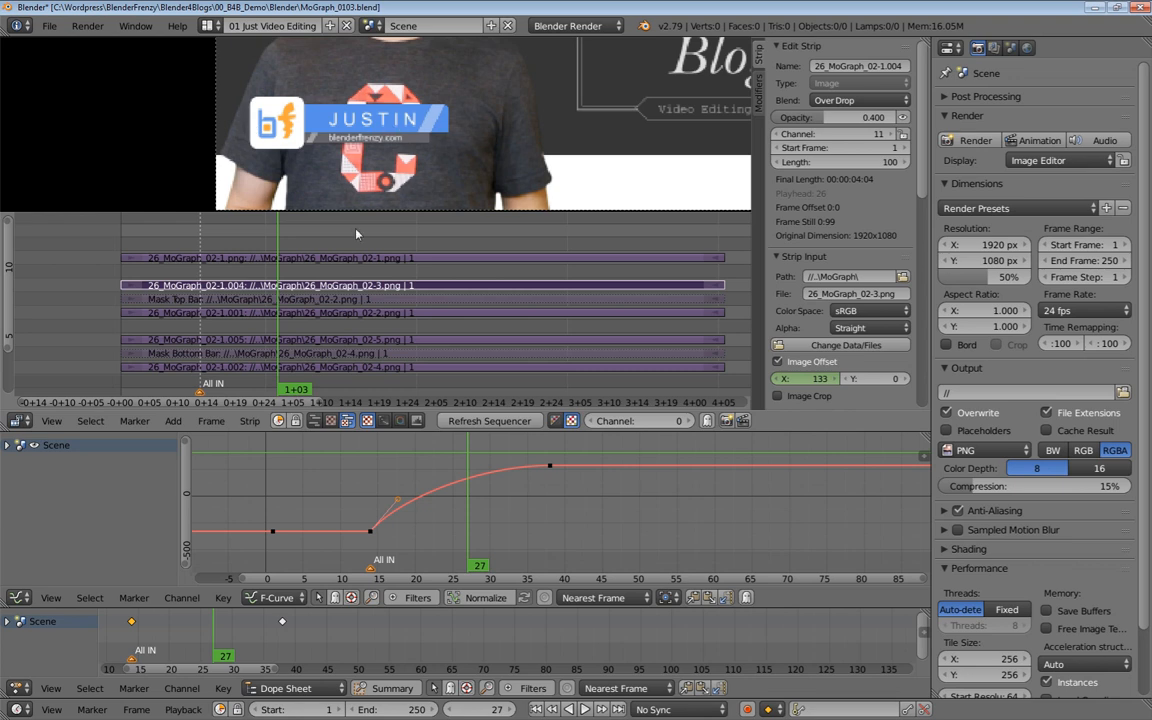
Play the animation from frame 0 to check the top shine's adjusted sweep
left_click(274, 501)
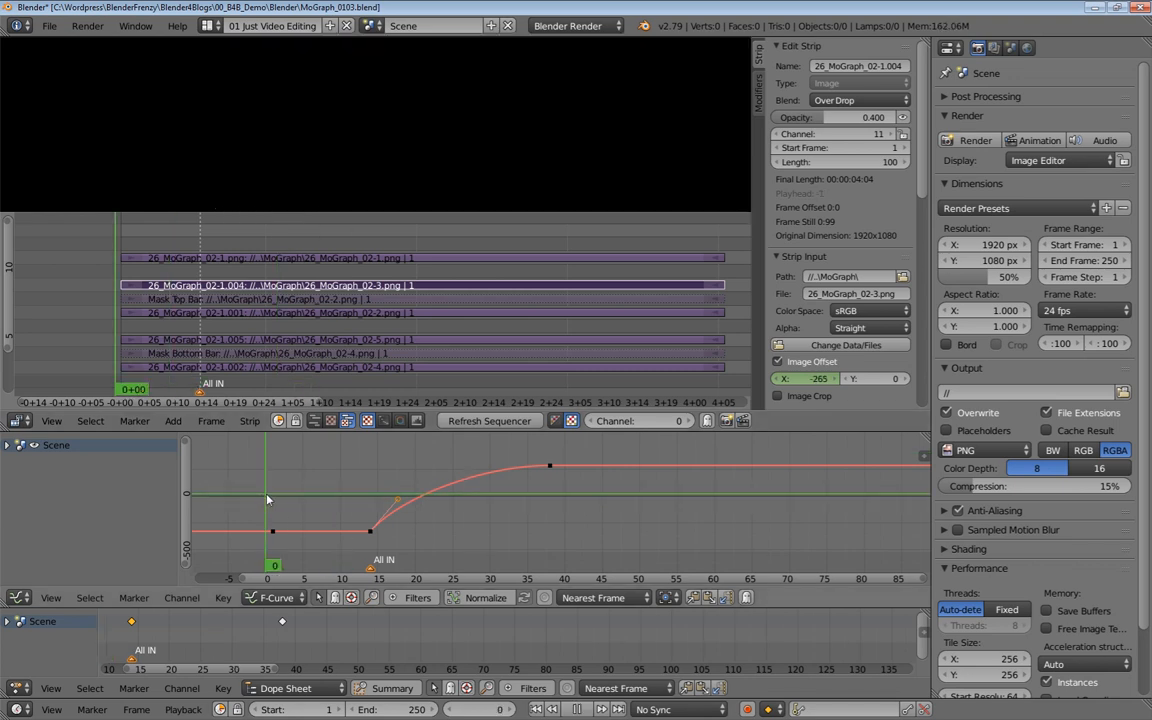
key("alt+a")
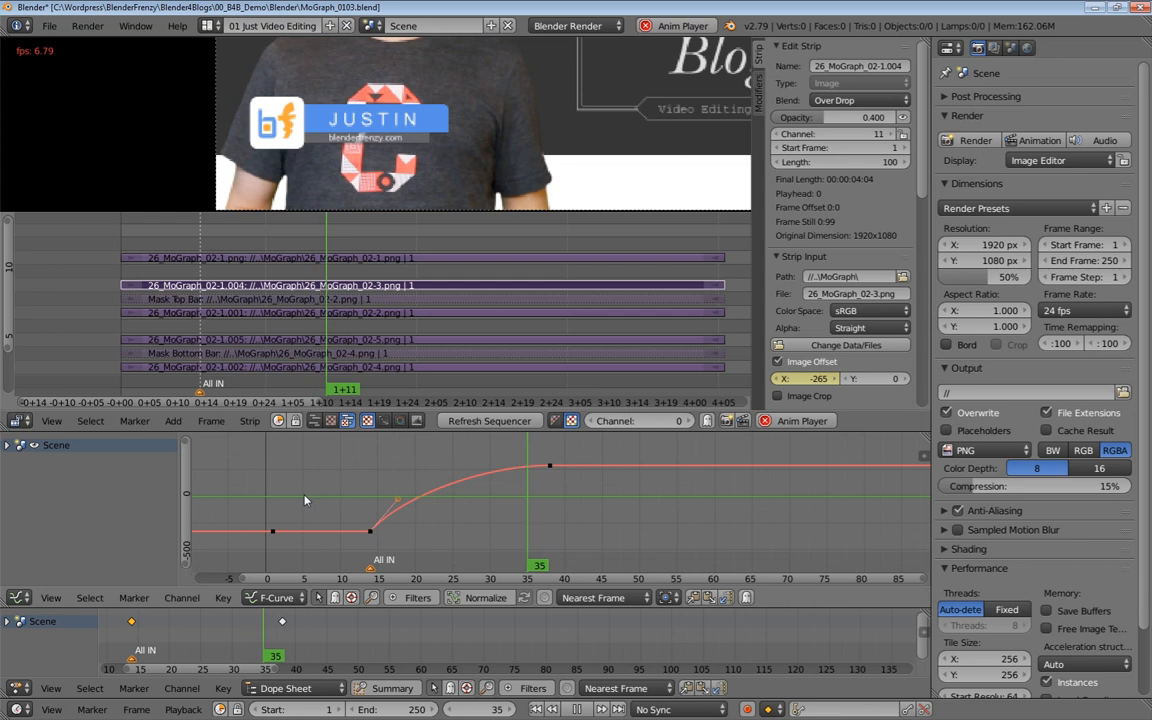
key("alt+a")
Set the bottom shine strip's (26_MoGraph_02-5.png) horizontal offset keyframes at frames 24 and 48 to Bezier interpolation
middle_click_drag(533, 532, 470, 523)
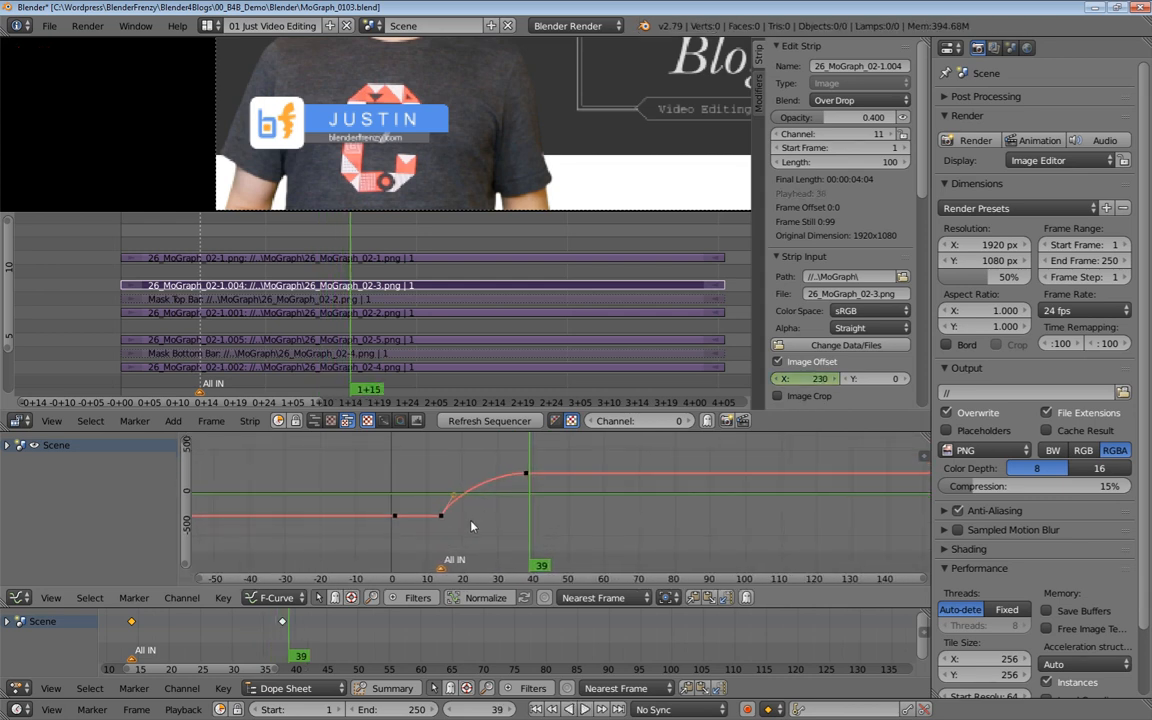
right_click(380, 340)
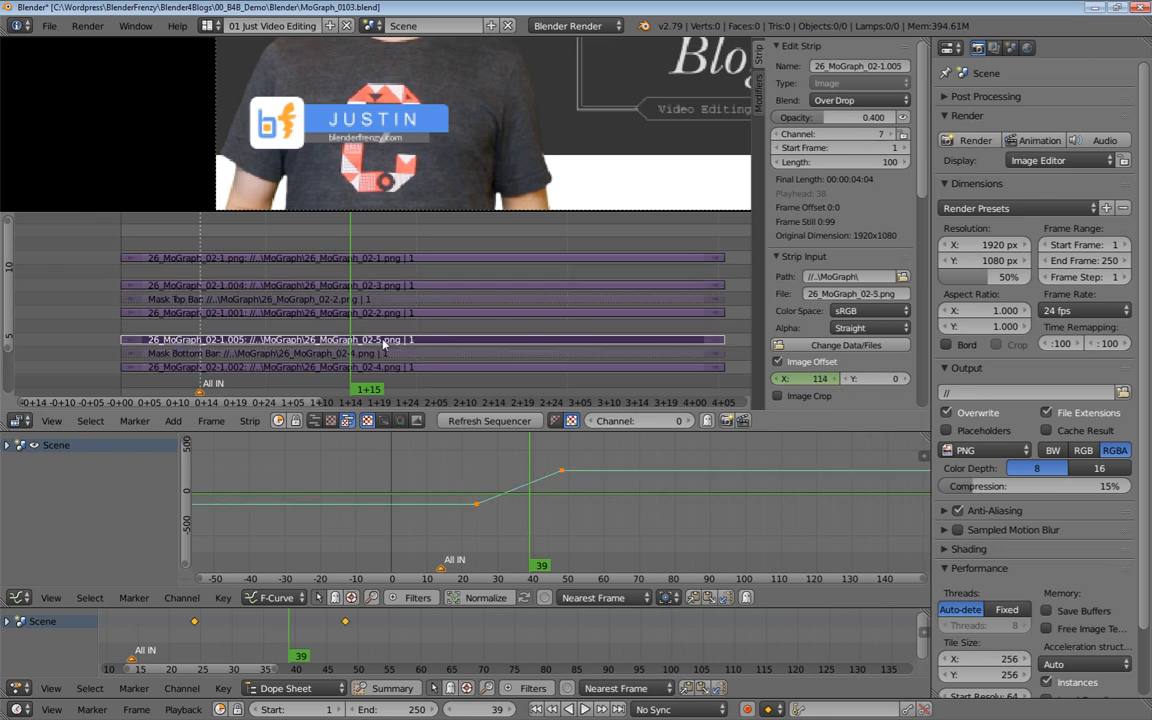
key("t")
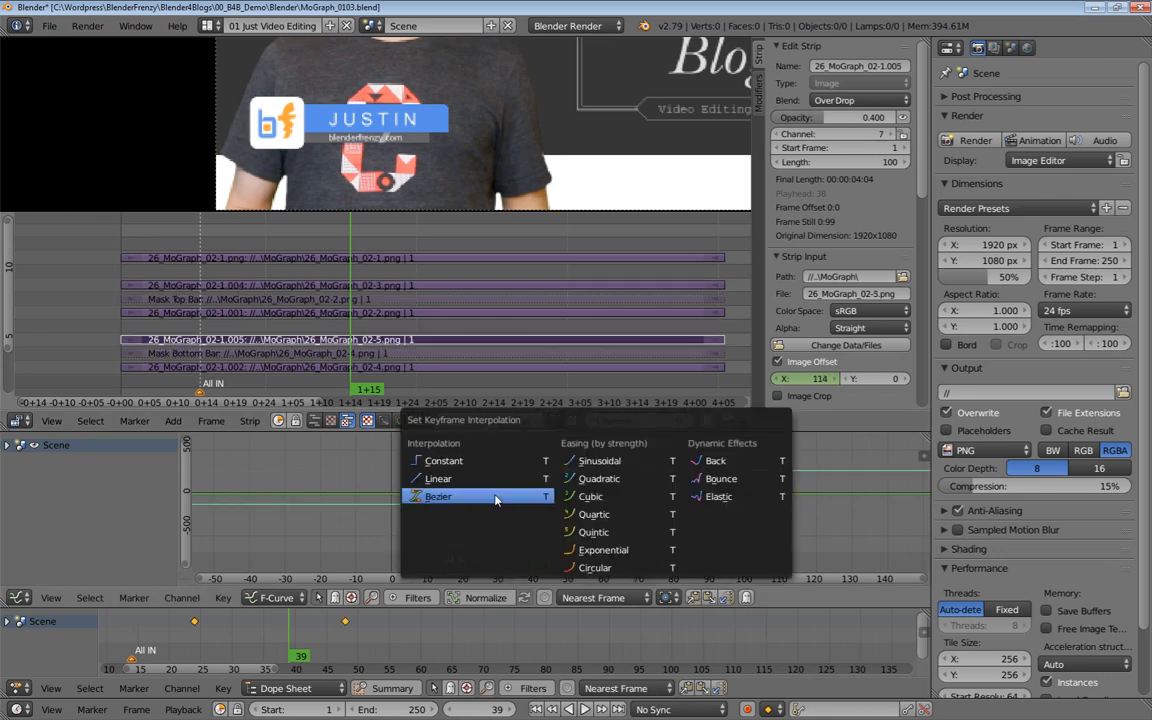
left_click(463, 512)
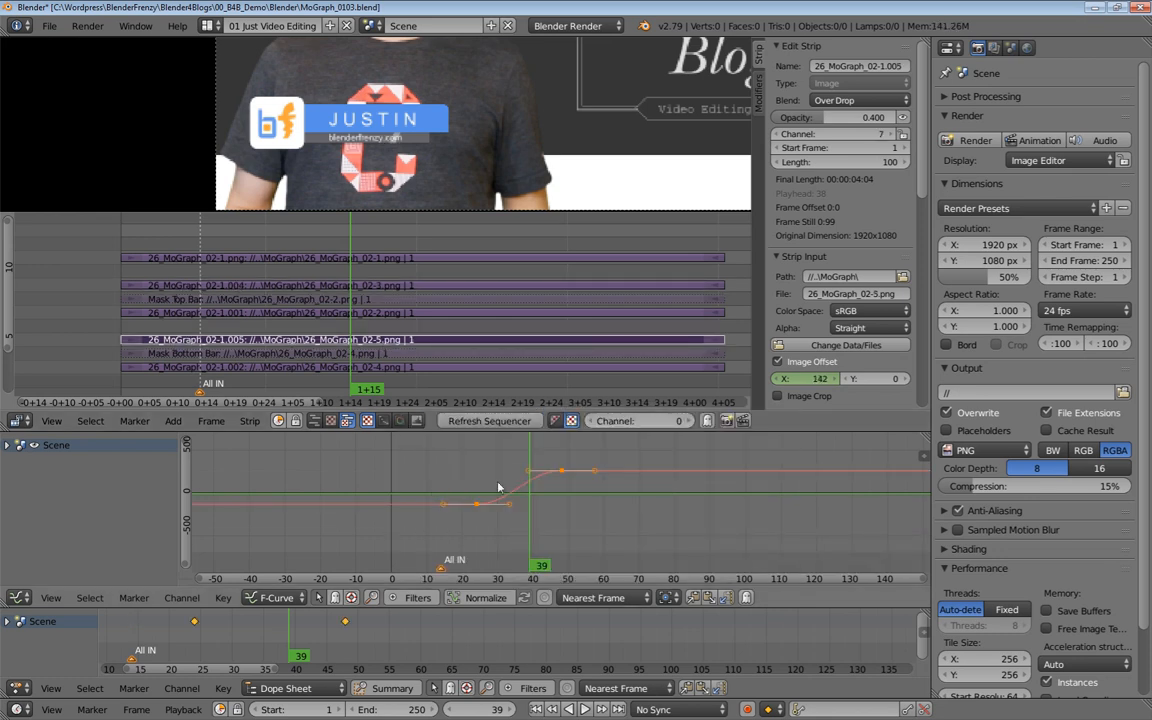
Raise and shorten the outgoing handle of the bottom shine's frame 24 keyframe so its sweep starts fast and eases out
scroll(505, 507, "up", 4)
right_click(454, 507)
key("g")
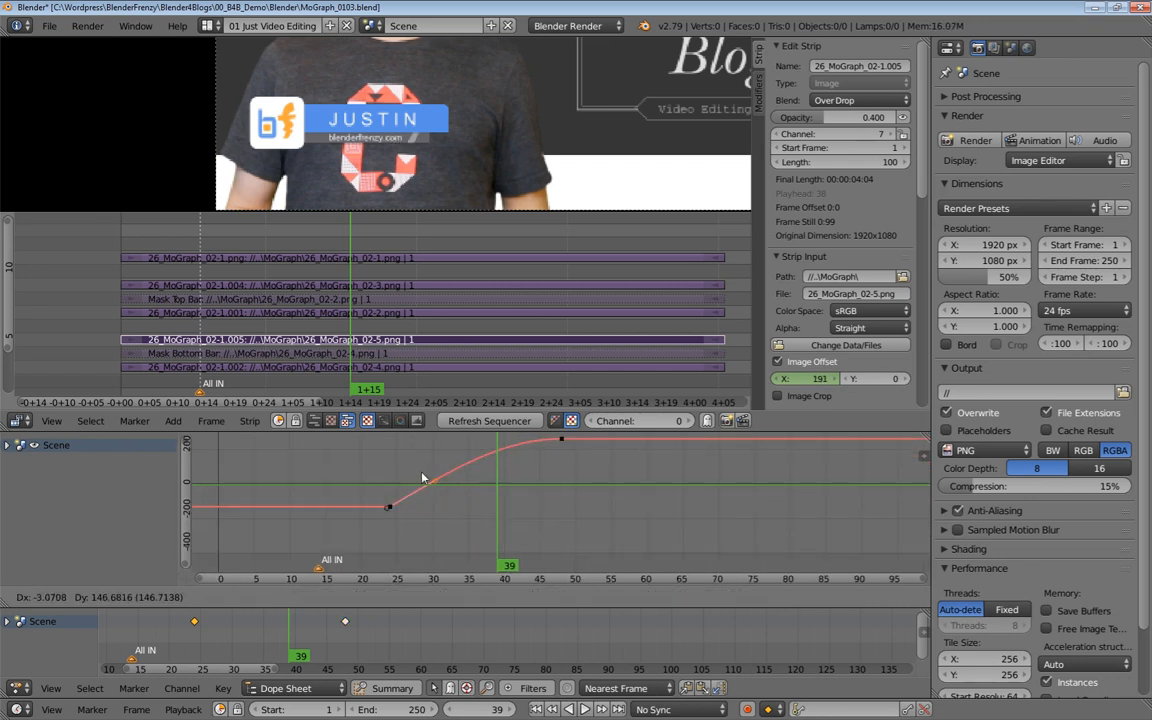
left_click(369, 478)
Play the animation from about frame 16 to check the bottom shine's sweep
left_click(334, 481)
key("alt+a")
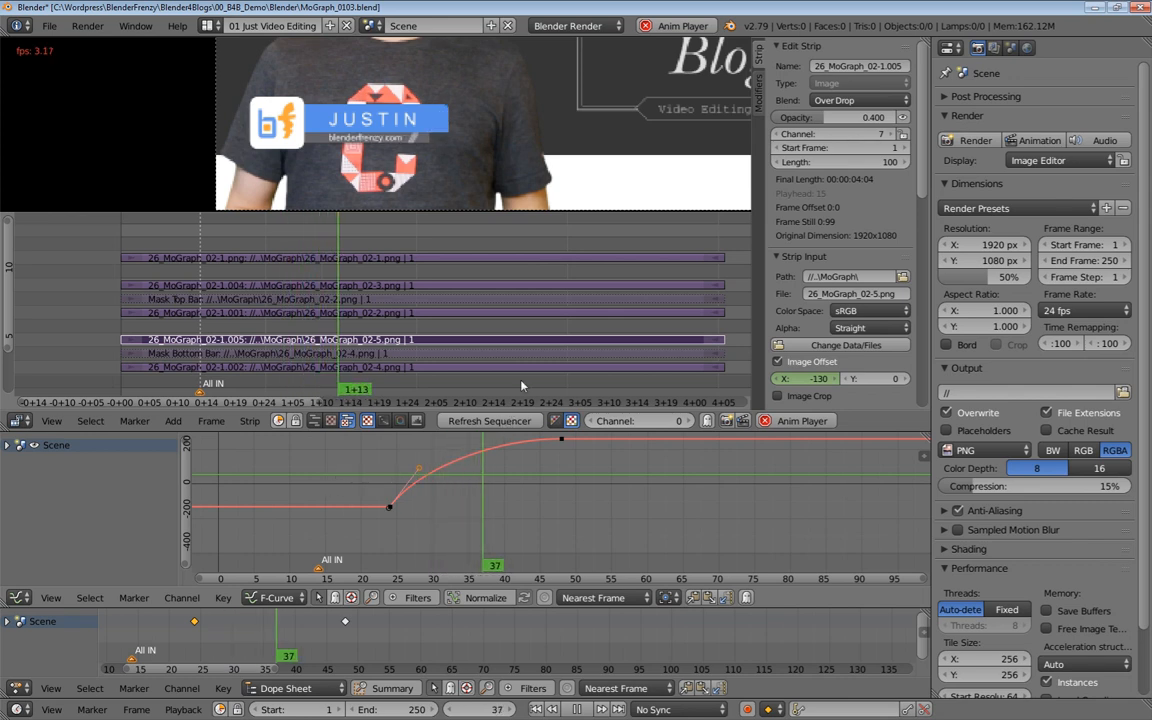
key("alt+a")
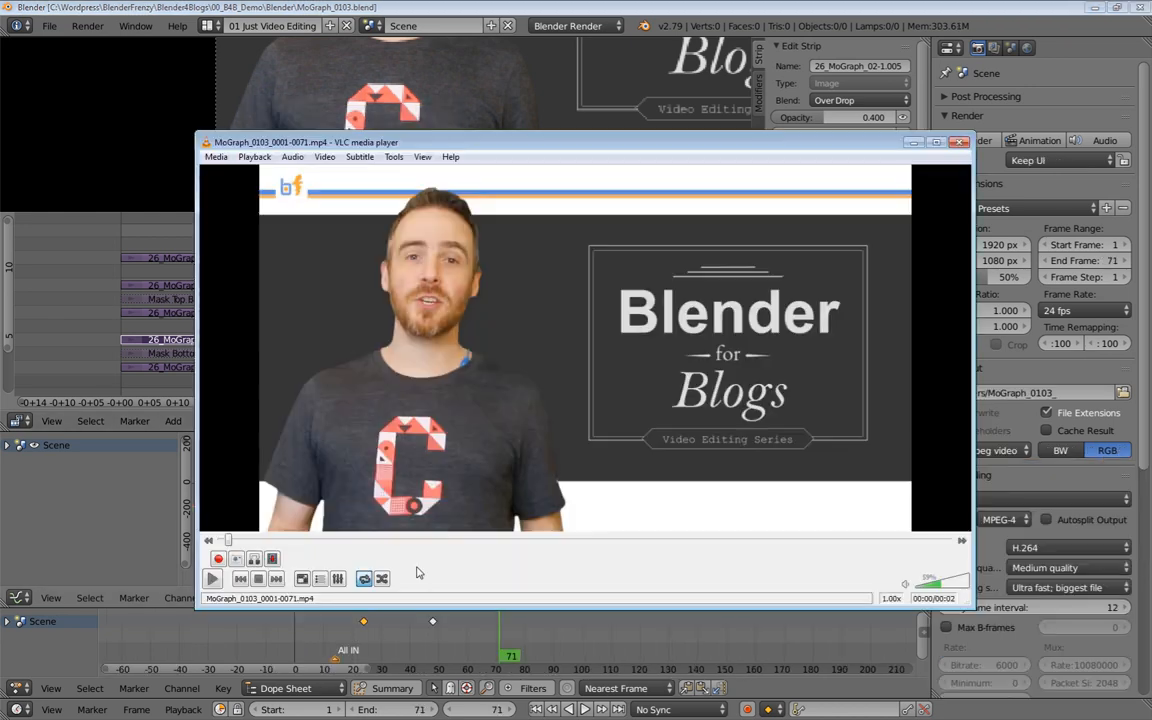
Play the rendered MoGraph_0103_0001-0071.mp4 in VLC media player to review the lower-third, pause it and minimize the player
left_click(213, 580)
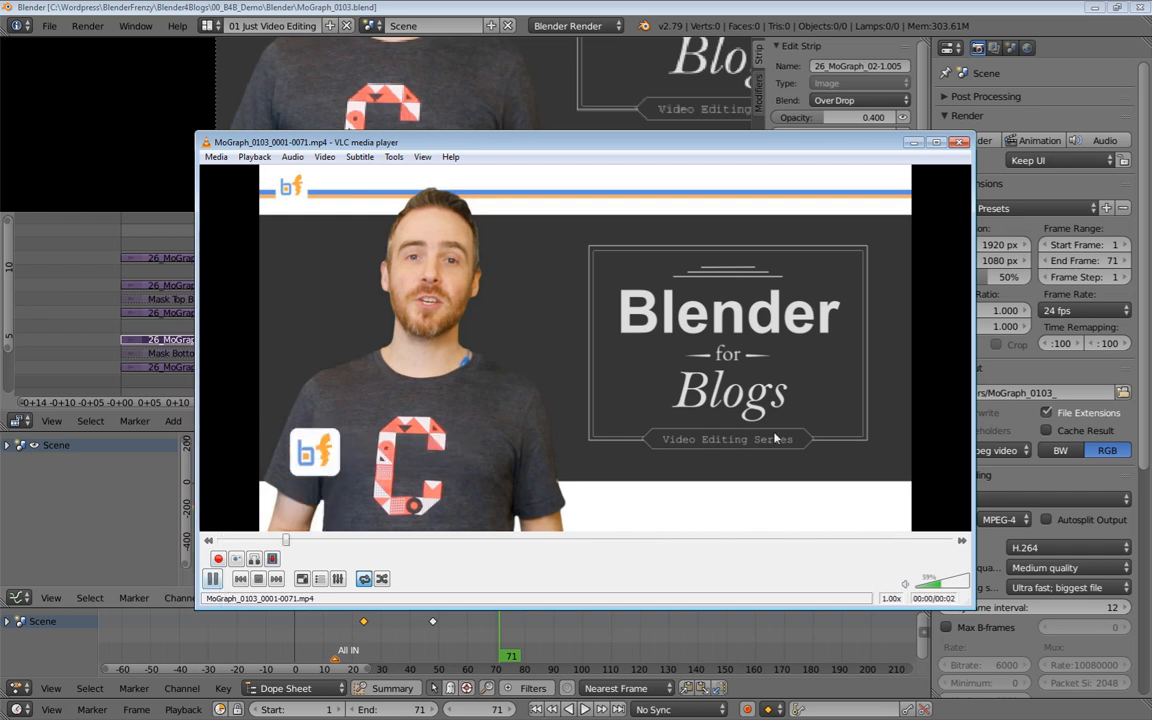
left_click(215, 581)
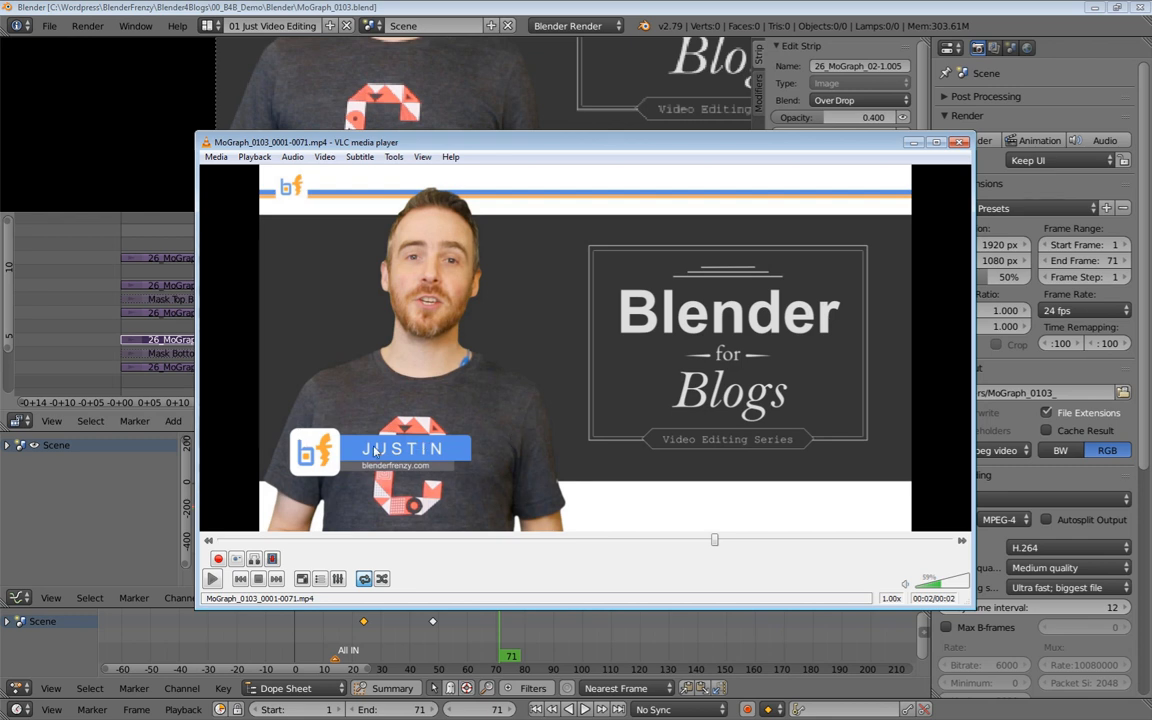
left_click(914, 144)
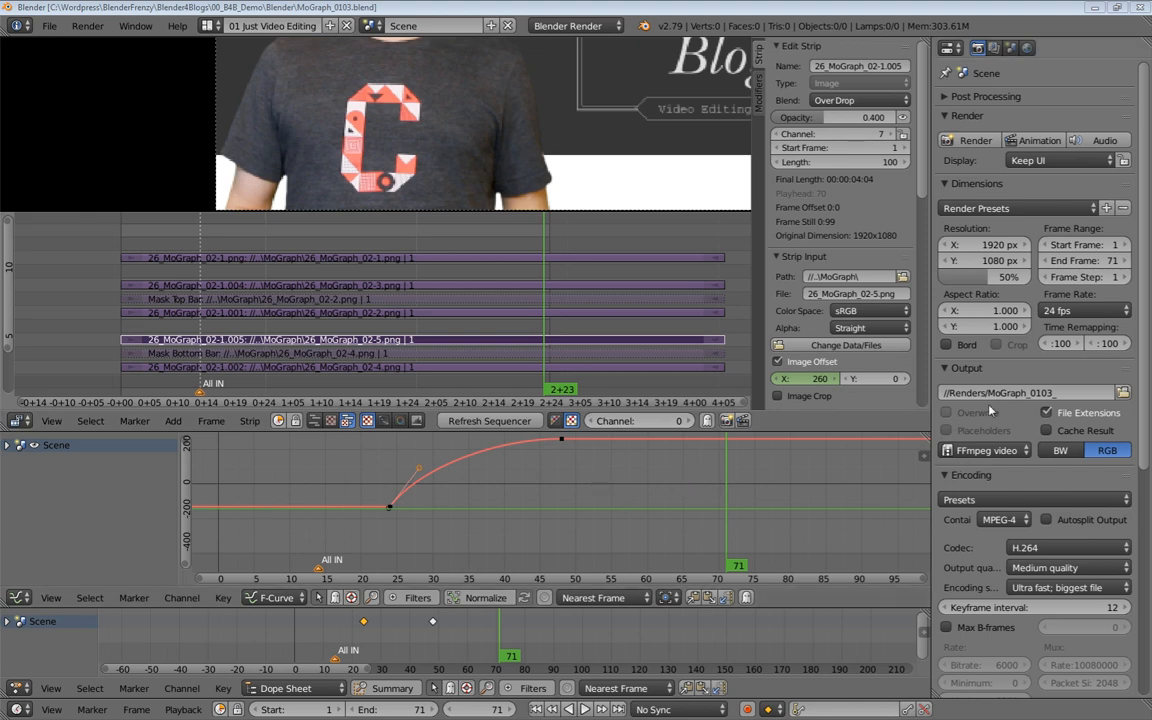
middle_click_drag(585, 478, 546, 493)
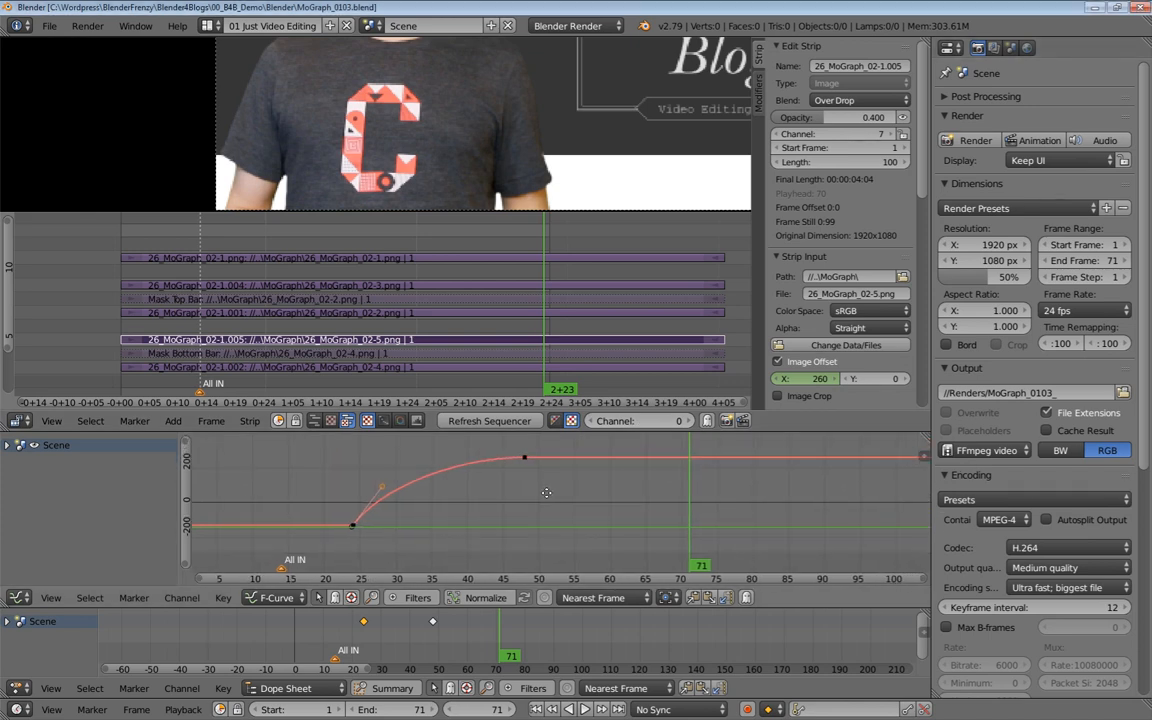
middle_click_drag(631, 483, 516, 504, "ctrl")
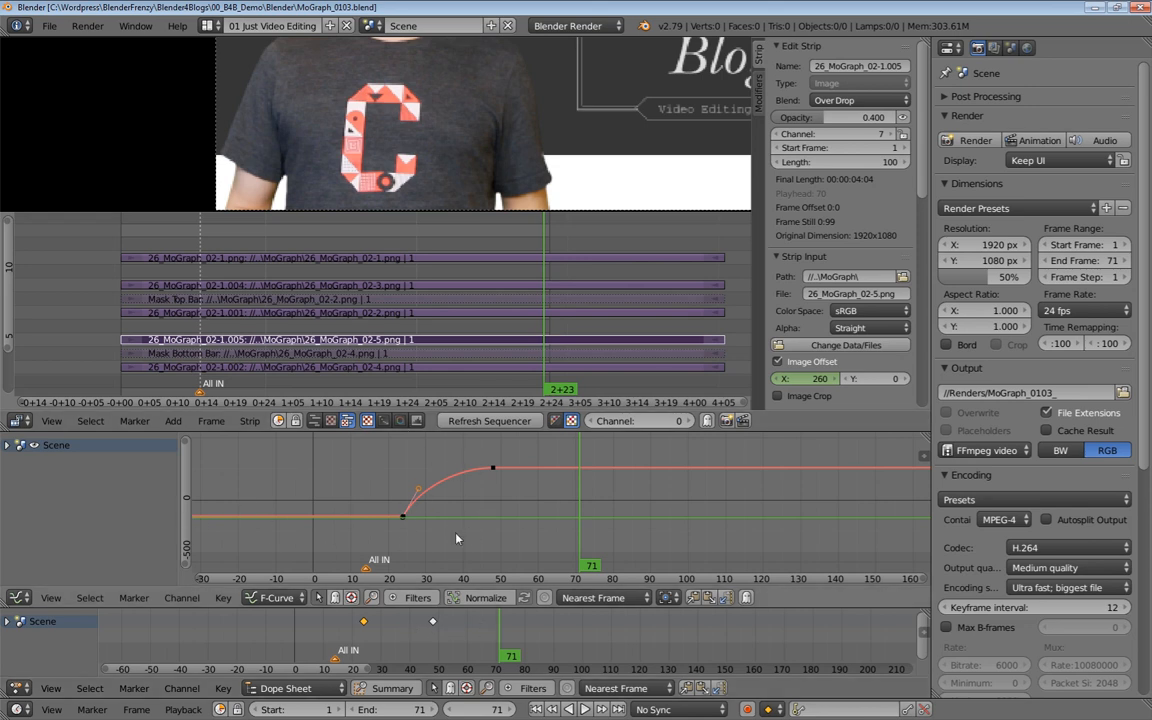
middle_click_drag(428, 496, 305, 500)
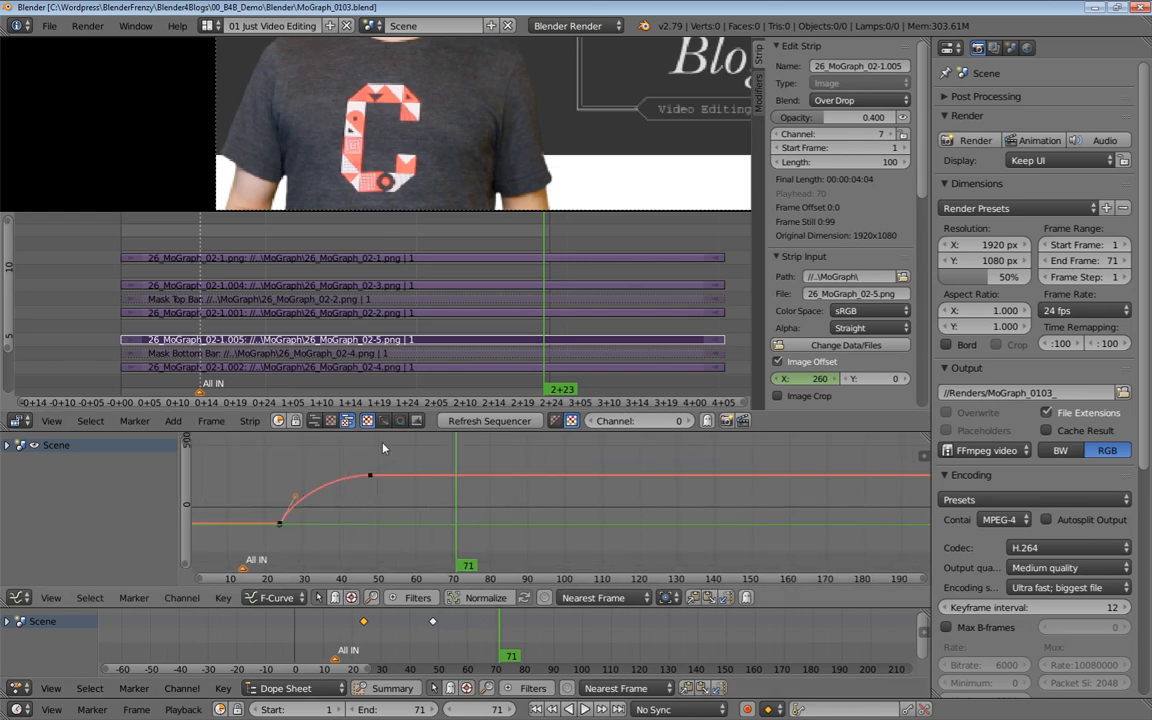
Group all the logo, bar, mask and shine strips above the background into a meta strip
right_click(279, 284)
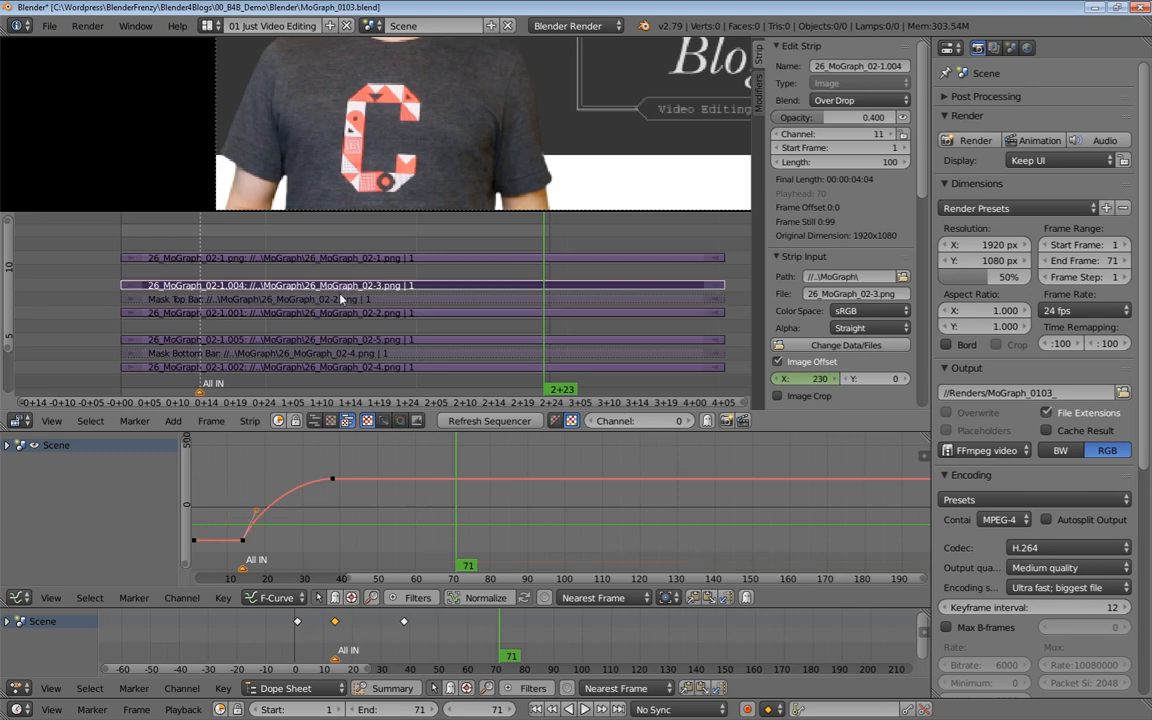
key("Home")
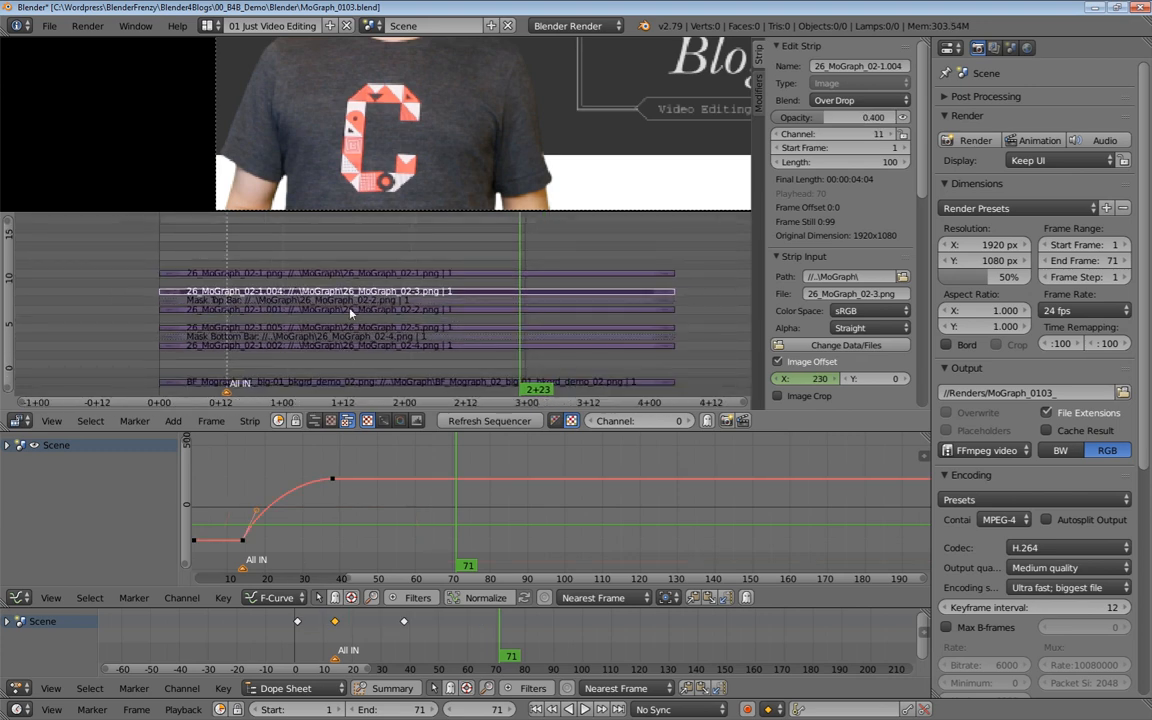
middle_click_drag(295, 288, 304, 288)
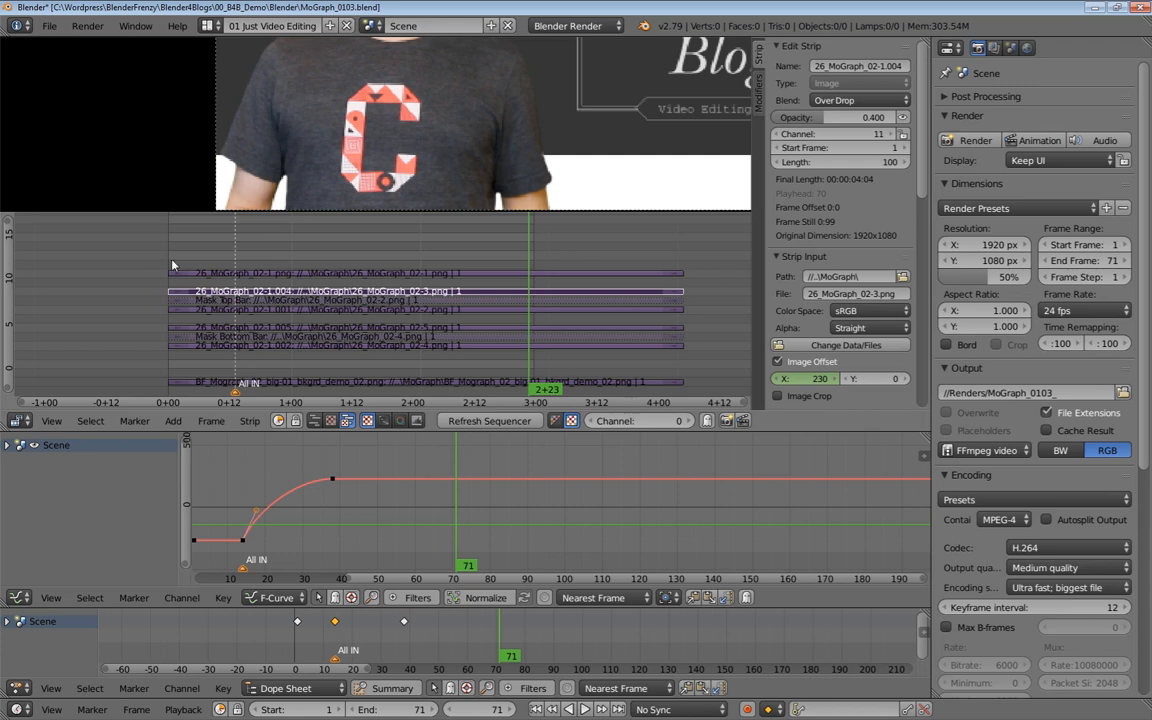
key("a")
key("b")
left_click_drag(140, 268, 200, 360)
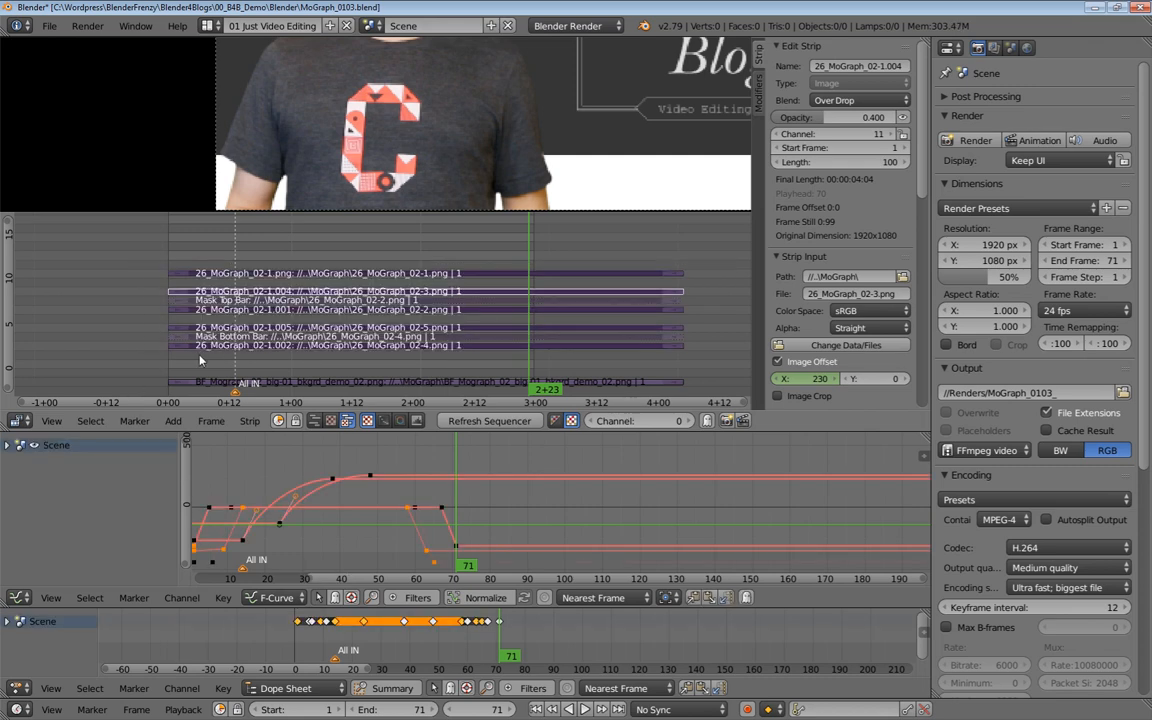
key("ctrl+g")
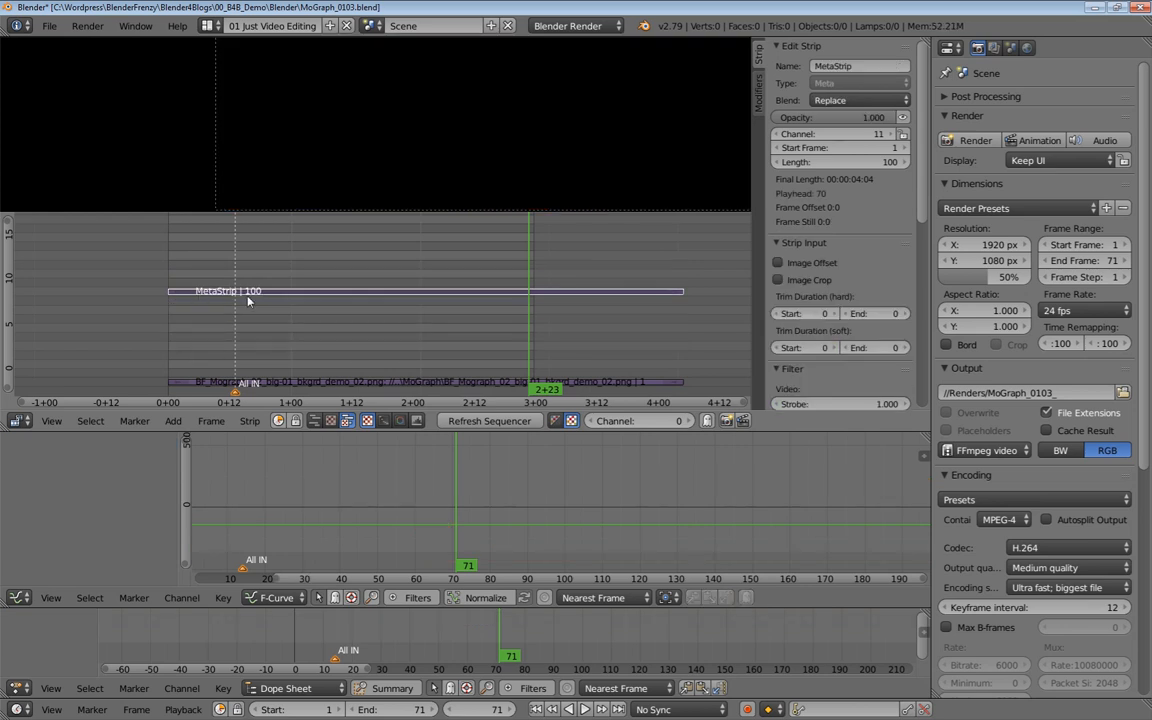
Set the meta strip's blend mode to Over Drop and play the animation to check it over the background
left_click(858, 100)
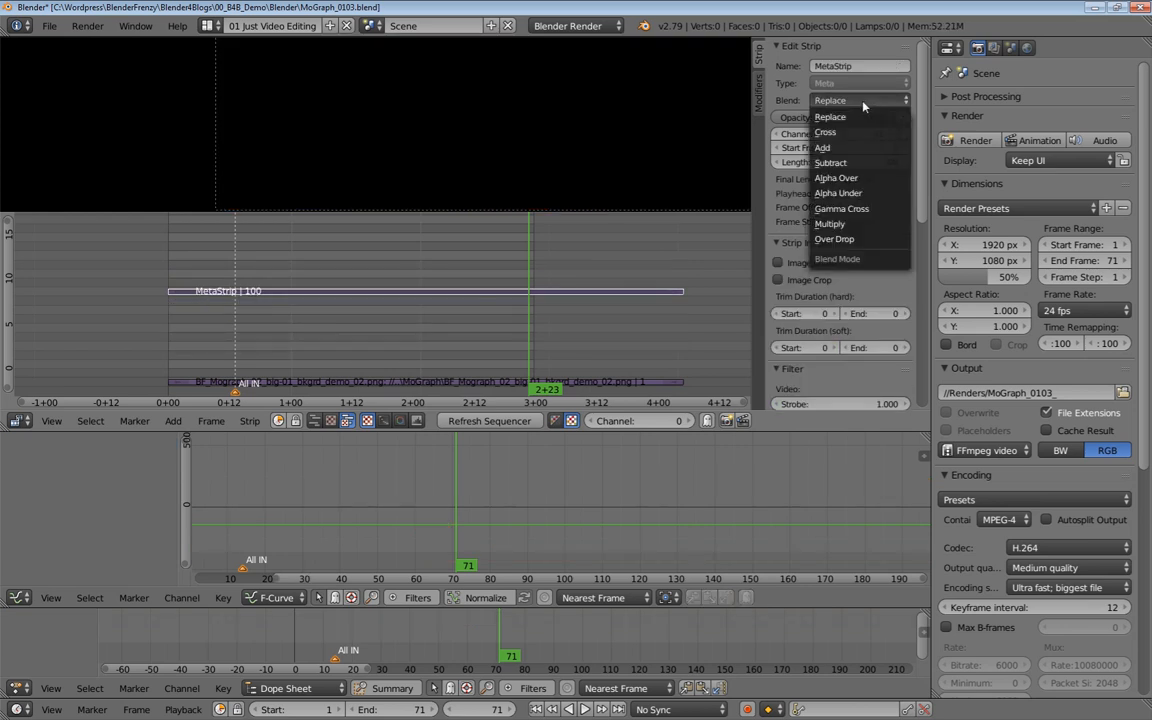
left_click(840, 237)
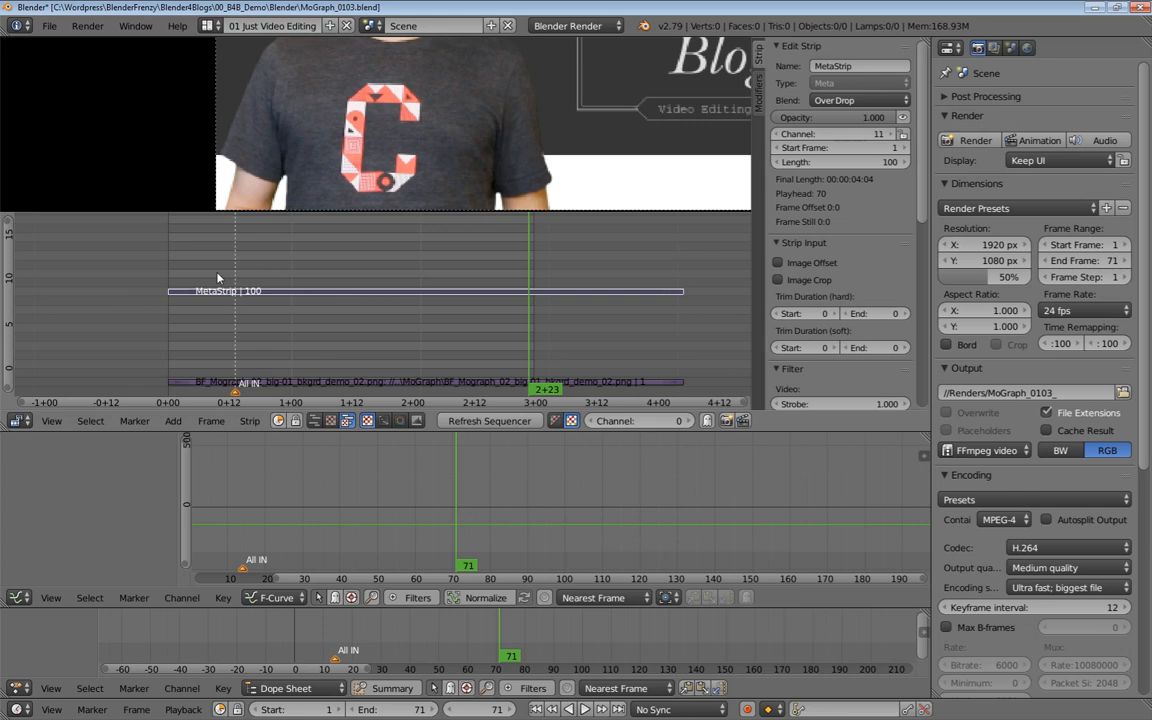
key("alt+a")
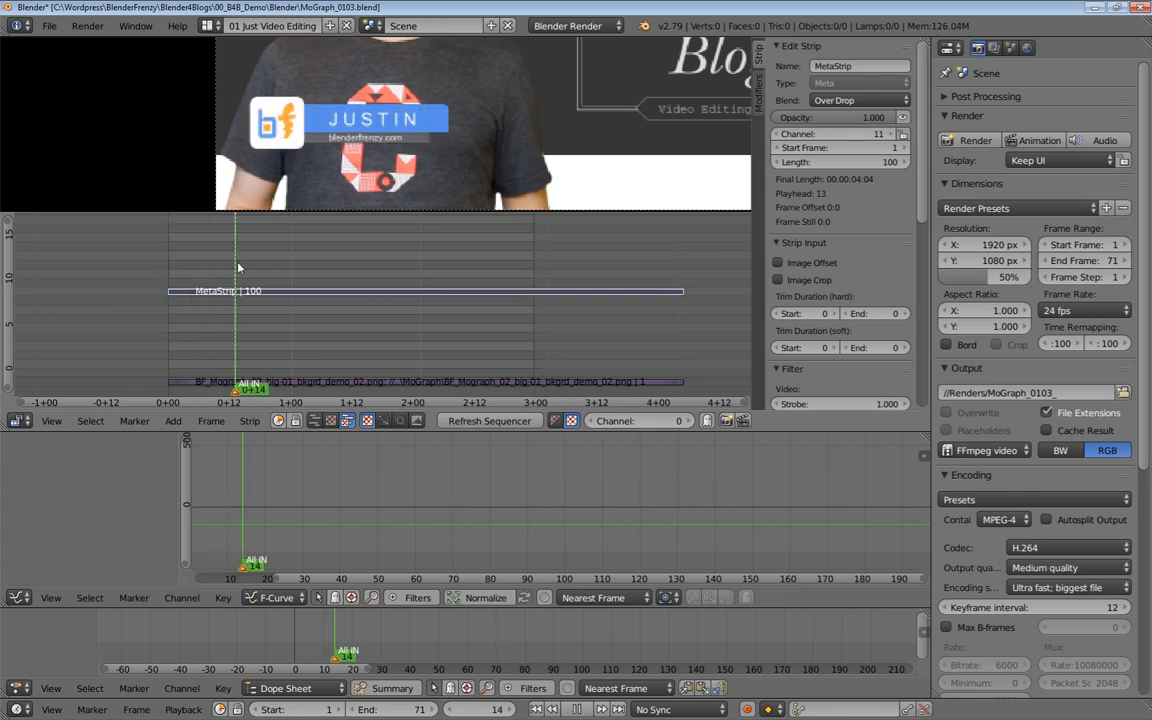
key("alt+a")
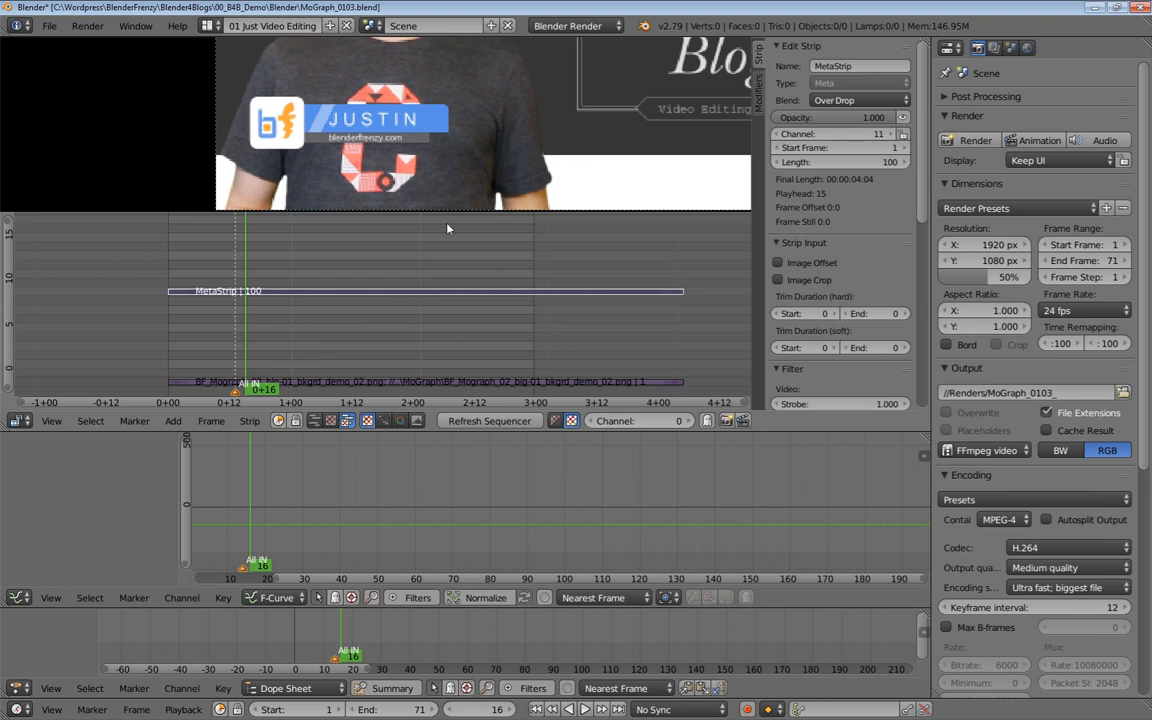
Ungroup the meta strip back into its individual strips
scroll(440, 130, "down", 2)
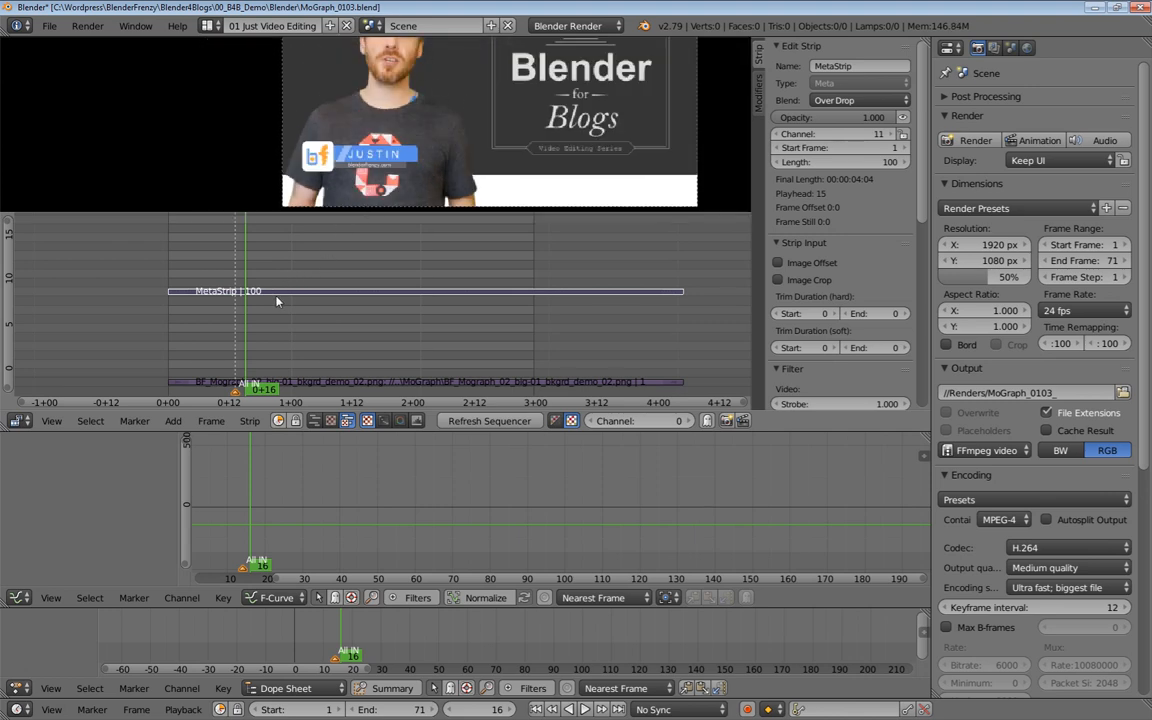
key("Tab")
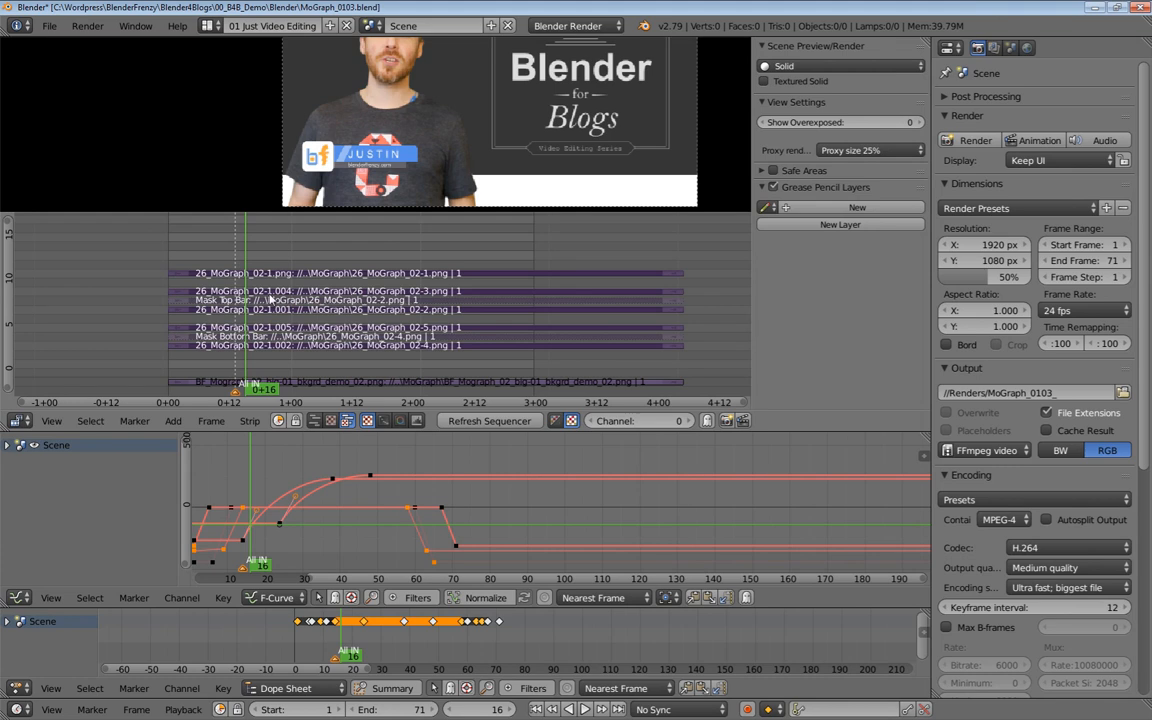
Select the end handles of all strips and snap them to frame 72, trimming each strip to 71 frames
right_click(676, 279)
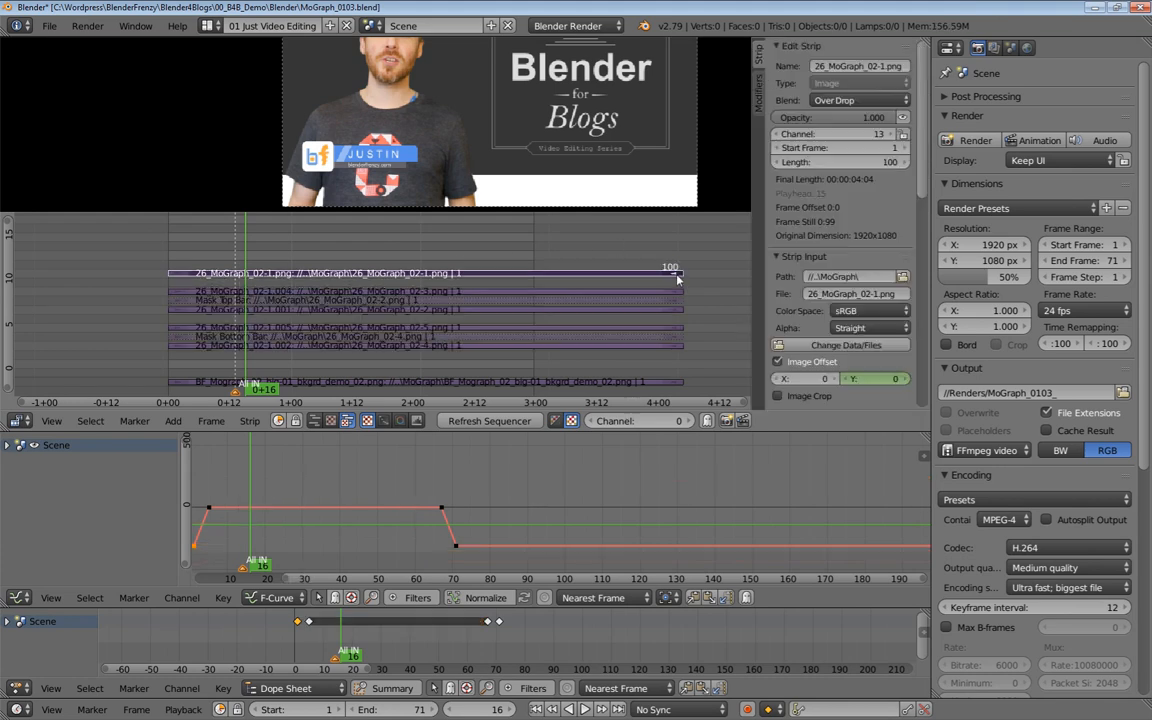
key("a")
key("a")
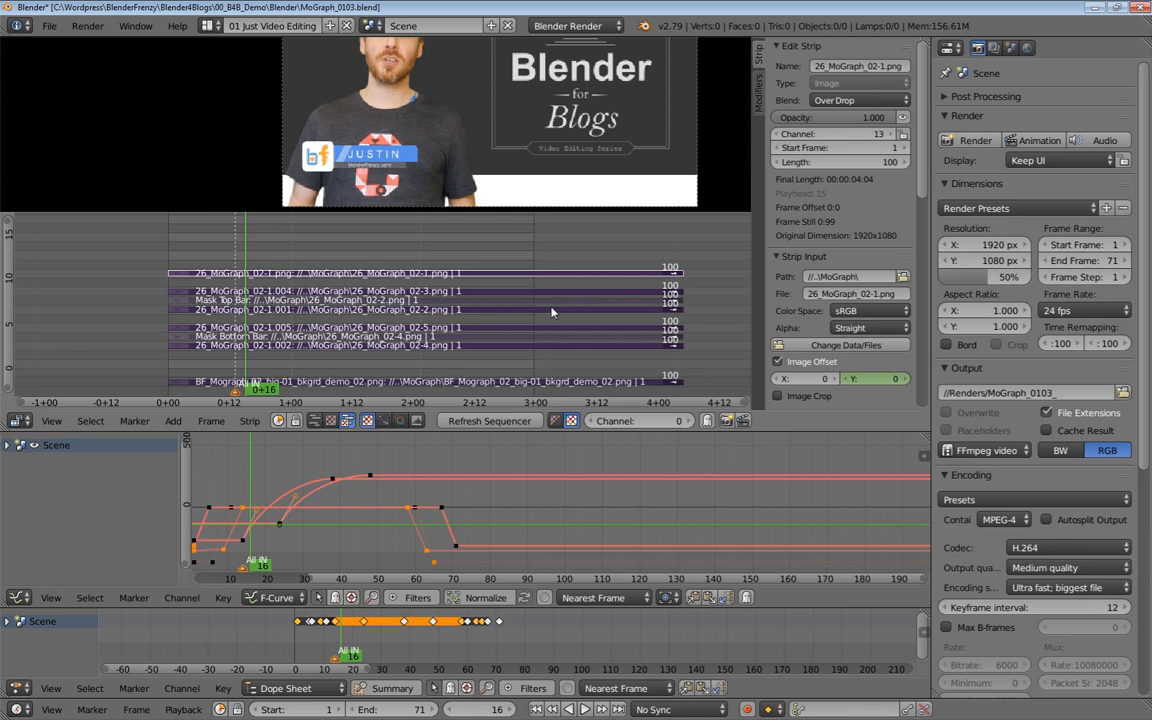
key("shift+Right")
key("shift+s")
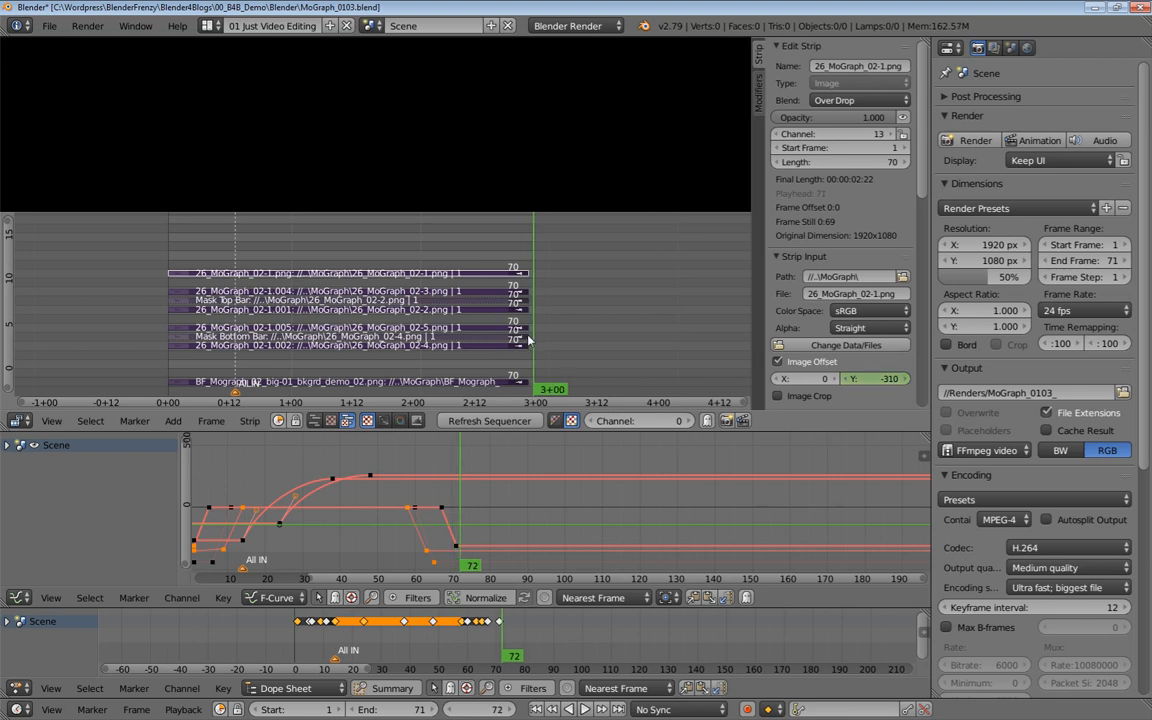
key("Right")
key("shift+s")
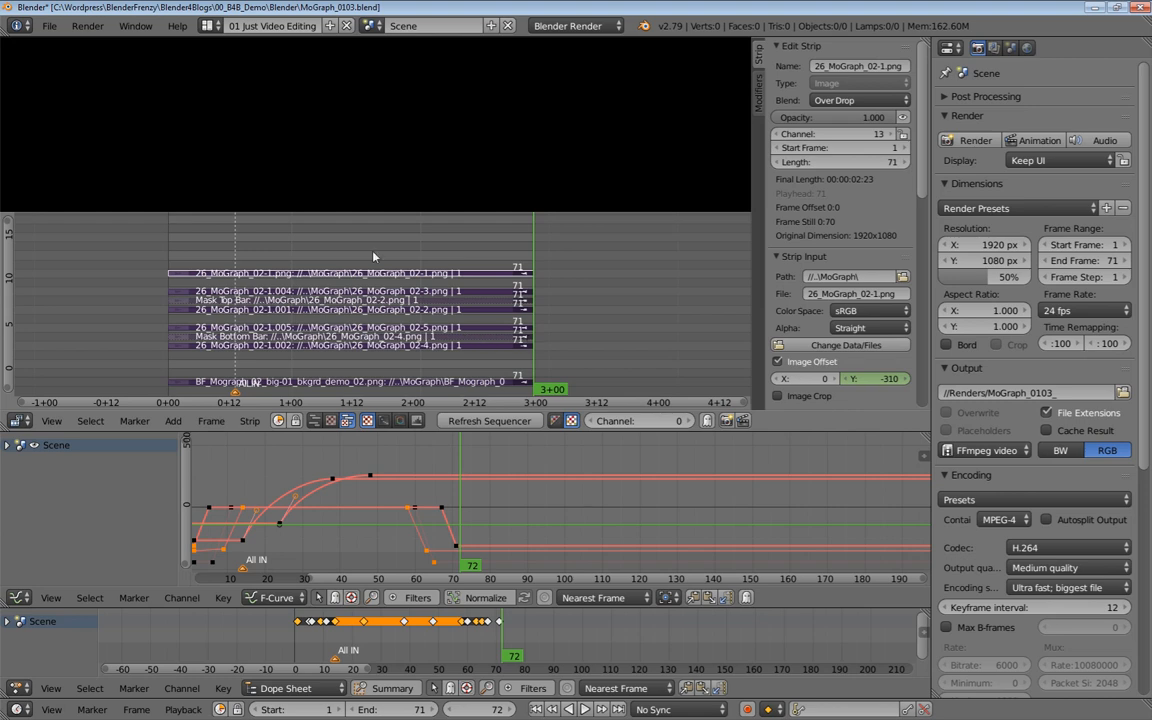
Return to frame 1 and mute the background strip in channel 1
left_click_drag(232, 210, 219, 234)
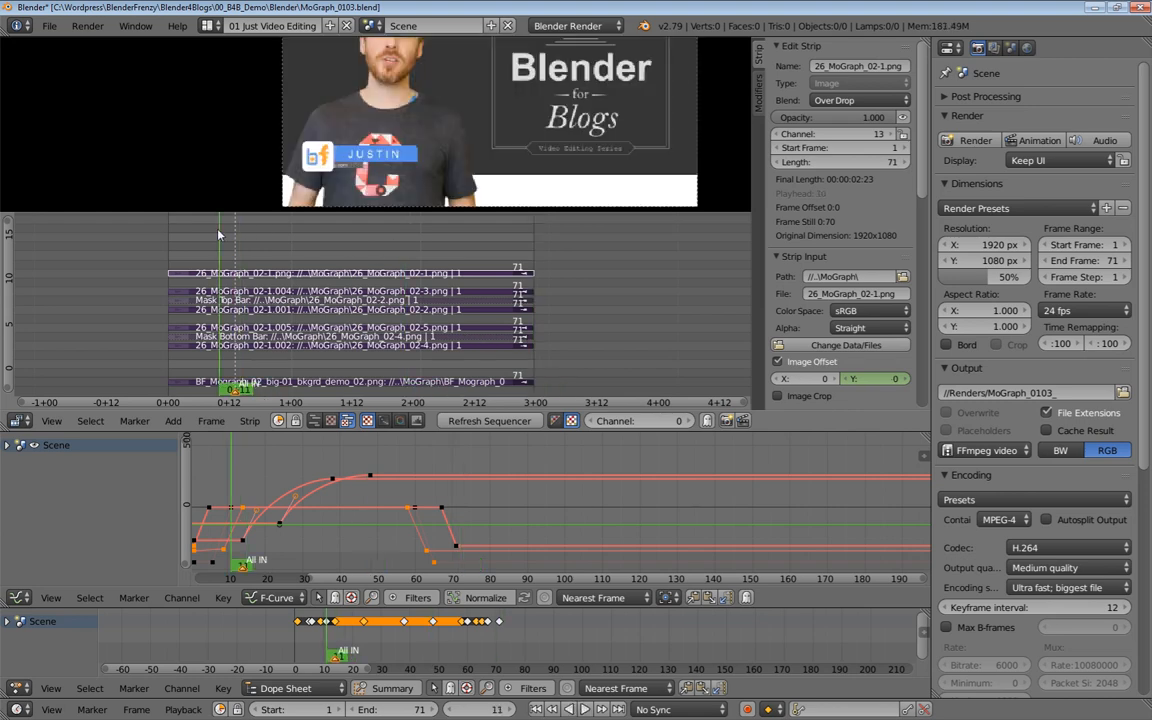
key("shift+Left")
right_click(283, 384)
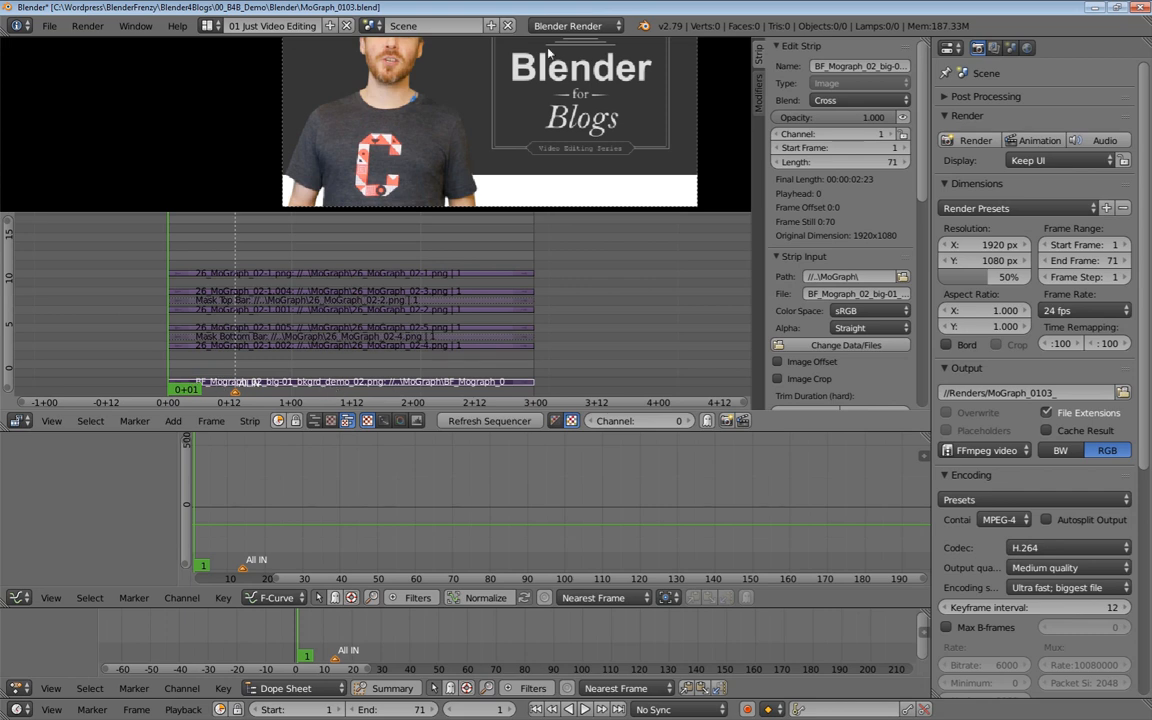
key("h")
Play and scrub the lower-third without its background, ending back on frame 1
key("alt+a")
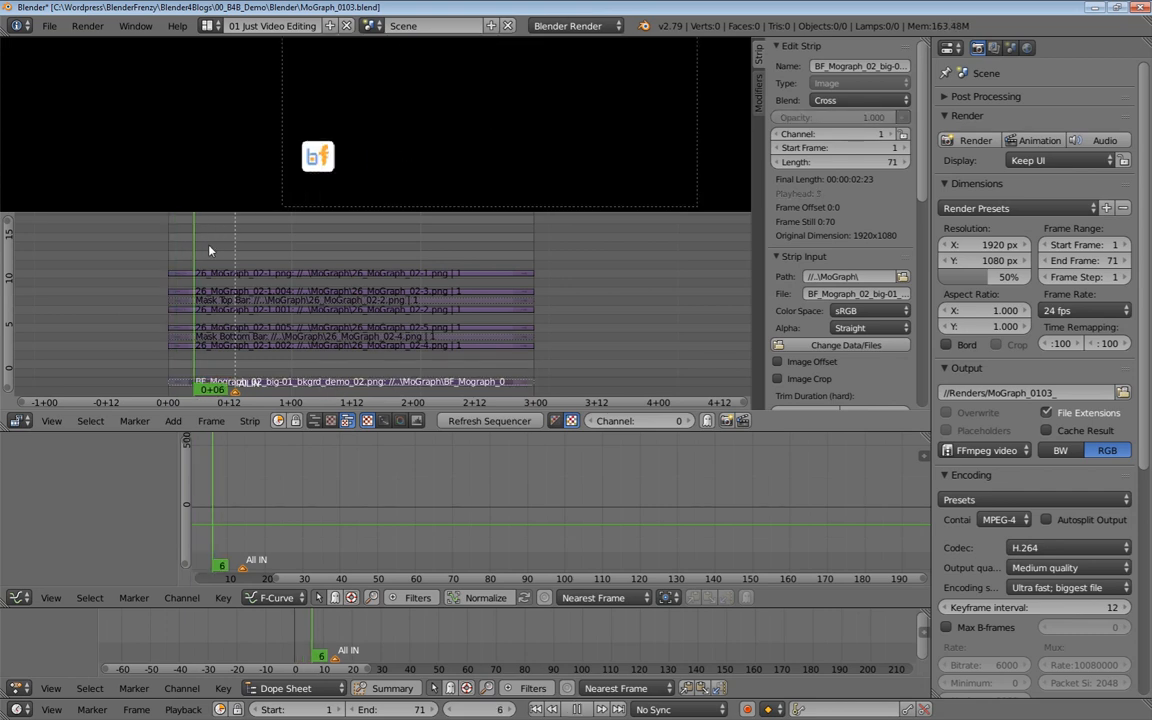
left_click_drag(236, 262, 177, 254)
key("alt+a")
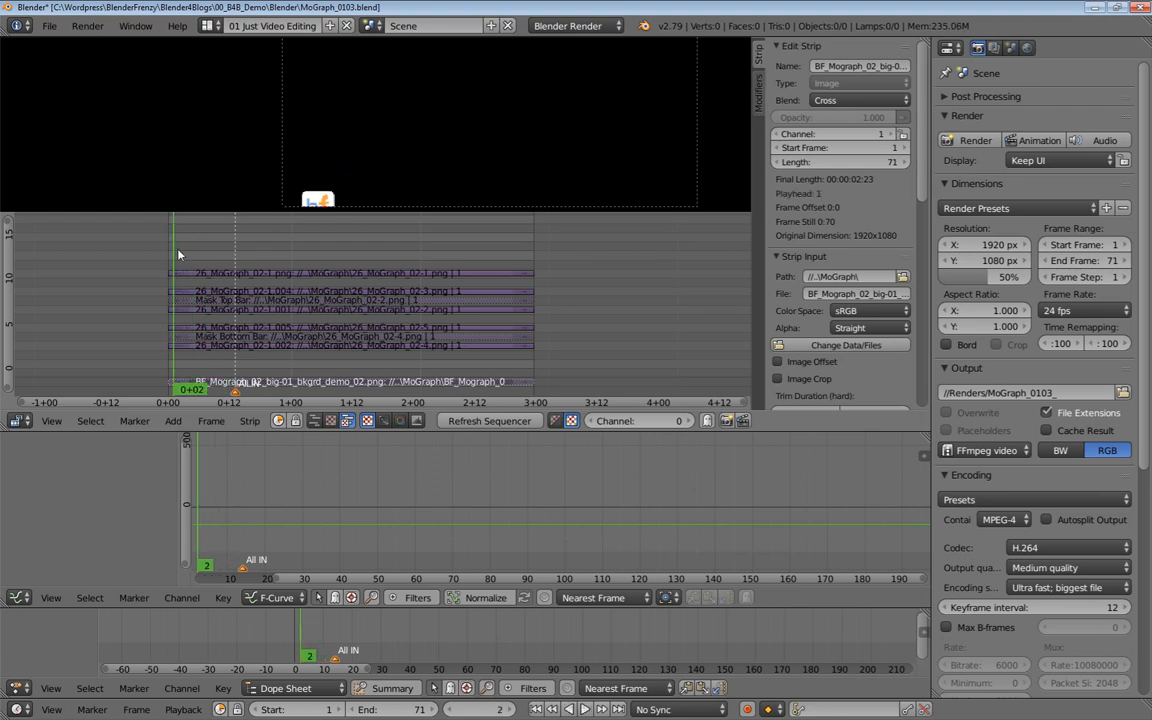
key("Left")
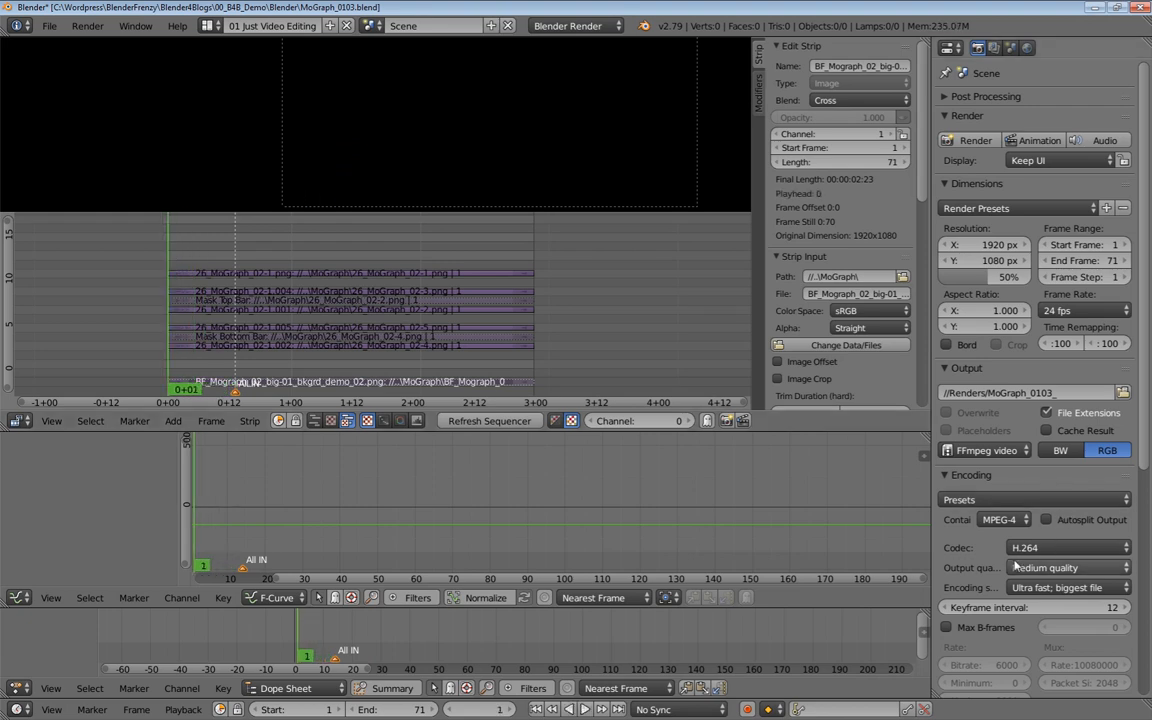
Set the render resolution to 100% and the output format to PNG with RGBA color
left_click(981, 278)
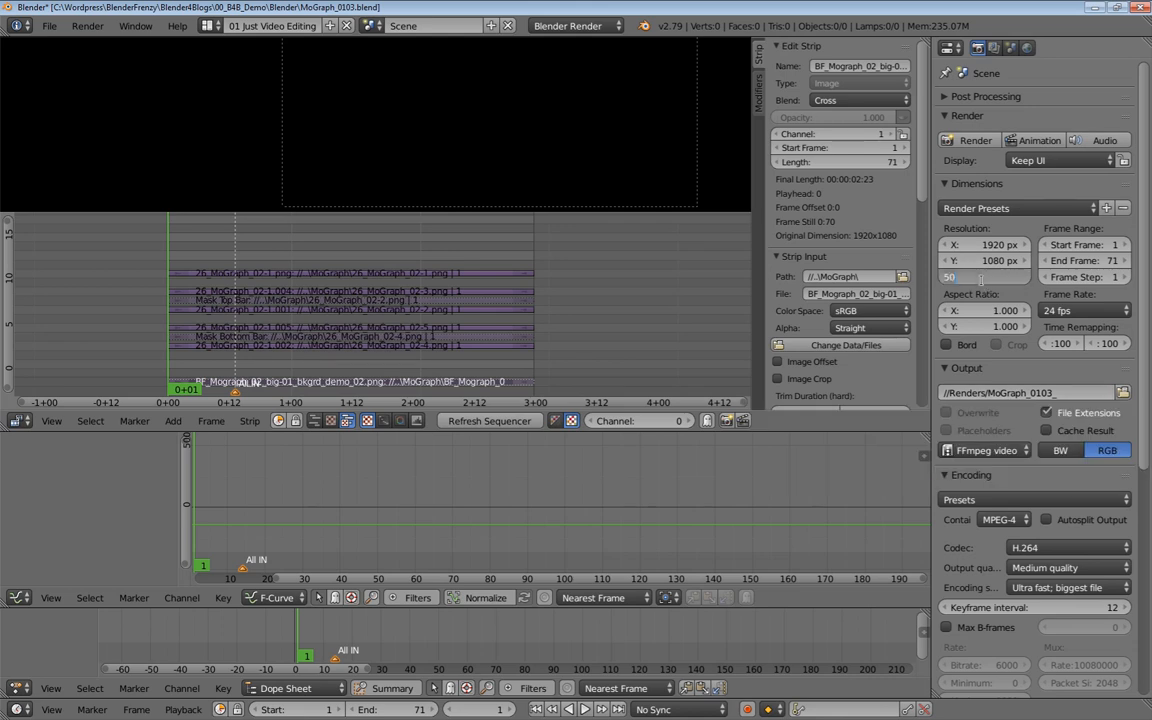
type("100")
key("Return")
scroll(1002, 407, "down", 1)
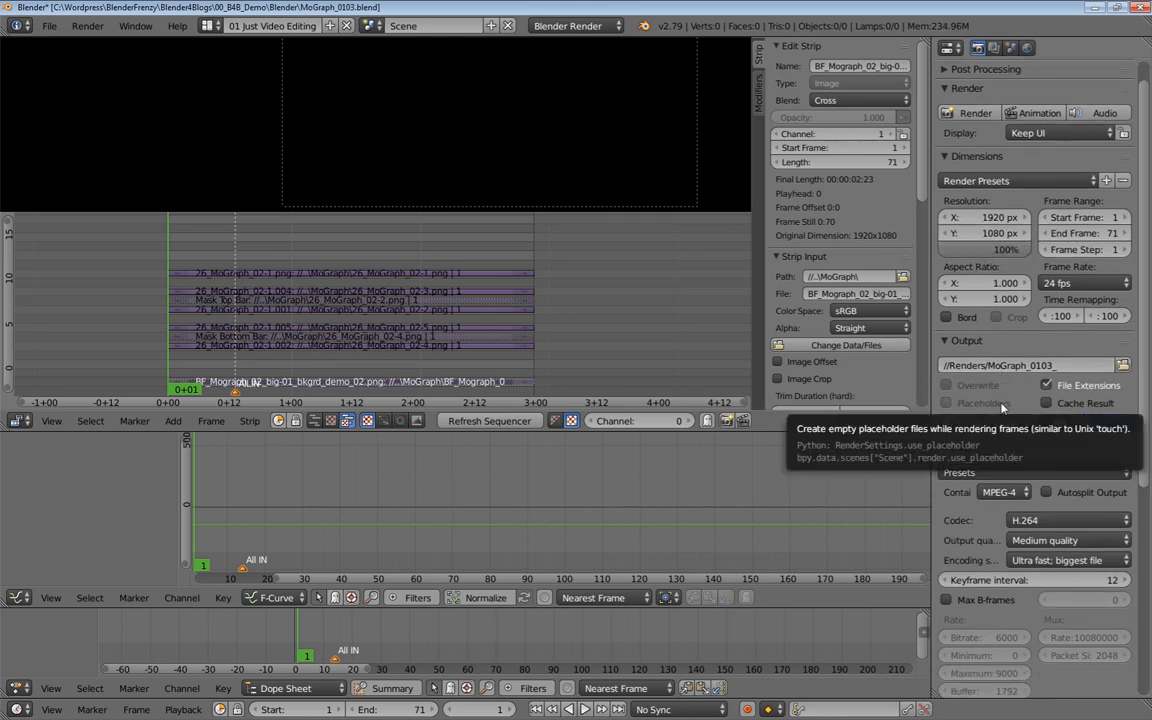
left_click(982, 423)
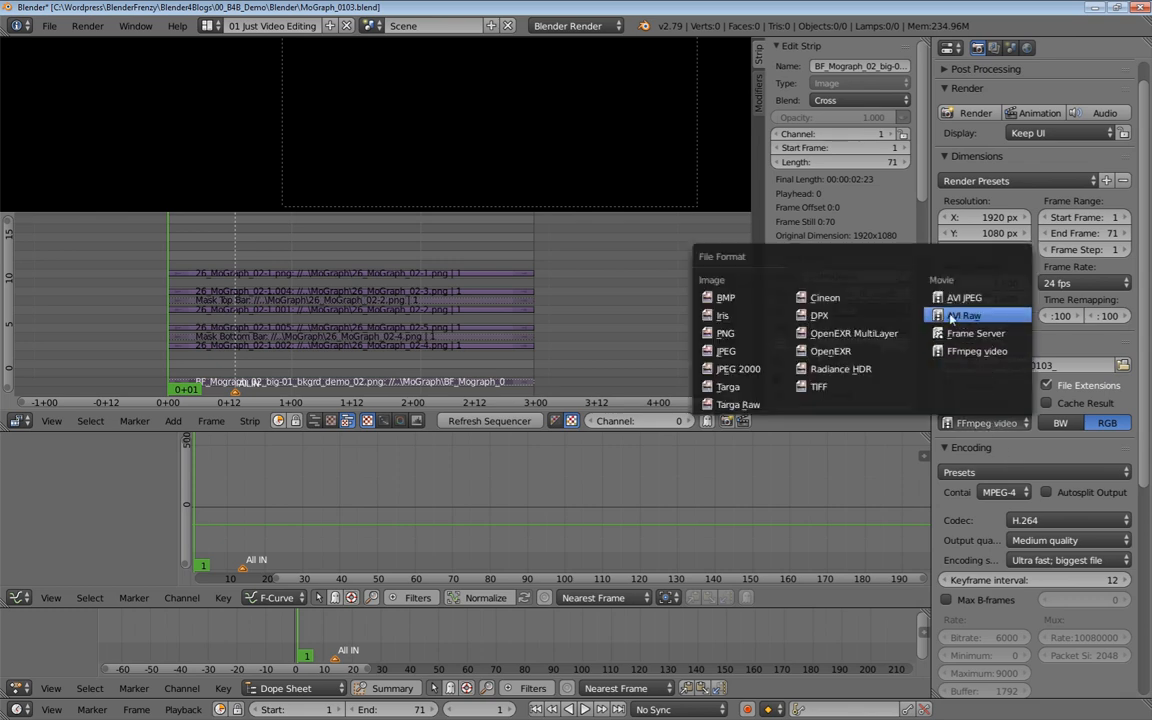
left_click(720, 333)
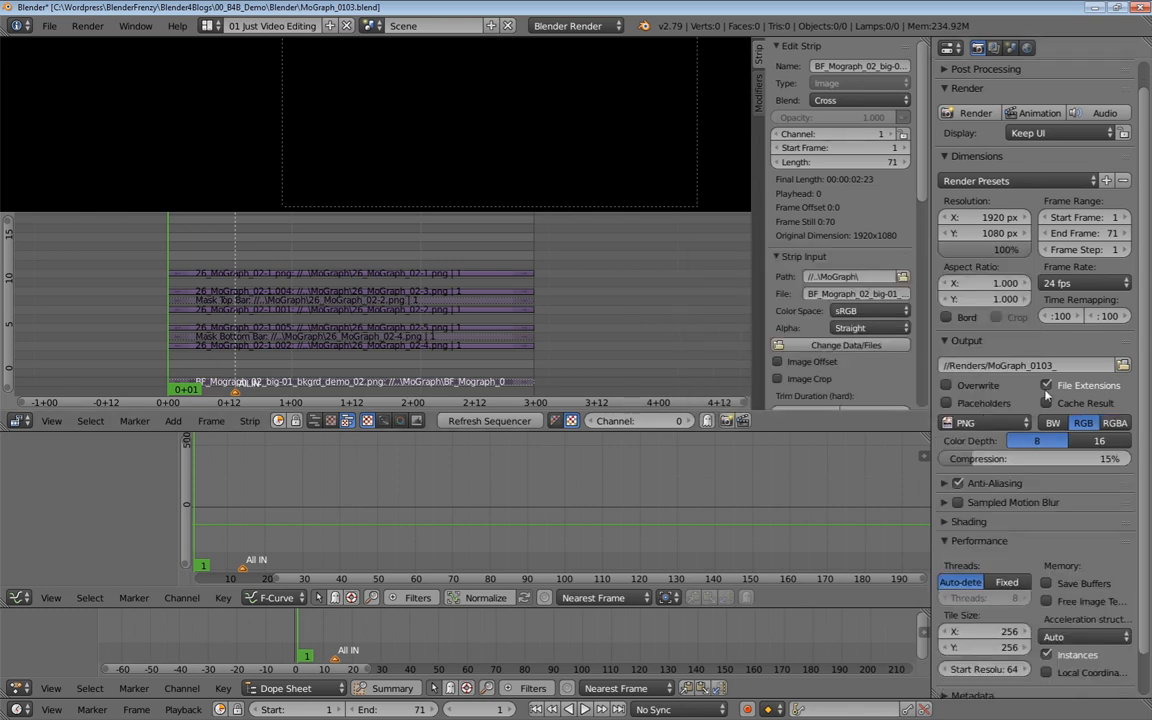
left_click(1124, 423)
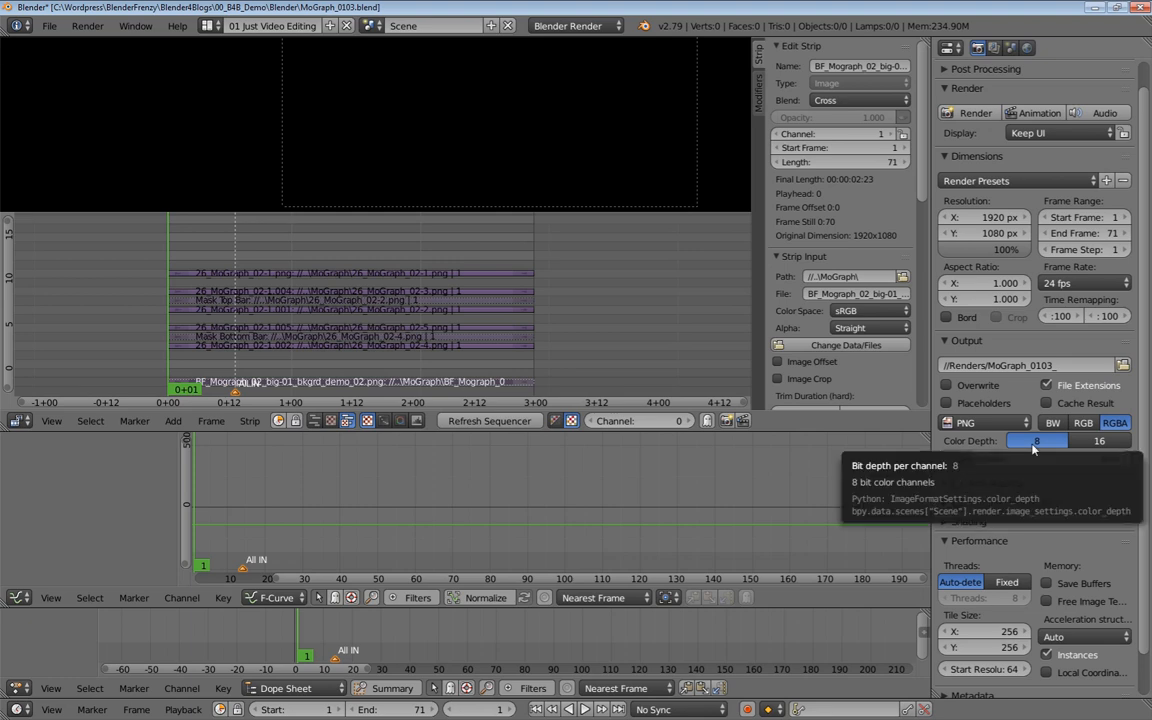
Browse for the render output path and create a new folder named MoGraph_0103 inside Renders
scroll(1060, 445, "up", 1)
left_click(1057, 393)
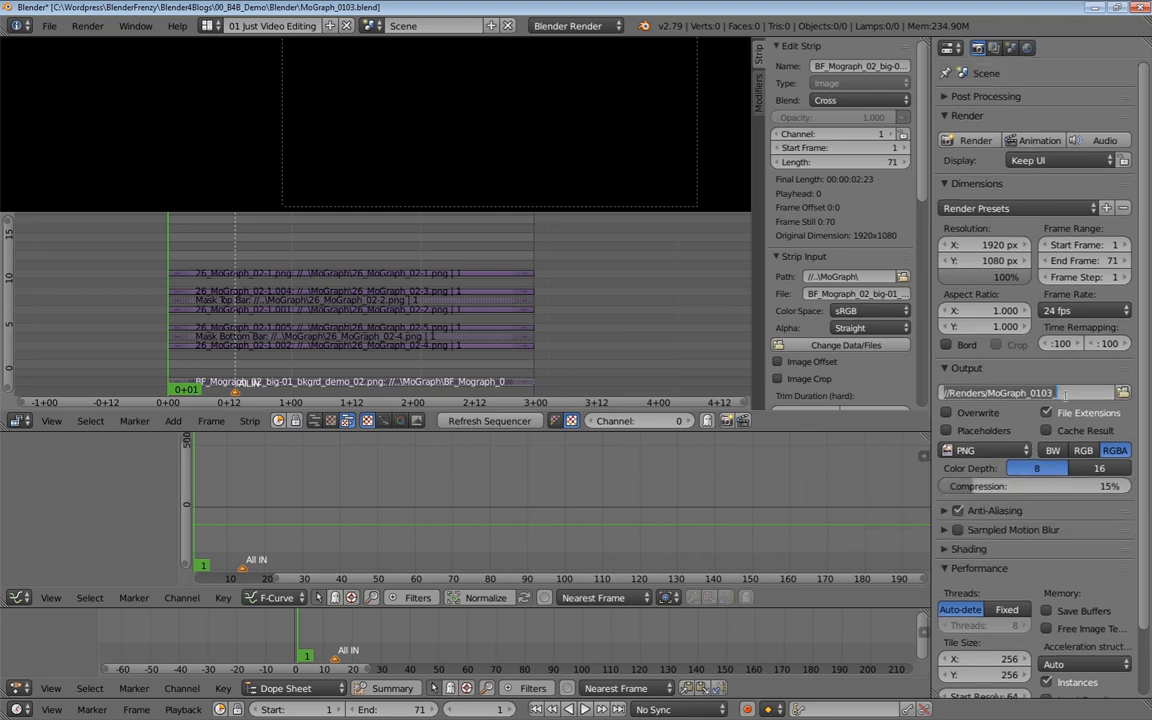
key("ctrl+a")
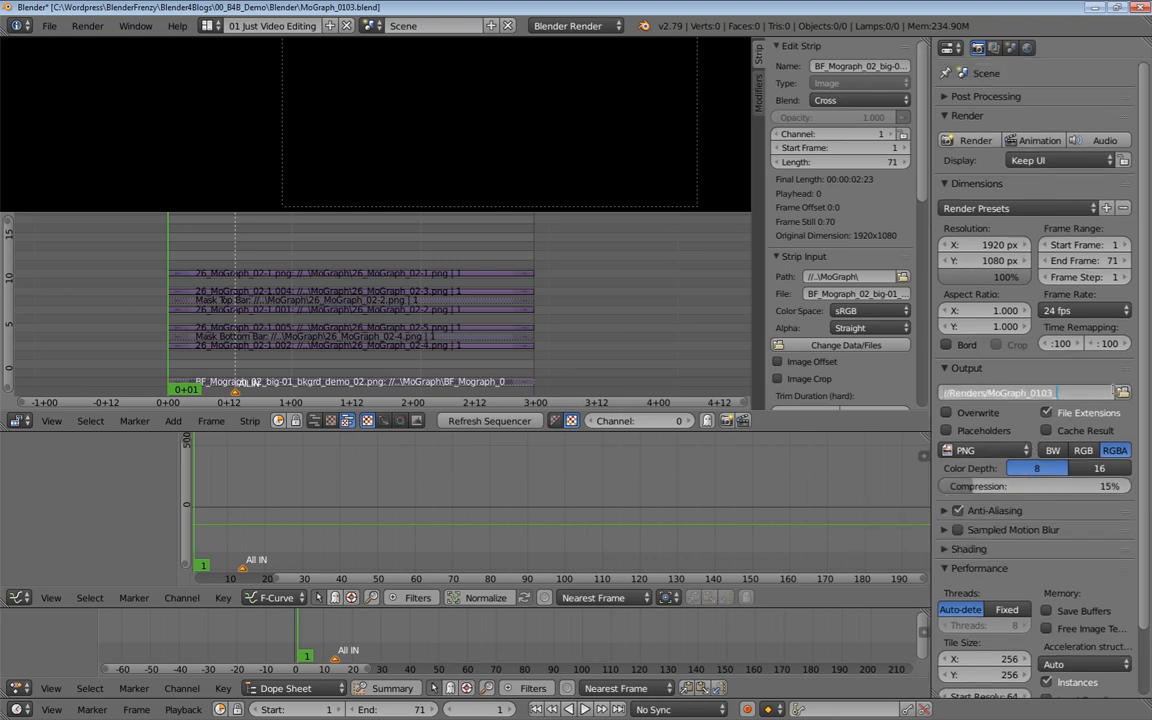
left_click(1123, 391)
left_click(1123, 391)
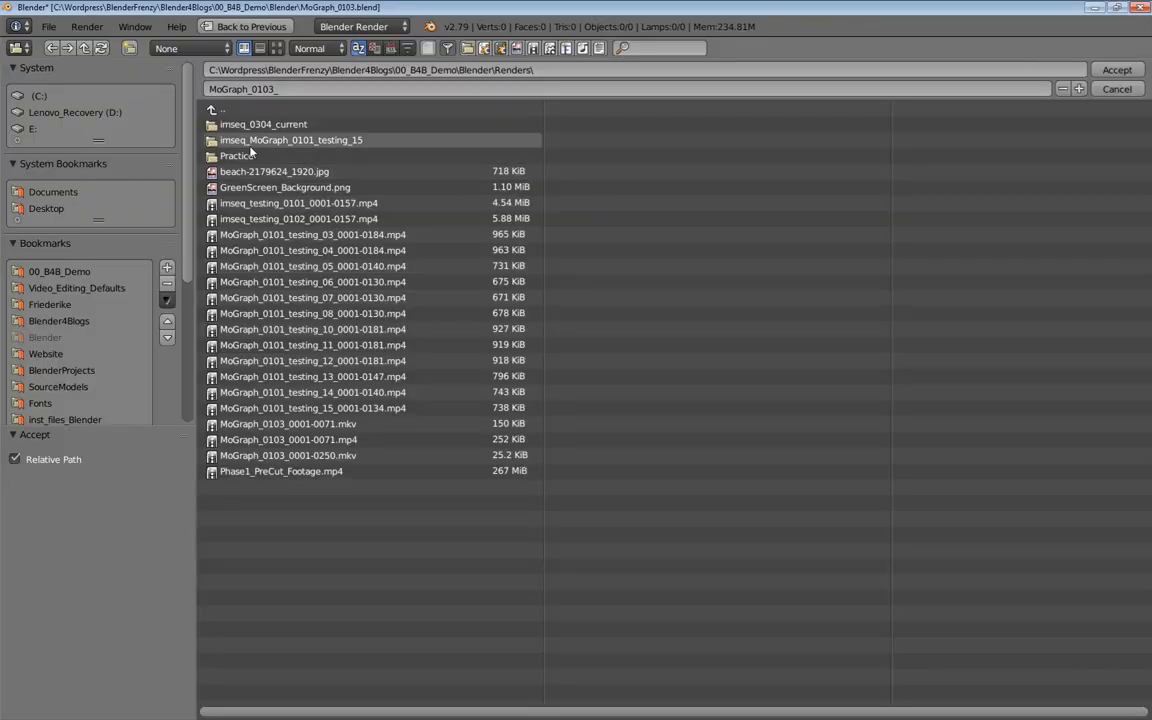
left_click(283, 90)
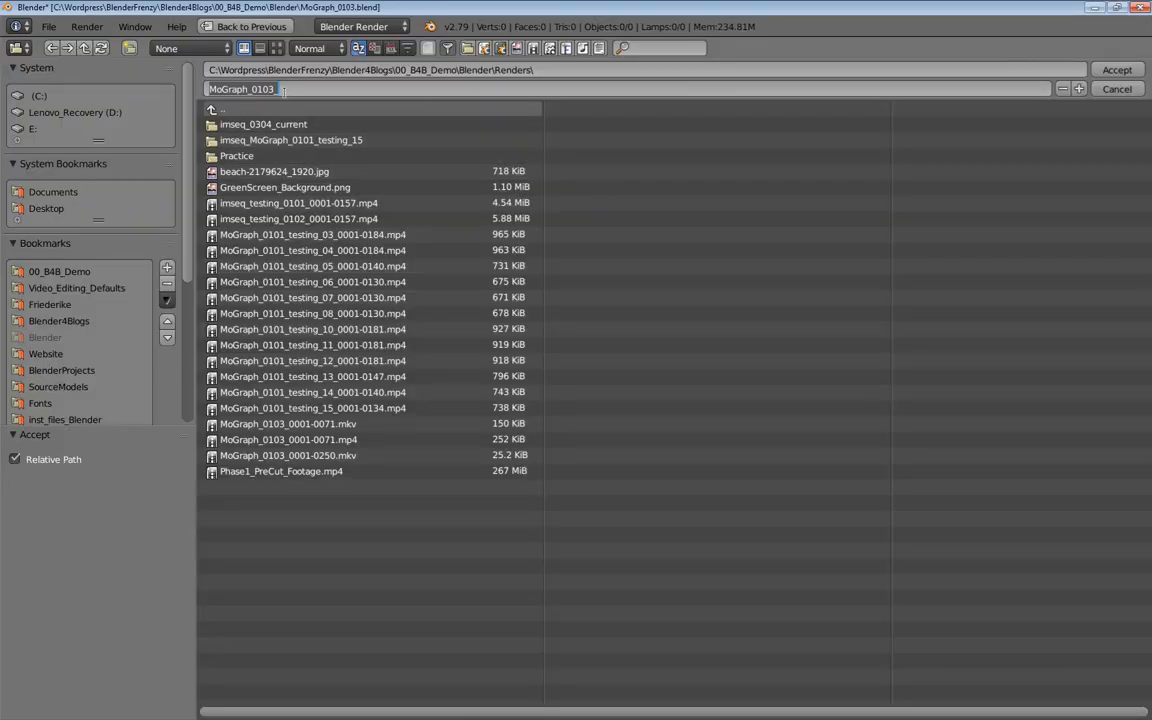
left_click(124, 47)
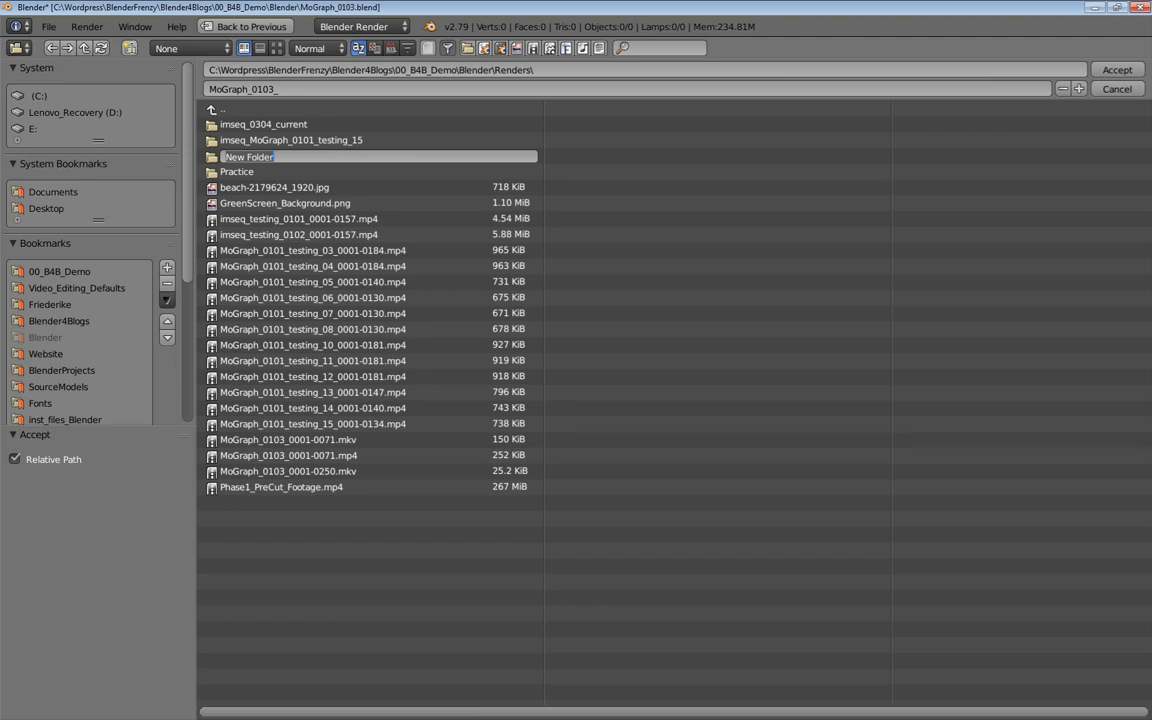
type("MoGraph")
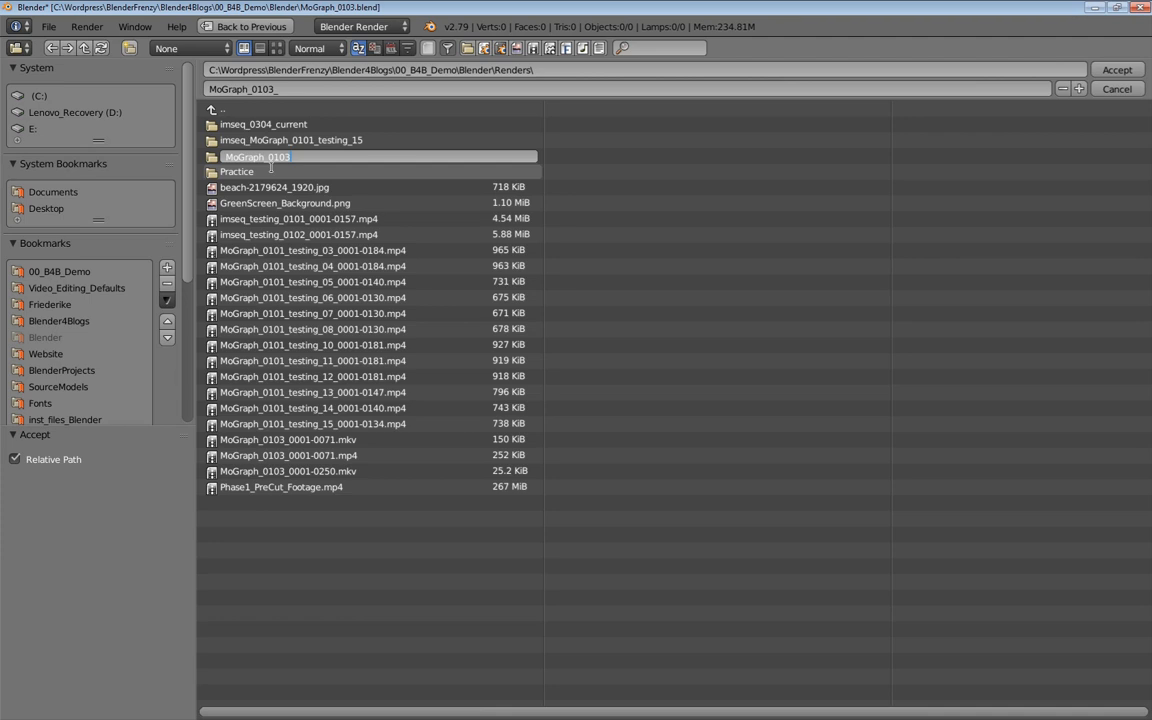
type("_0103")
key("Return")
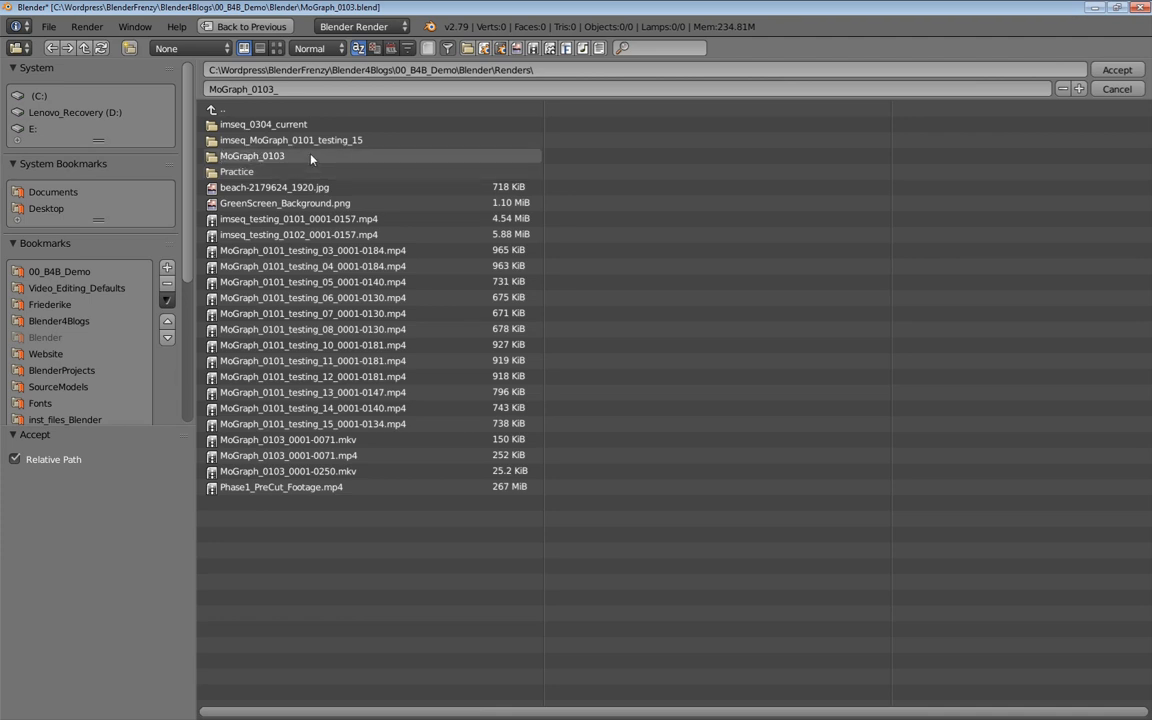
Set the new MoGraph_0103 folder as the render output location with the MoGraph_0103_ file prefix, and save the project
left_click(311, 157)
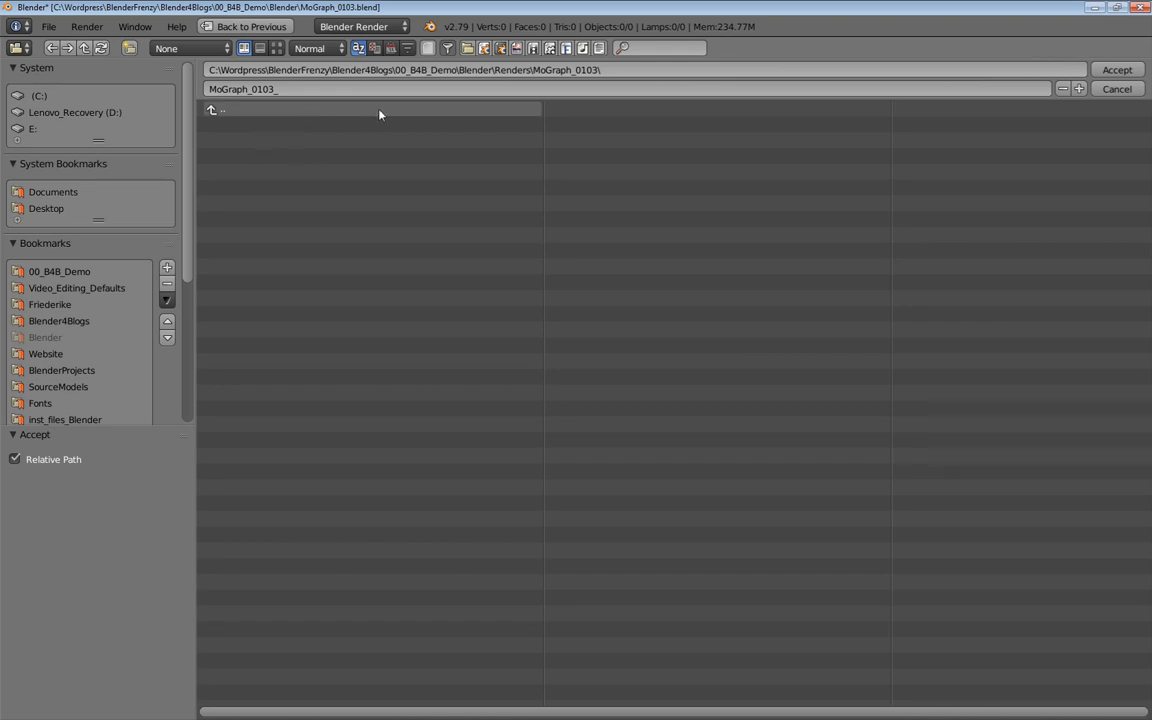
left_click(1103, 71)
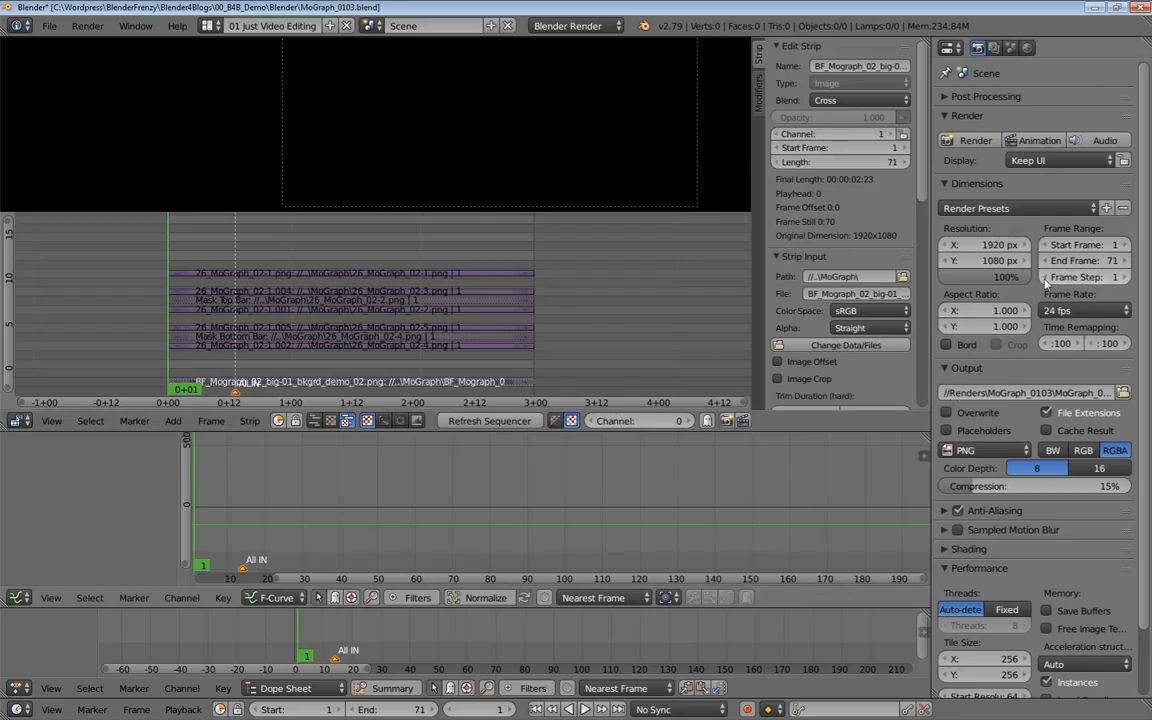
key("ctrl+s")
left_click(1013, 233)
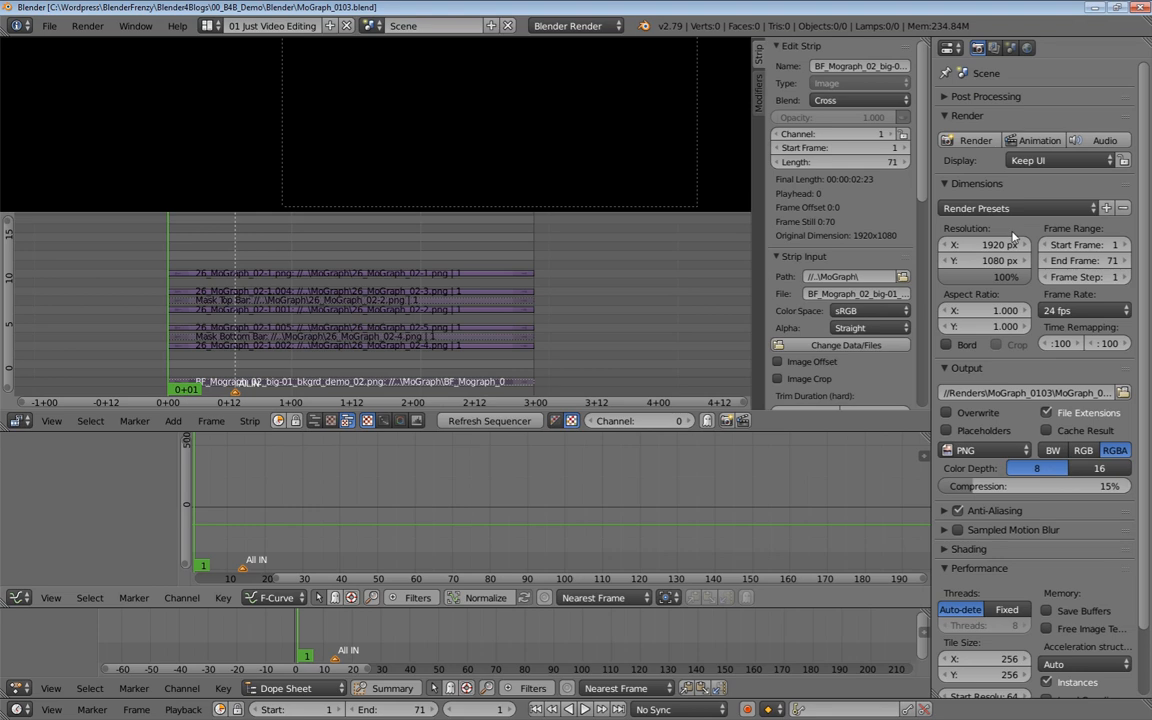
left_click(1066, 391)
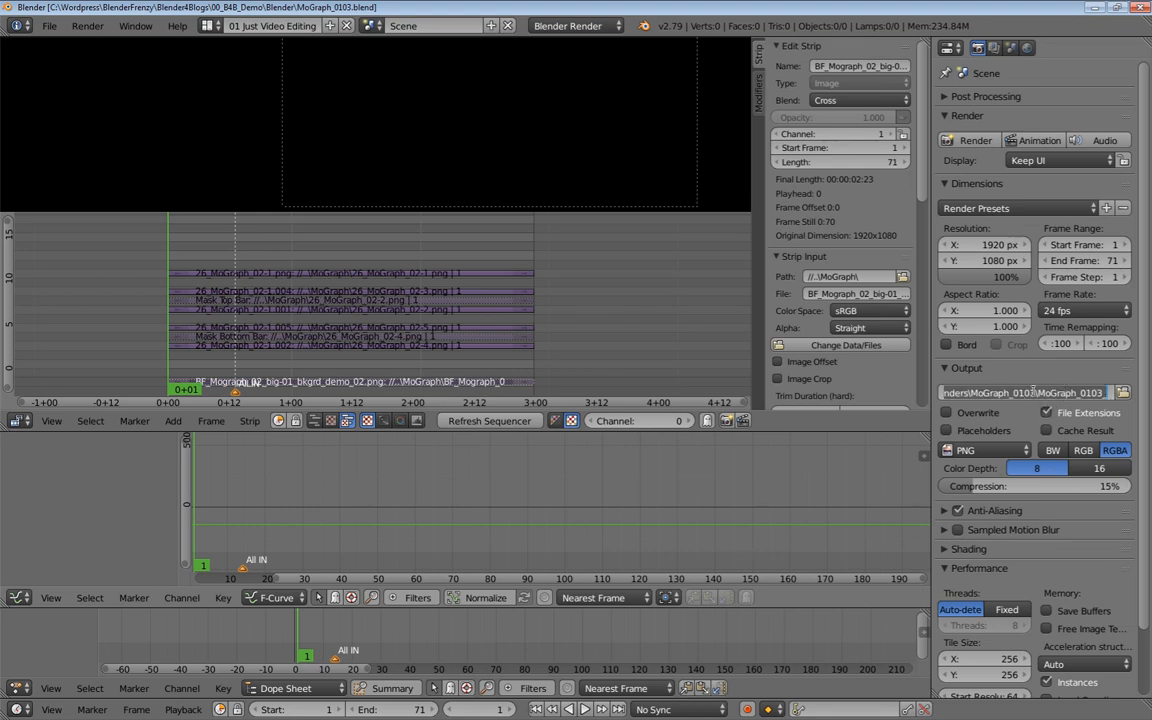
key("Return")
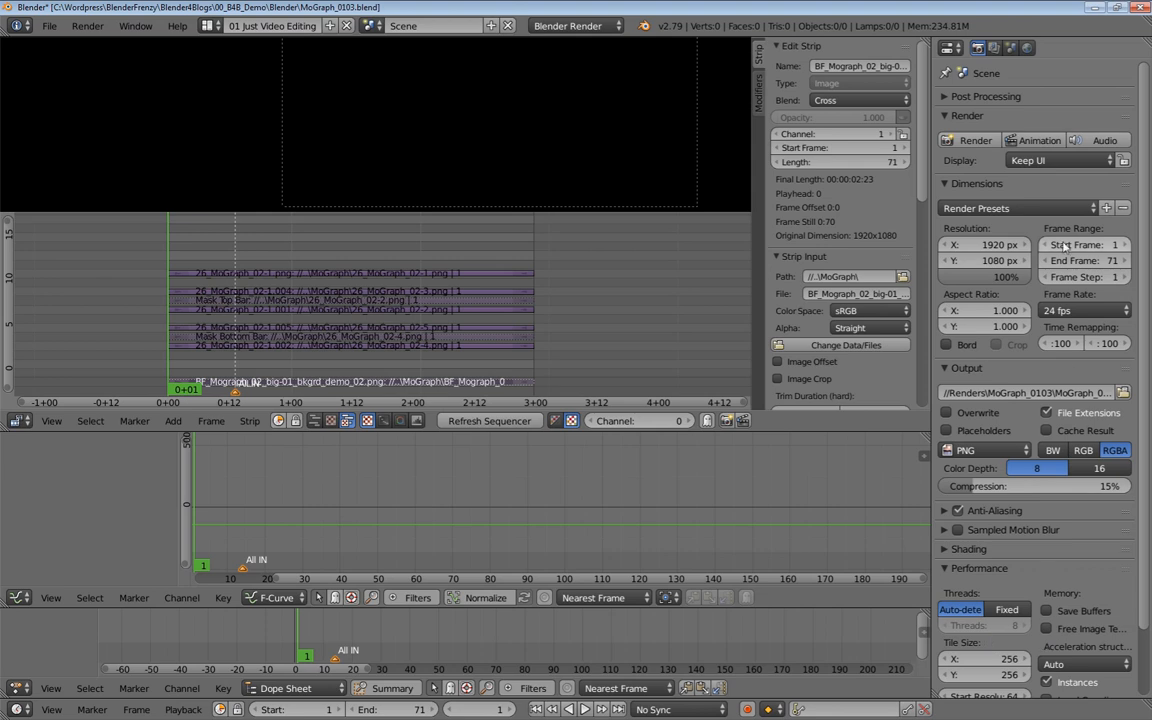
Render the animation as an image sequence and switch to the 03 Just Rendering screen layout
left_click(1040, 141)
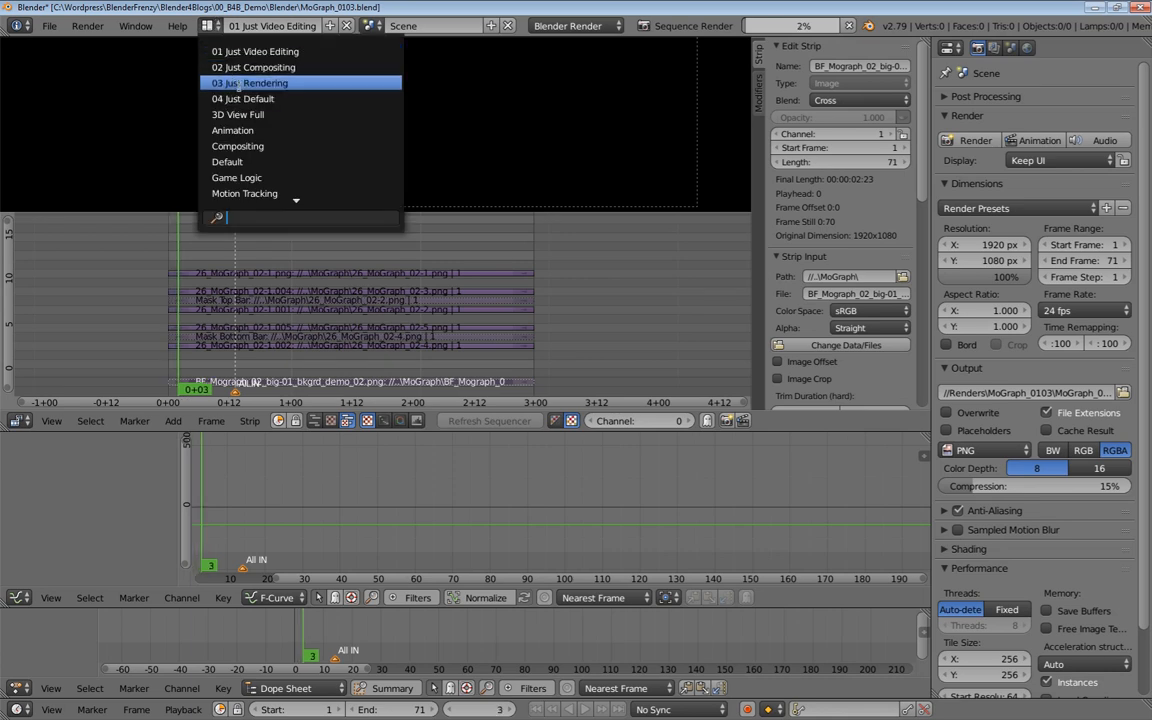
left_click(215, 83)
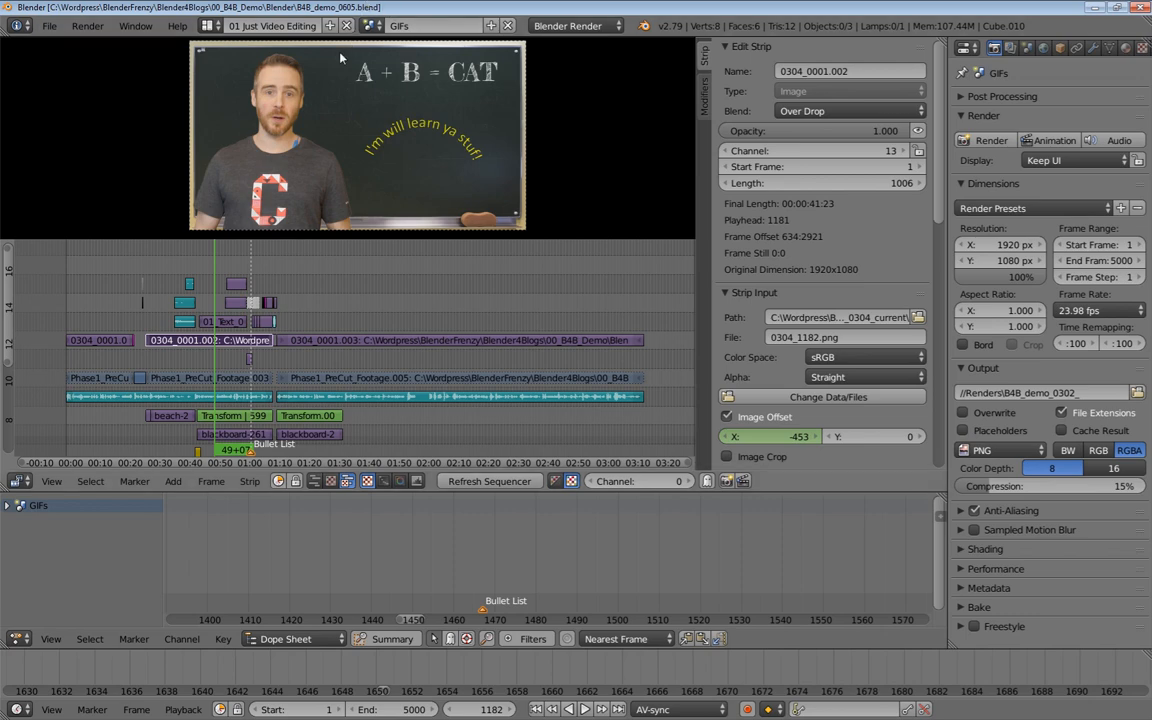
Save the B4B demo project as a new incremented version, B4B_demo_0606.blend
key("ctrl+shift+s")
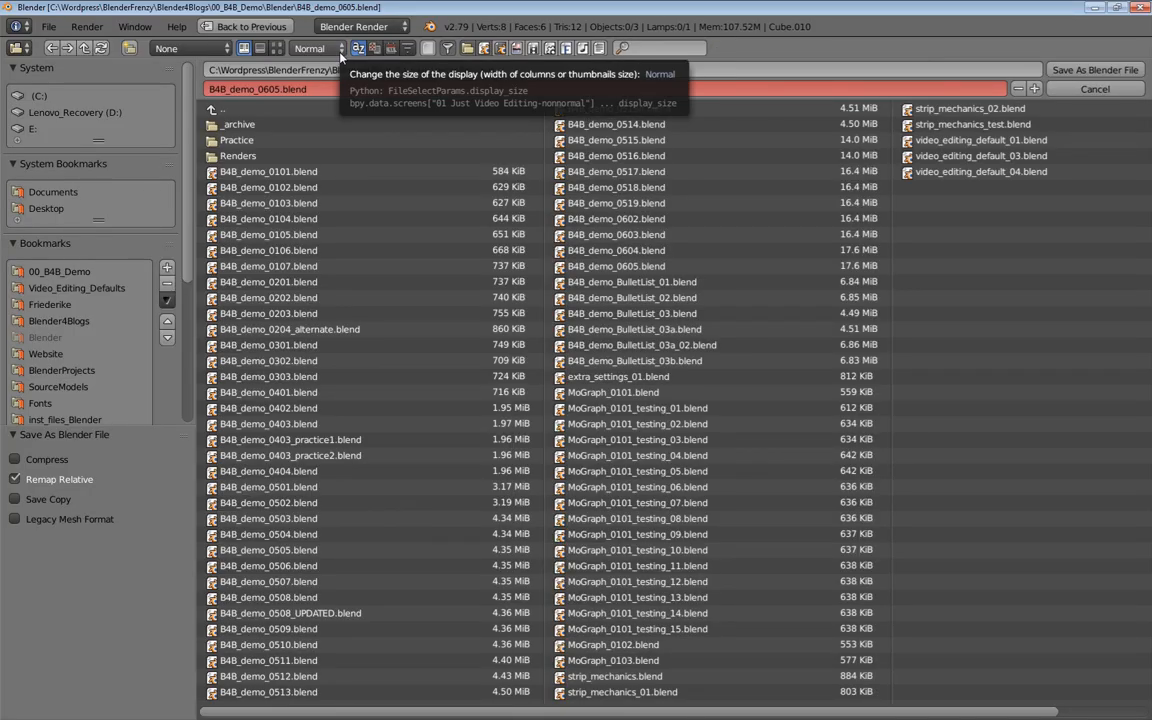
key("KP_Add")
key("Return")
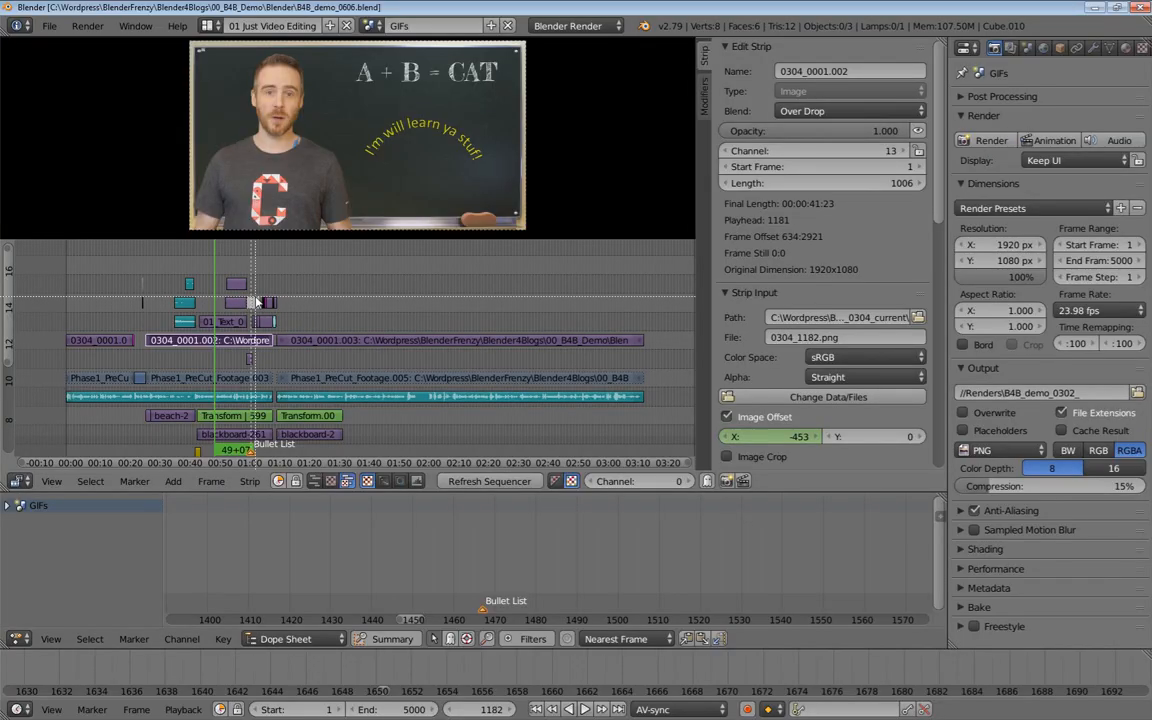
Play and scrub the footage past the bullet list section and stop the playhead at frame 1723
middle_click_drag(294, 374, 374, 371, "ctrl")
left_click_drag(270, 272, 341, 282)
key("alt+a")
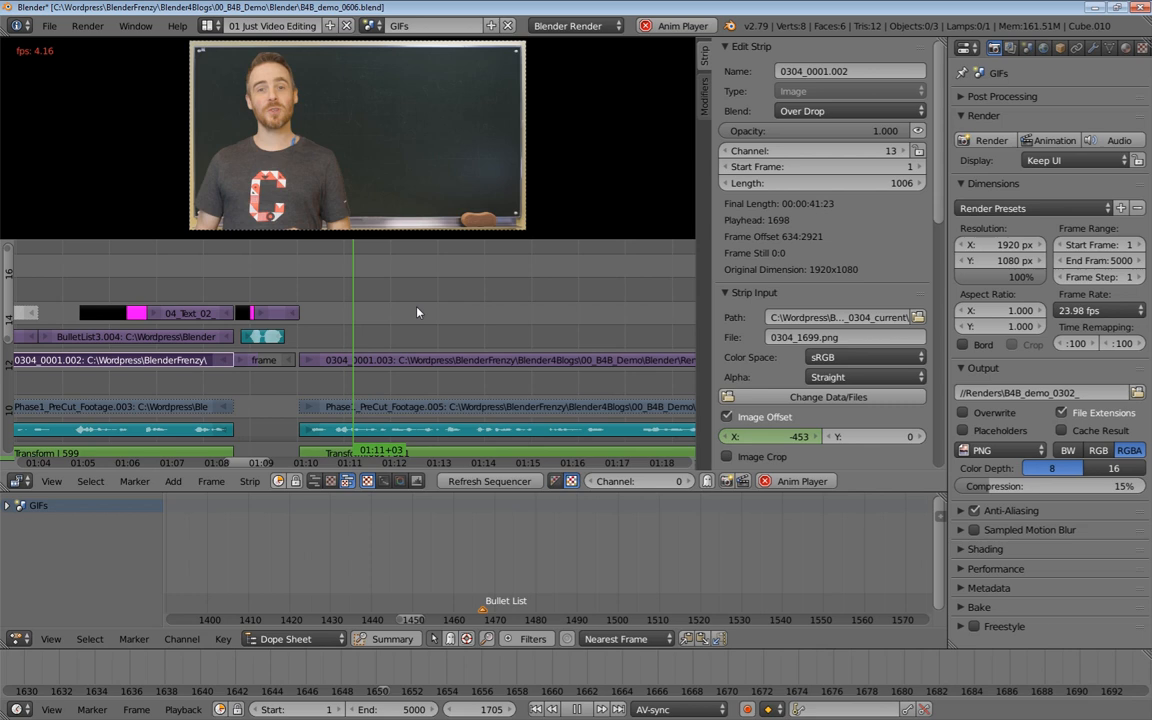
key("alt+a")
middle_click_drag(418, 312, 376, 316)
left_click_drag(376, 316, 310, 315)
key("alt+a")
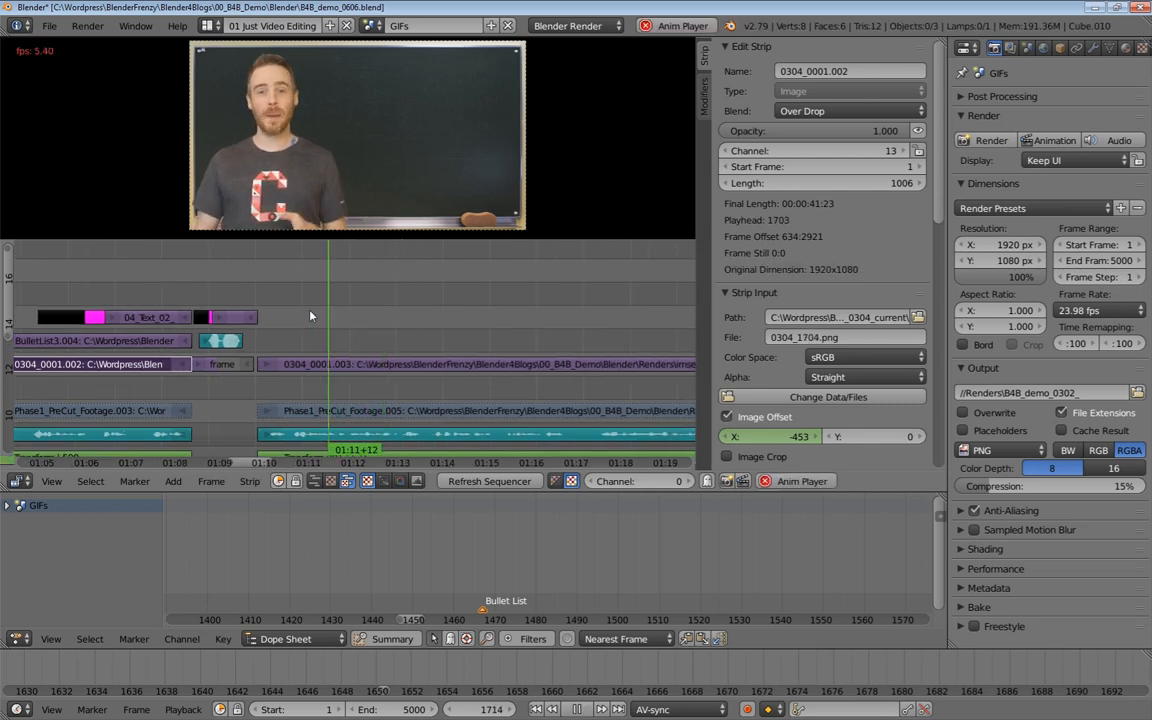
key("alt+a")
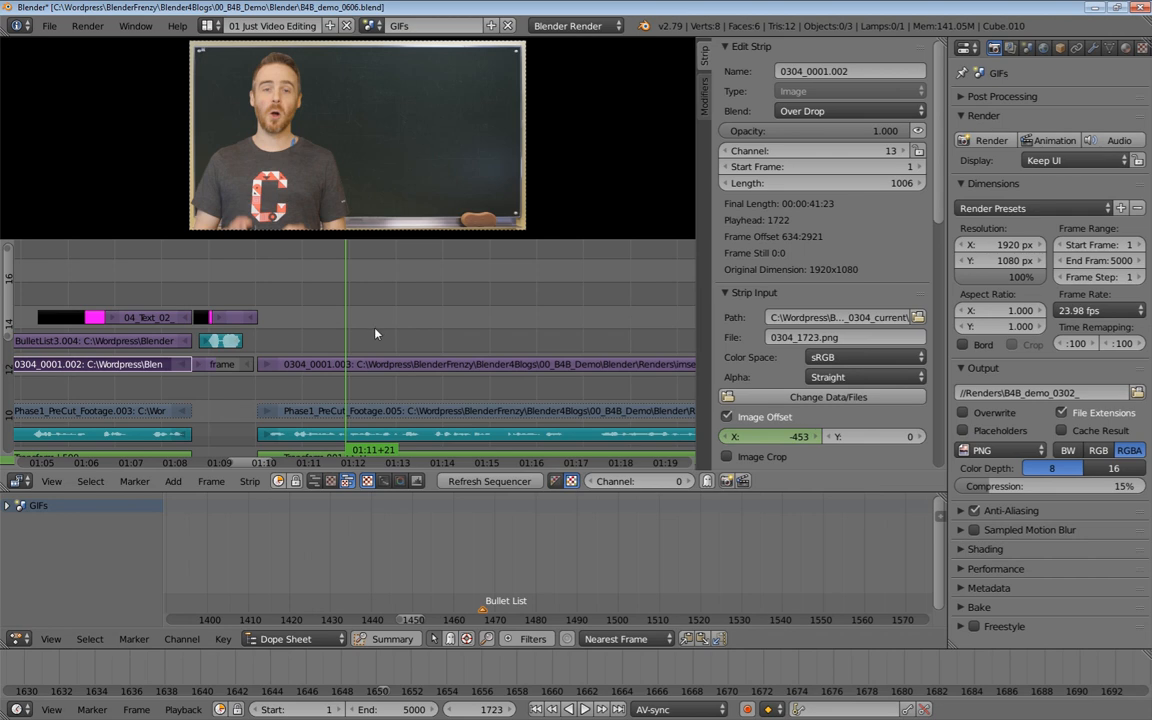
Add all images from the imseq_MoGraph_0101_testing_15 folder as an image strip at frame 1723, channel 15, with Over Drop blending
key("shift+a")
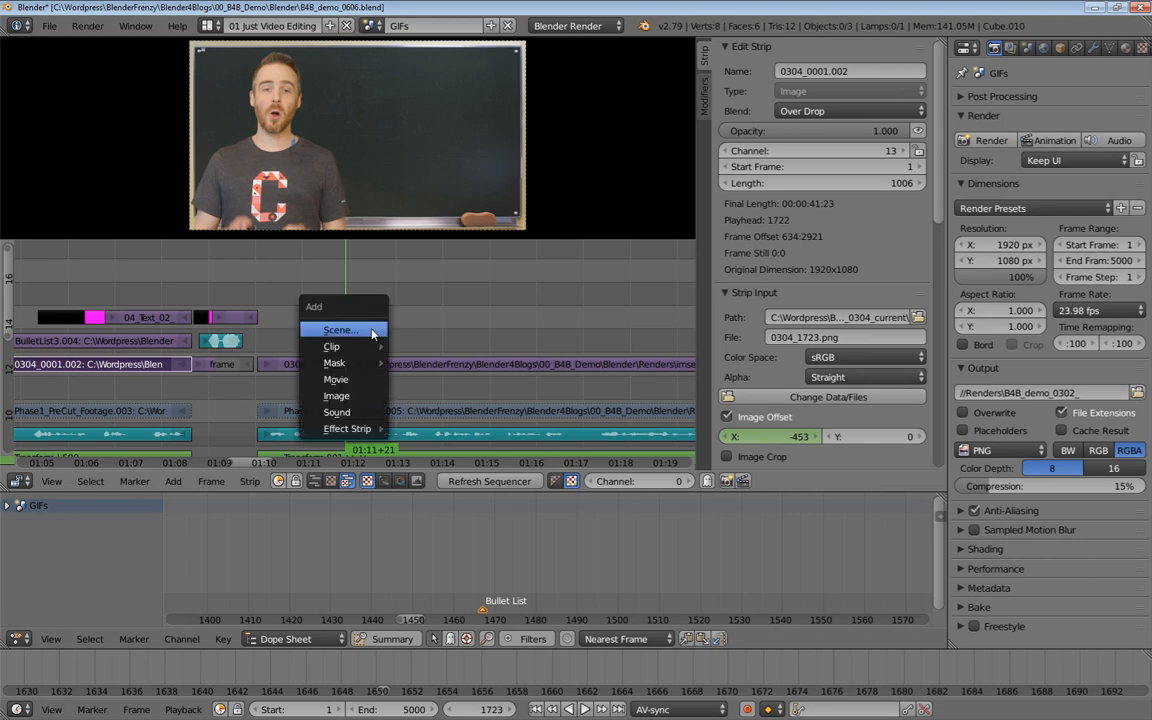
left_click(338, 398)
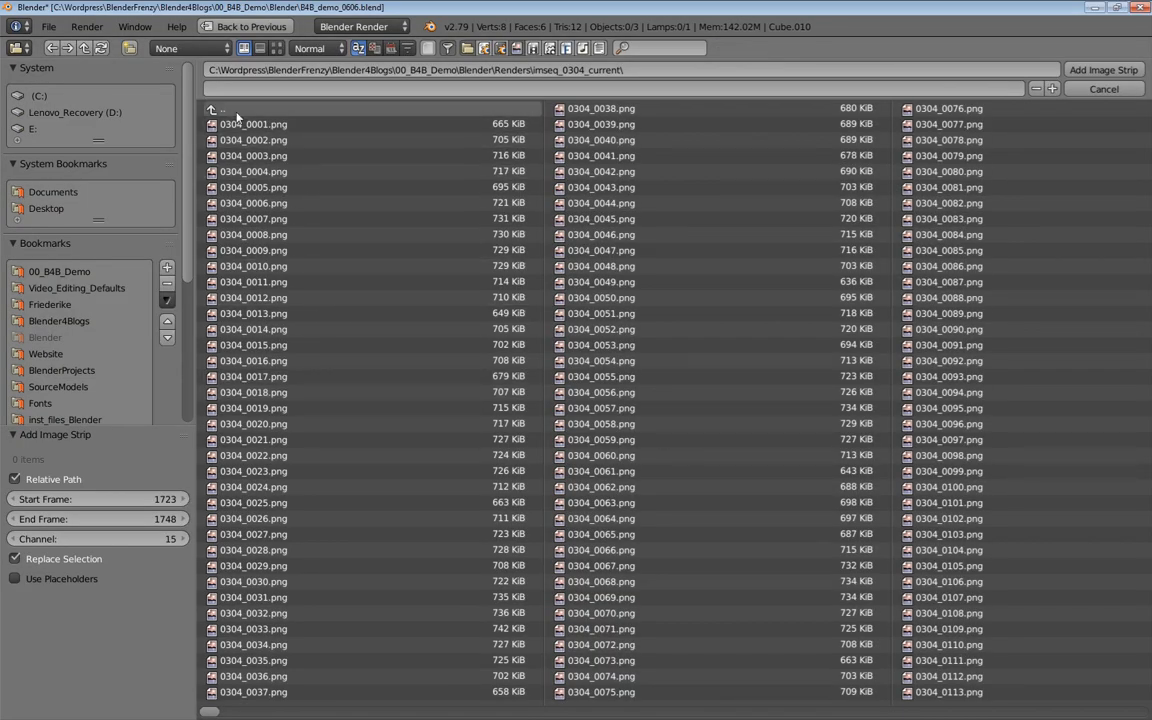
left_click(222, 108)
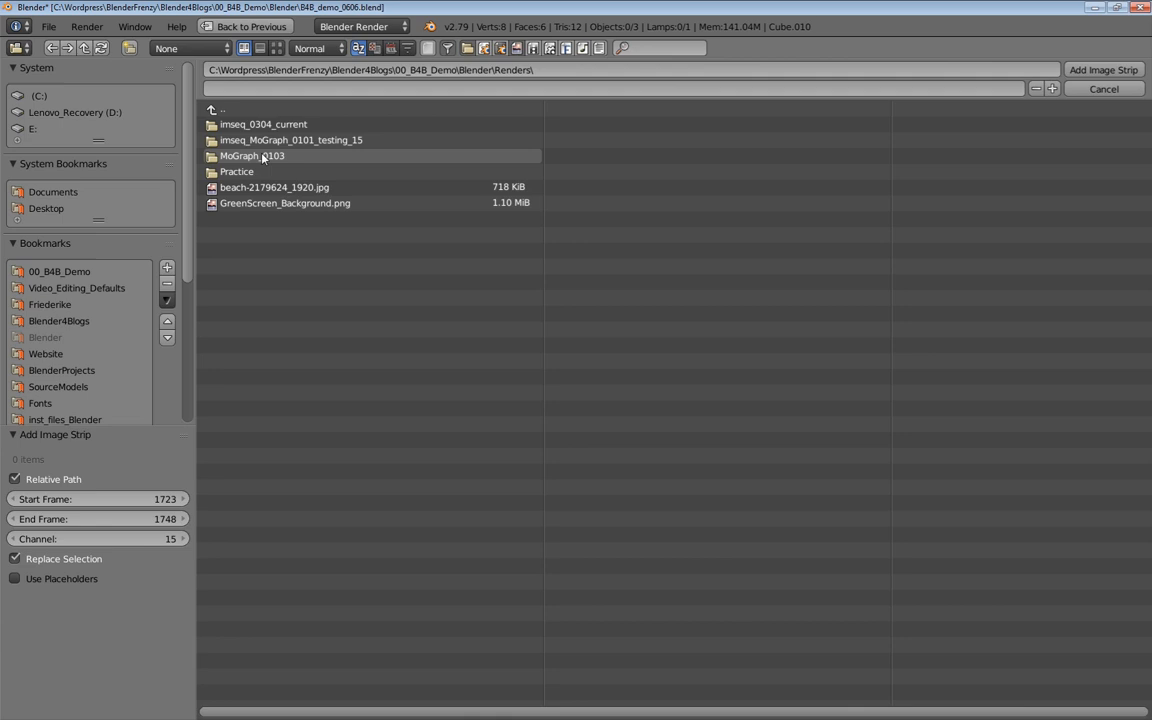
double_click(226, 140)
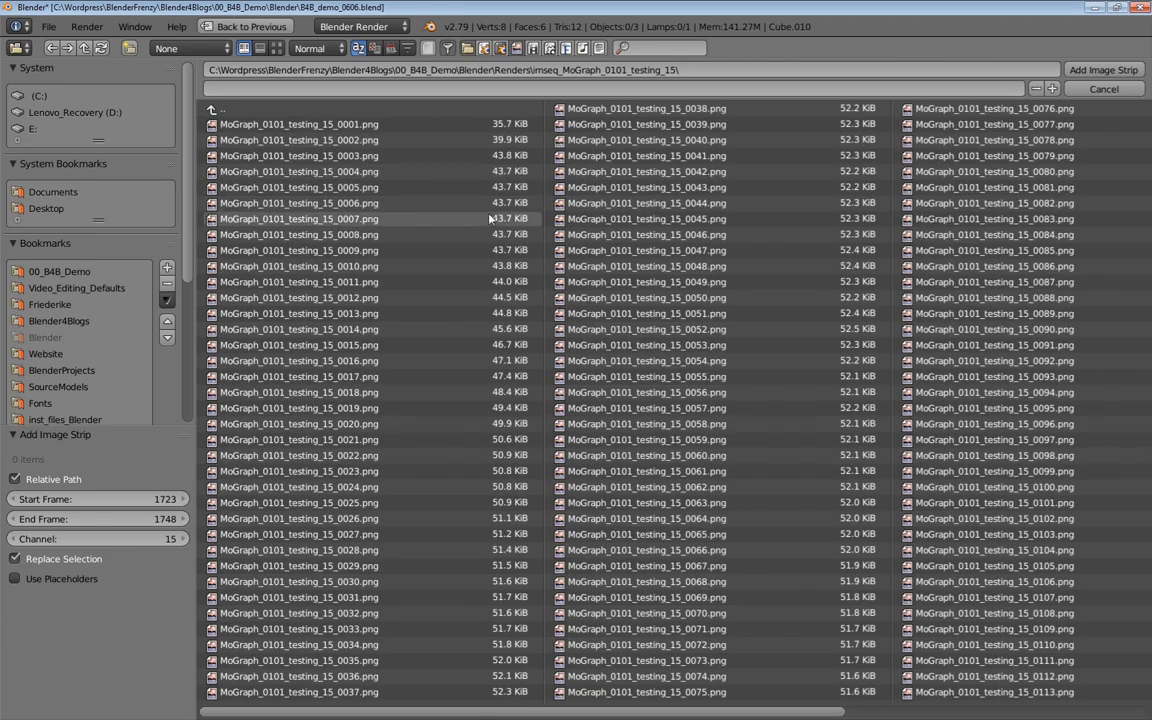
key("a")
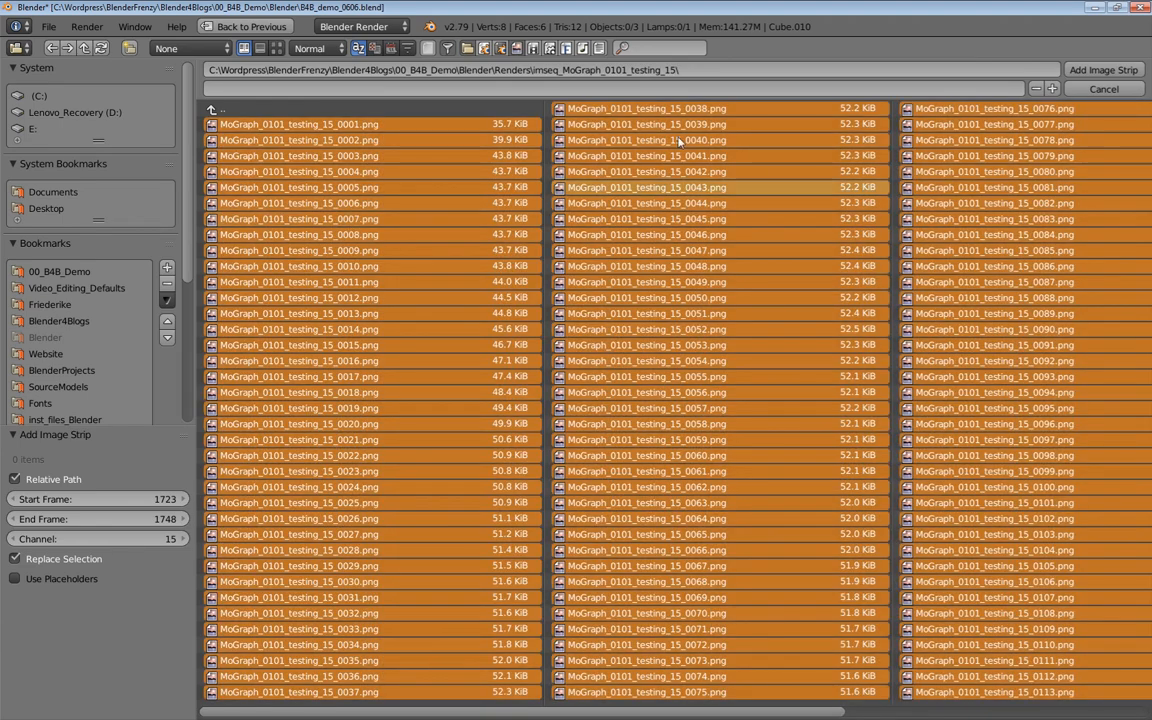
left_click(1103, 70)
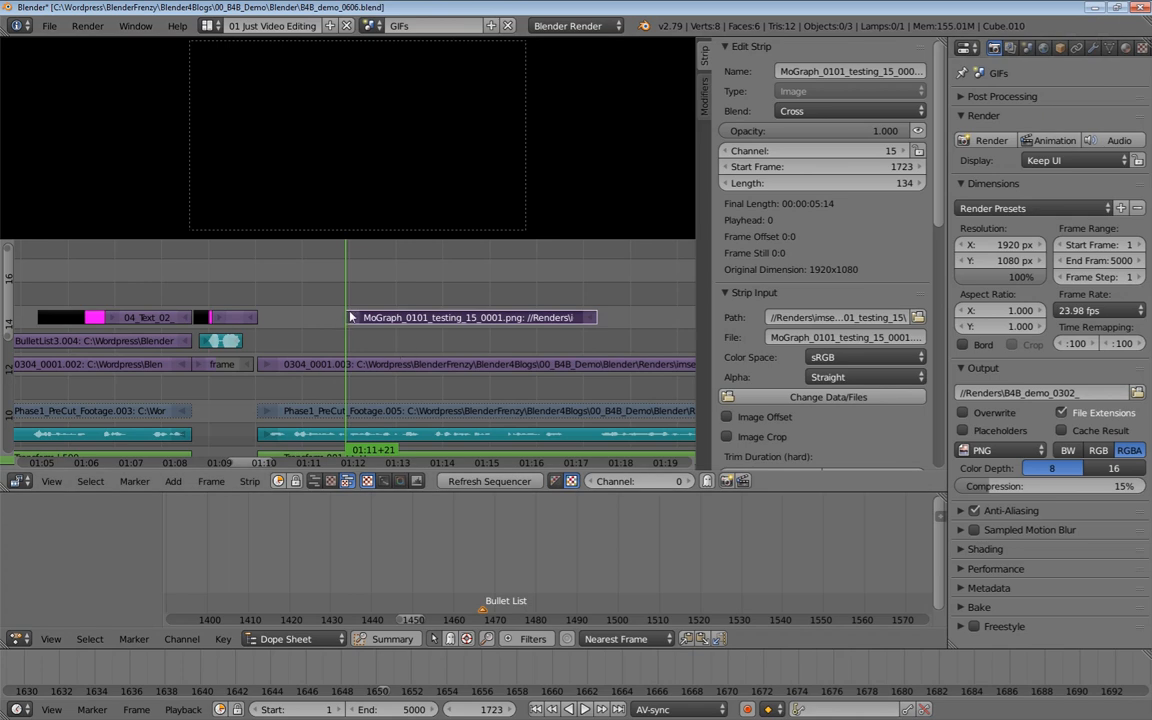
left_click(848, 112)
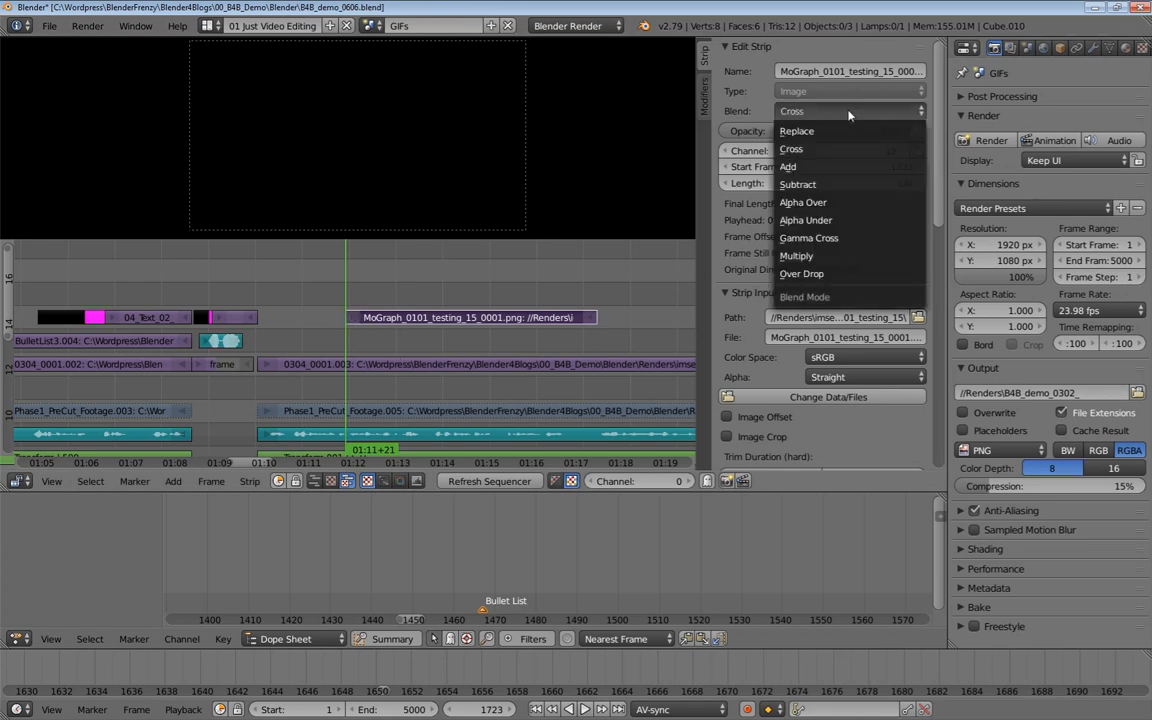
left_click(801, 273)
Play and scrub the lower-third strip over the footage, returning near its start
key("alt+a")
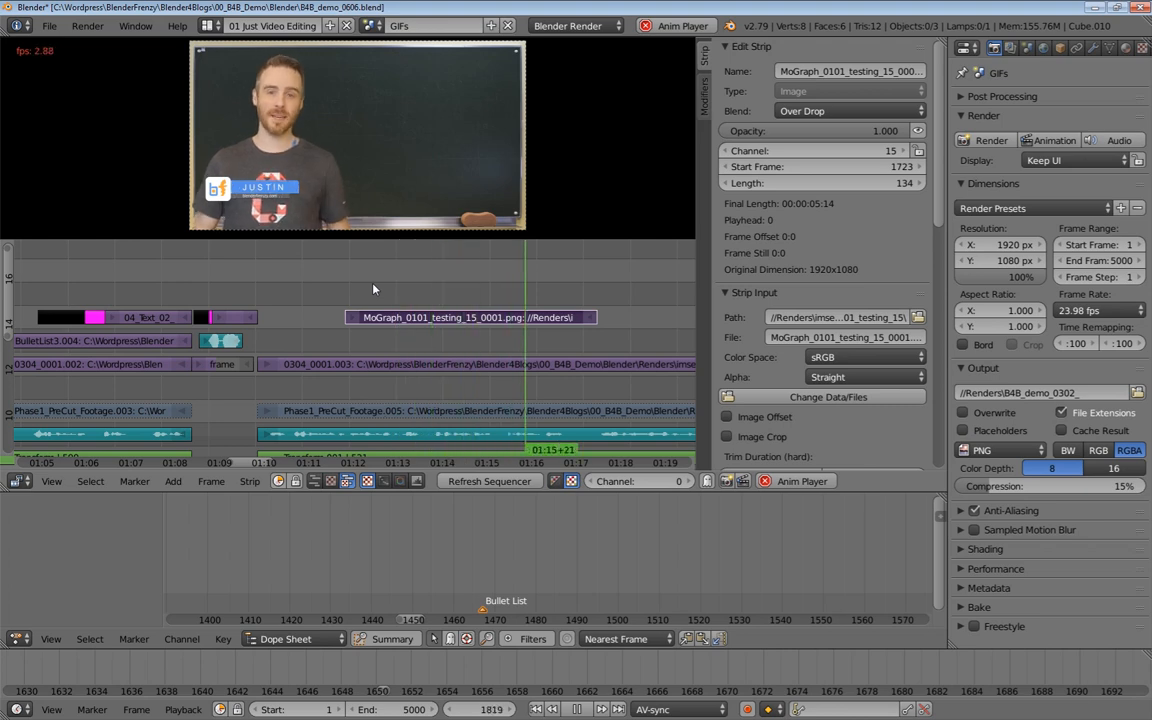
key("alt+a")
left_click_drag(404, 274, 352, 280)
key("alt+a")
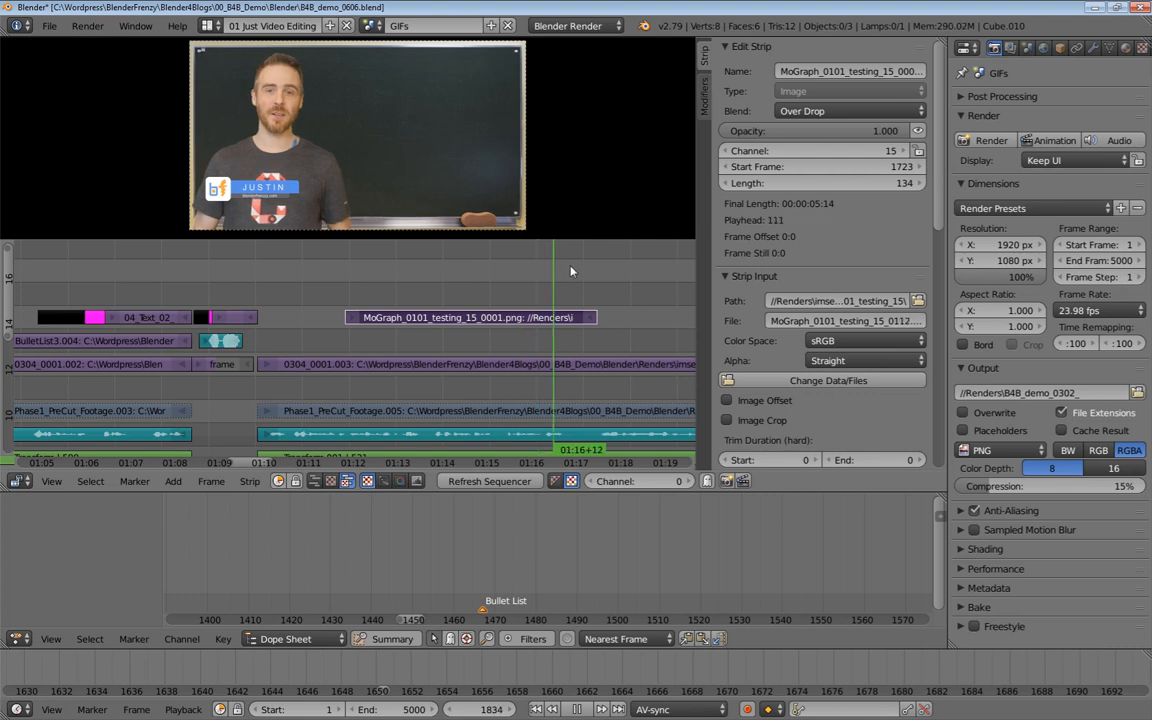
left_click_drag(606, 267, 476, 275)
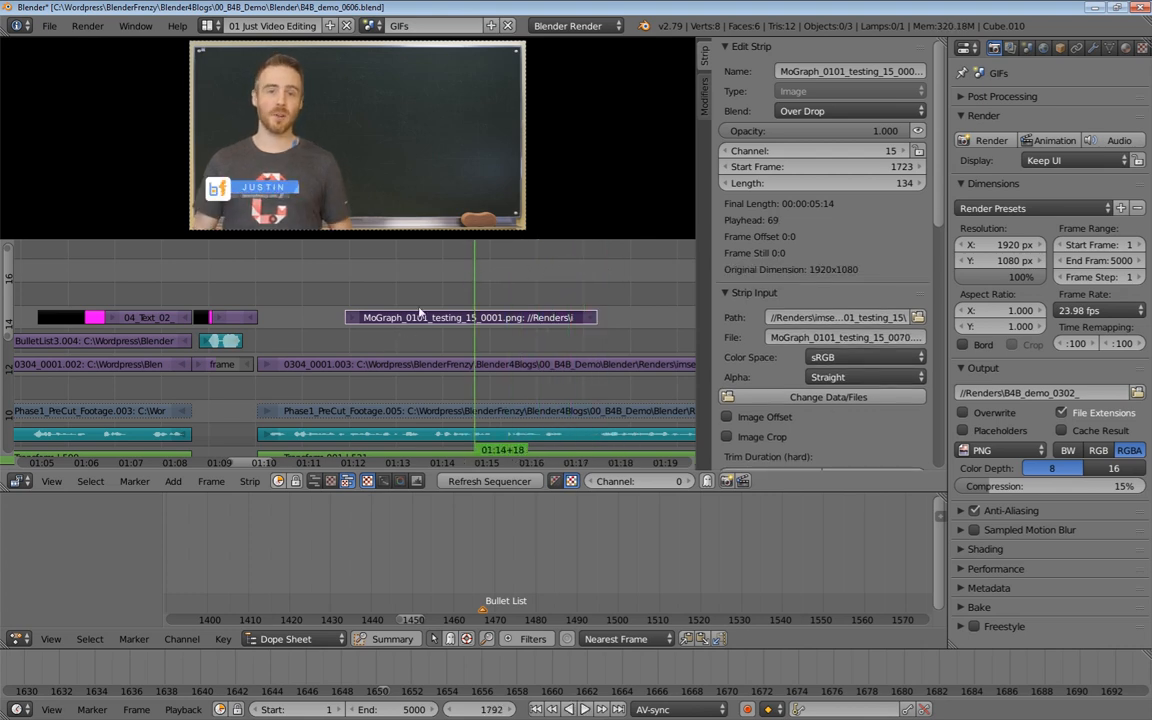
left_click_drag(383, 277, 351, 283)
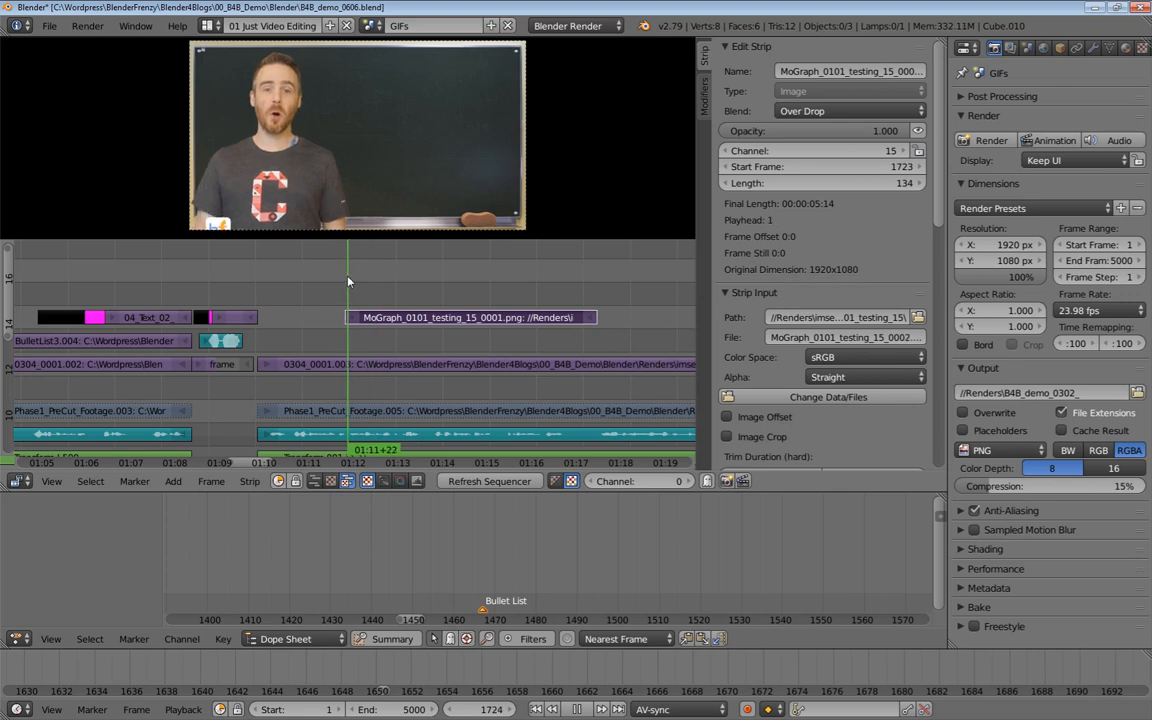
Play the footage through the lower-third strip and place the playhead at frame 1770
key("alt+a")
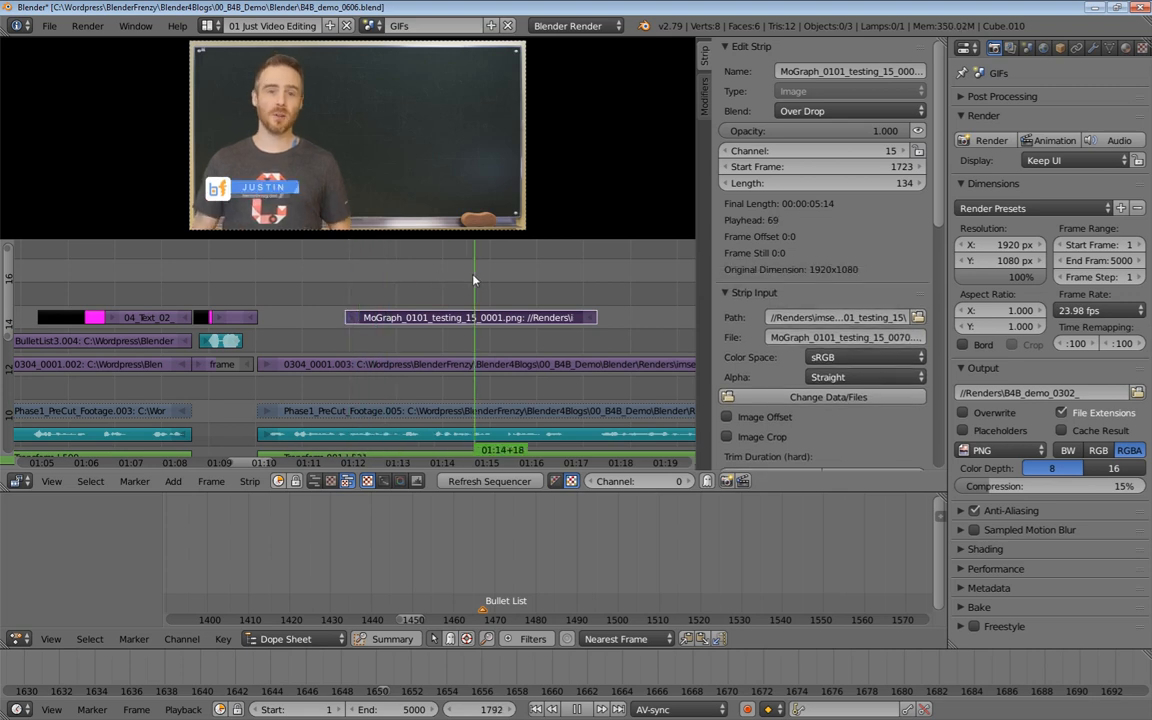
left_click_drag(369, 286, 434, 294)
key("alt+a")
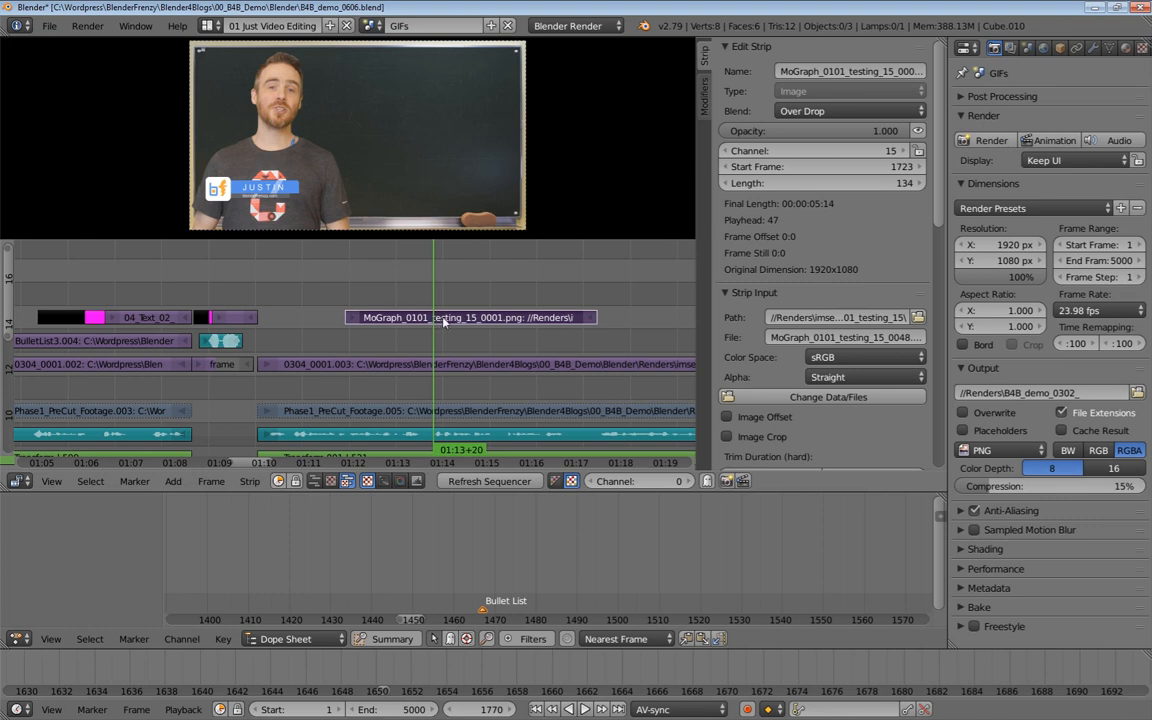
Add a Transform effect strip to the MoGraph_0101_testing_15 image strip and set its blending to Over Drop
key("shift+a")
mouse_move(420, 351)
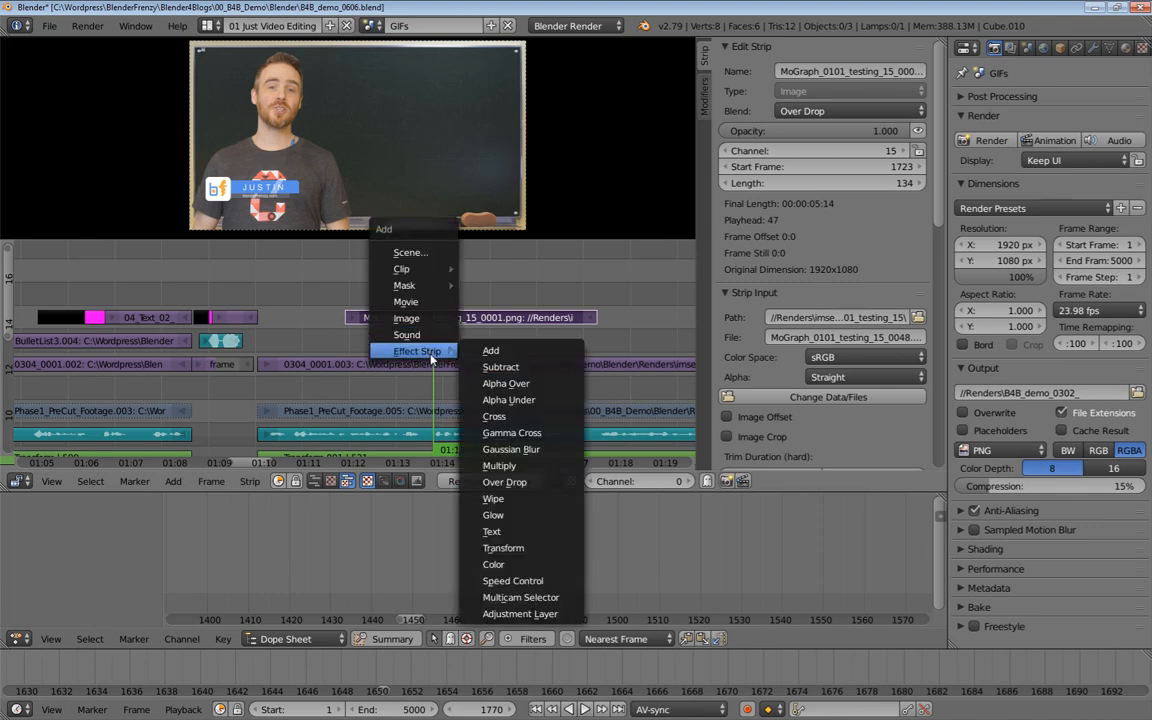
left_click(503, 548)
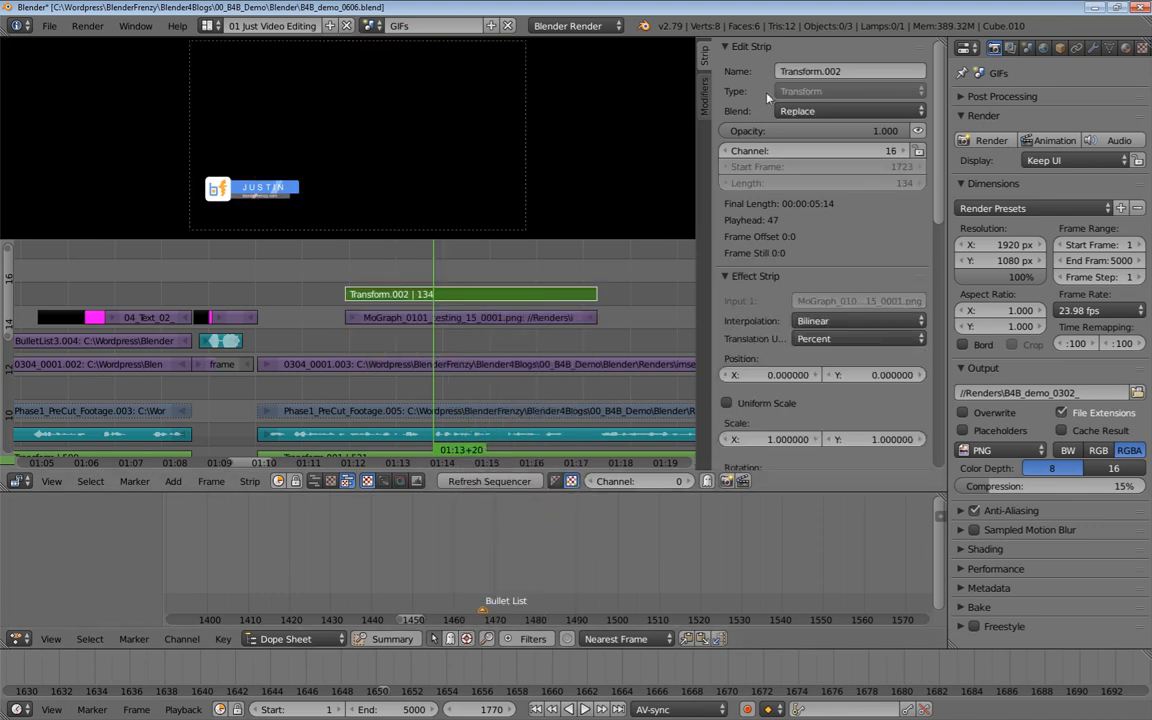
left_click(818, 111)
left_click(802, 273)
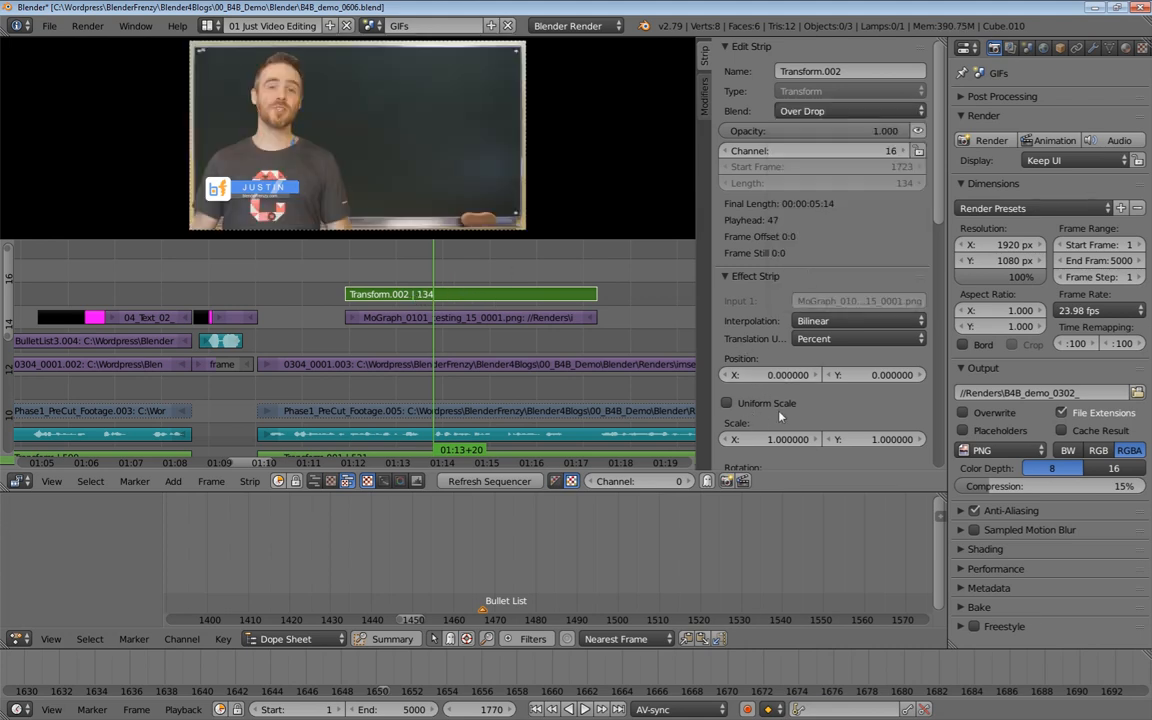
Enable uniform scale on the transform strip, scale it to 1.48 and set its position to about X 67.41, Y 52.59 percent
left_click(727, 403)
left_click_drag(820, 423, 901, 423)
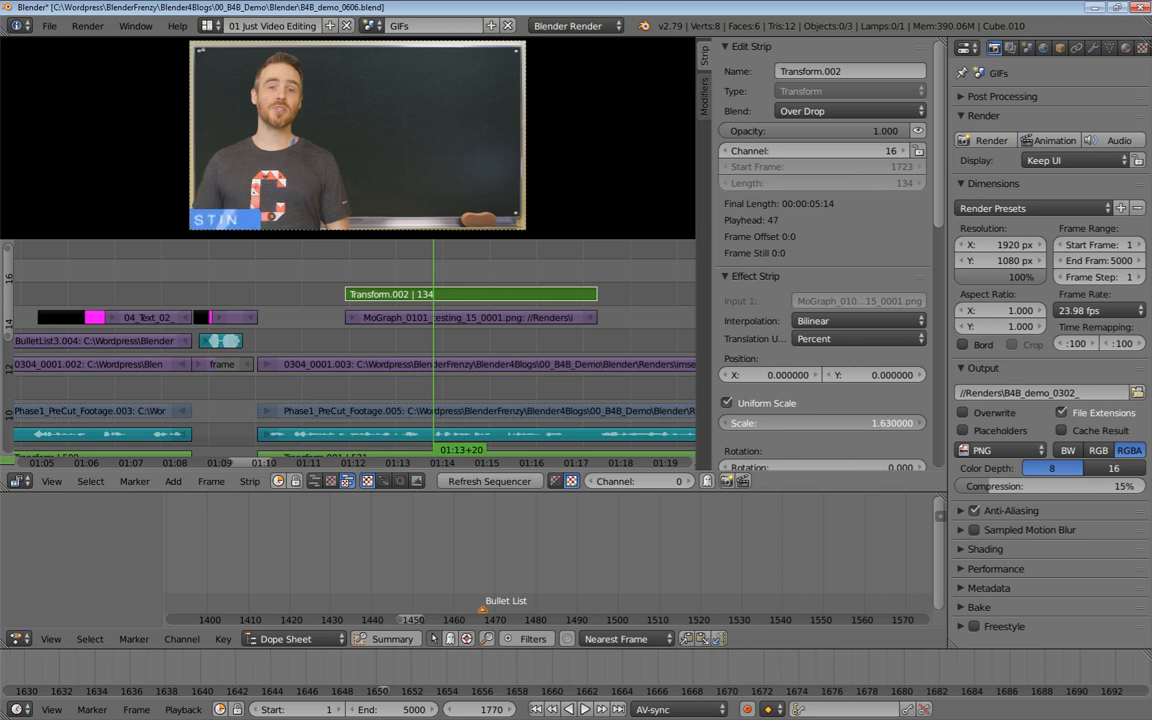
left_click_drag(765, 375, 910, 375)
left_click_drag(888, 423, 870, 423)
left_click_drag(871, 375, 801, 372)
Play the transformed lower third from just before its strip to check its new size and placement
left_click_drag(372, 268, 307, 262)
key("alt+a")
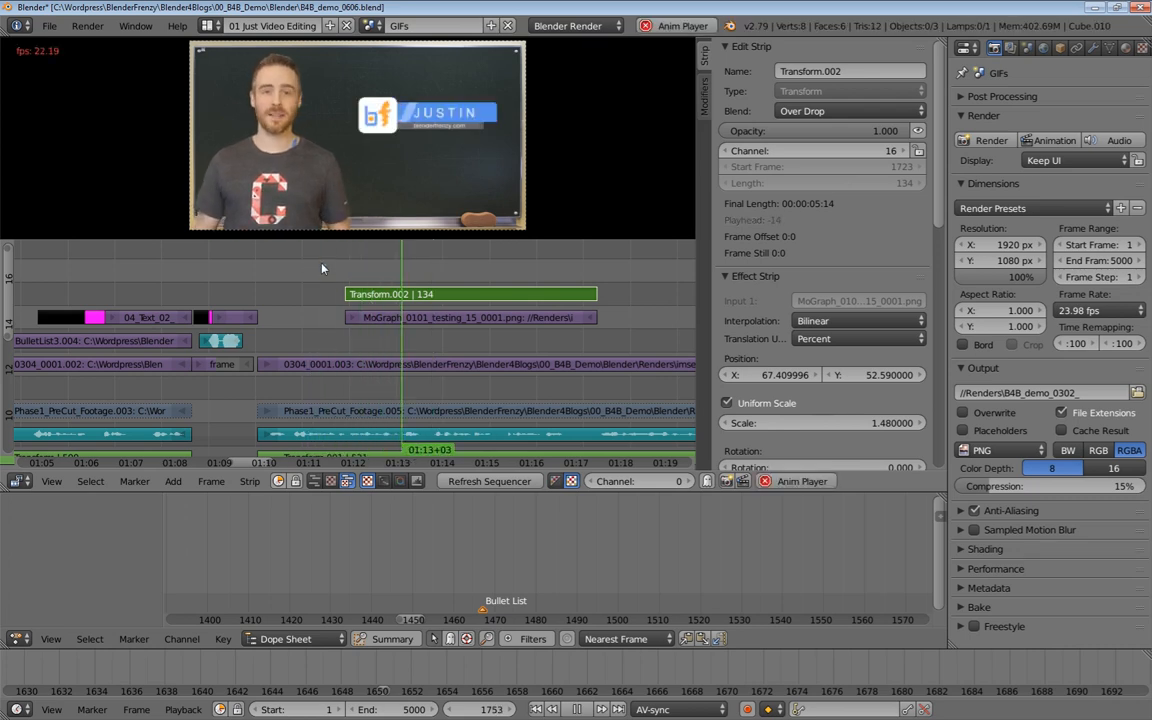
key("alt+a")
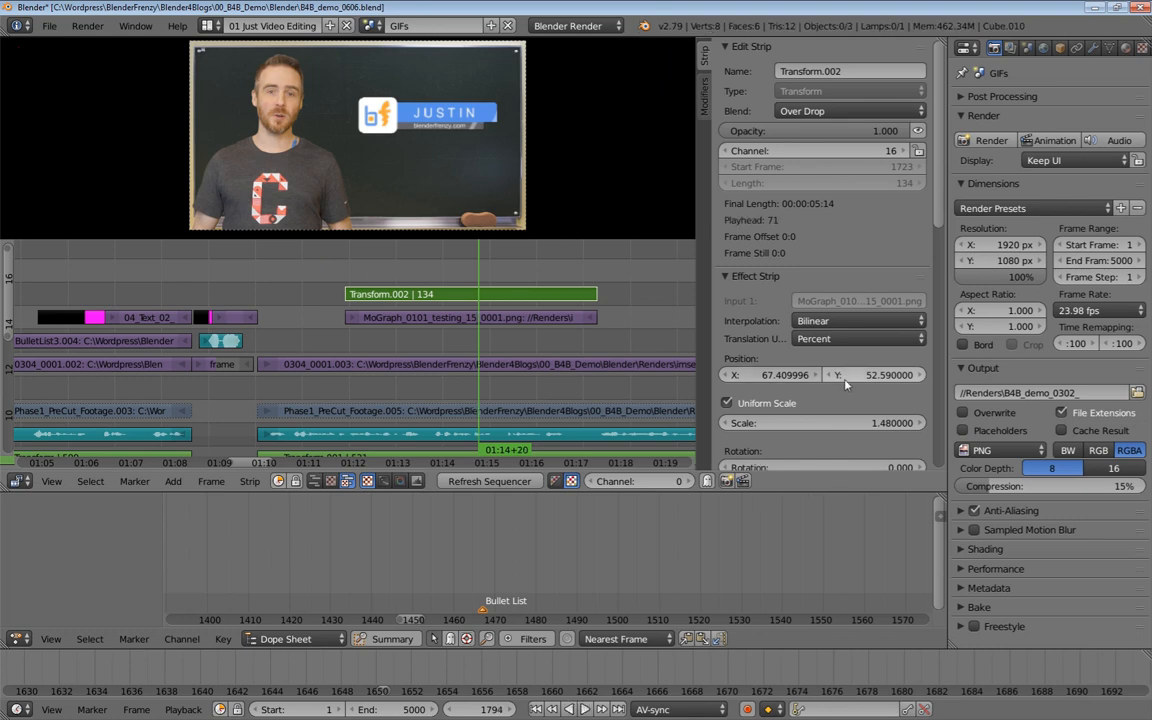
Lower the transform strip's Y position to 46.98 and replay the overlay from just before its start past its end
left_click_drag(860, 374, 812, 374)
left_click(338, 290)
key("alt+a")
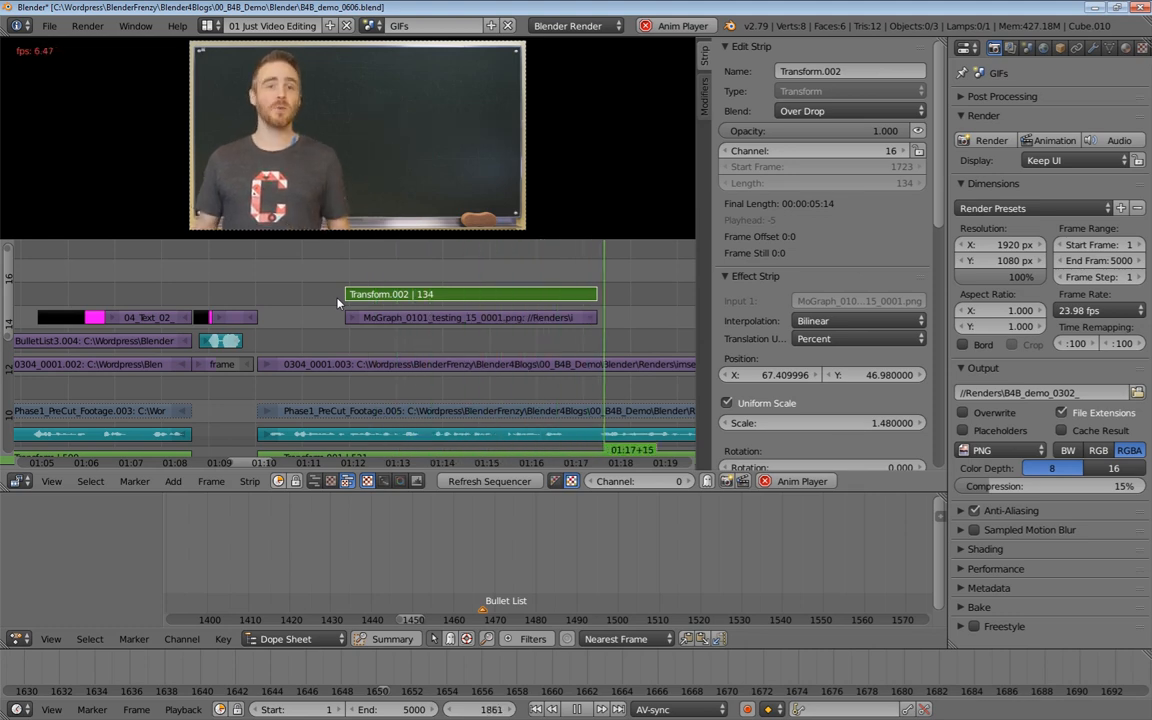
key("alt+a")
middle_click_drag(573, 299, 160, 283)
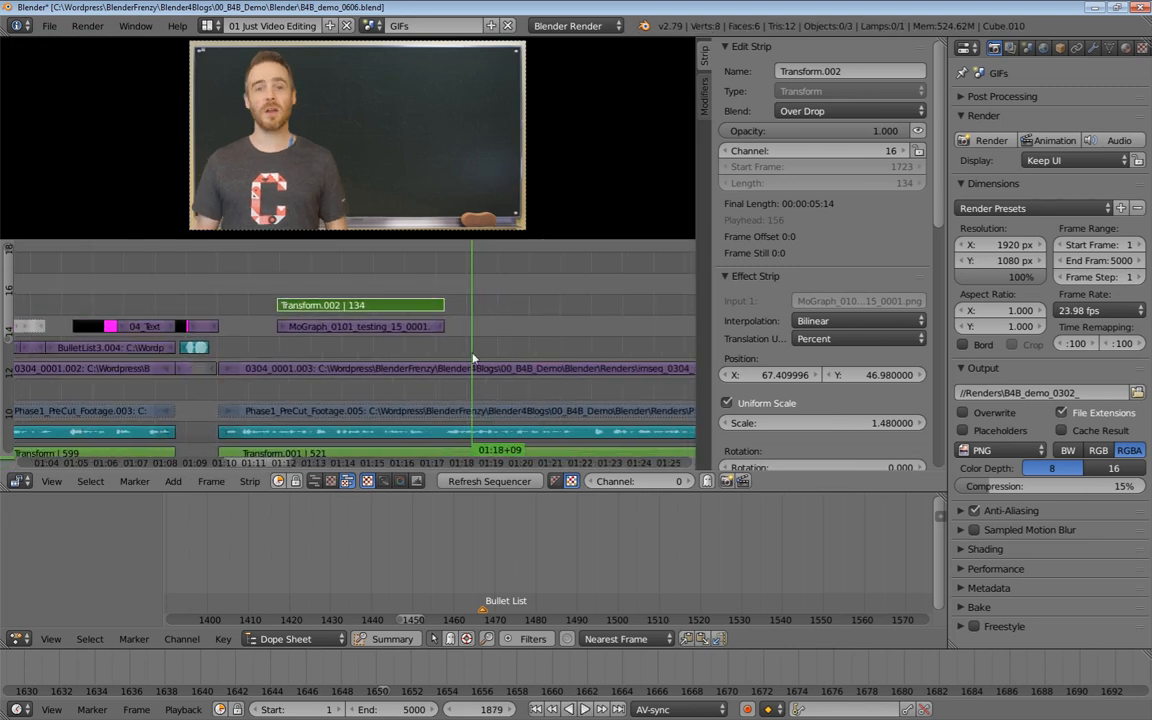